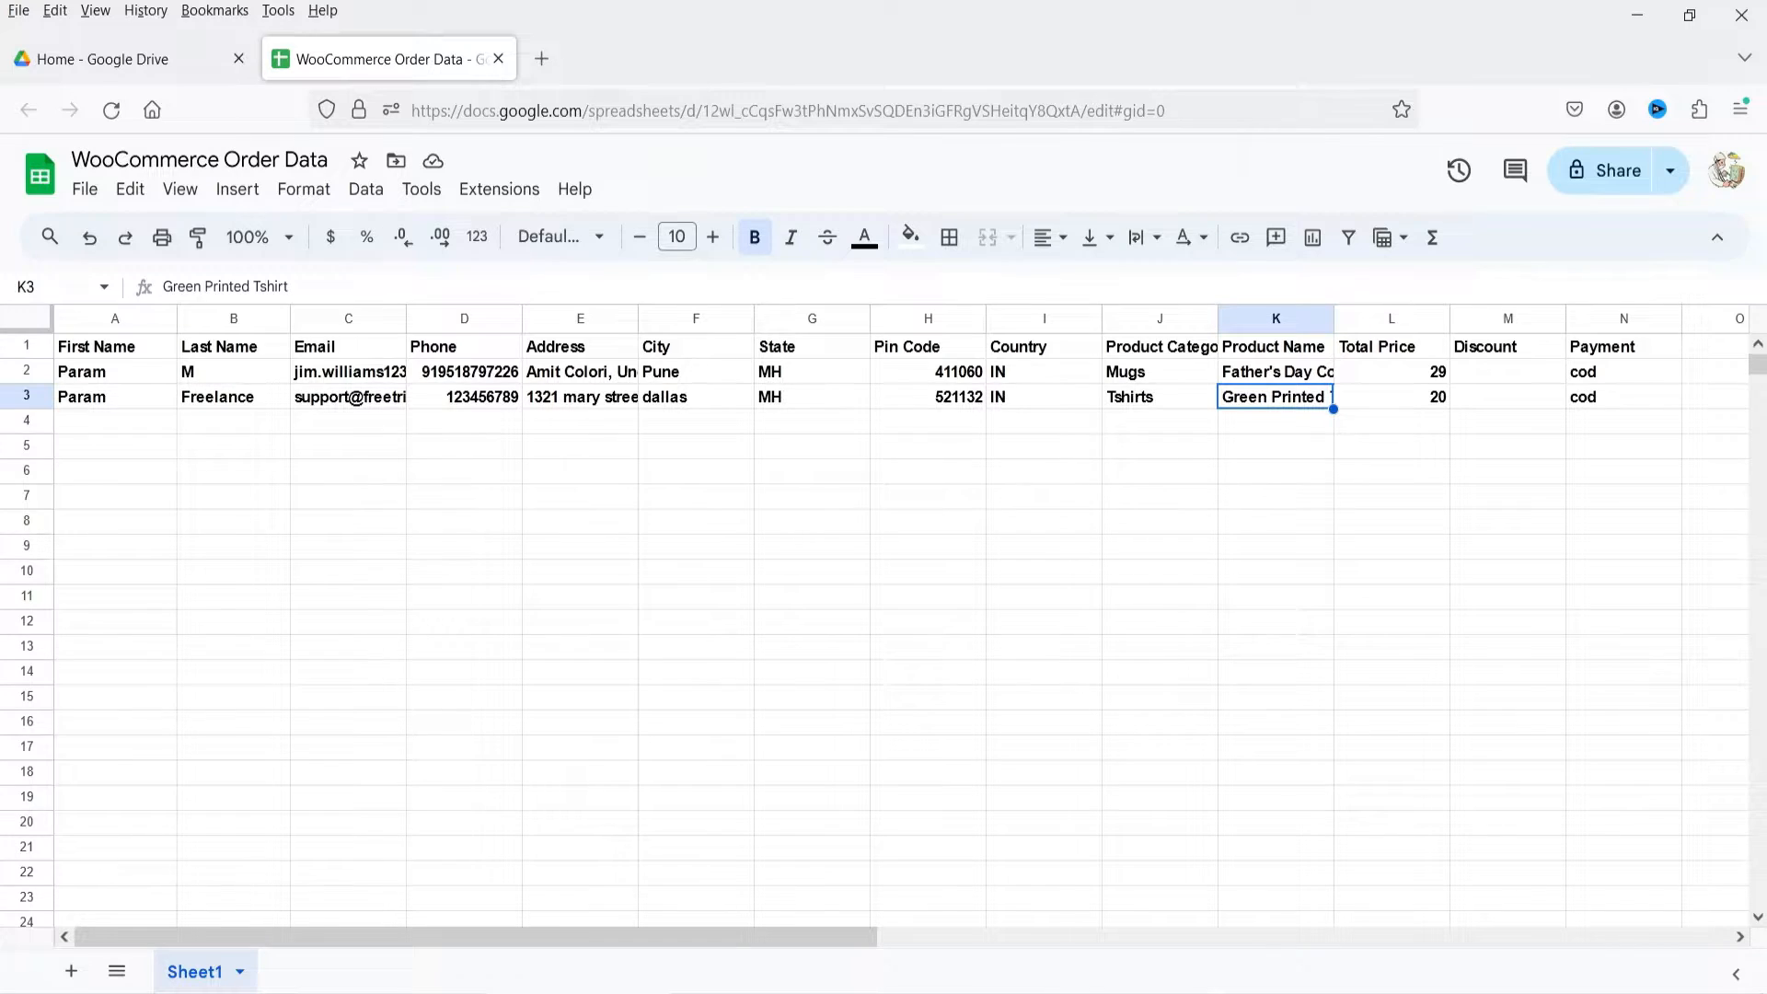
Switch to the Param Freelance shop website and add the Printed Dark Blue Tshirt to the cart
{"action": "key", "text": "alt+Tab"}
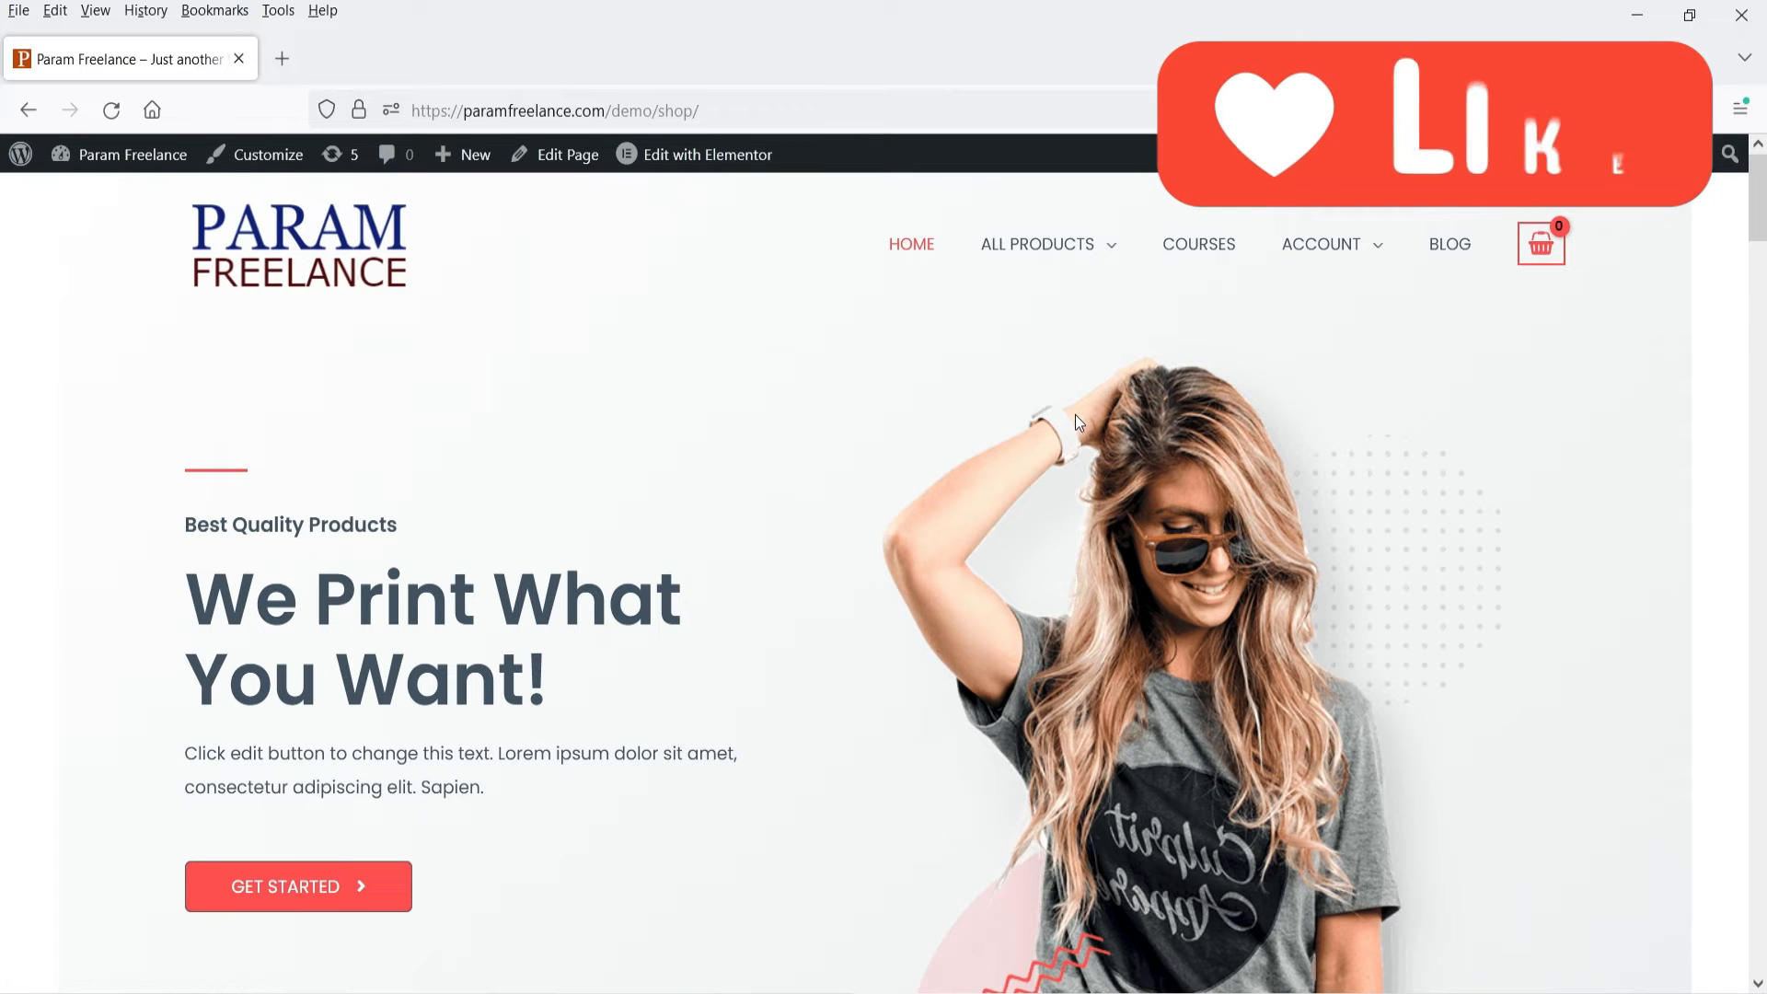
{"action": "mouse_move", "coordinate": [1268, 311]}
{"action": "scroll", "coordinate": [1118, 445], "scroll_direction": "down", "scroll_amount": 20}
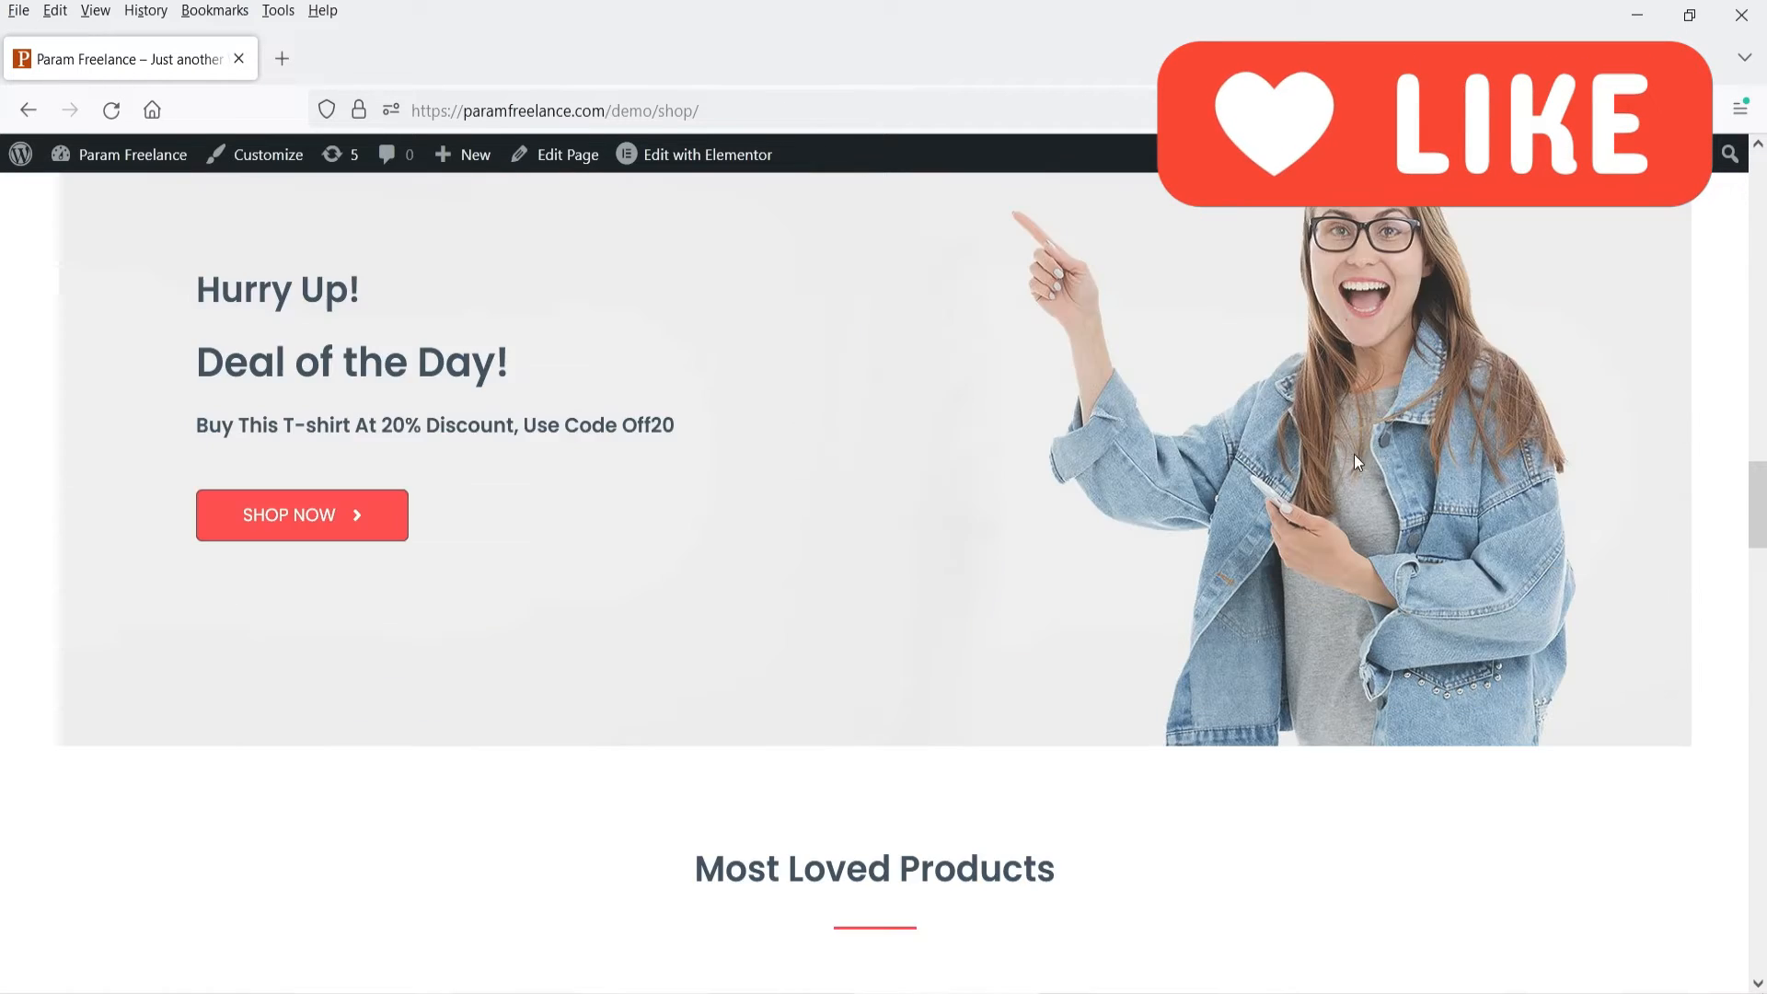
{"action": "scroll", "coordinate": [1377, 458], "scroll_direction": "down", "scroll_amount": 4}
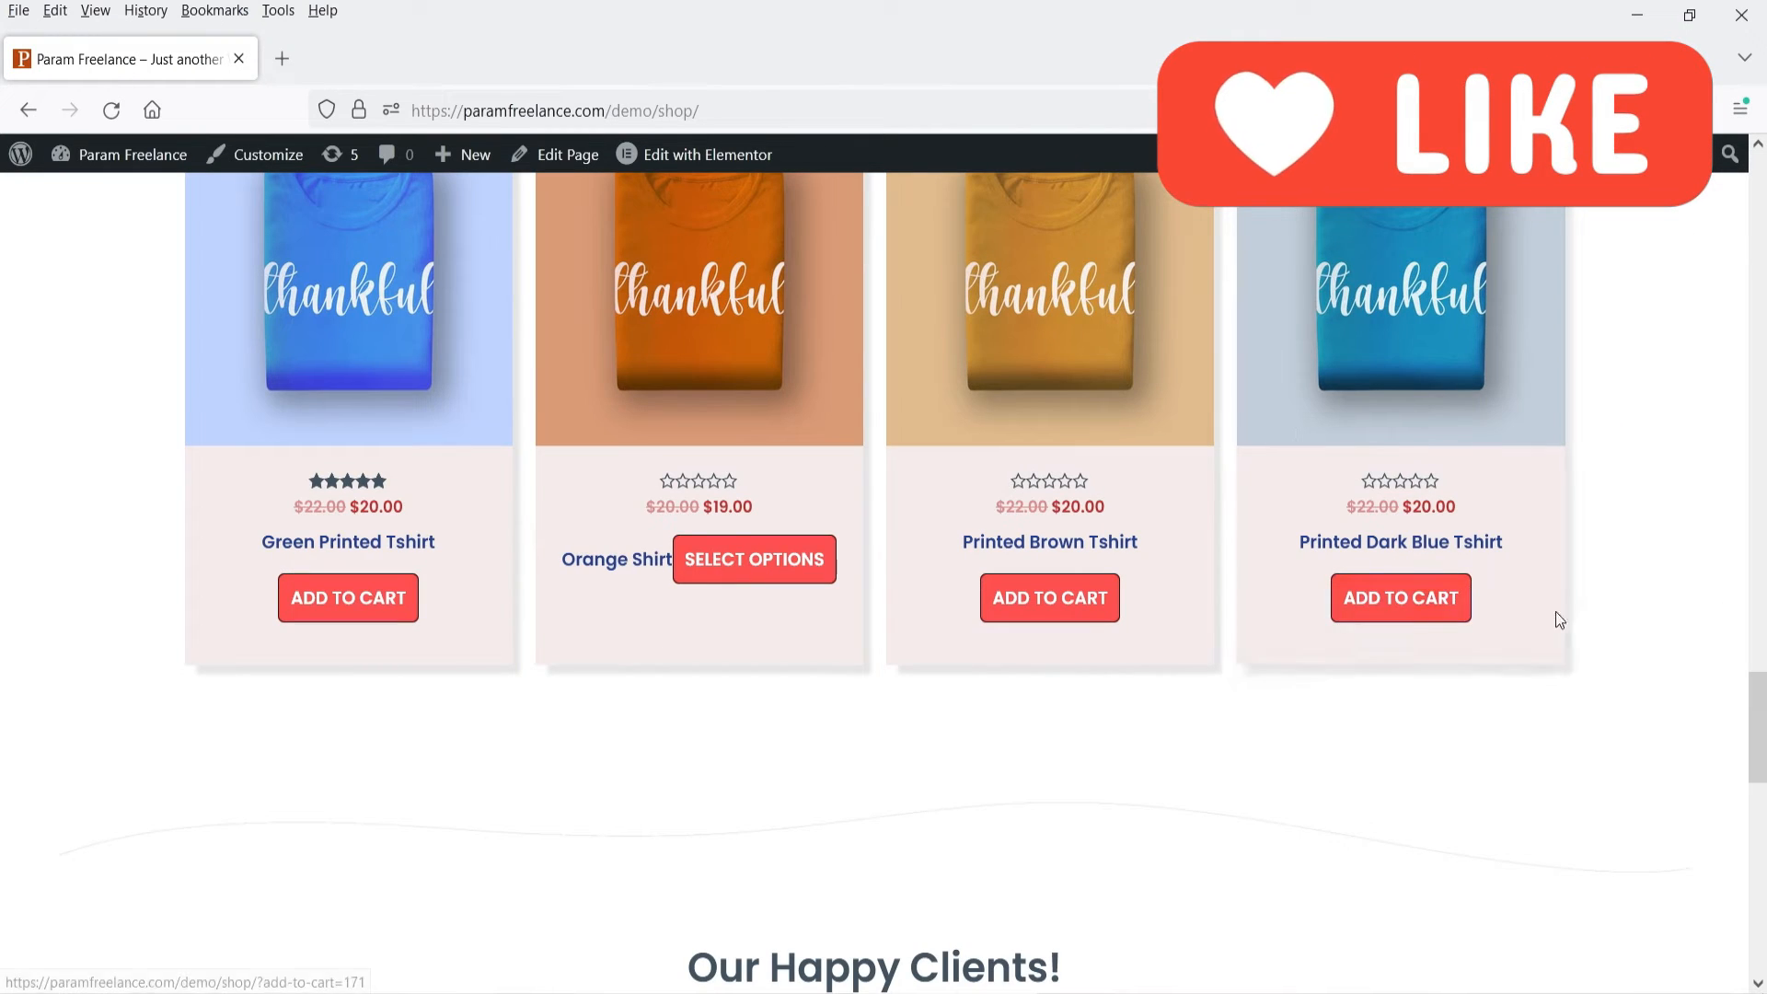
{"action": "left_click", "coordinate": [1422, 612]}
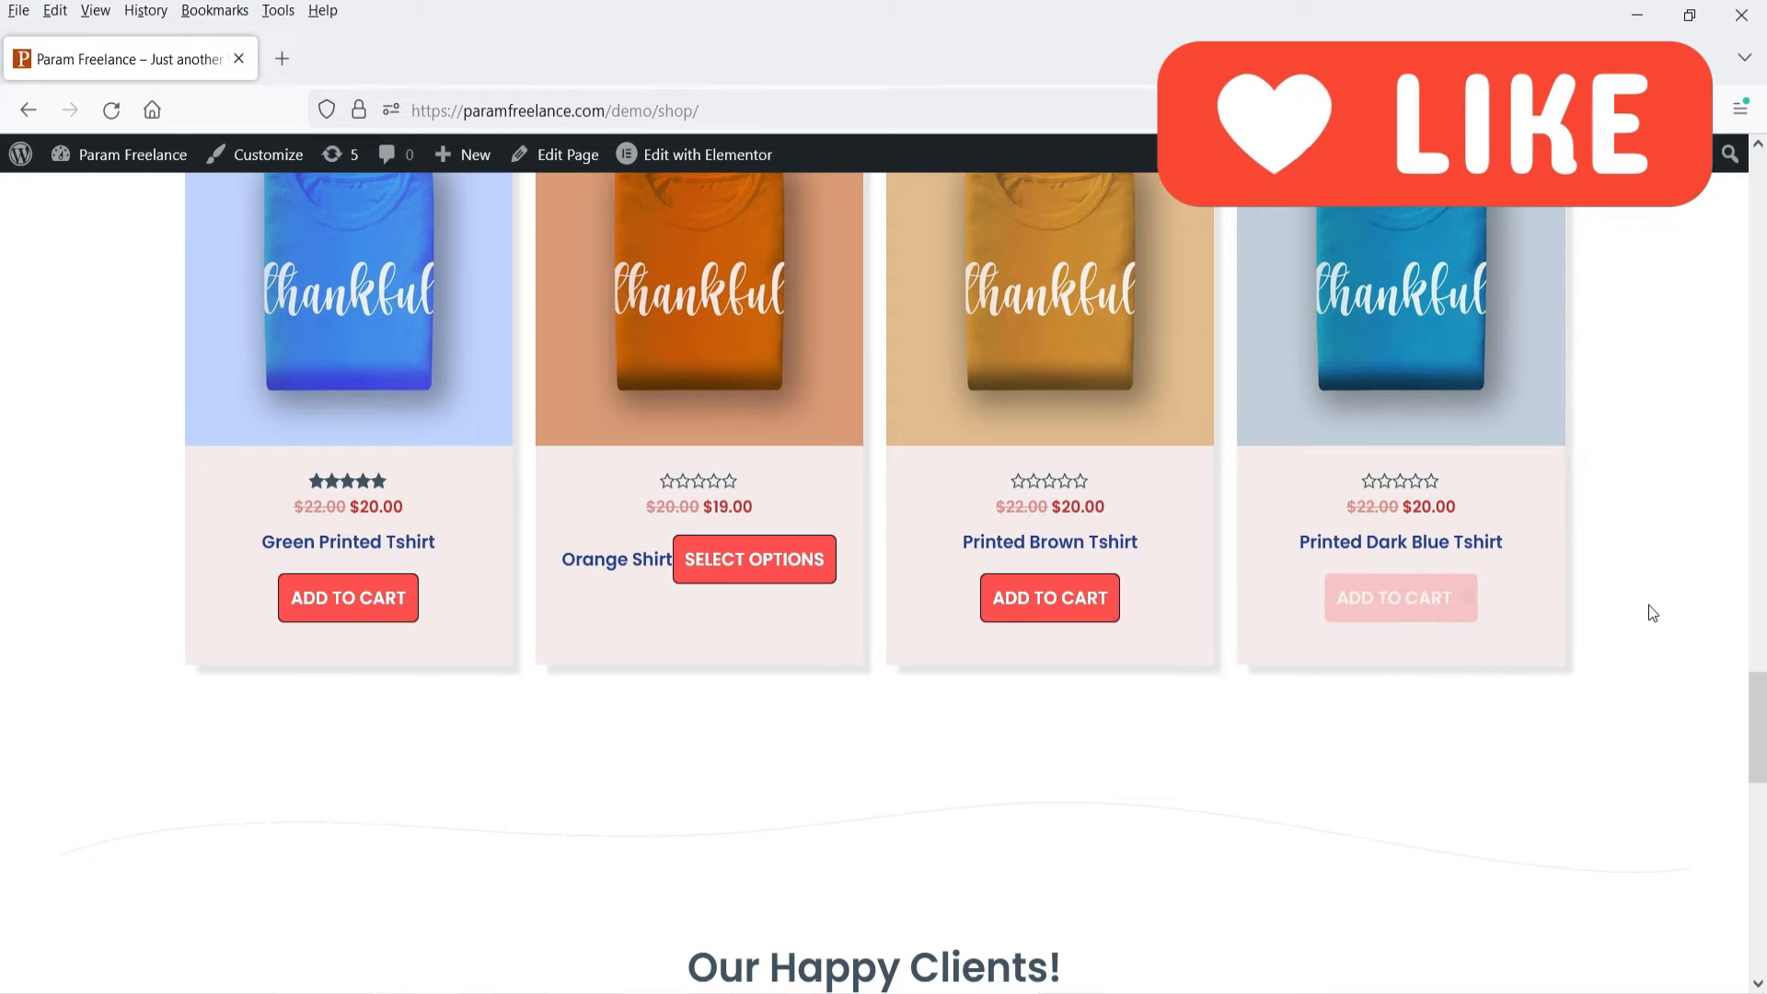
Proceed from the shopping cart to the checkout page
{"action": "scroll", "coordinate": [1495, 276], "scroll_direction": "up", "scroll_amount": 20}
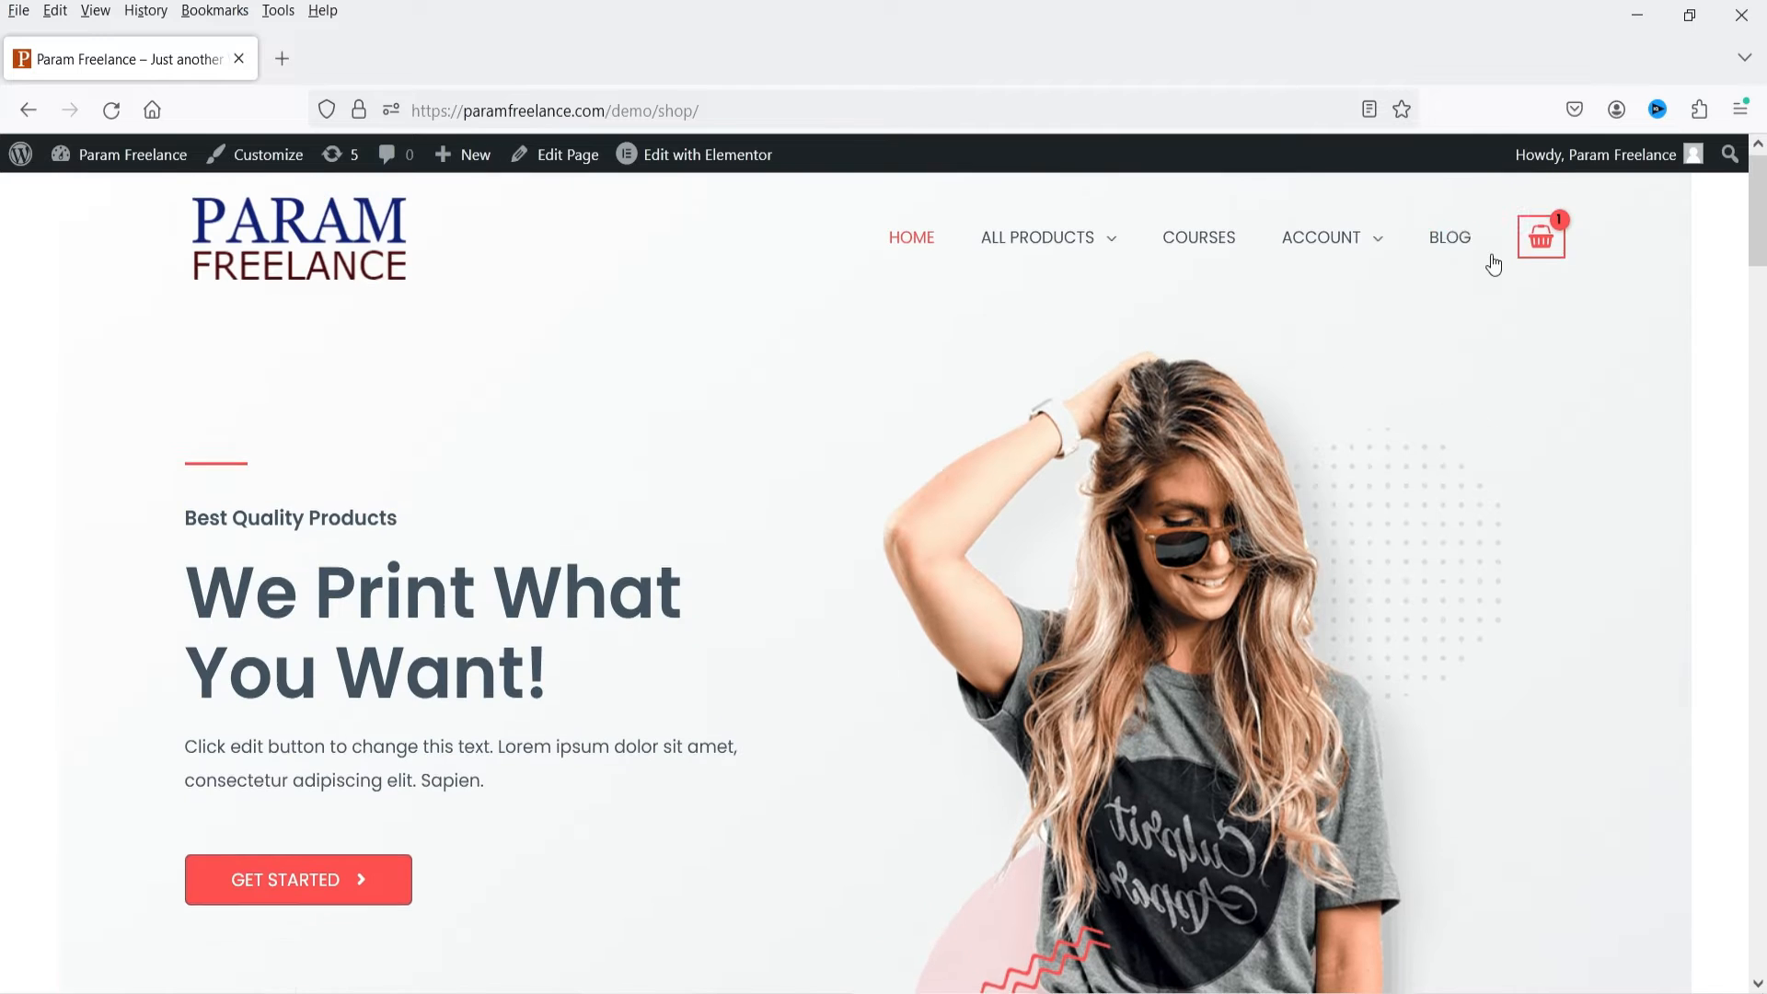
{"action": "mouse_move", "coordinate": [1541, 241]}
{"action": "left_click", "coordinate": [1444, 596]}
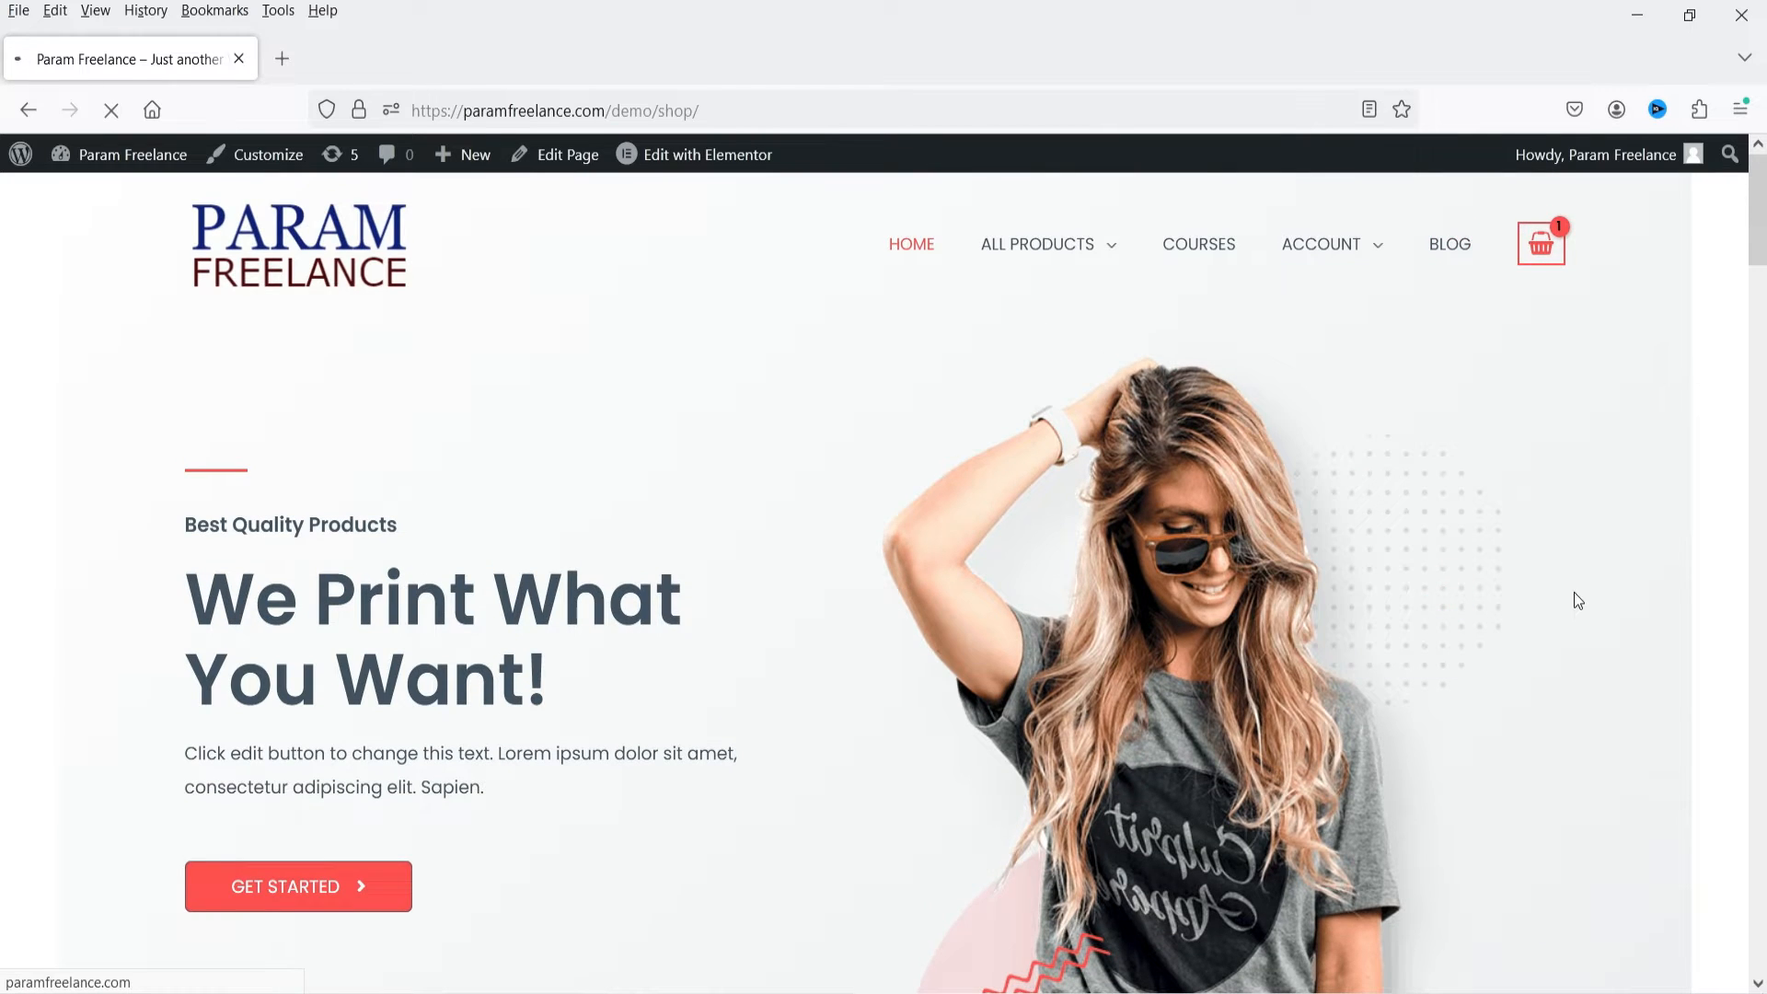
Review the prefilled billing details and place the order with Cash on delivery as the payment method
{"action": "scroll", "coordinate": [1574, 552], "scroll_direction": "down", "scroll_amount": 5}
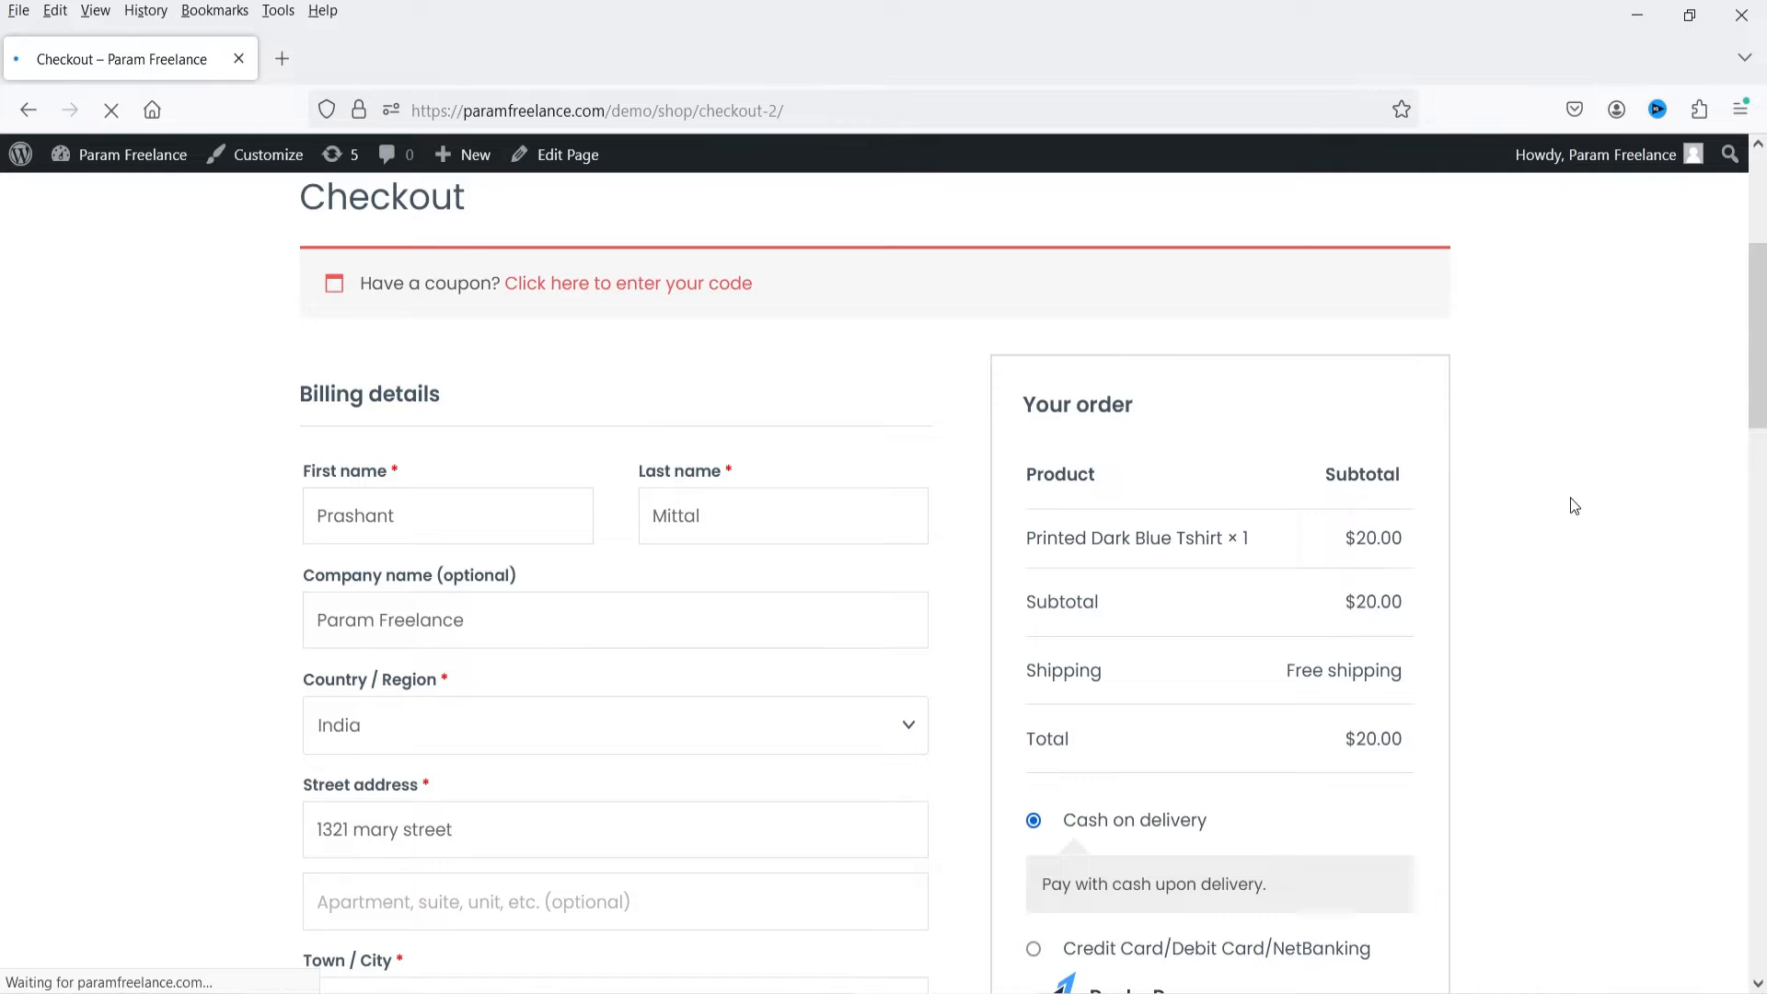
{"action": "scroll", "coordinate": [1521, 463], "scroll_direction": "down", "scroll_amount": 3}
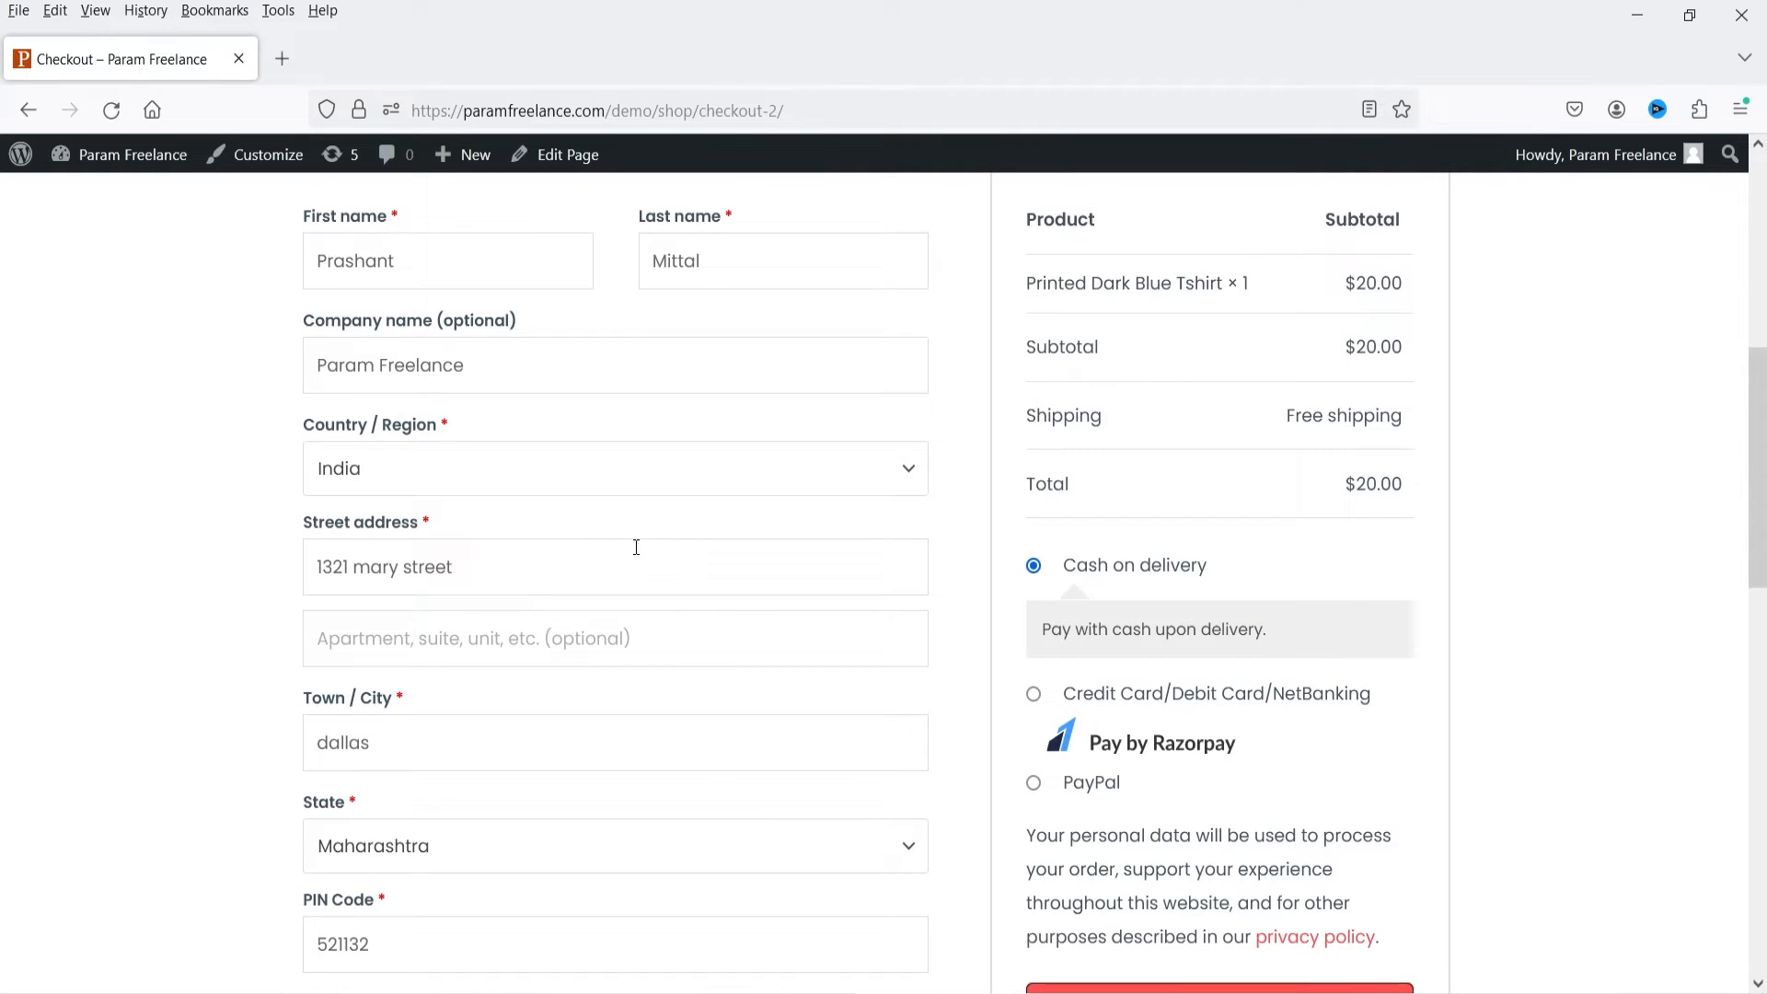
{"action": "scroll", "coordinate": [394, 538], "scroll_direction": "down", "scroll_amount": 1}
{"action": "scroll", "coordinate": [395, 539], "scroll_direction": "down", "scroll_amount": 3}
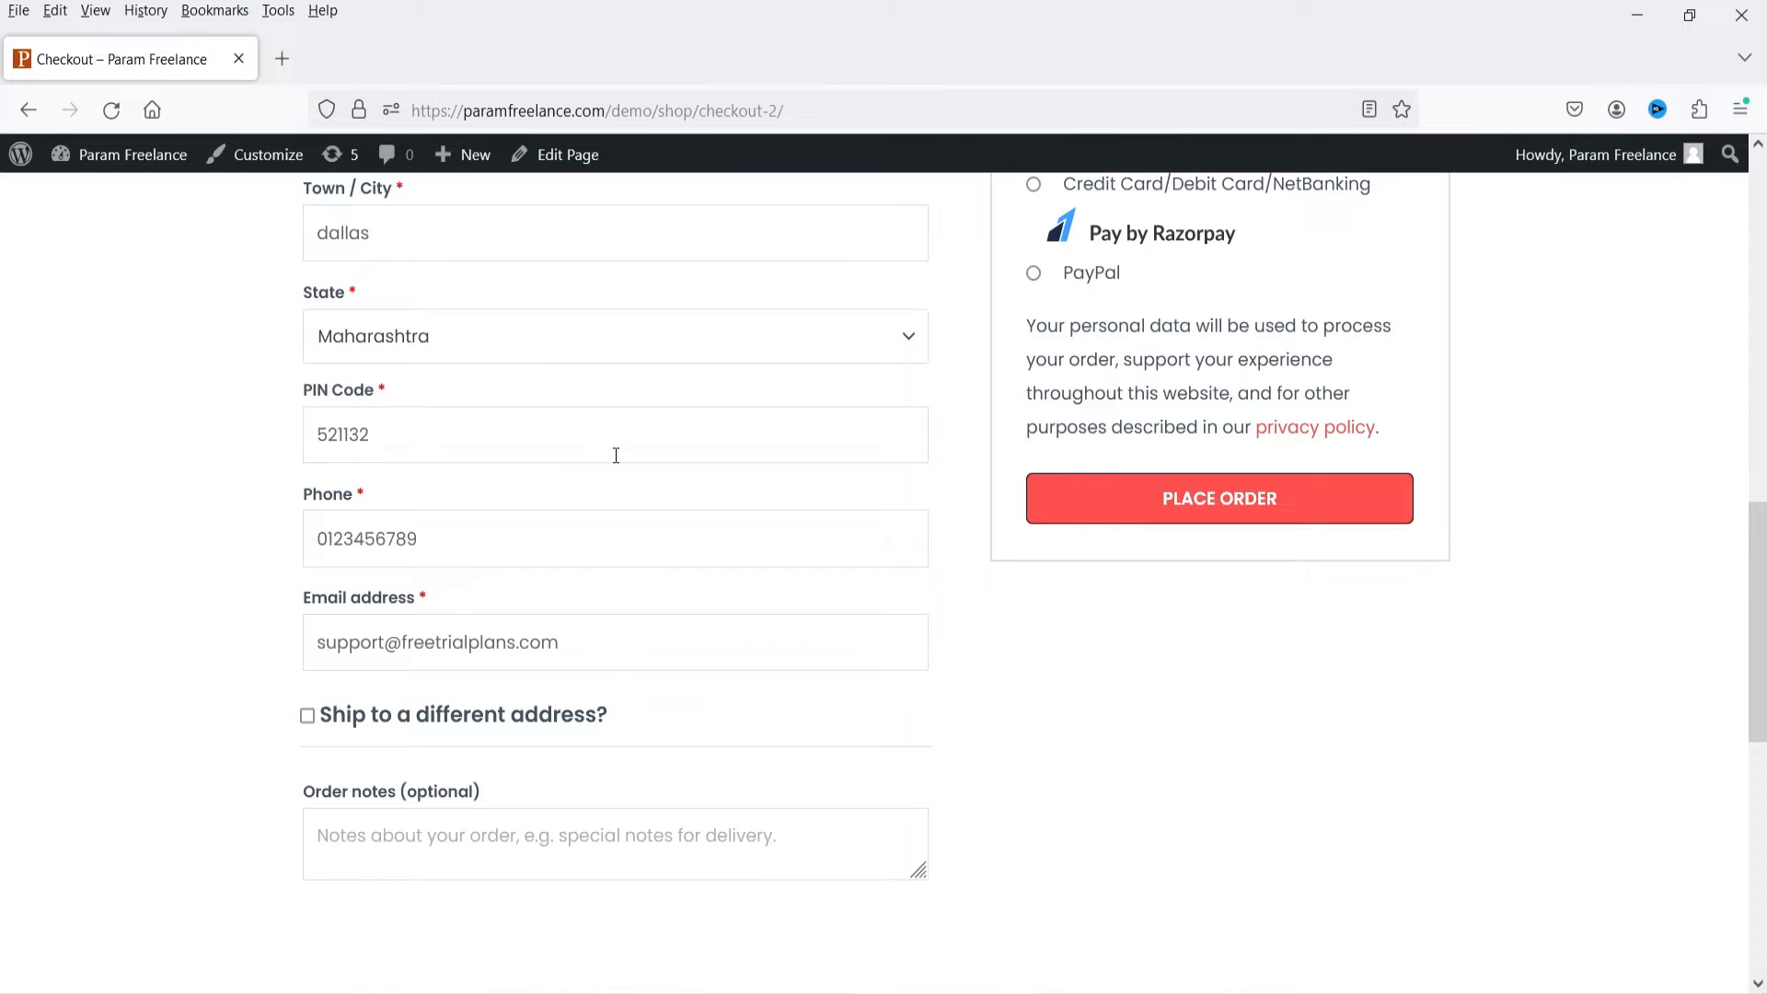
{"action": "scroll", "coordinate": [1759, 595], "scroll_direction": "up", "scroll_amount": 2}
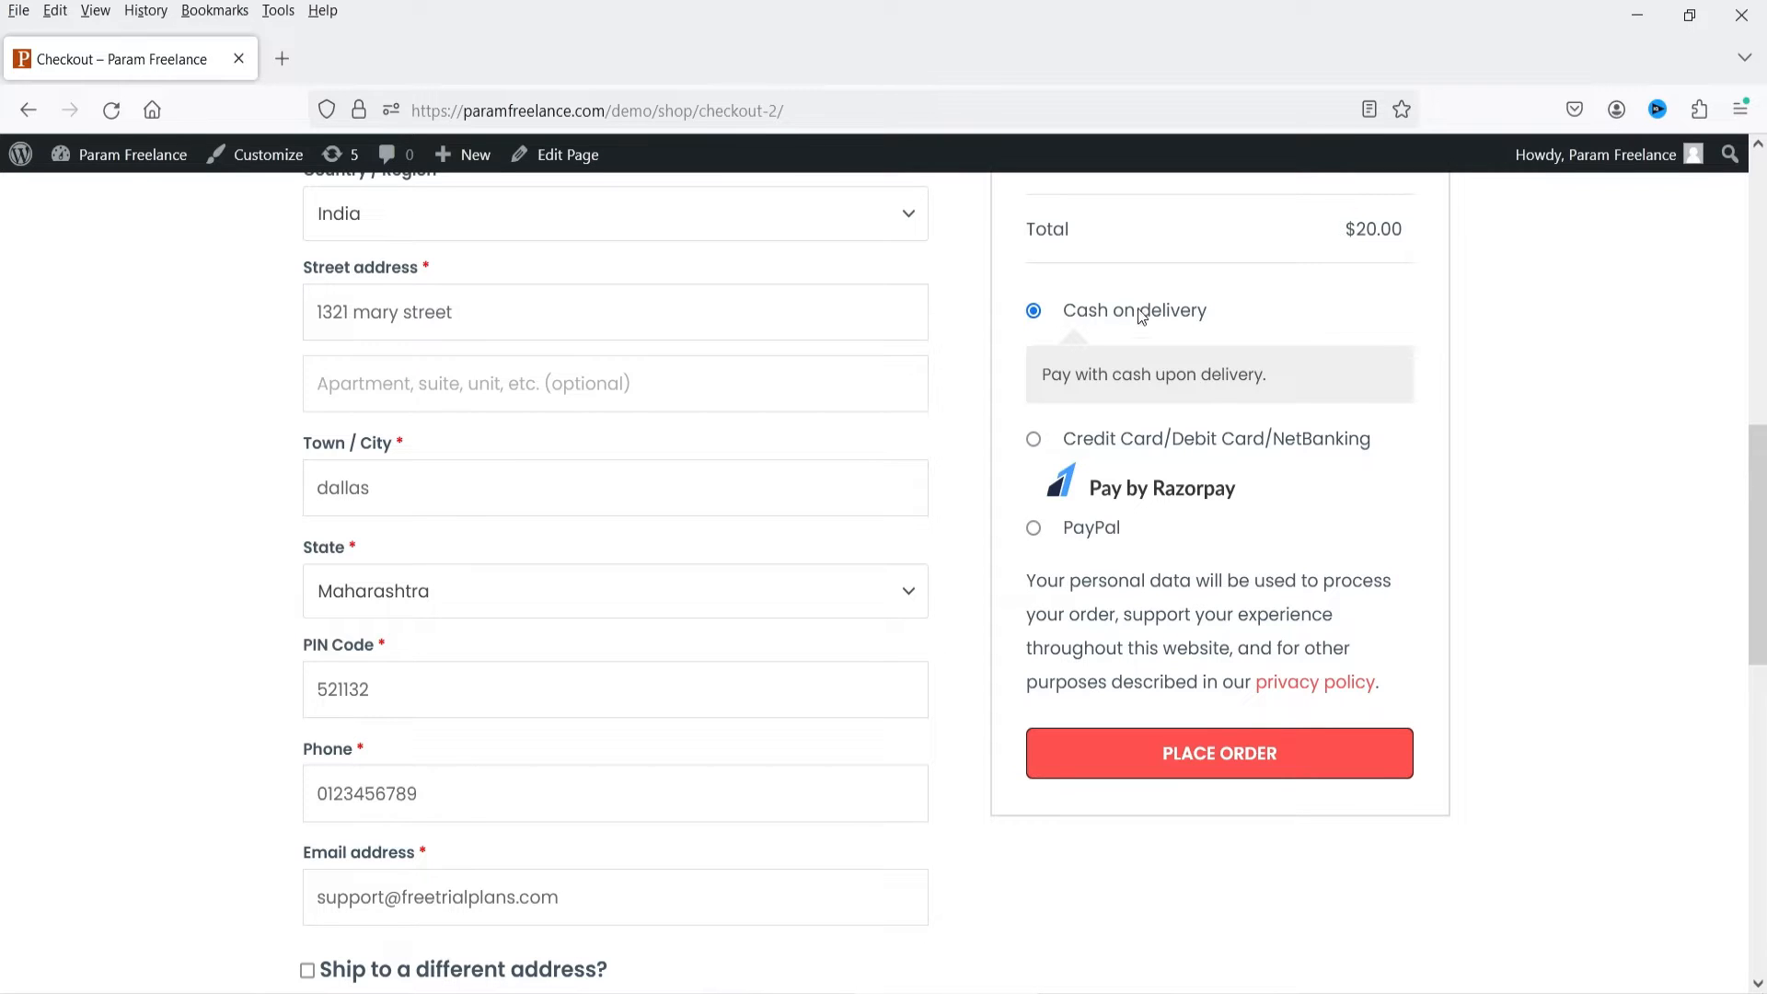
{"action": "left_click", "coordinate": [1250, 768]}
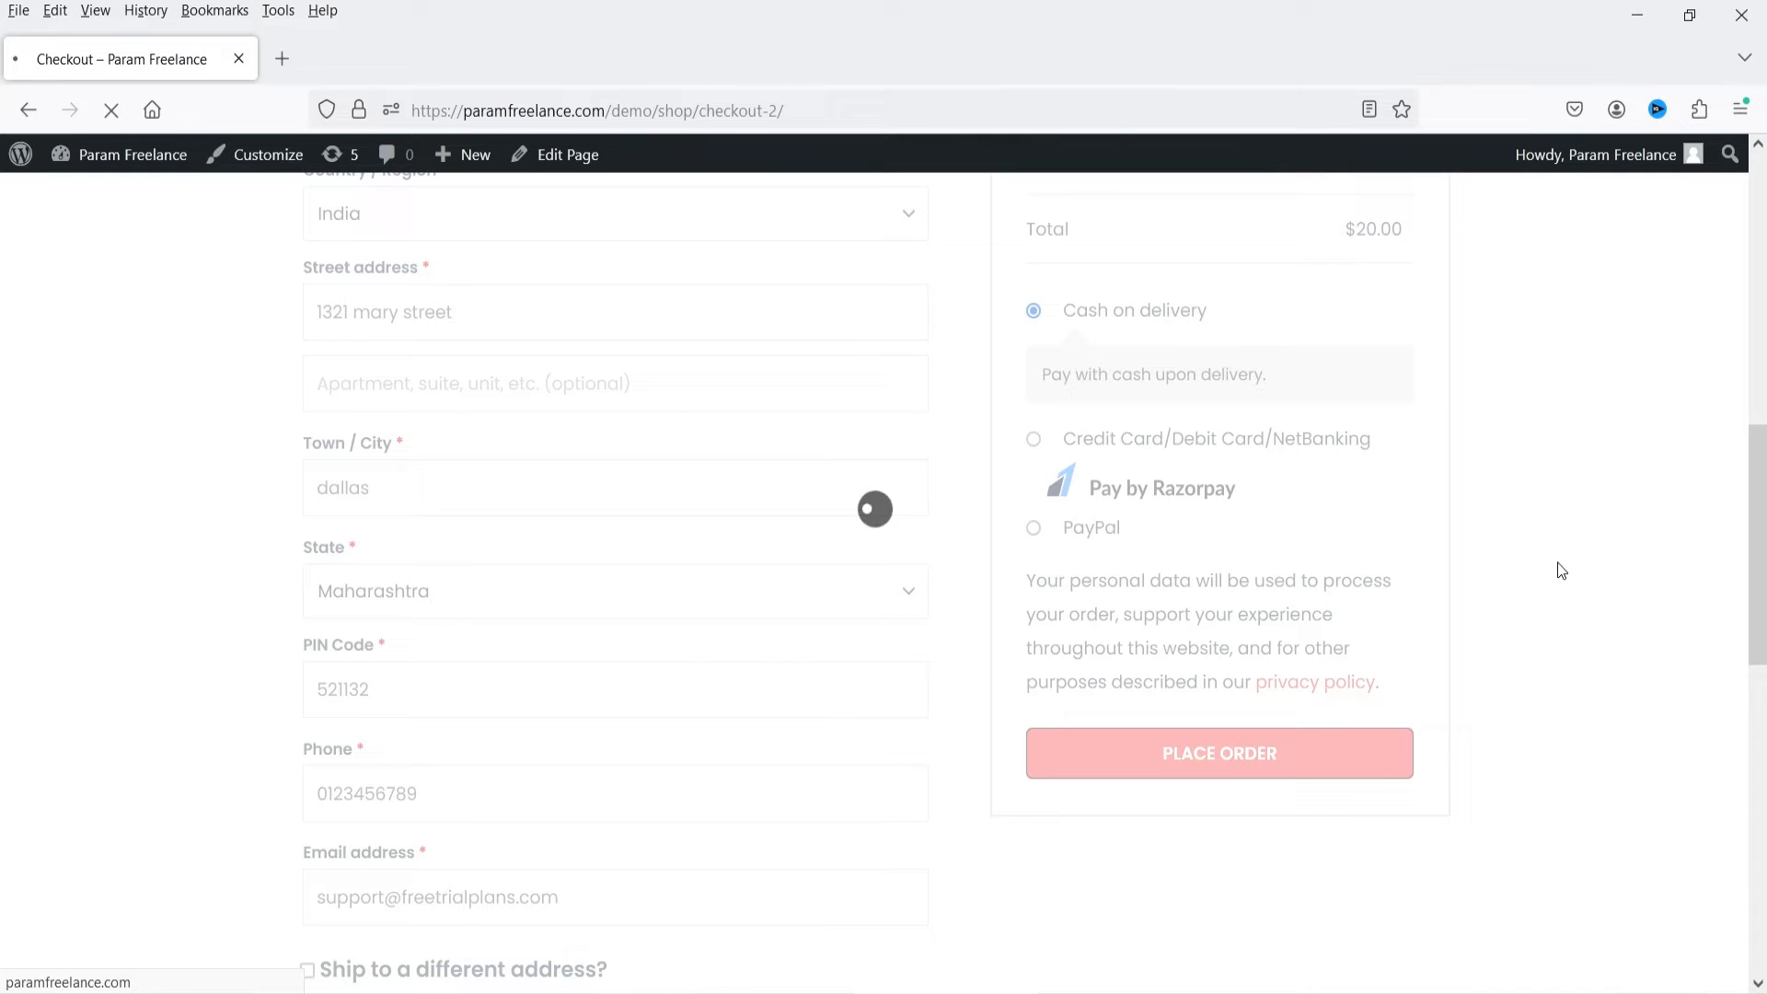
Check the product name and its price in the order details of the received order
{"action": "left_click_drag", "start_coordinate": [307, 654], "coordinate": [538, 655]}
{"action": "left_click", "coordinate": [171, 635]}
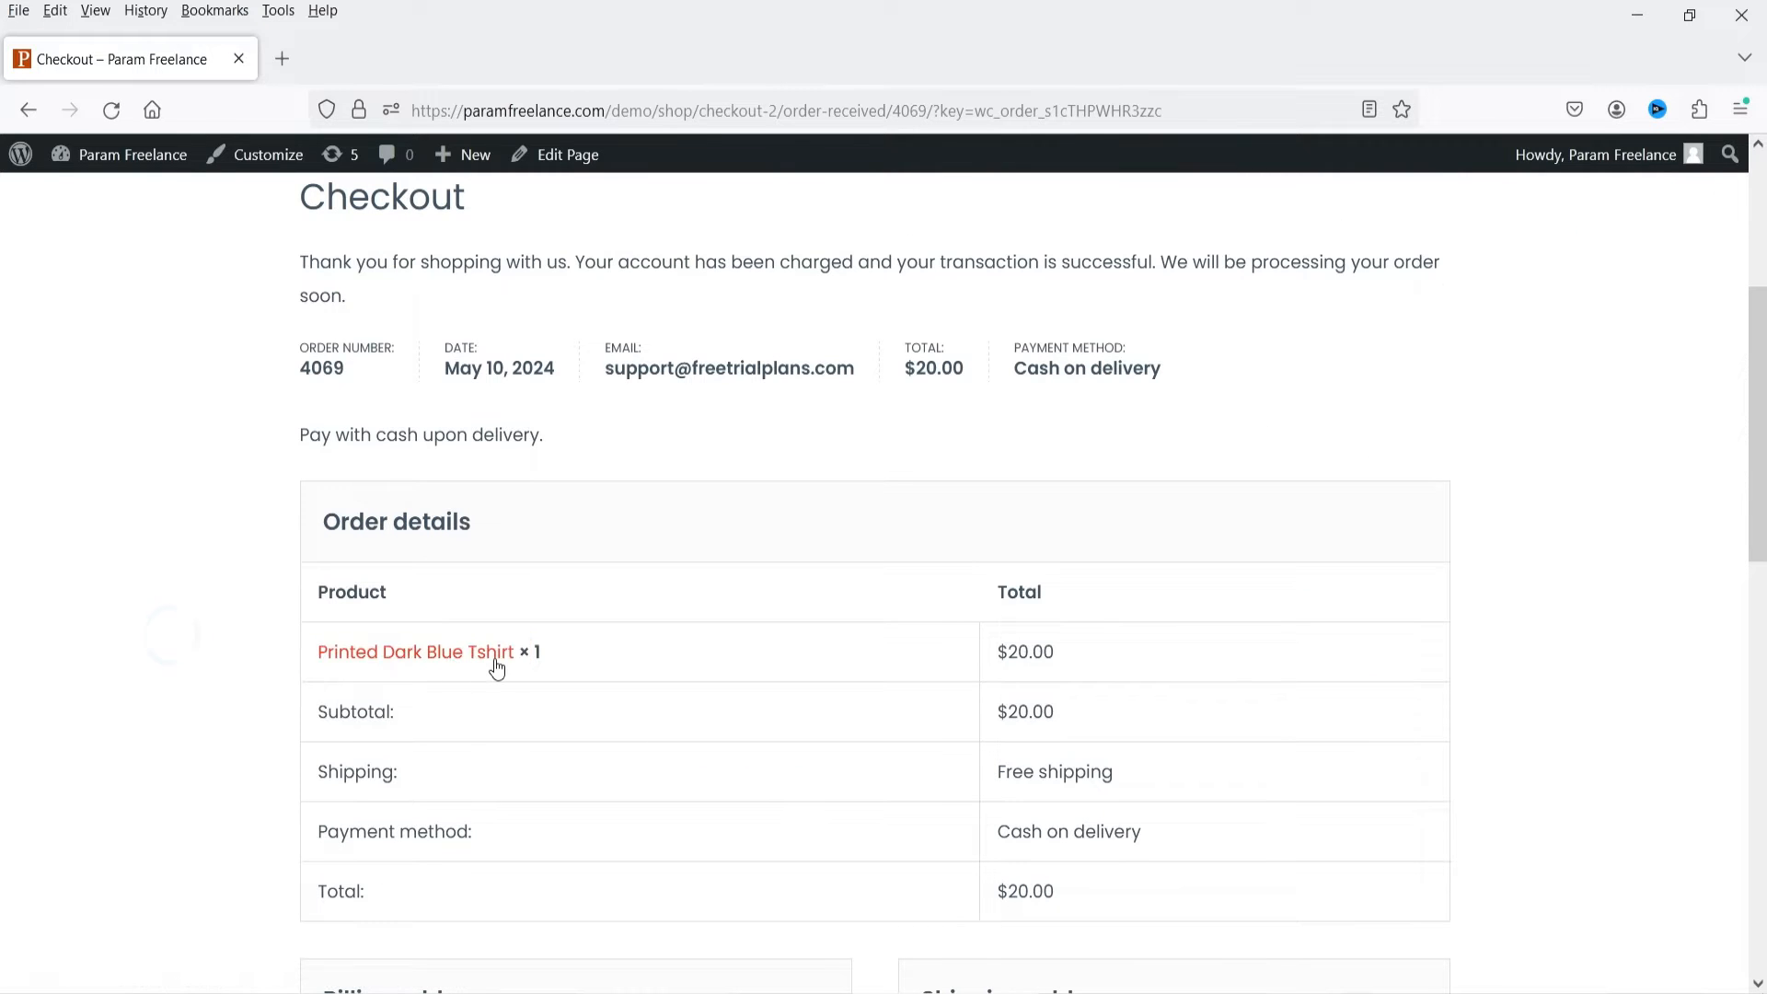
{"action": "left_click_drag", "start_coordinate": [1090, 659], "coordinate": [1001, 670]}
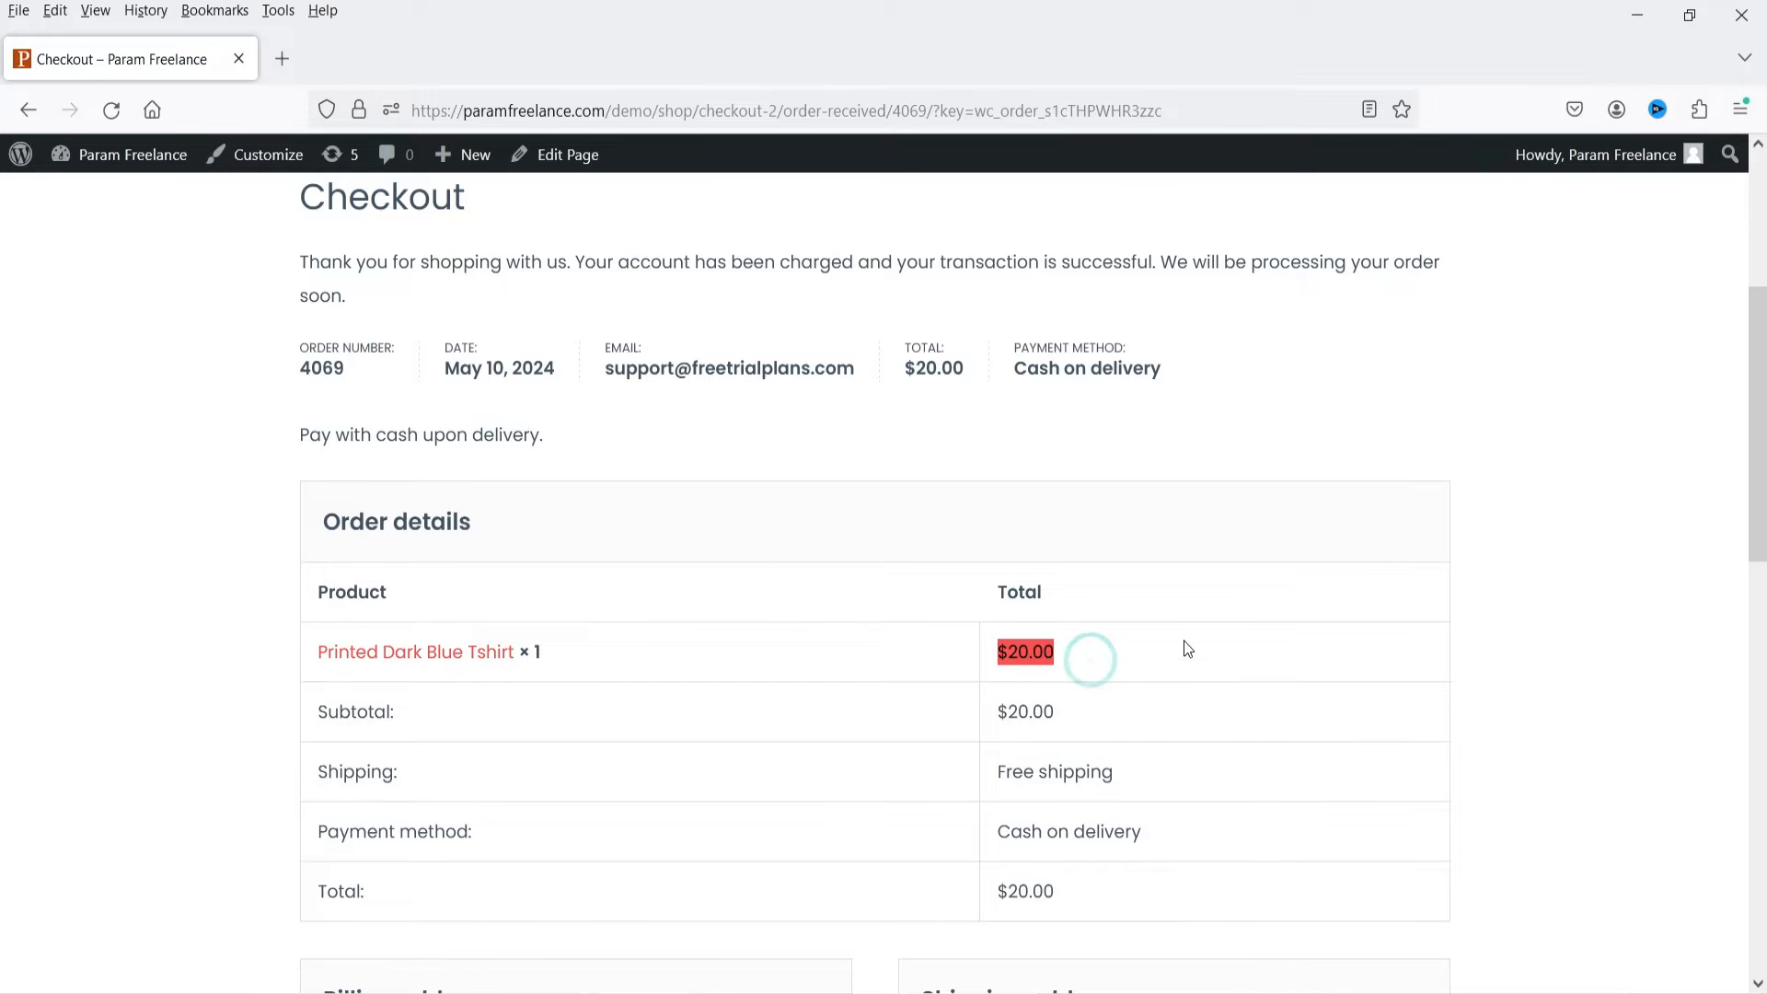
{"action": "left_click", "coordinate": [1606, 641]}
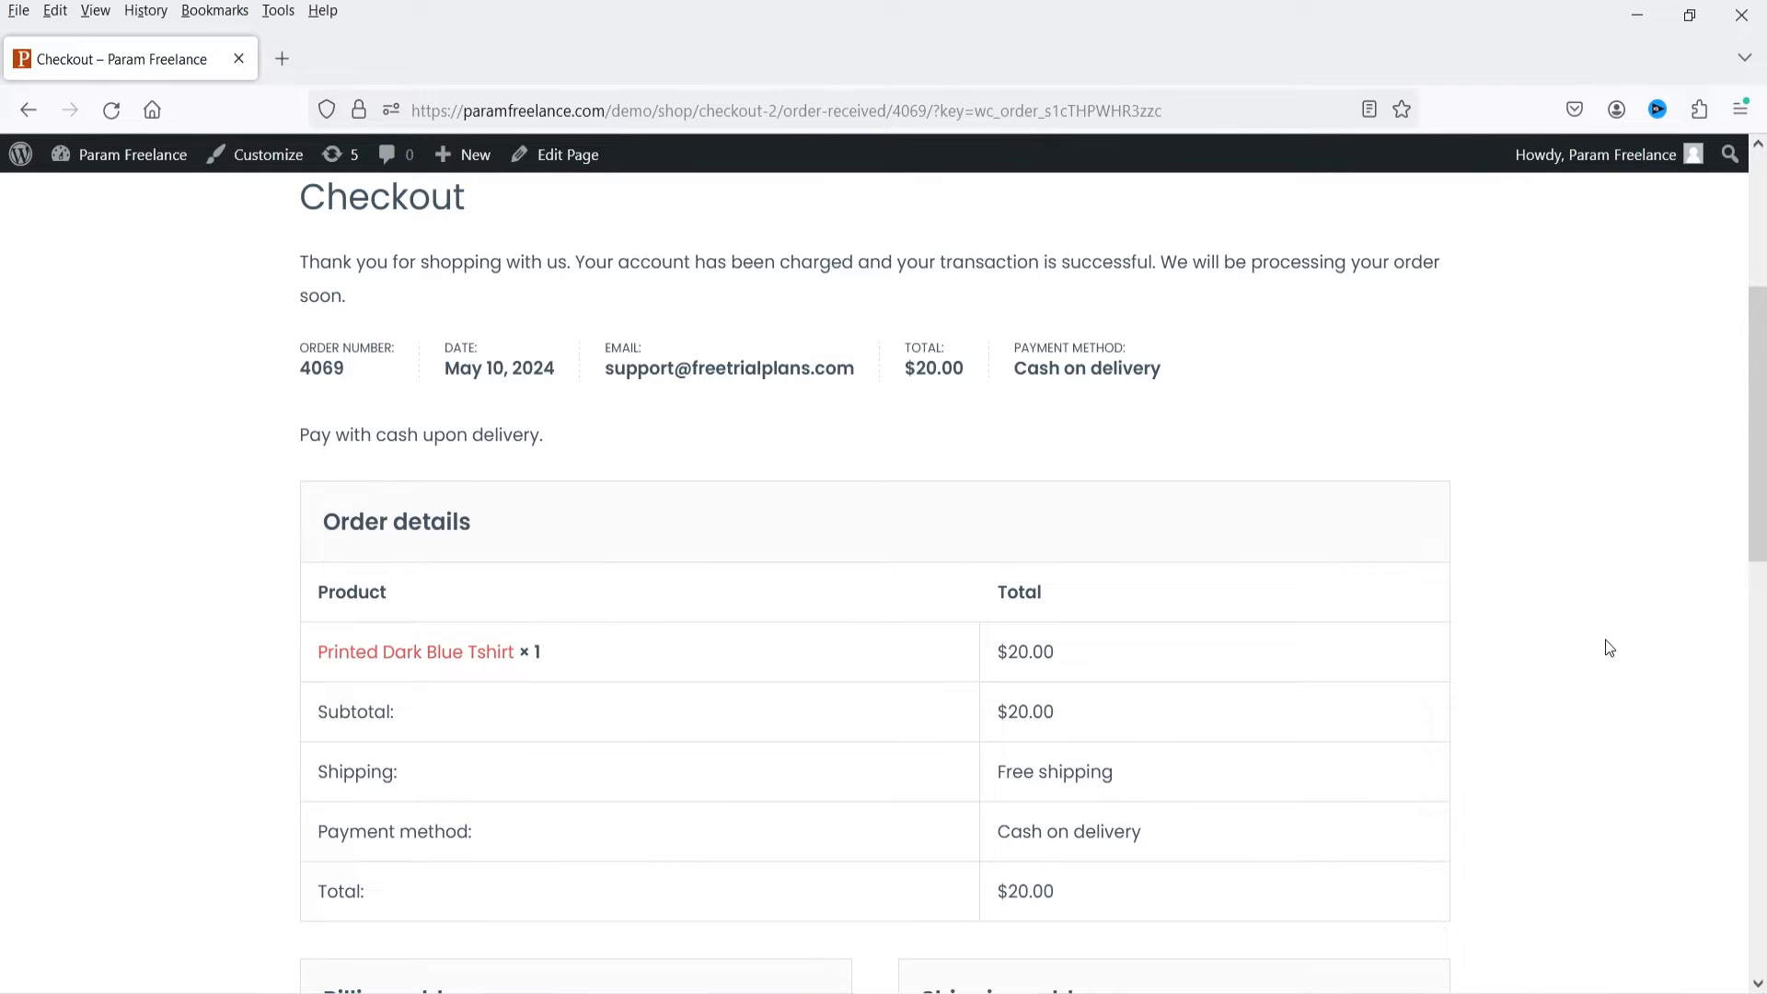
Switch to the WooCommerce Order Data spreadsheet and check the product name, total price, discount and payment columns in row 4
{"action": "key", "text": "alt+Tab"}
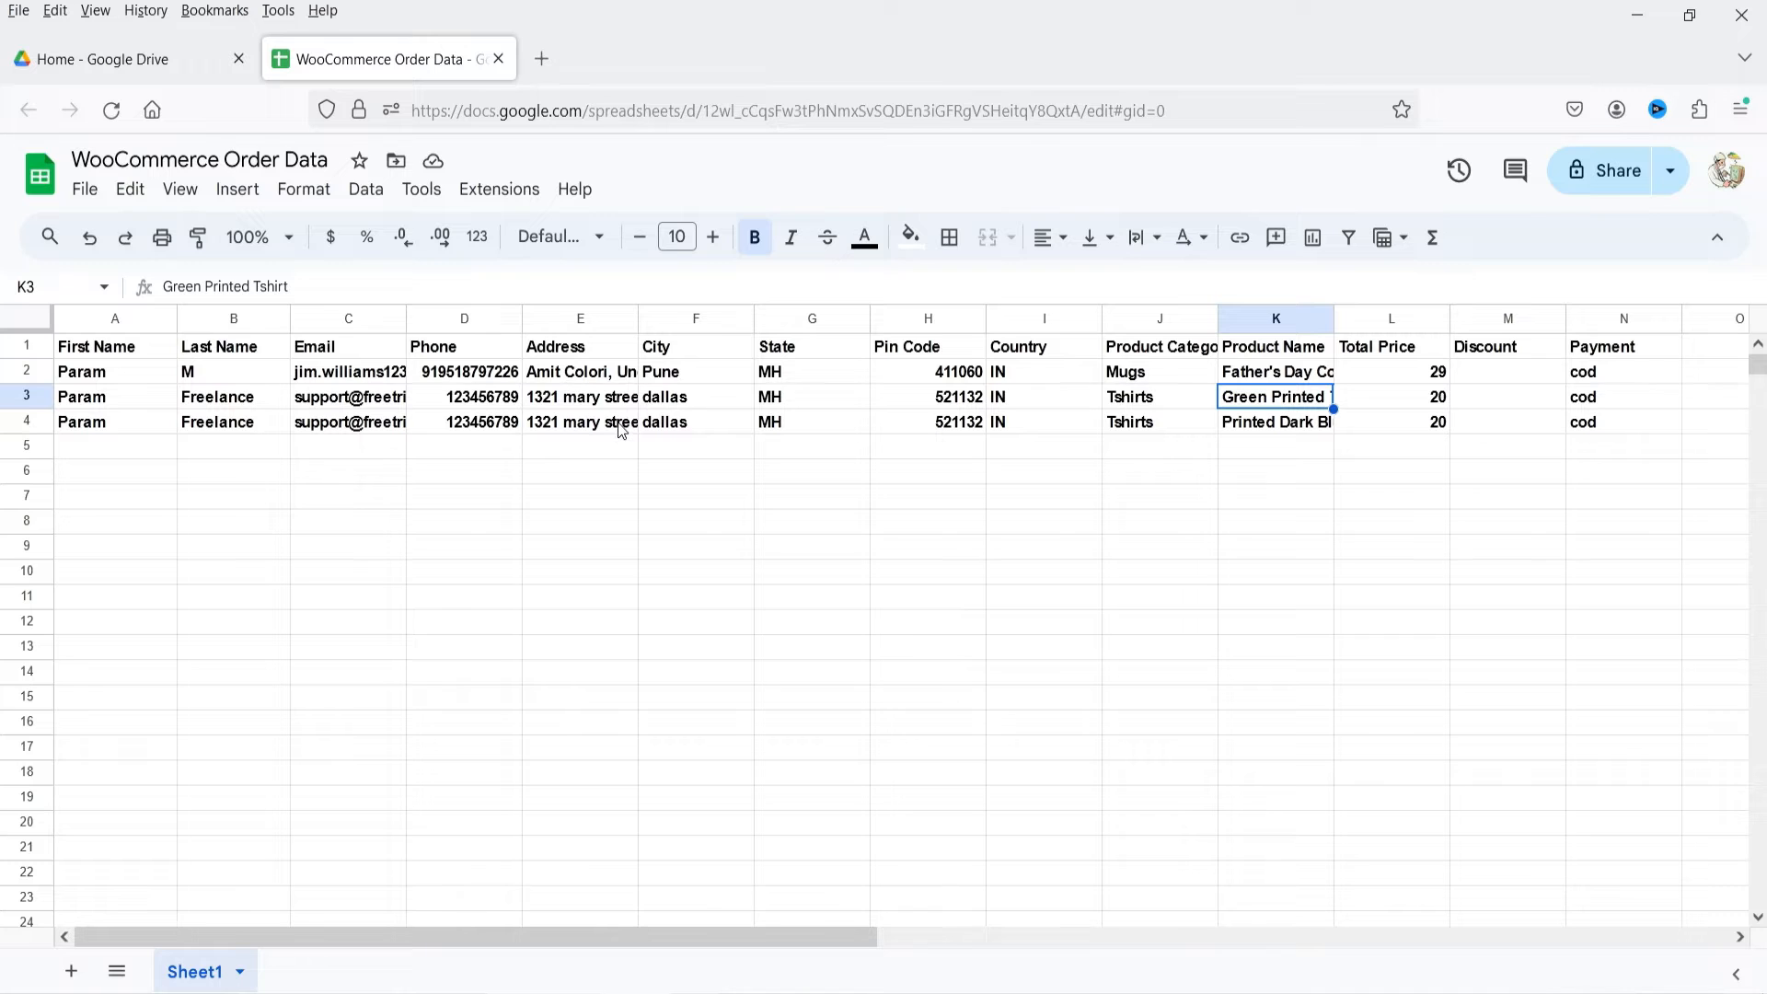
{"action": "left_click", "coordinate": [1265, 429]}
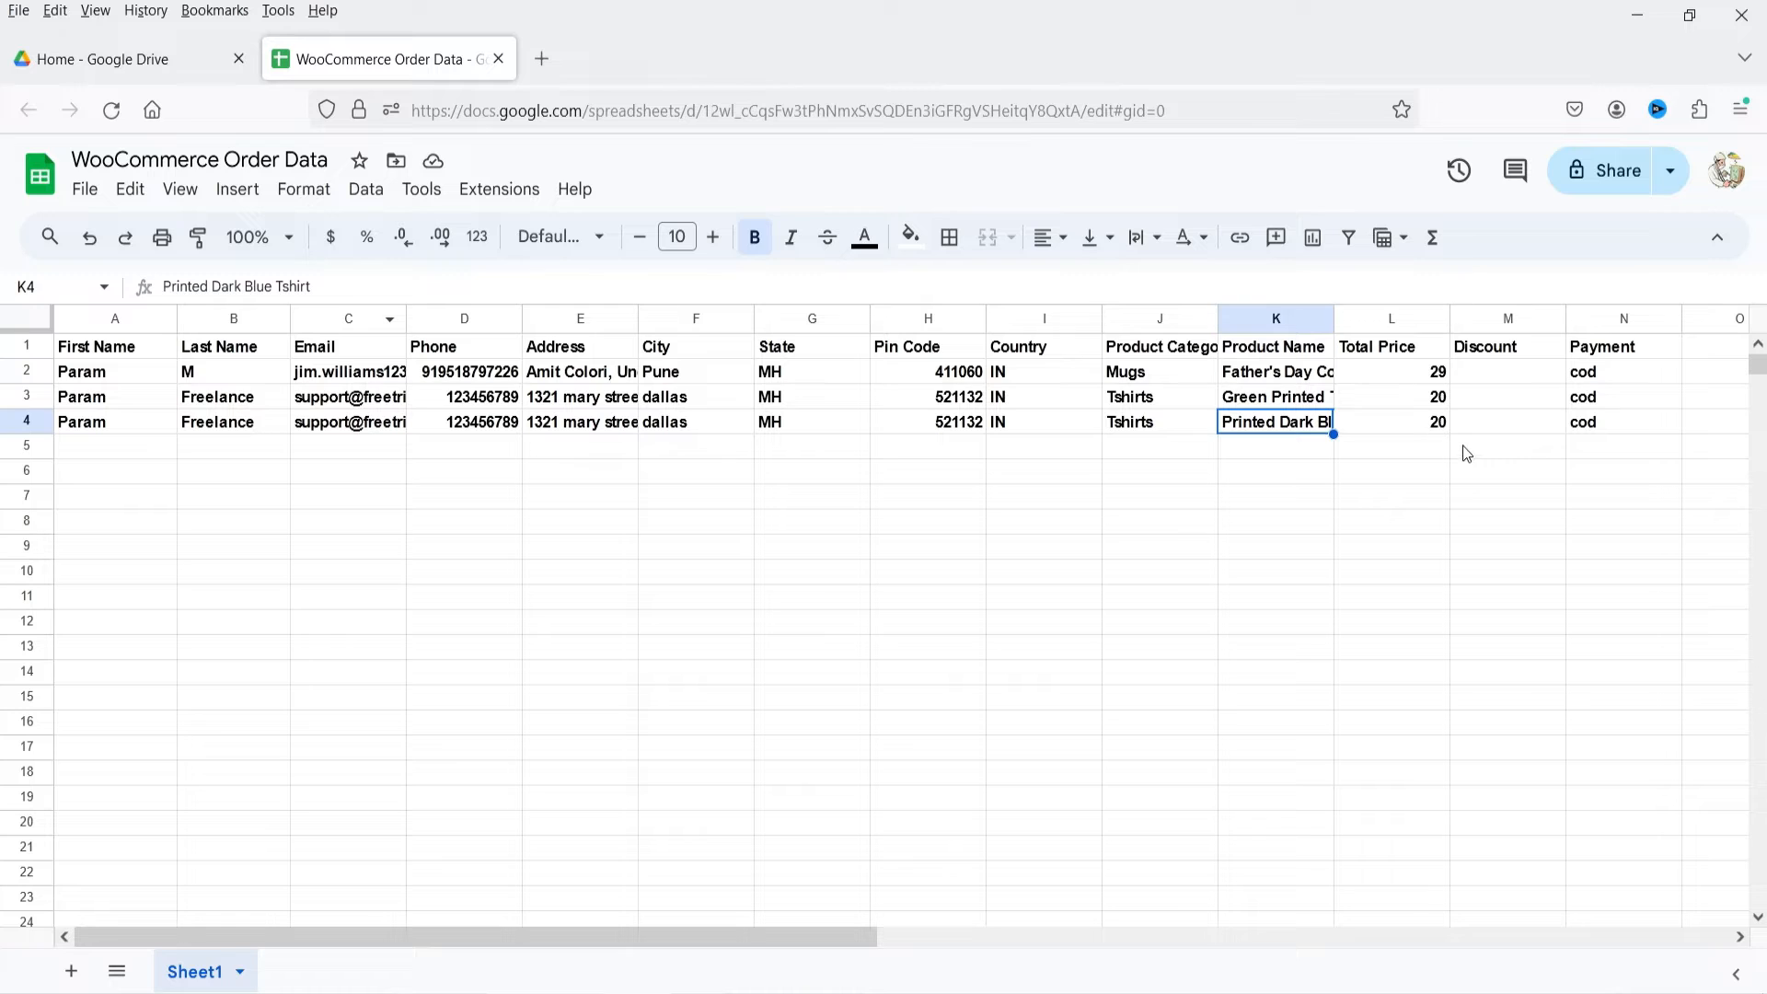
{"action": "left_click", "coordinate": [1437, 447]}
{"action": "left_click", "coordinate": [1598, 426]}
{"action": "key", "text": "ctrl+b"}
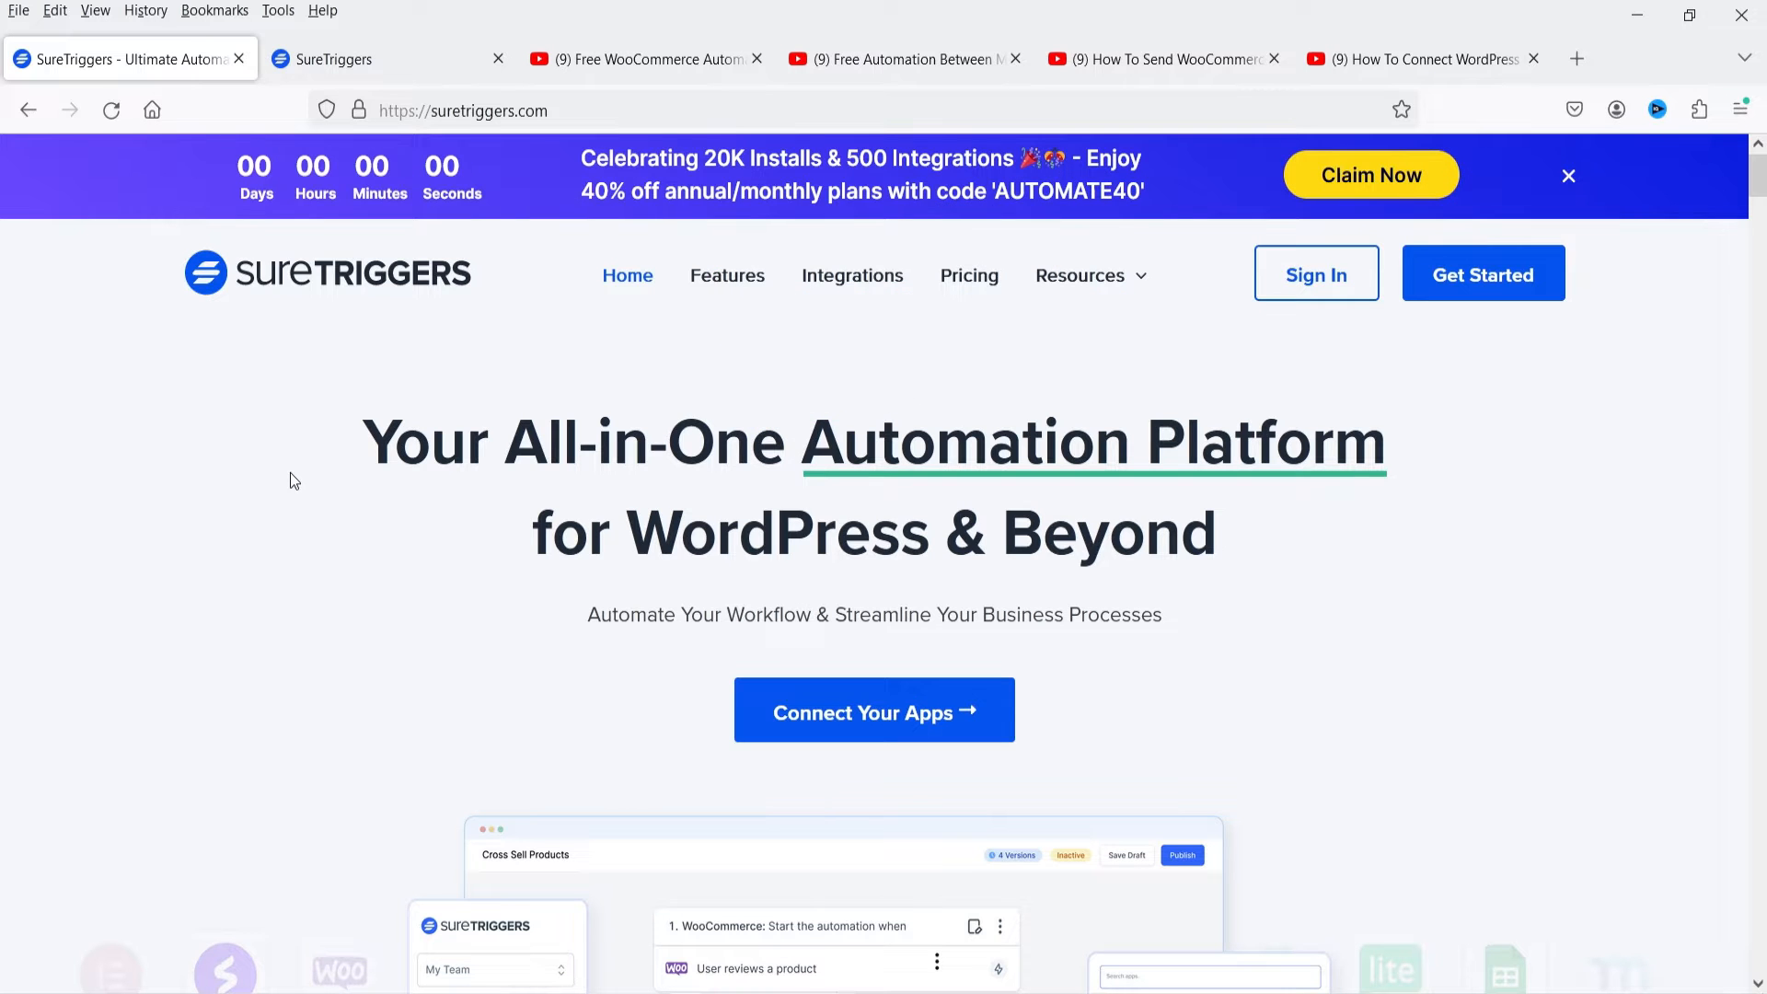
Look through the four open YouTube videos about SureTriggers automations and return to the SureTriggers homepage
{"action": "left_click", "coordinate": [589, 65]}
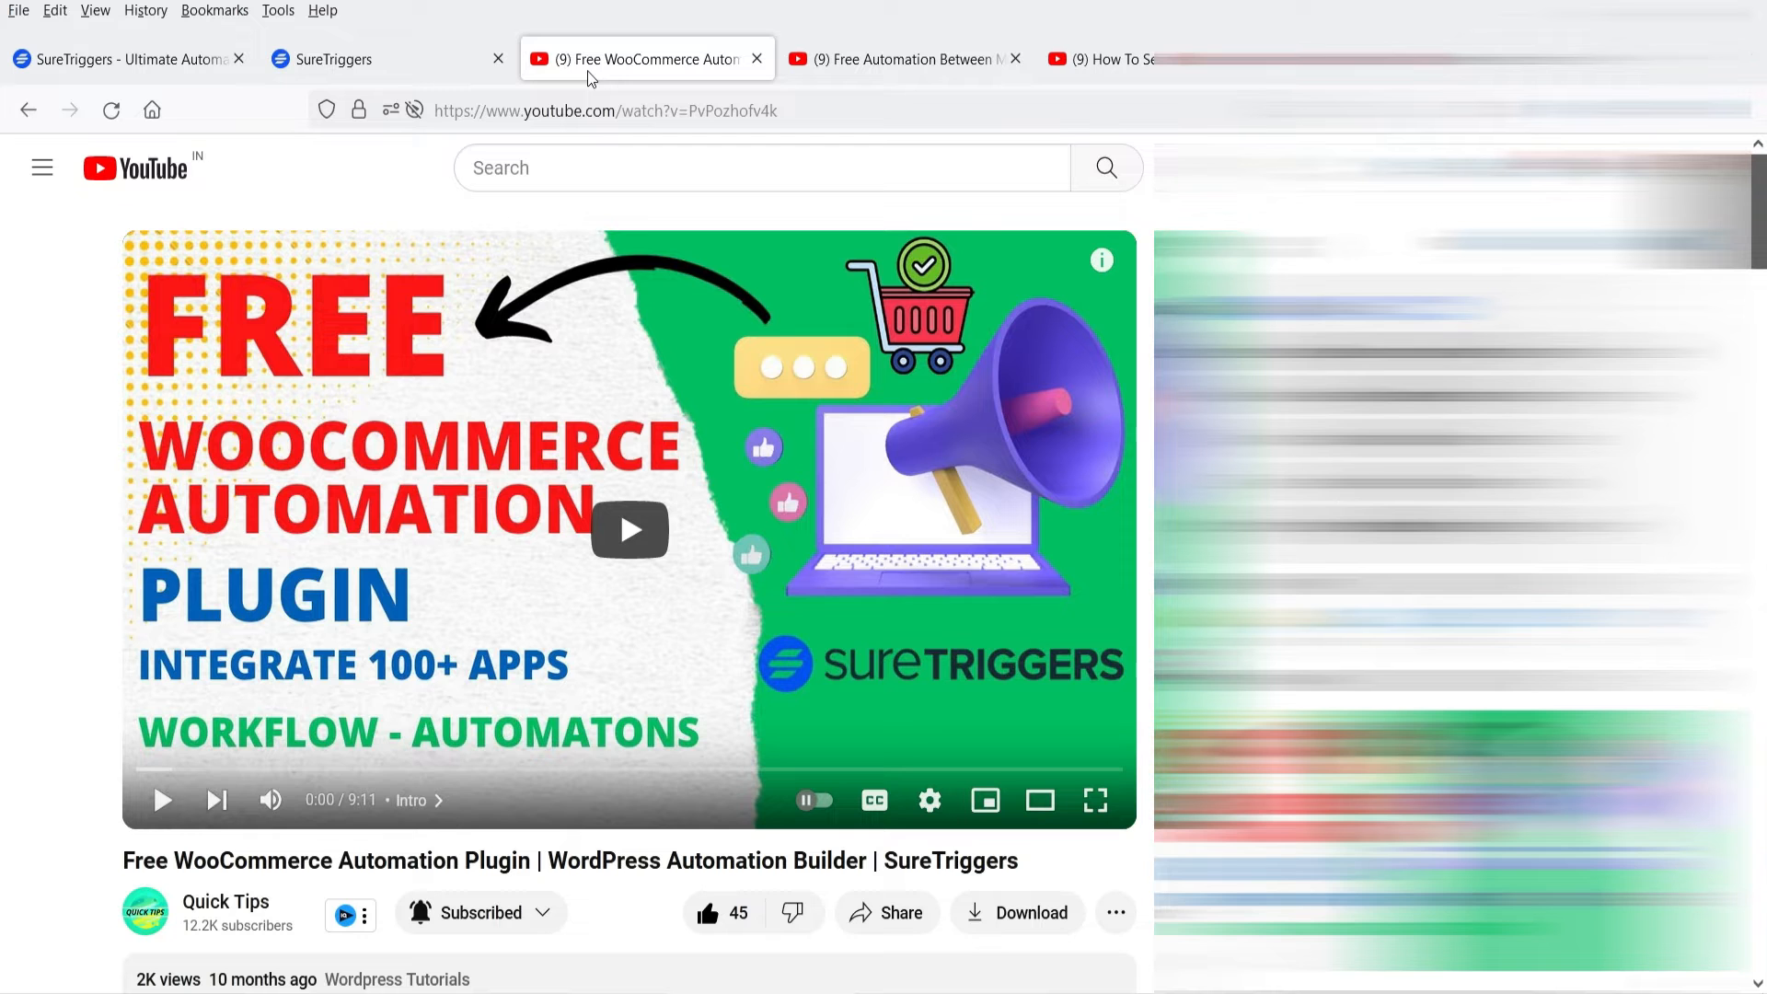
{"action": "left_click", "coordinate": [848, 63]}
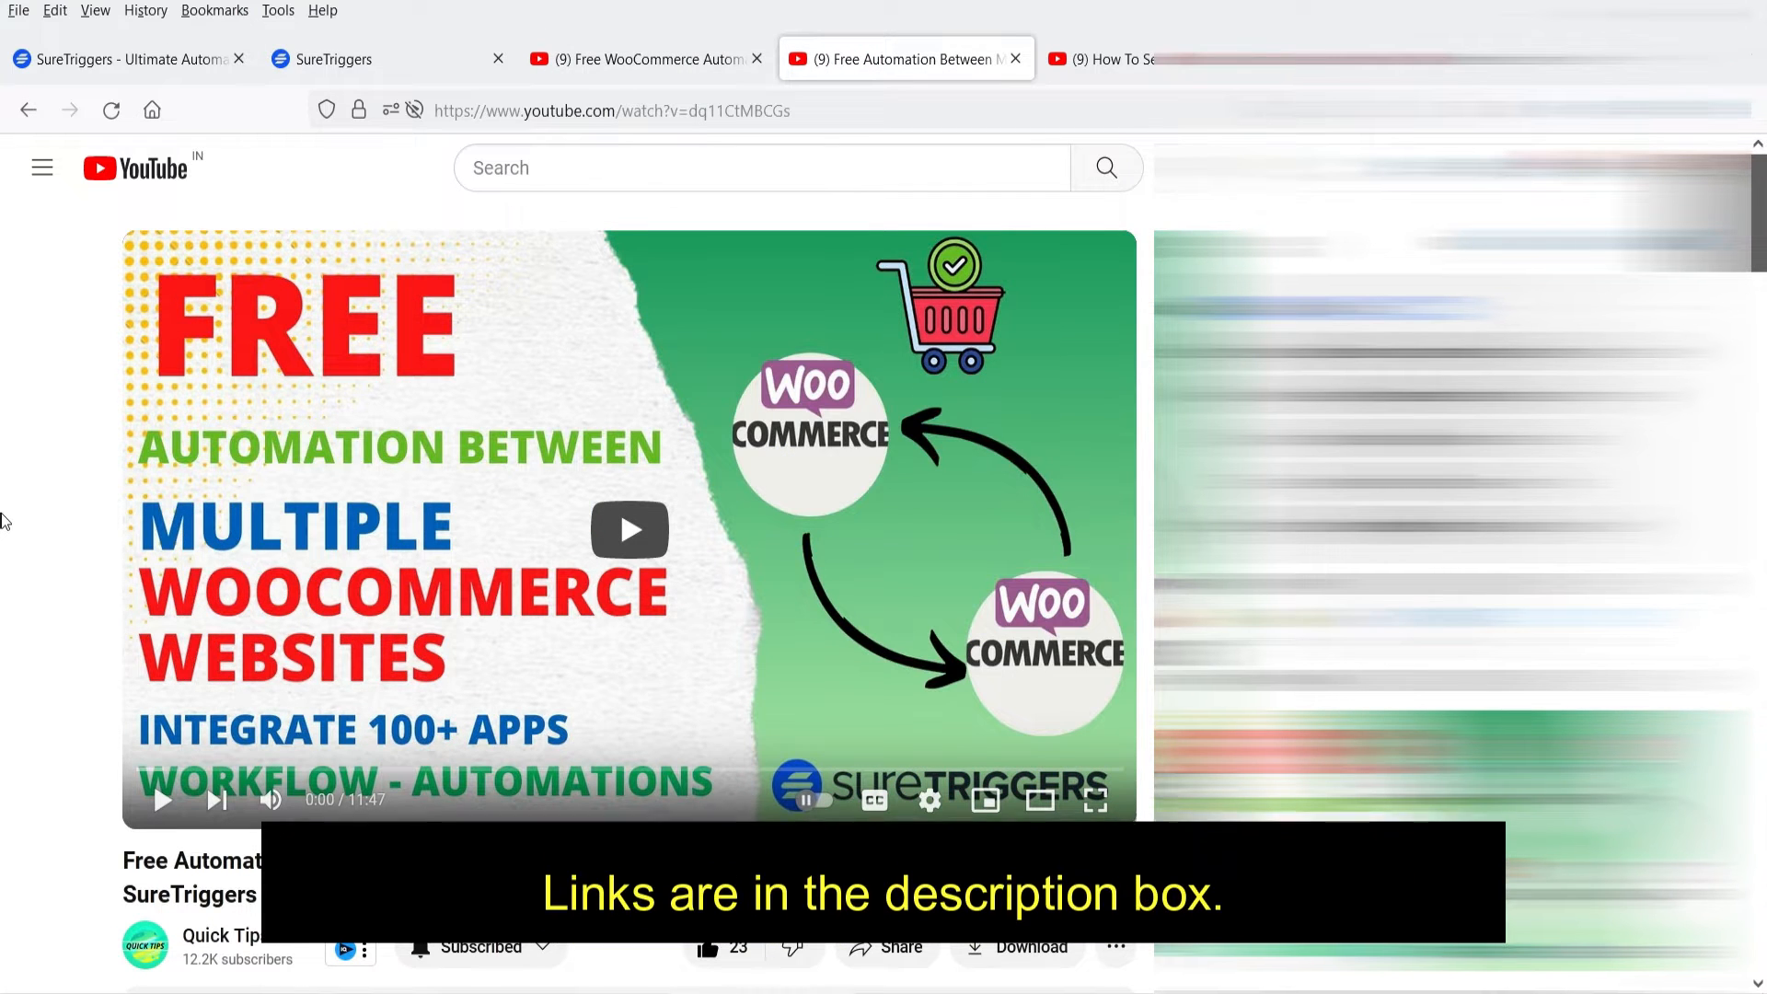
{"action": "key", "text": "ctrl+Tab"}
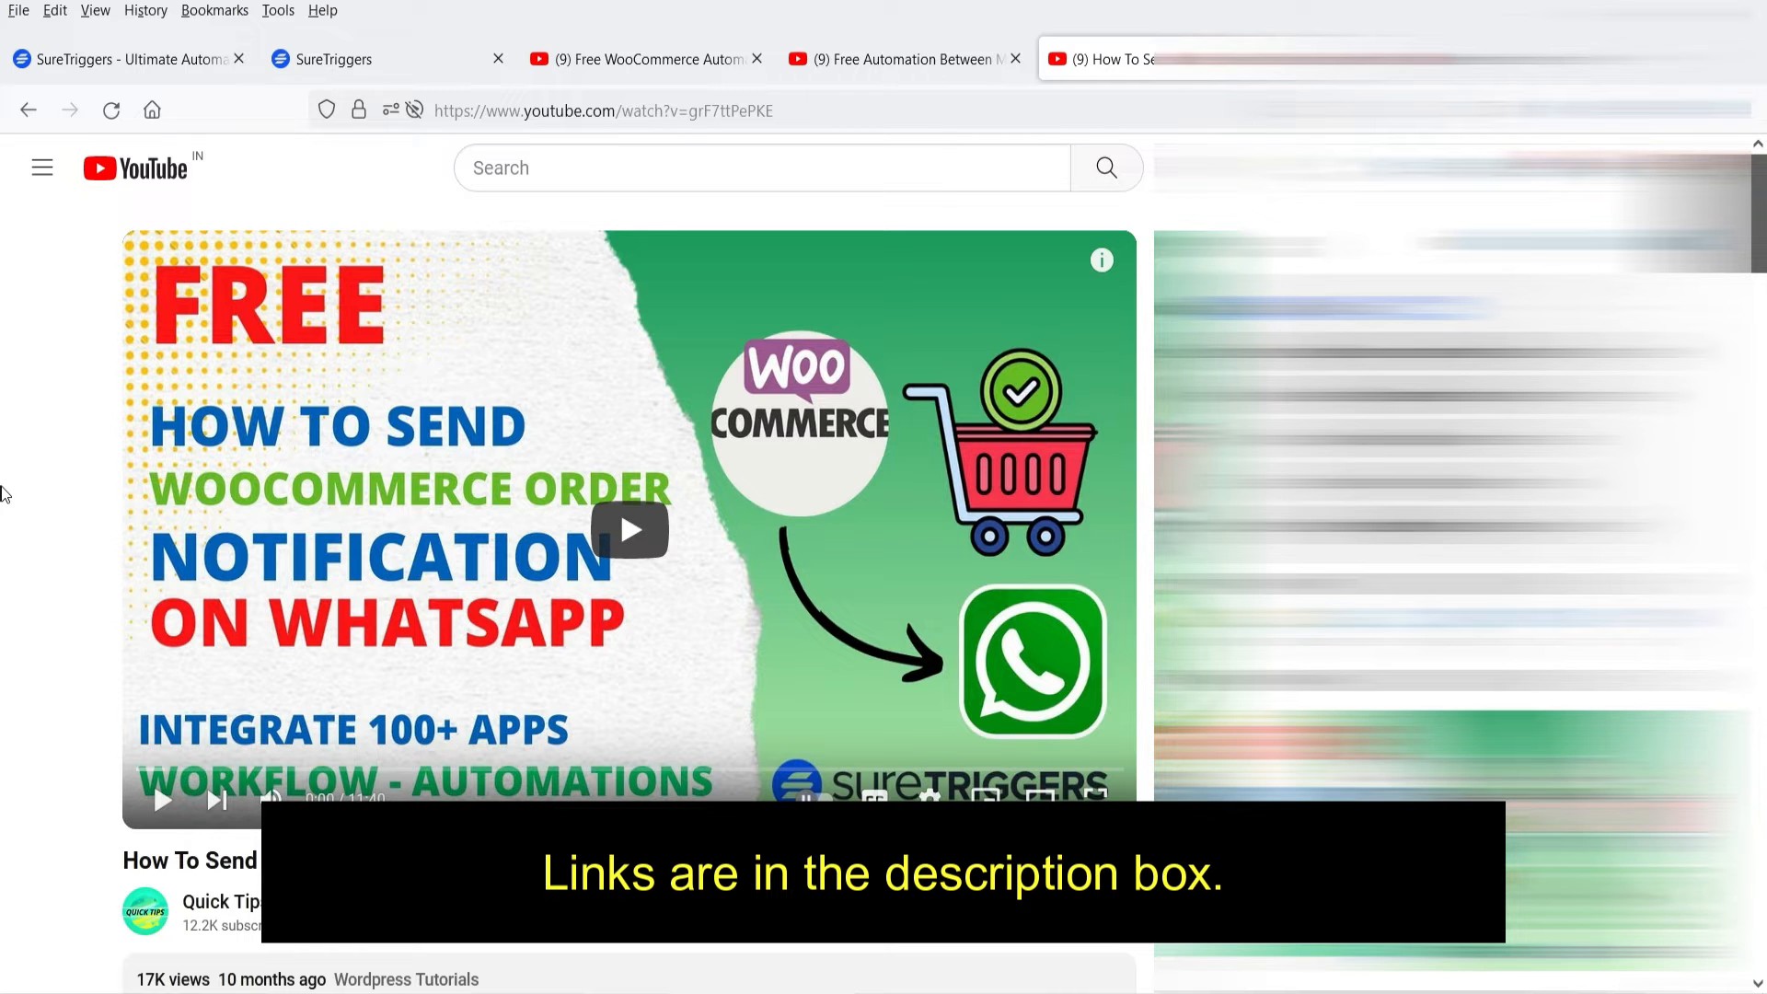
{"action": "key", "text": "ctrl+Tab"}
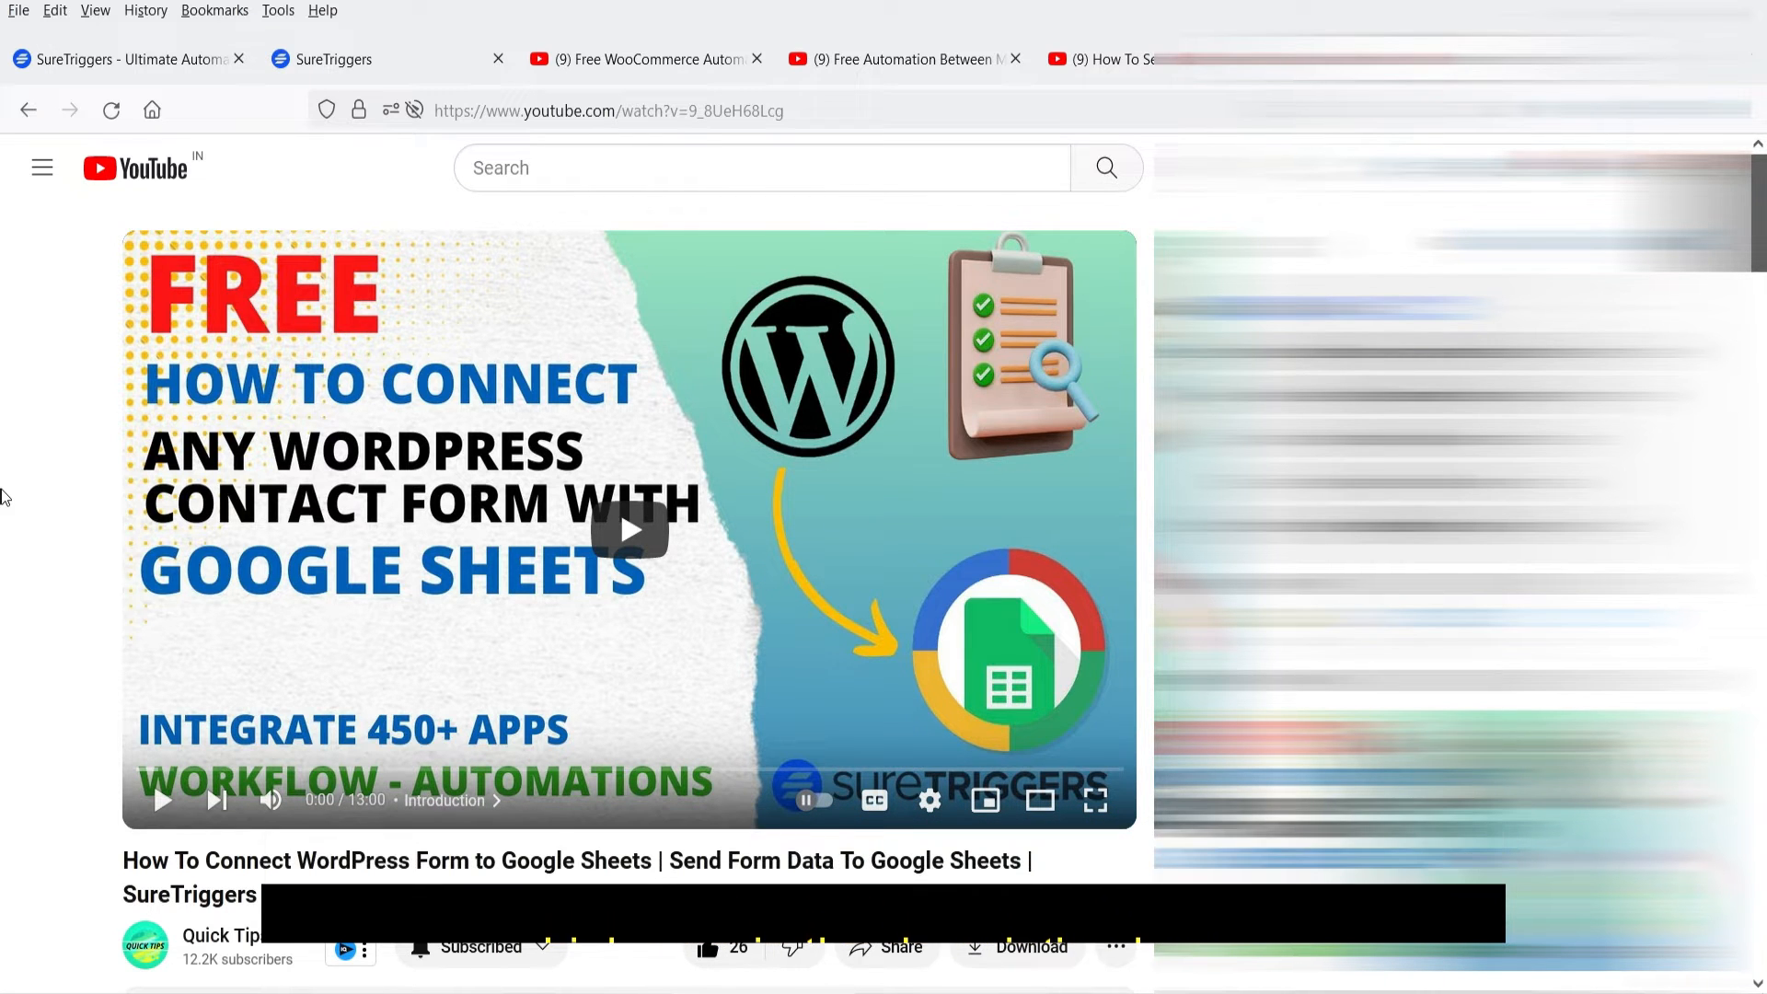
{"action": "key", "text": "ctrl+Tab"}
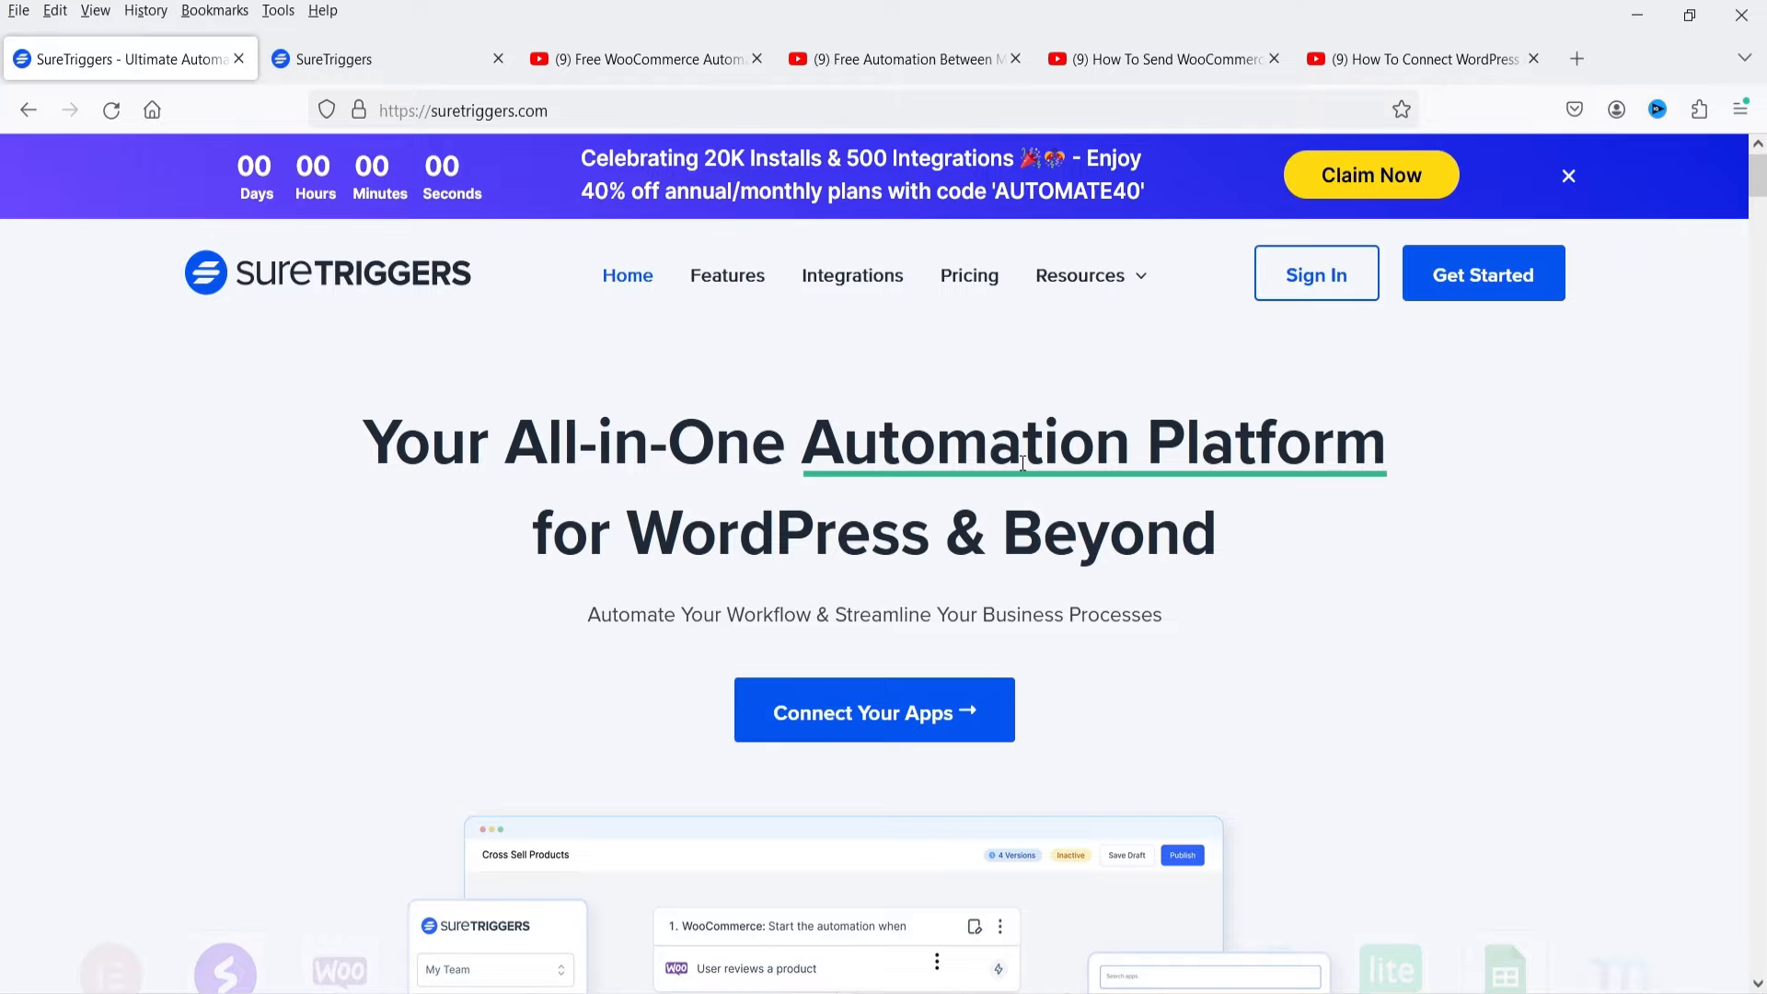
Open the SureTriggers pricing page and examine the Free plan's price, task limit and included features
{"action": "left_click", "coordinate": [359, 59]}
{"action": "scroll", "coordinate": [145, 413], "scroll_direction": "down", "scroll_amount": 4}
{"action": "scroll", "coordinate": [146, 412], "scroll_direction": "up", "scroll_amount": 4}
{"action": "scroll", "coordinate": [146, 412], "scroll_direction": "down", "scroll_amount": 4}
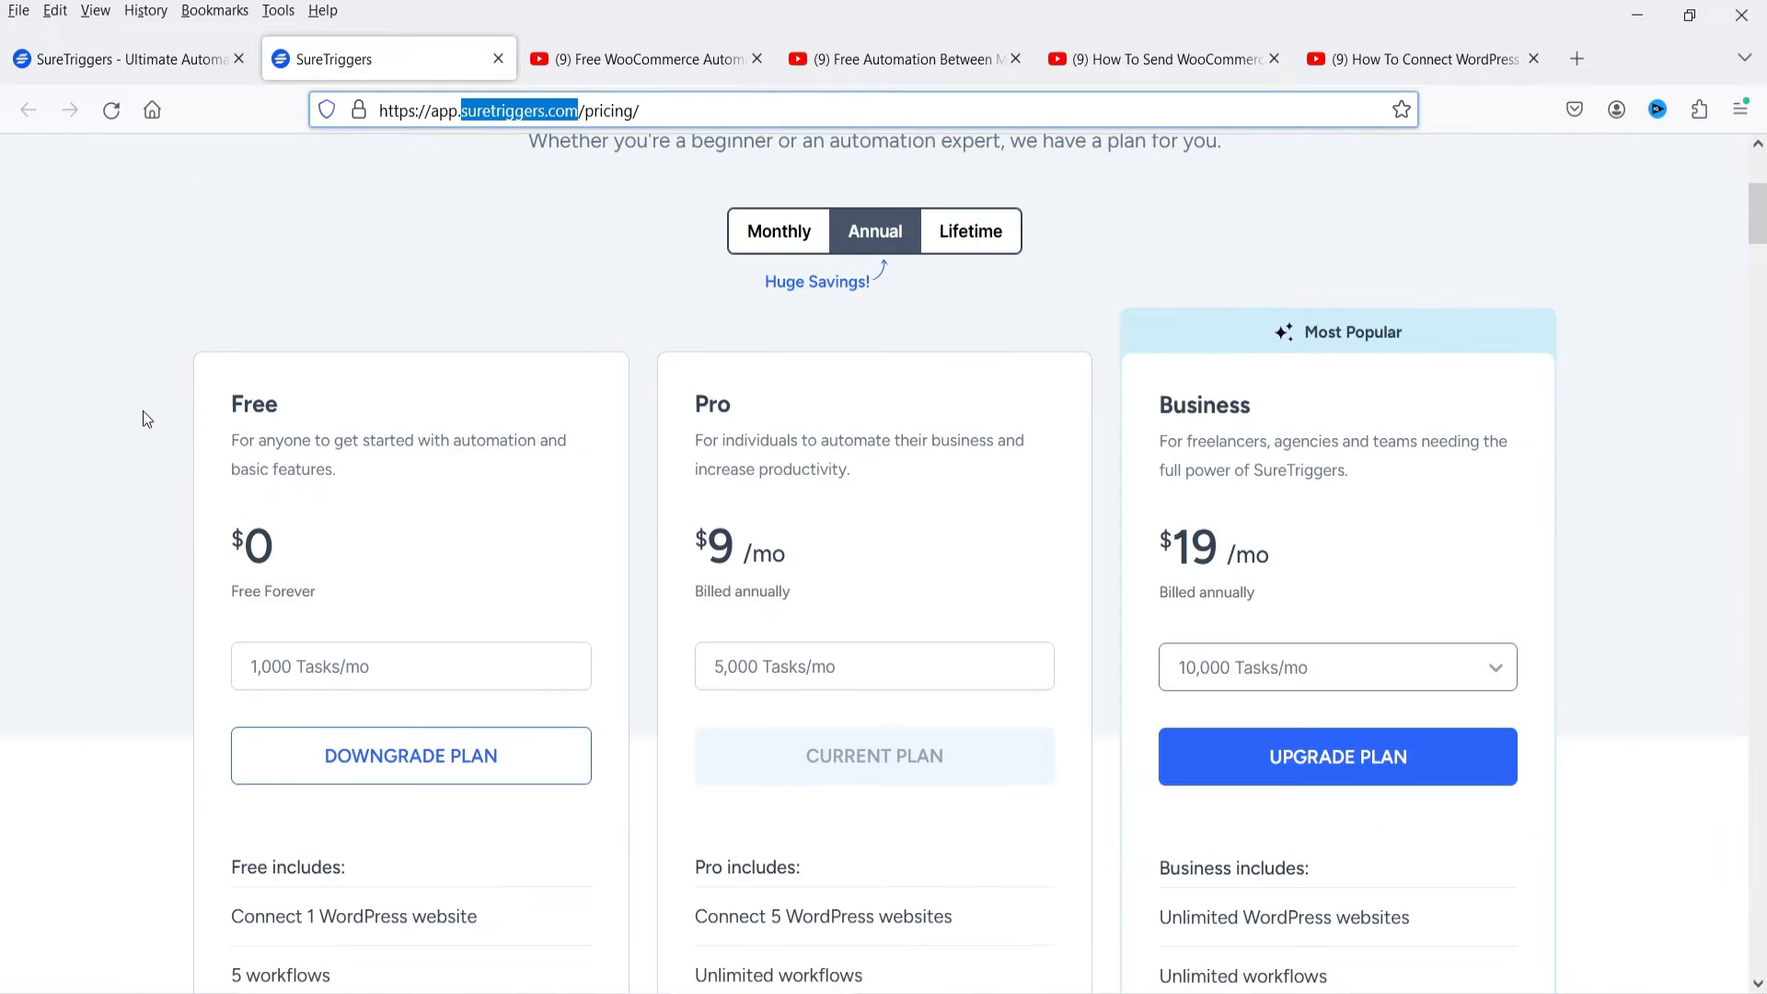
{"action": "scroll", "coordinate": [140, 409], "scroll_direction": "down", "scroll_amount": 3}
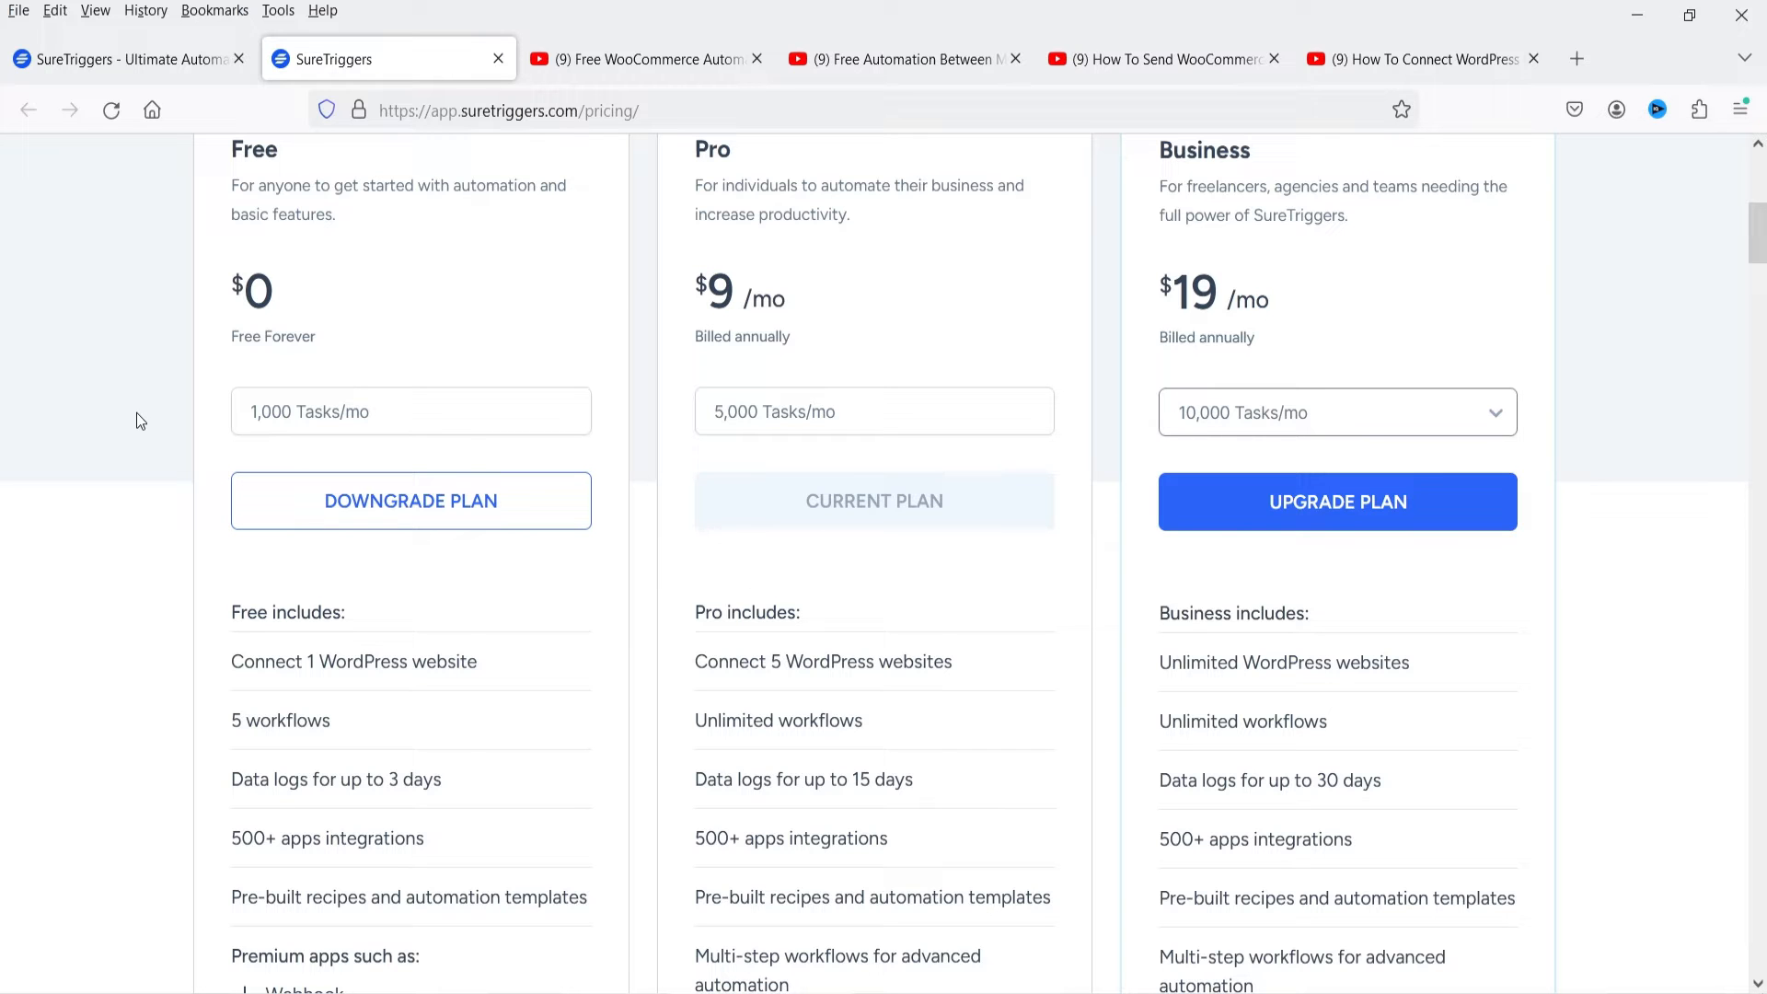
{"action": "scroll", "coordinate": [136, 412], "scroll_direction": "down", "scroll_amount": 1}
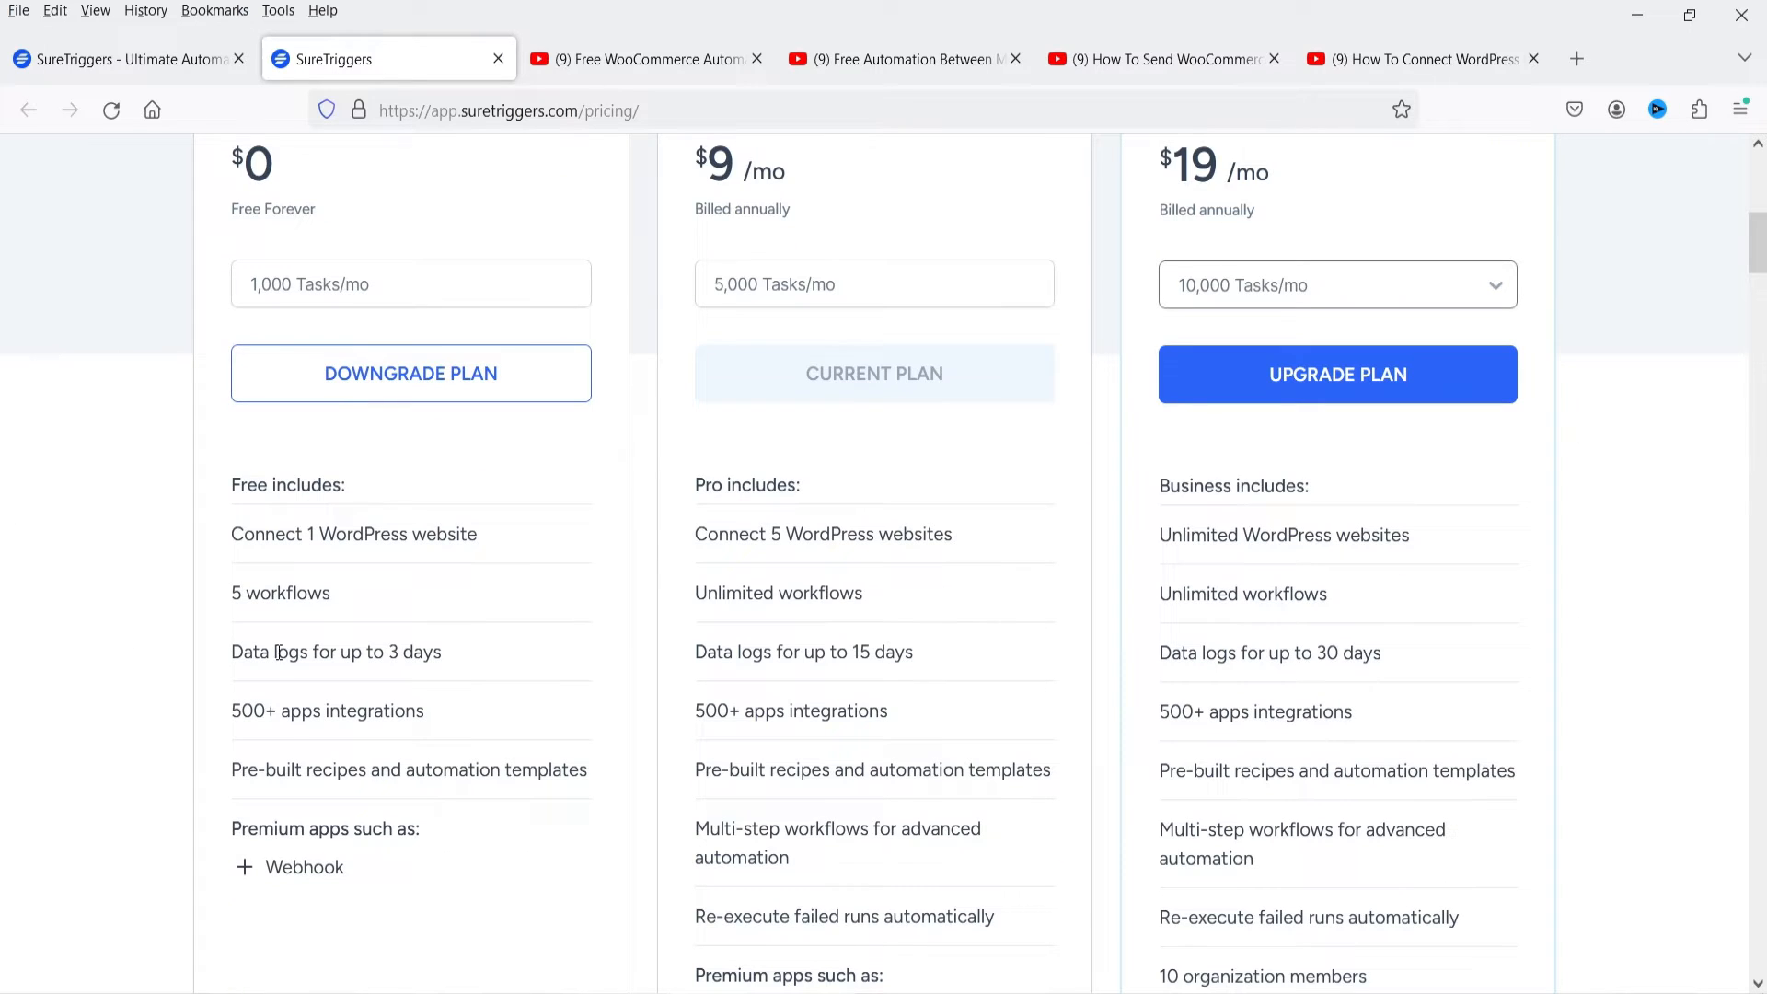
{"action": "left_click_drag", "start_coordinate": [477, 732], "coordinate": [225, 714]}
{"action": "left_click", "coordinate": [130, 687]}
{"action": "scroll", "coordinate": [130, 687], "scroll_direction": "up", "scroll_amount": 5}
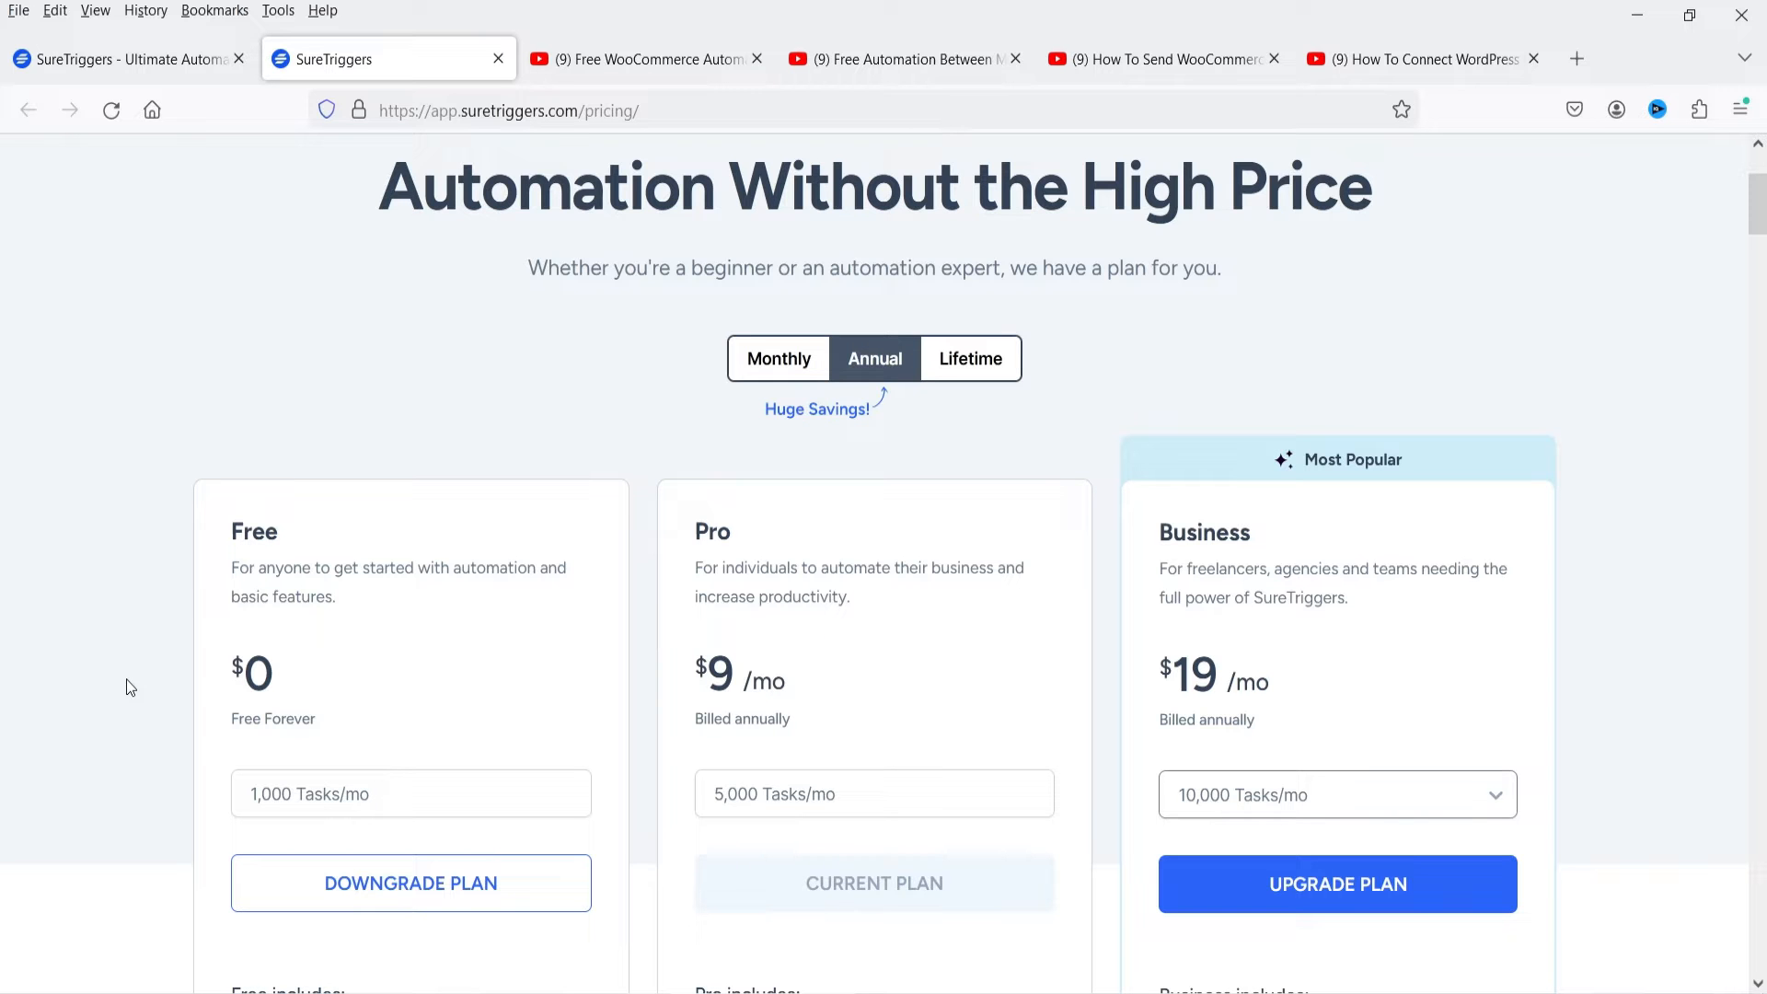
Examine the Pro plan's website limit, workflows, app integrations and premium apps
{"action": "scroll", "coordinate": [810, 556], "scroll_direction": "down", "scroll_amount": 3}
{"action": "scroll", "coordinate": [809, 564], "scroll_direction": "down", "scroll_amount": 3}
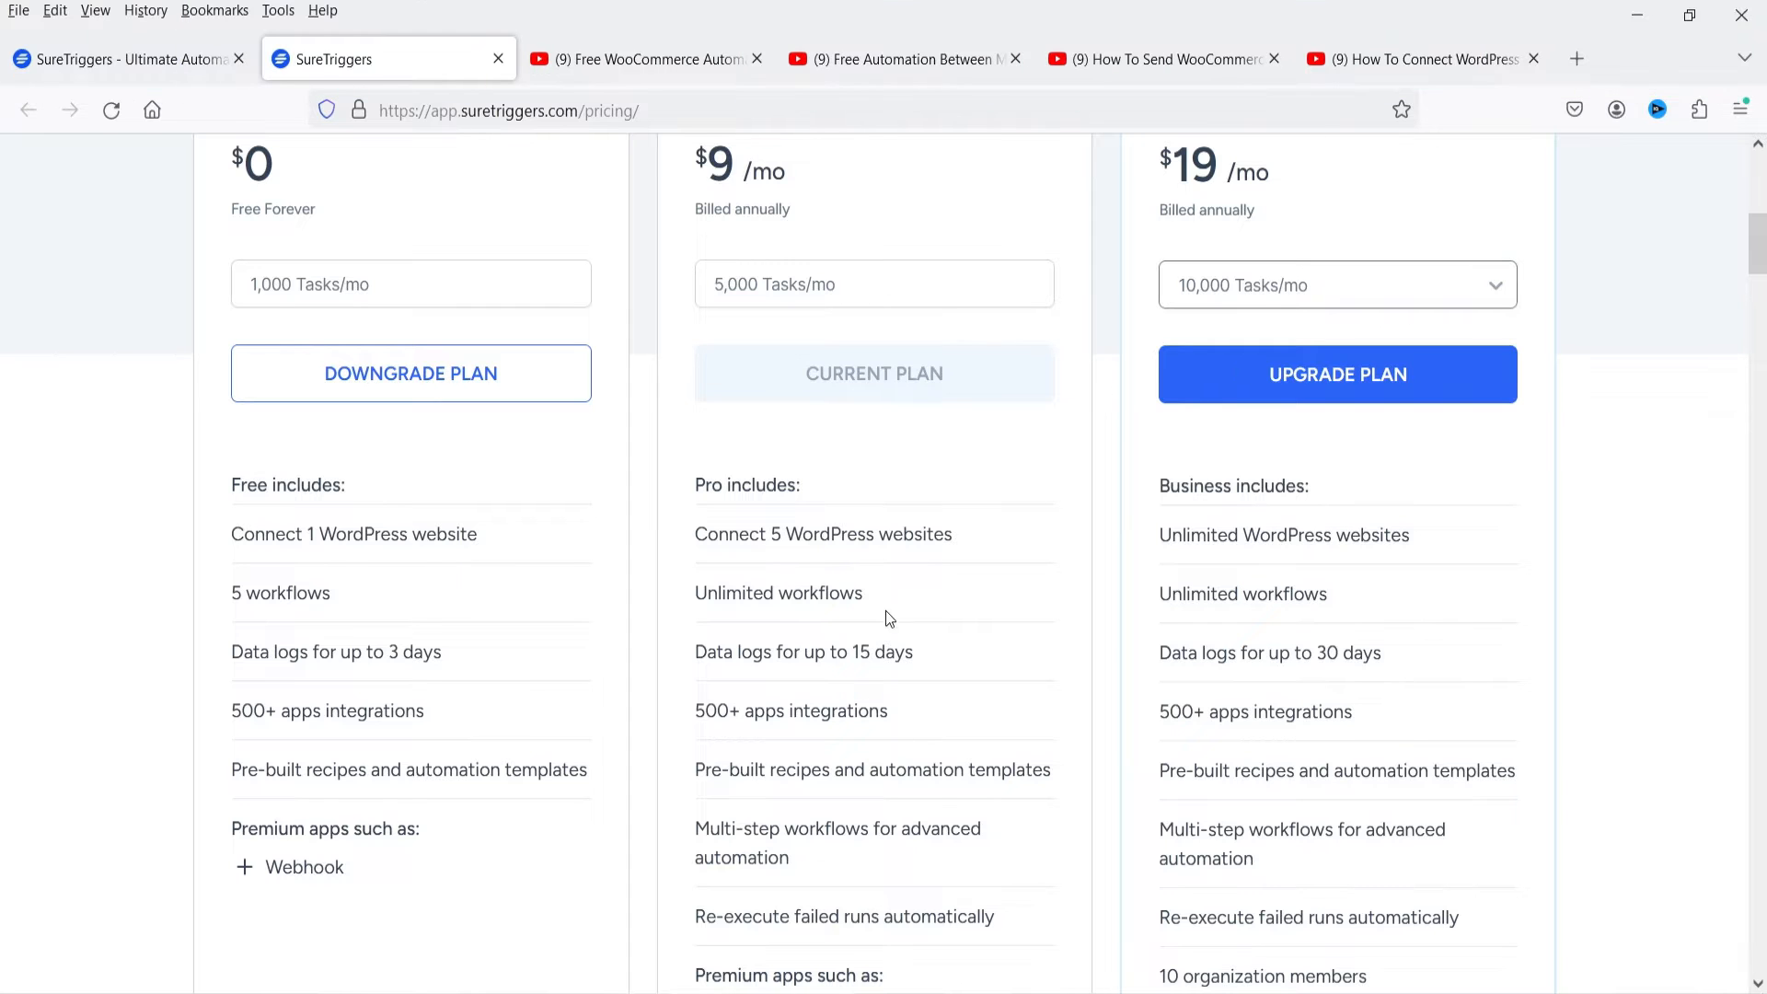
{"action": "left_click_drag", "start_coordinate": [921, 594], "coordinate": [696, 597]}
{"action": "left_click", "coordinate": [978, 537]}
{"action": "left_click_drag", "start_coordinate": [975, 537], "coordinate": [694, 533]}
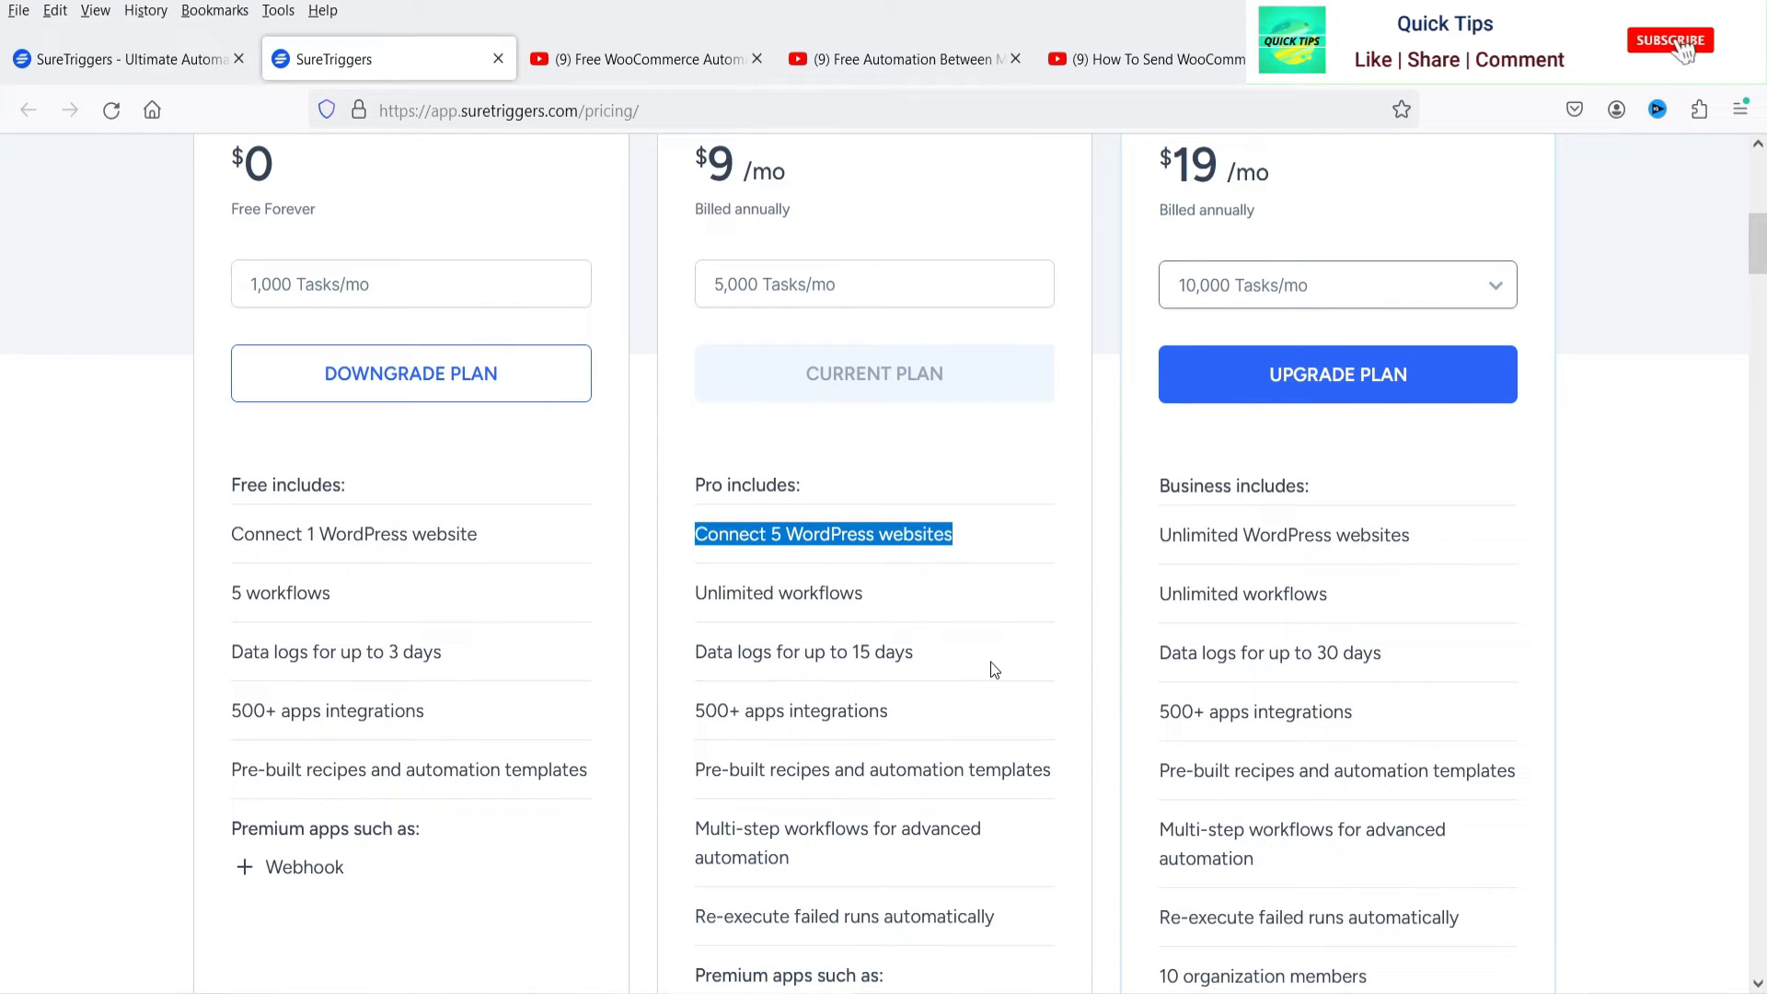
{"action": "left_click_drag", "start_coordinate": [944, 711], "coordinate": [696, 725]}
{"action": "left_click", "coordinate": [955, 692]}
{"action": "scroll", "coordinate": [953, 692], "scroll_direction": "down", "scroll_amount": 2}
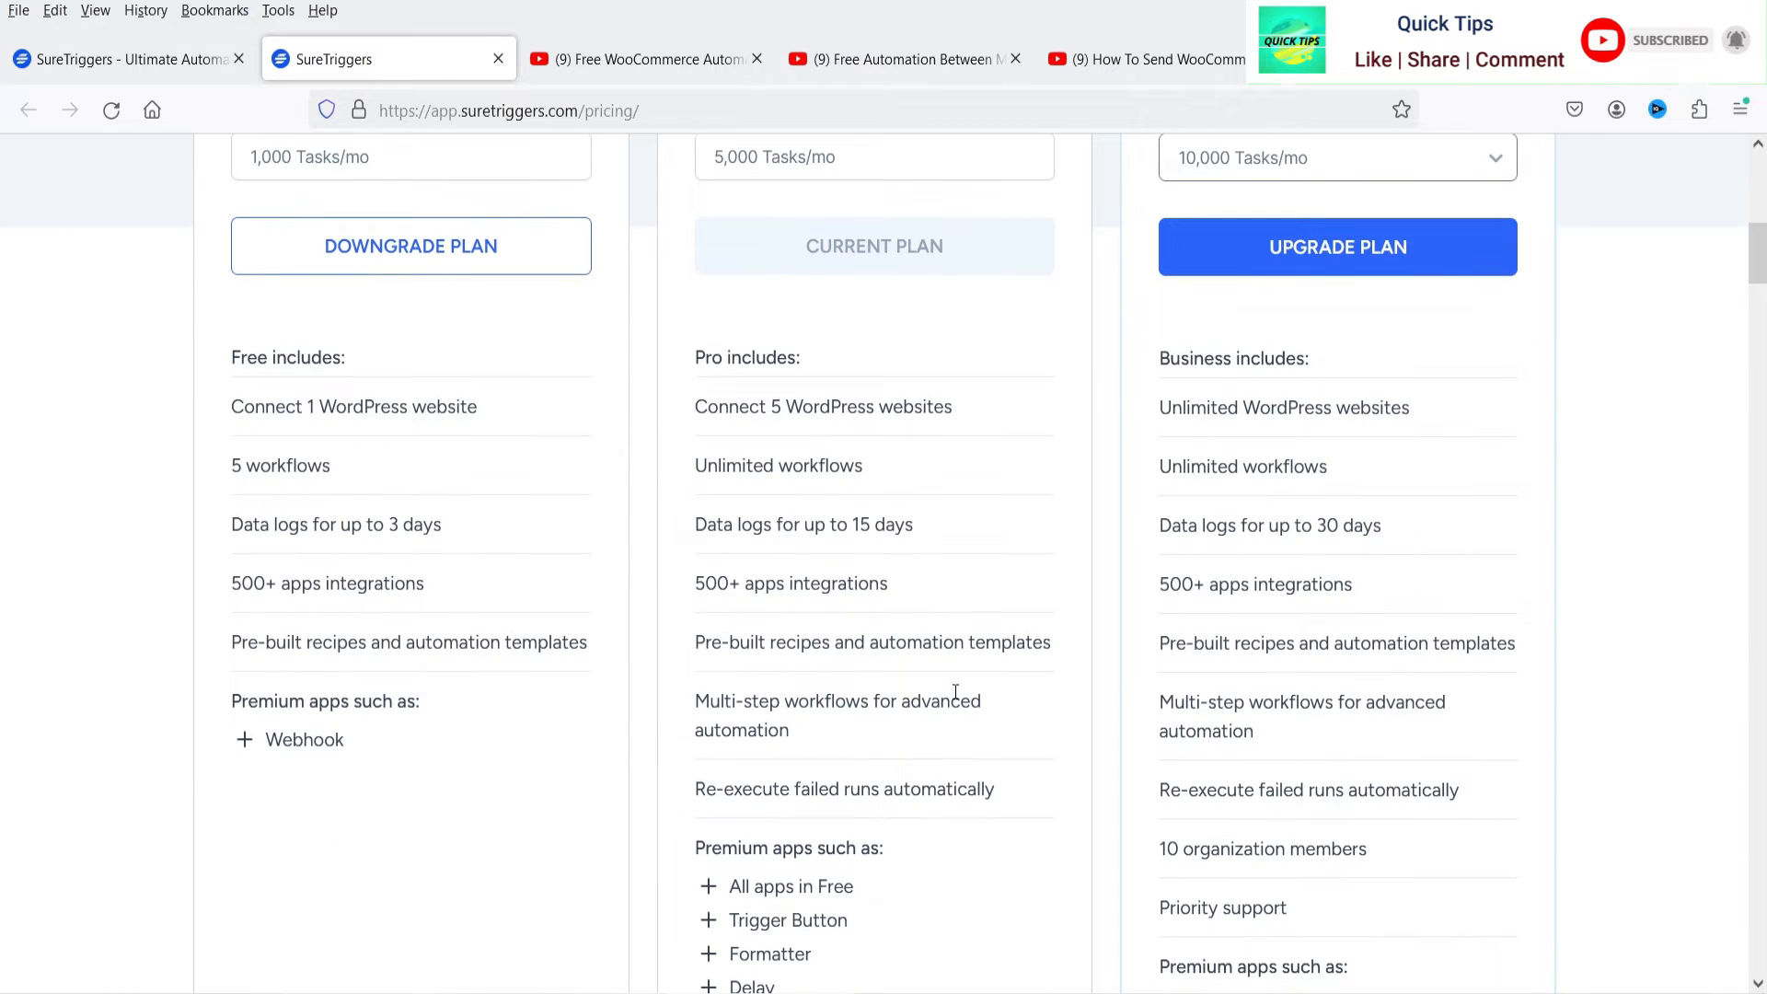
{"action": "scroll", "coordinate": [813, 649], "scroll_direction": "down", "scroll_amount": 3}
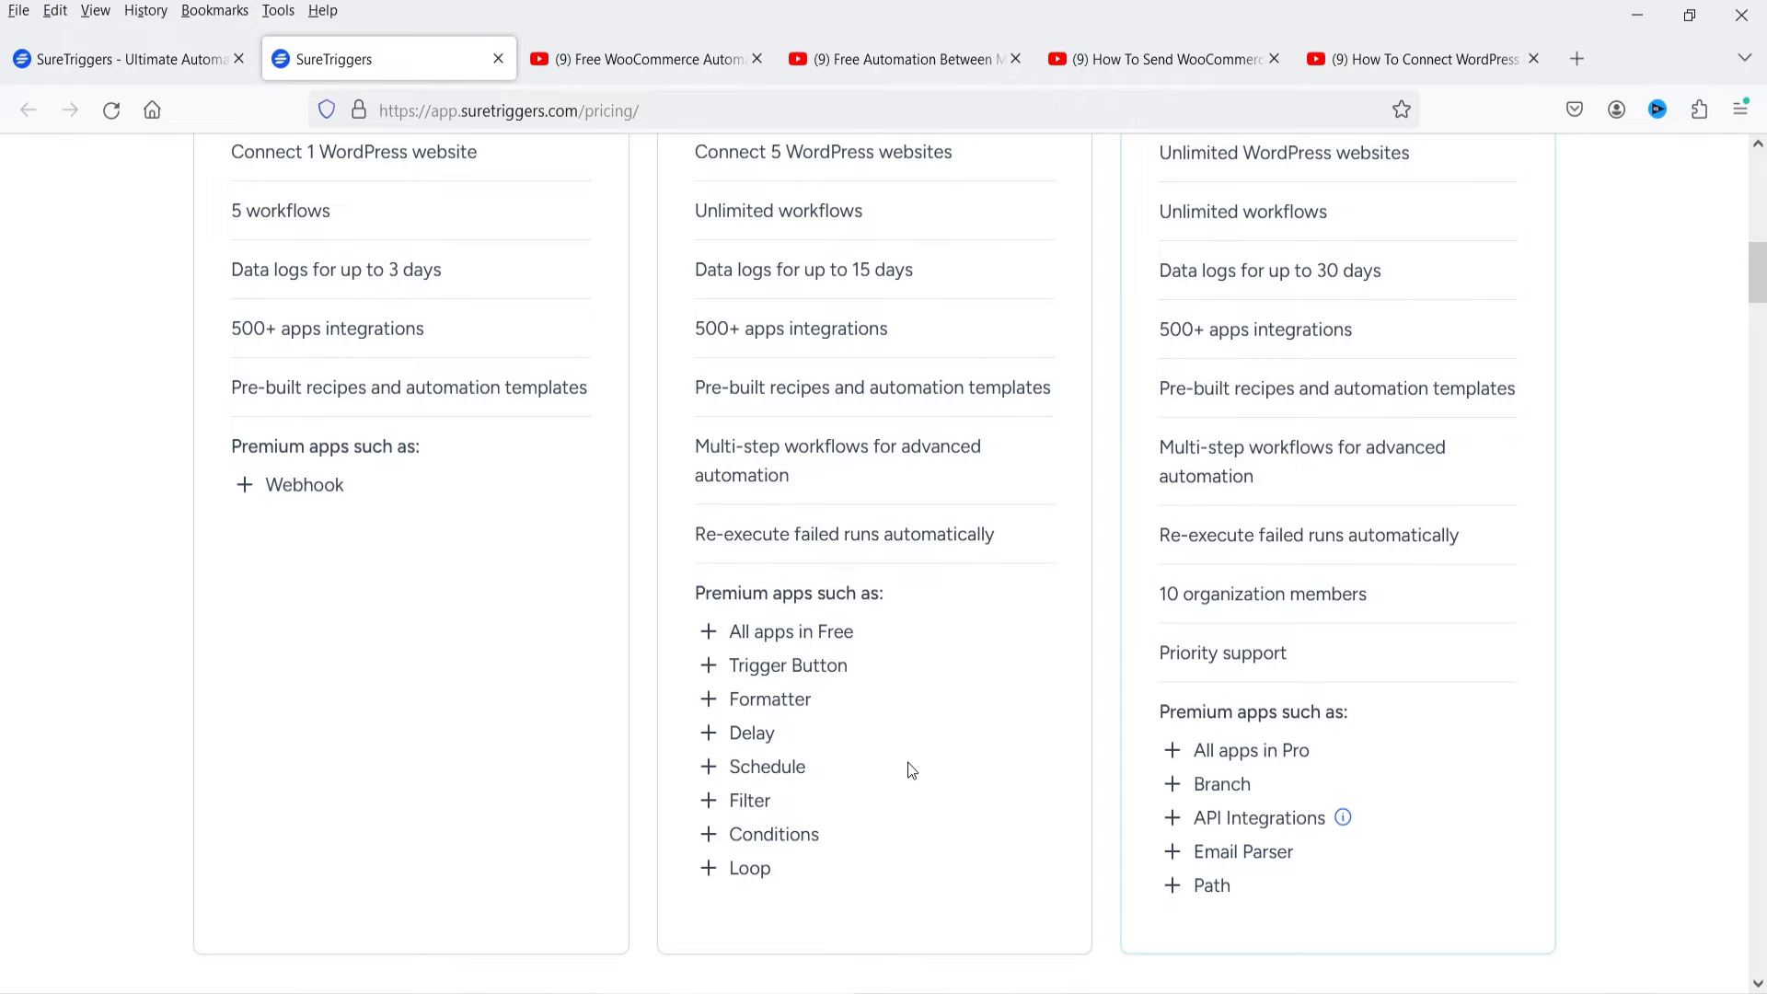
Examine the Business plan's annual price and included features
{"action": "scroll", "coordinate": [907, 763], "scroll_direction": "up", "scroll_amount": 7}
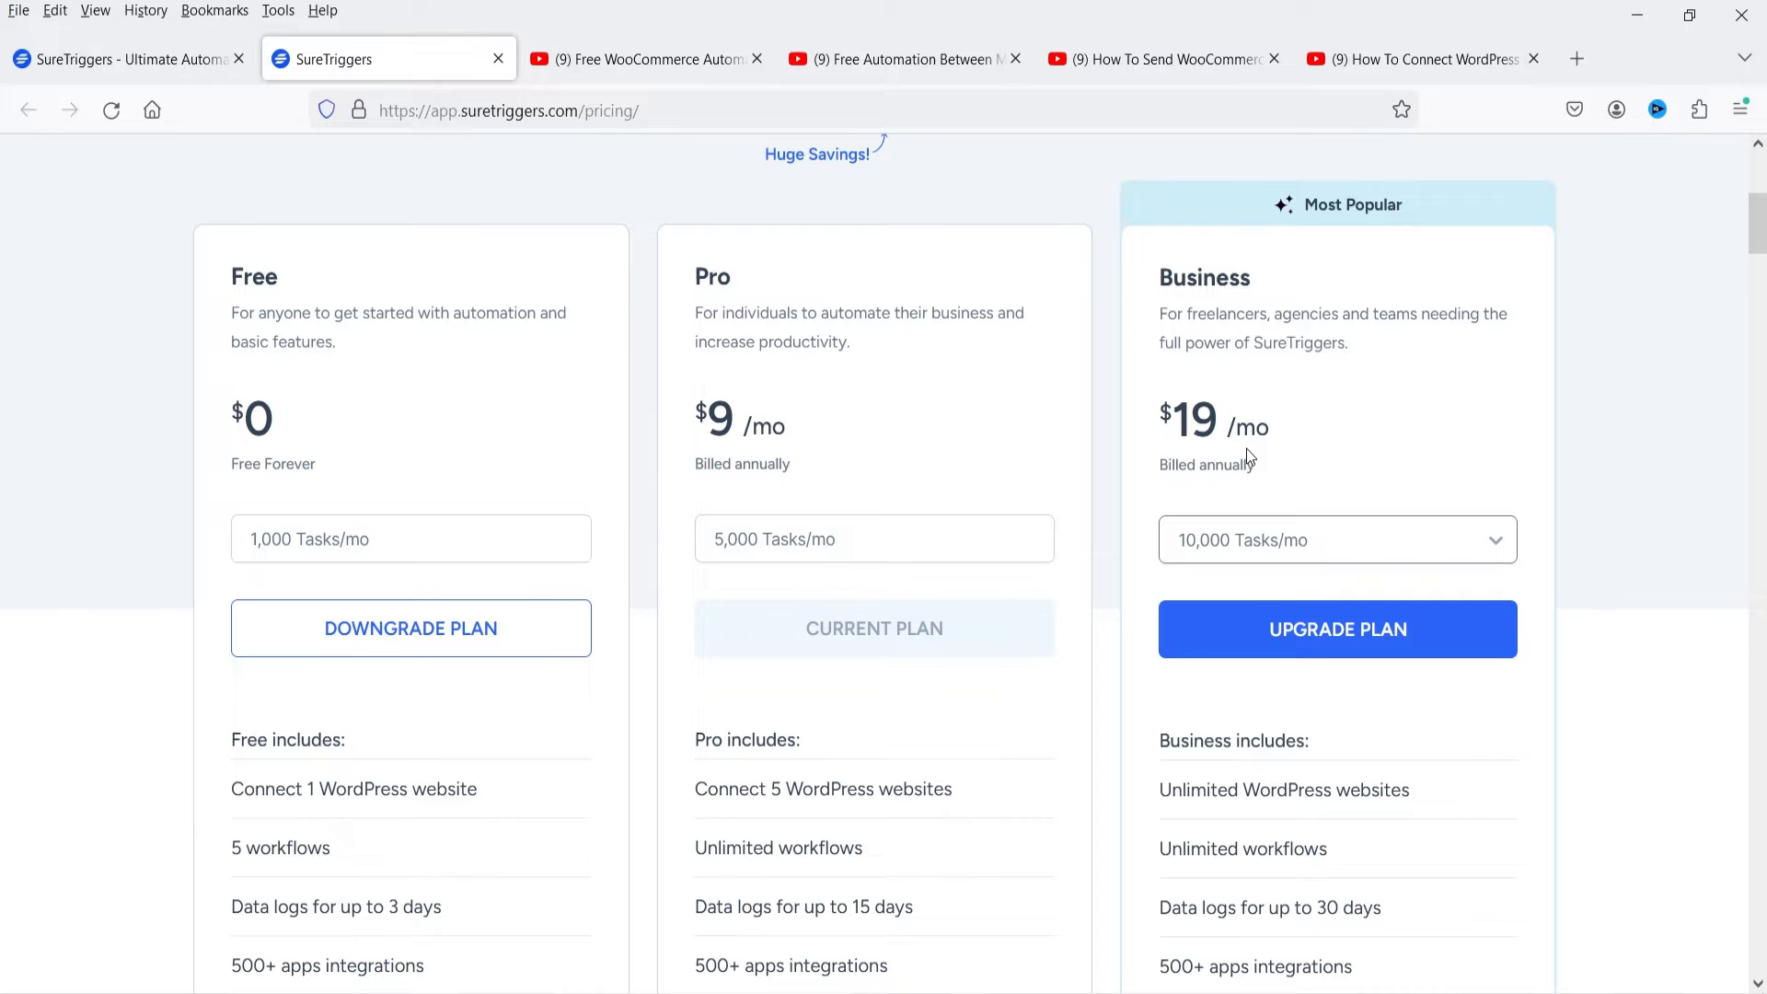
{"action": "scroll", "coordinate": [1583, 458], "scroll_direction": "down", "scroll_amount": 1}
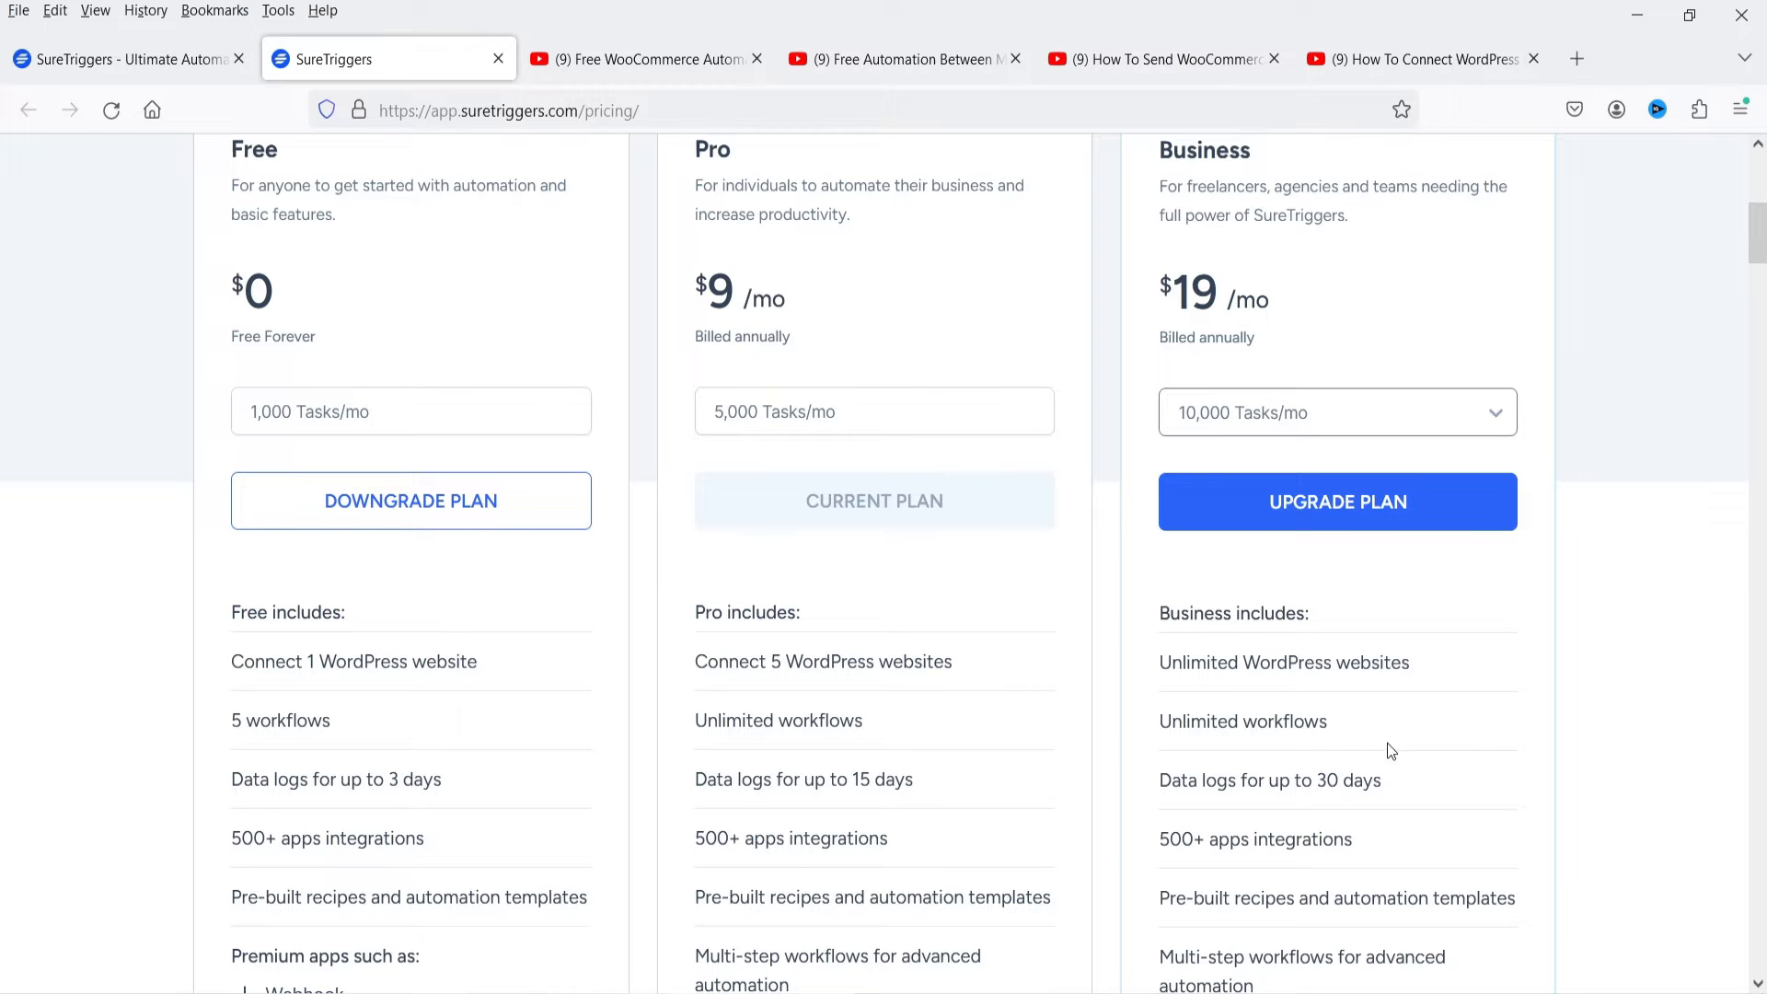
{"action": "scroll", "coordinate": [1482, 642], "scroll_direction": "down", "scroll_amount": 1}
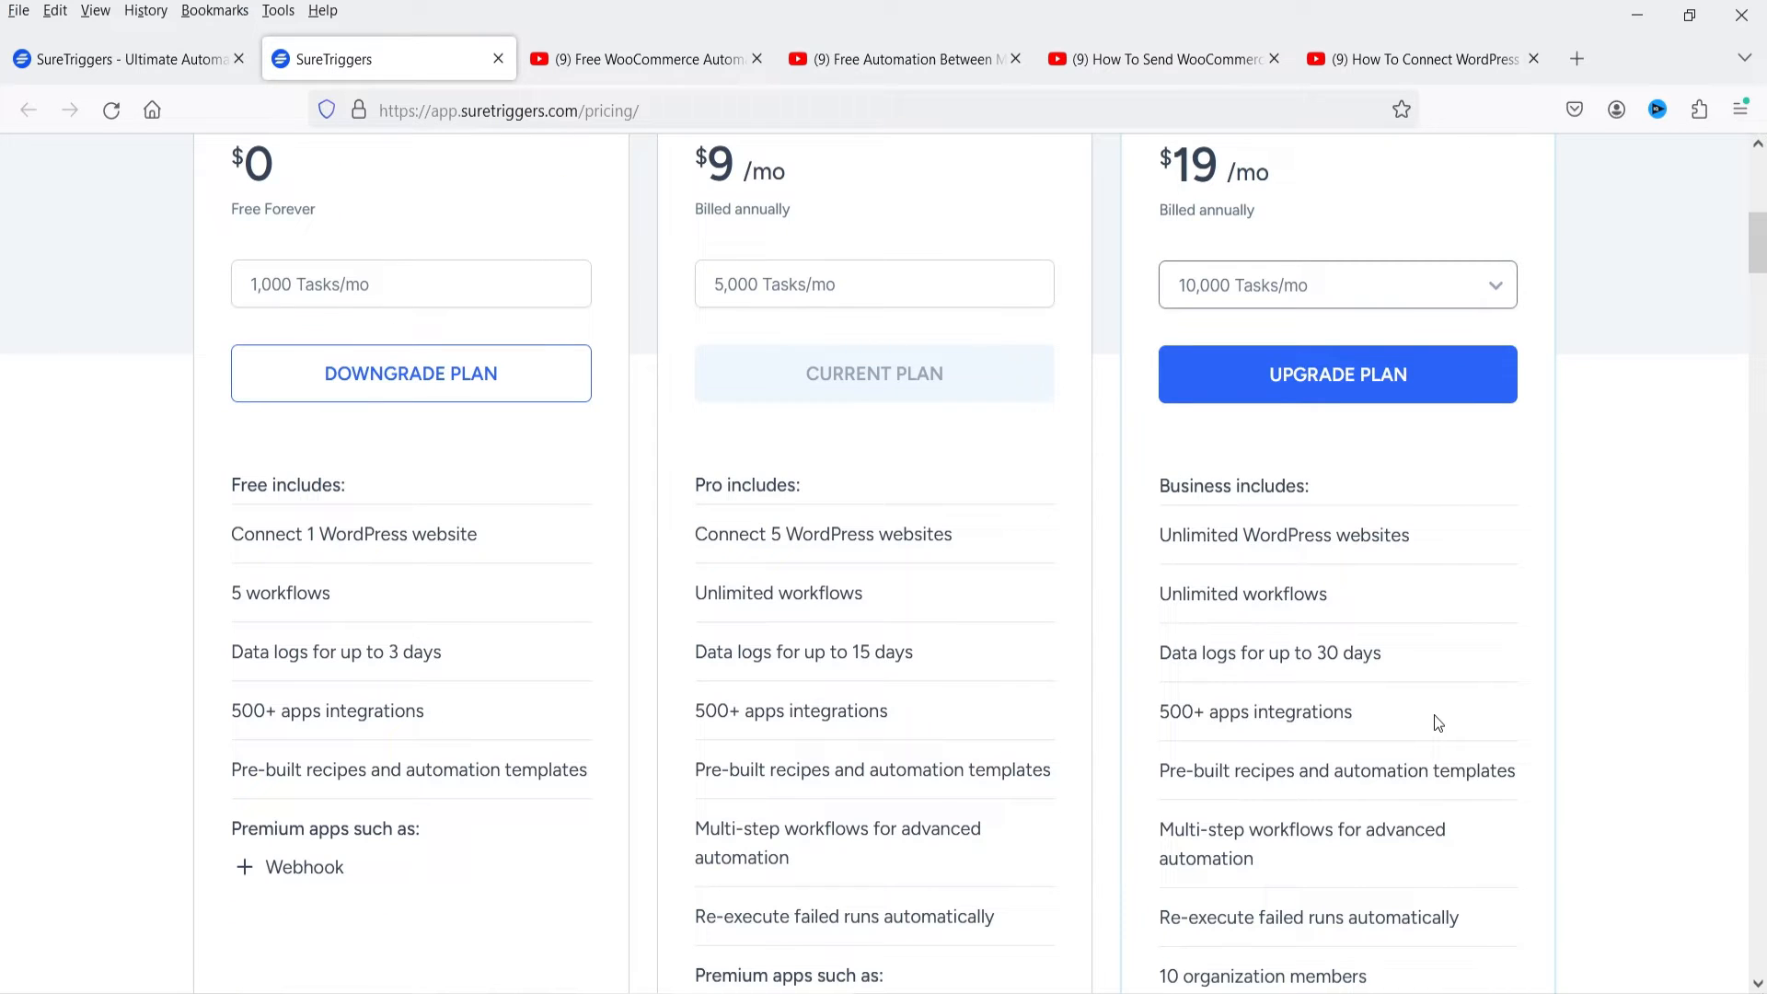
{"action": "scroll", "coordinate": [1433, 716], "scroll_direction": "down", "scroll_amount": 2}
Show the plan prices for Monthly billing
{"action": "scroll", "coordinate": [1468, 663], "scroll_direction": "up", "scroll_amount": 10}
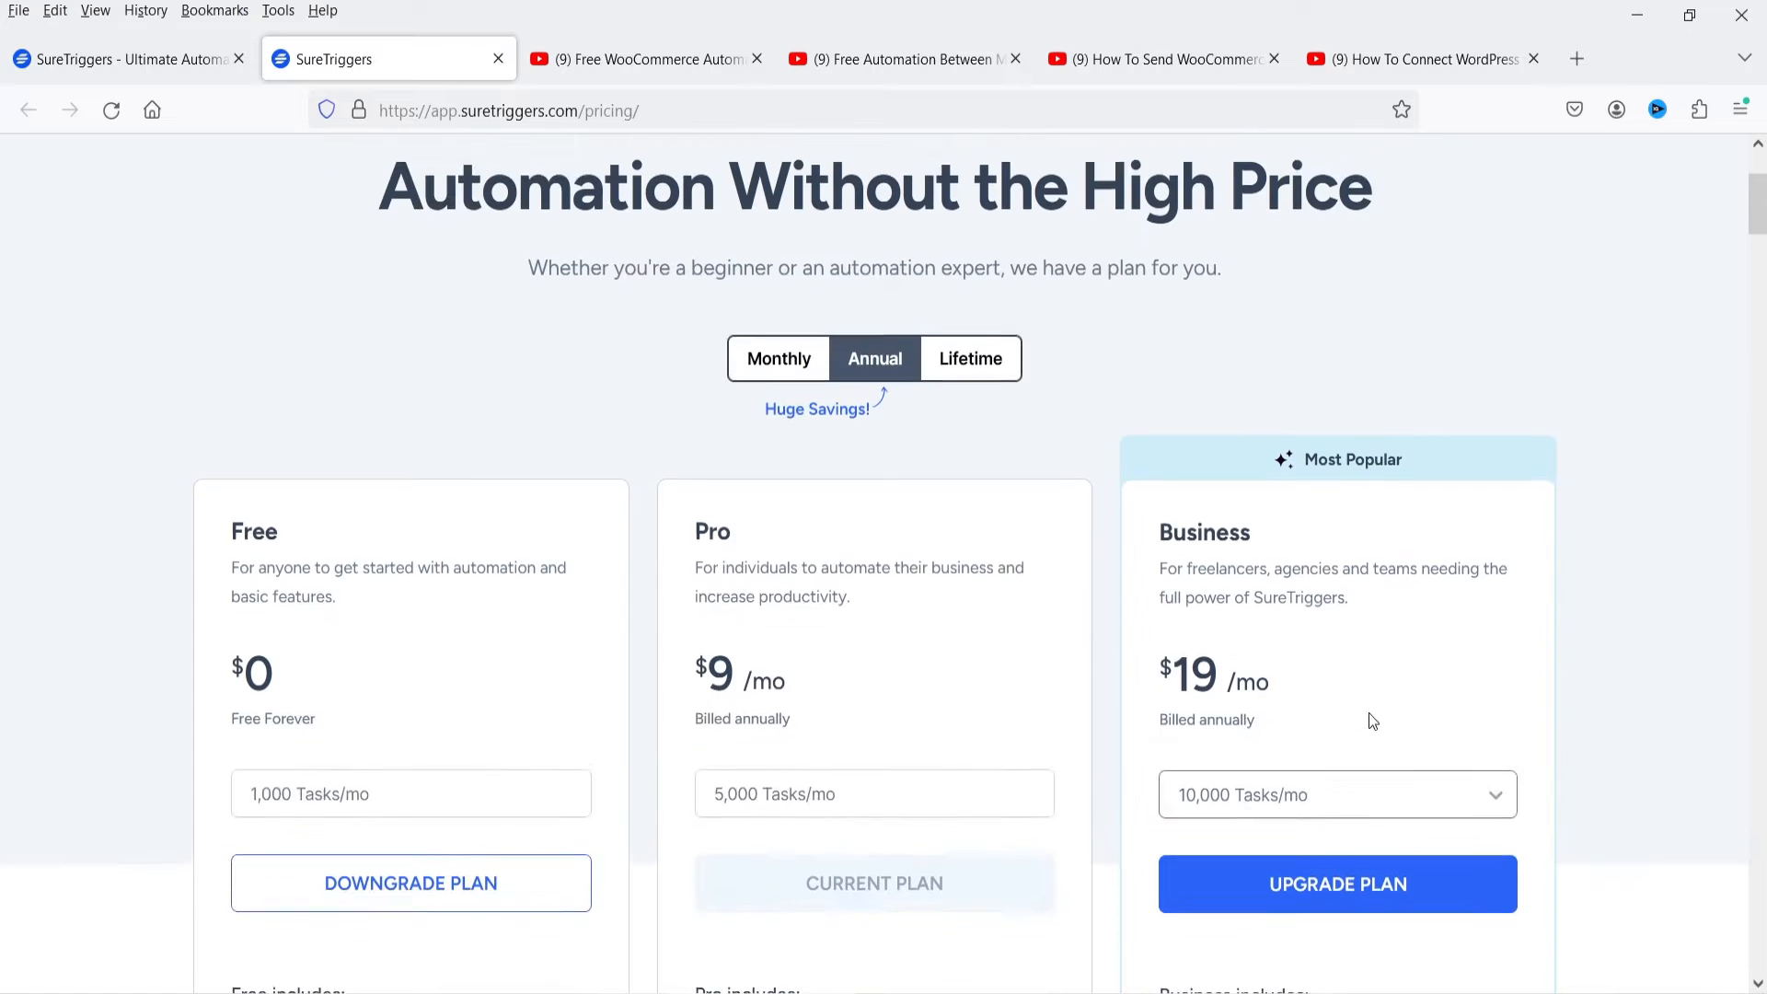
{"action": "scroll", "coordinate": [1453, 596], "scroll_direction": "down", "scroll_amount": 3}
{"action": "left_click", "coordinate": [783, 358]}
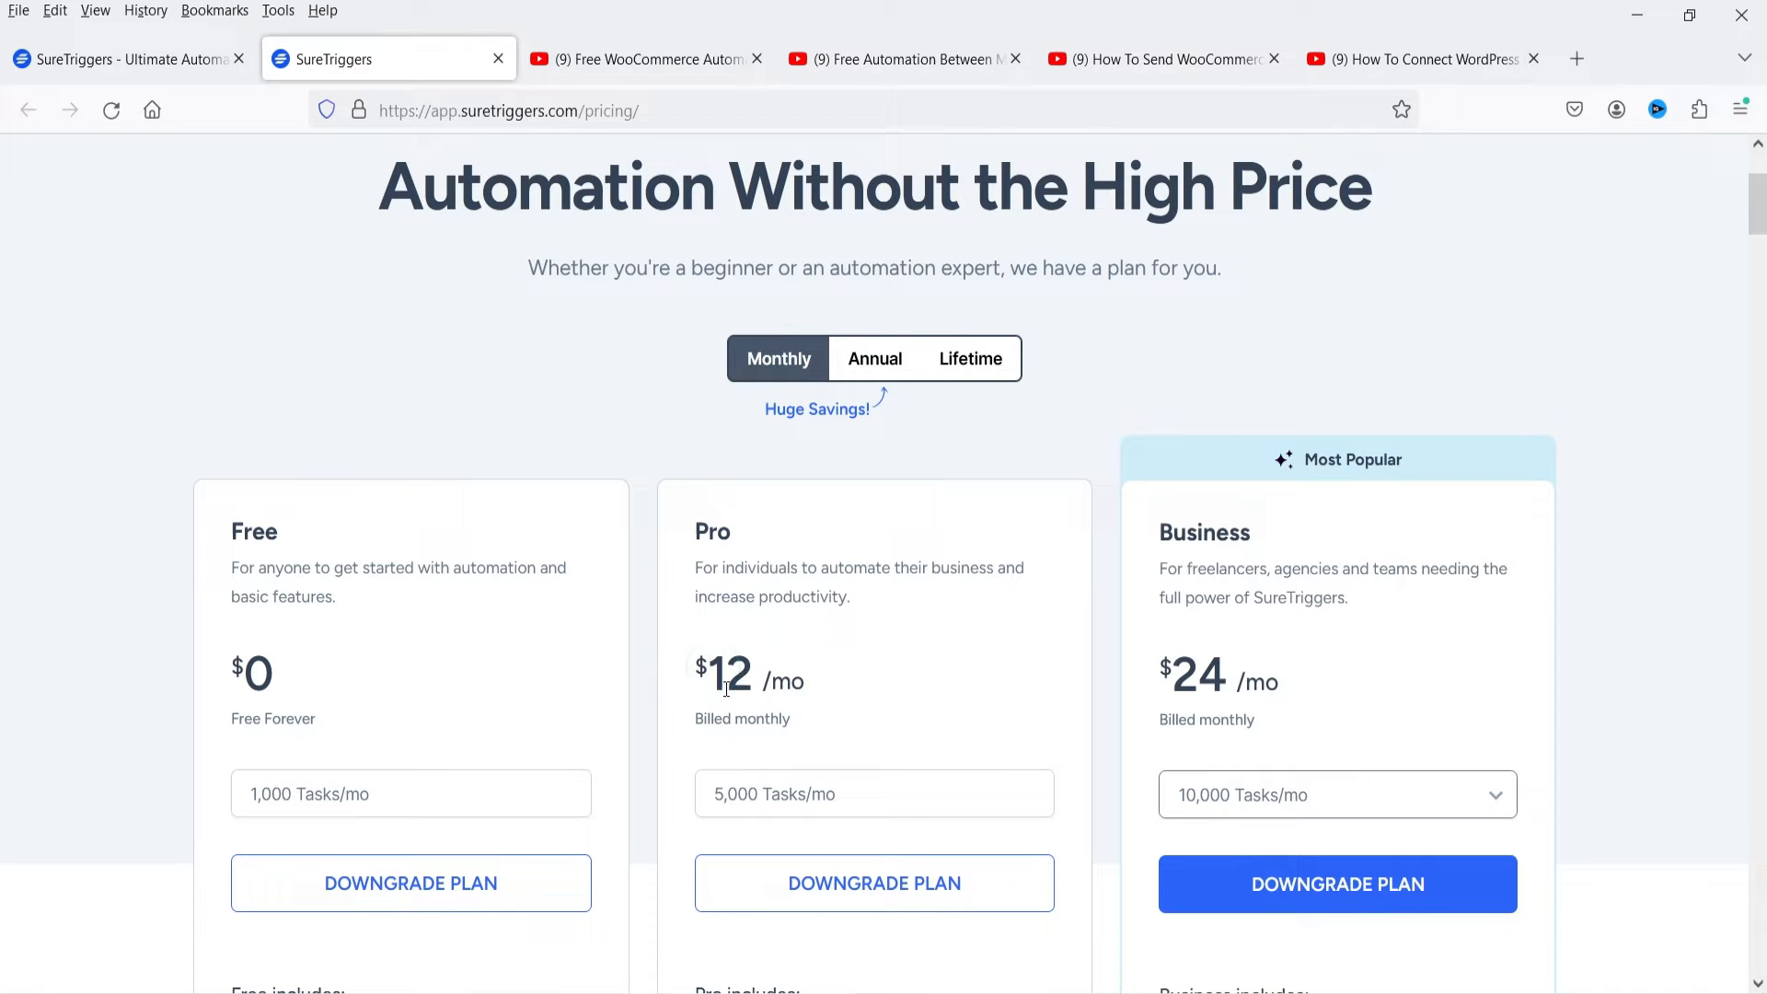
Examine the Monthly prices of the Pro and Business plans
{"action": "left_click", "coordinate": [819, 676]}
{"action": "left_click_drag", "start_coordinate": [1171, 671], "coordinate": [1240, 682]}
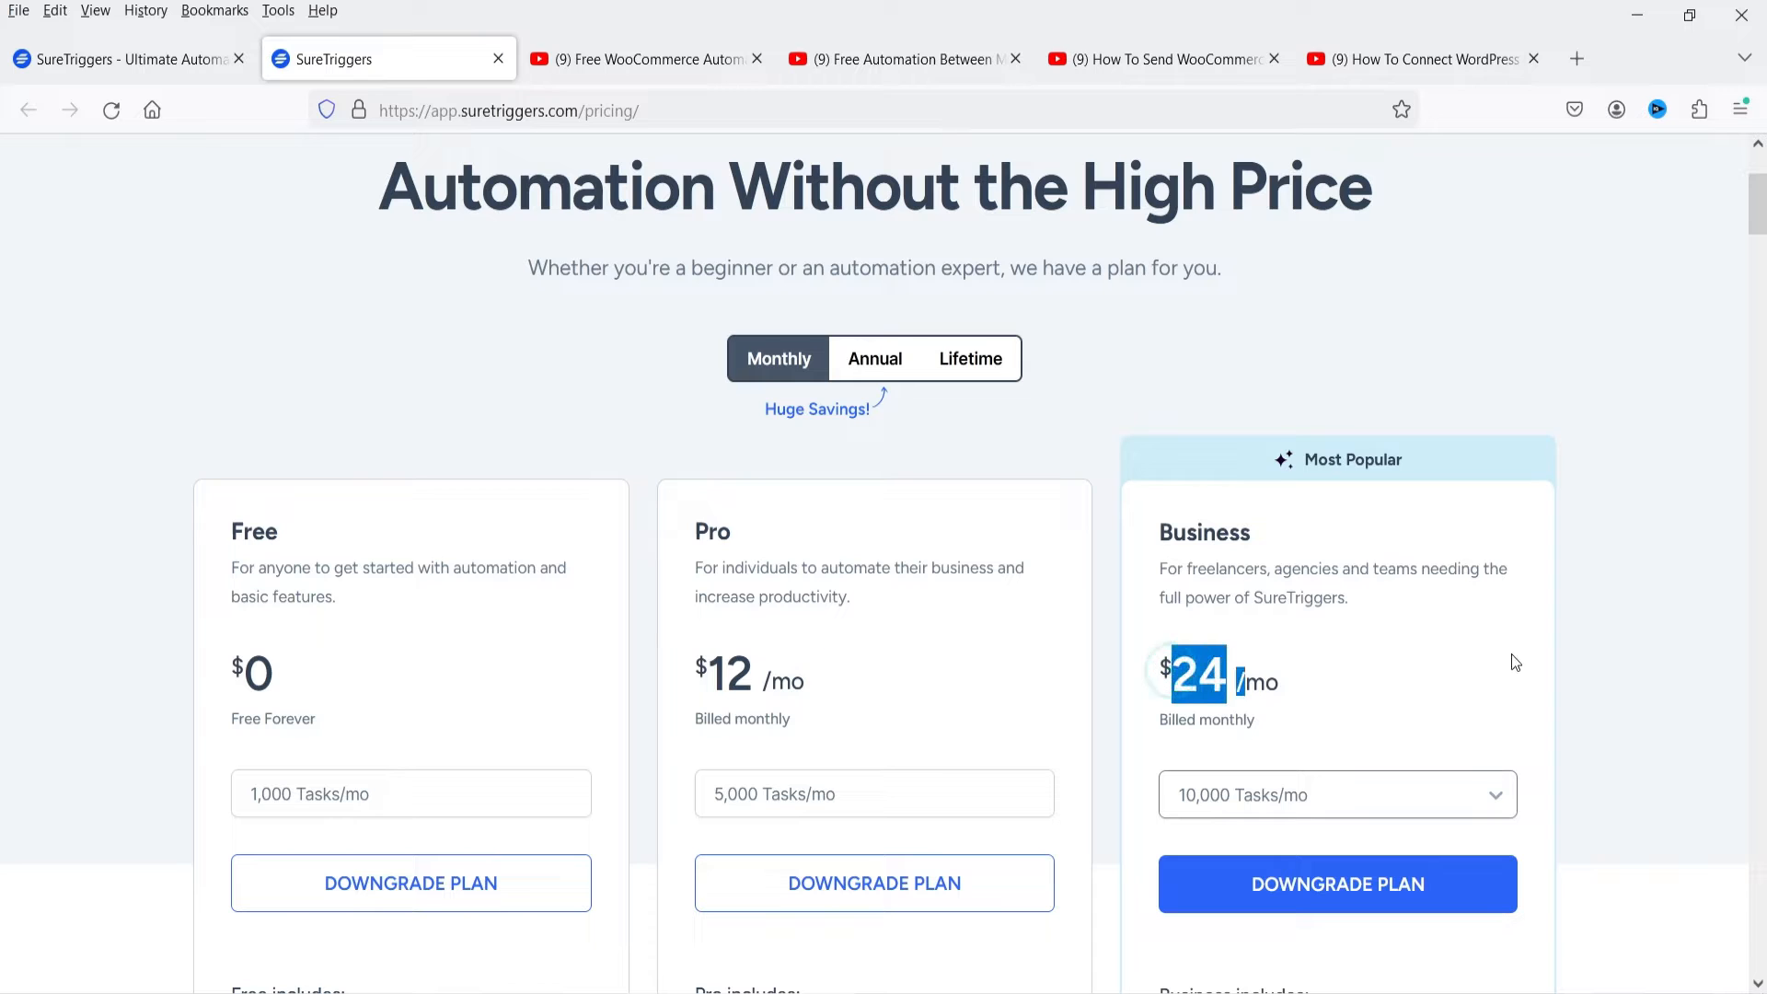
{"action": "left_click", "coordinate": [1638, 604]}
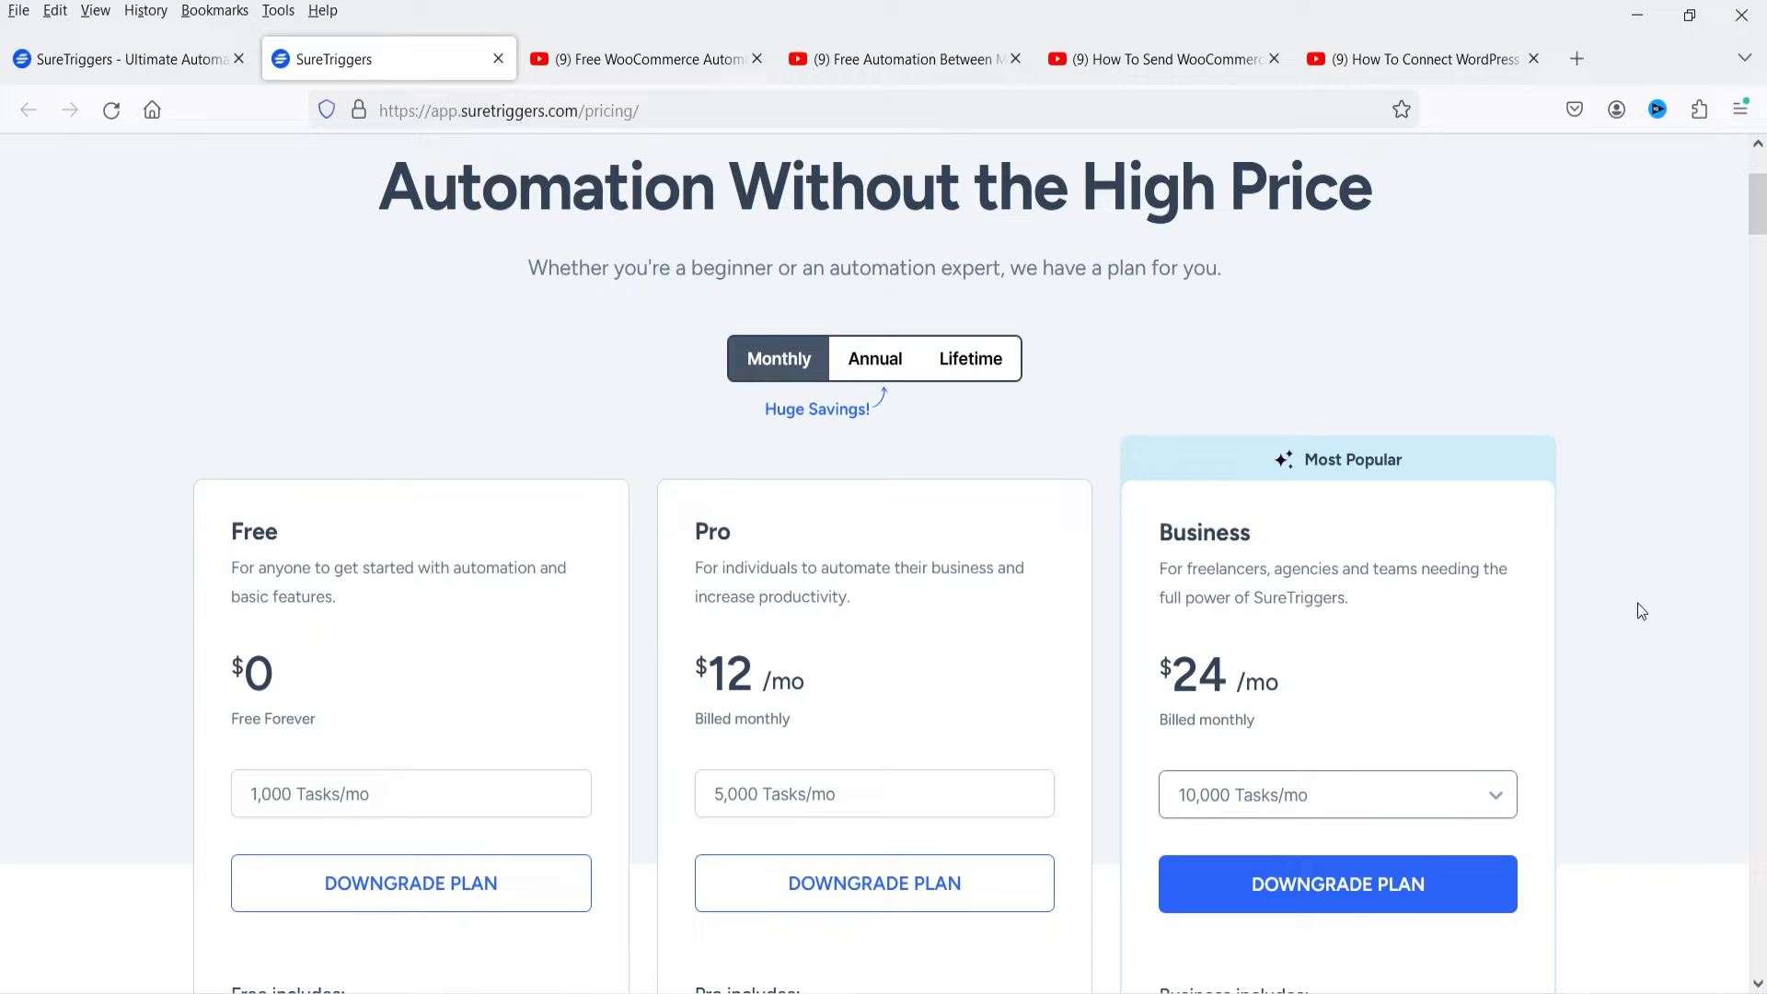
Show the Lifetime plan prices and examine what the Pro, Business and Business - Split Pay plans include
{"action": "left_click", "coordinate": [1006, 357]}
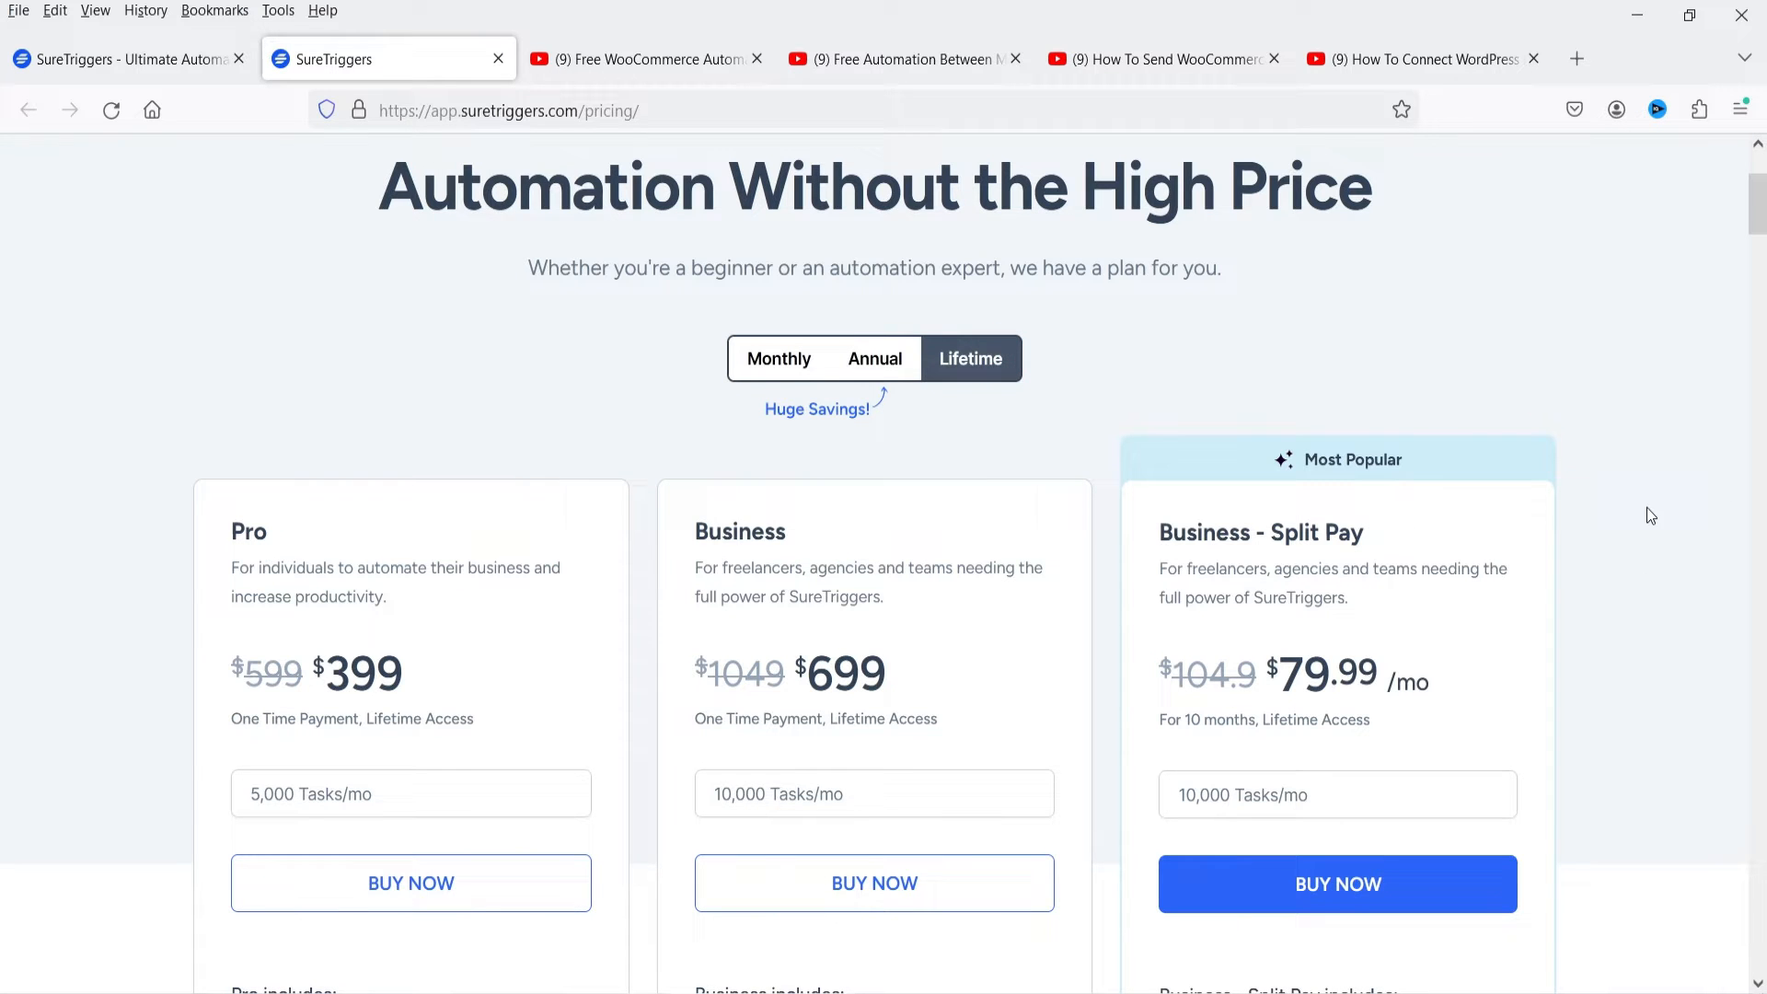
{"action": "left_click", "coordinate": [147, 593]}
{"action": "scroll", "coordinate": [51, 598], "scroll_direction": "down", "scroll_amount": 2}
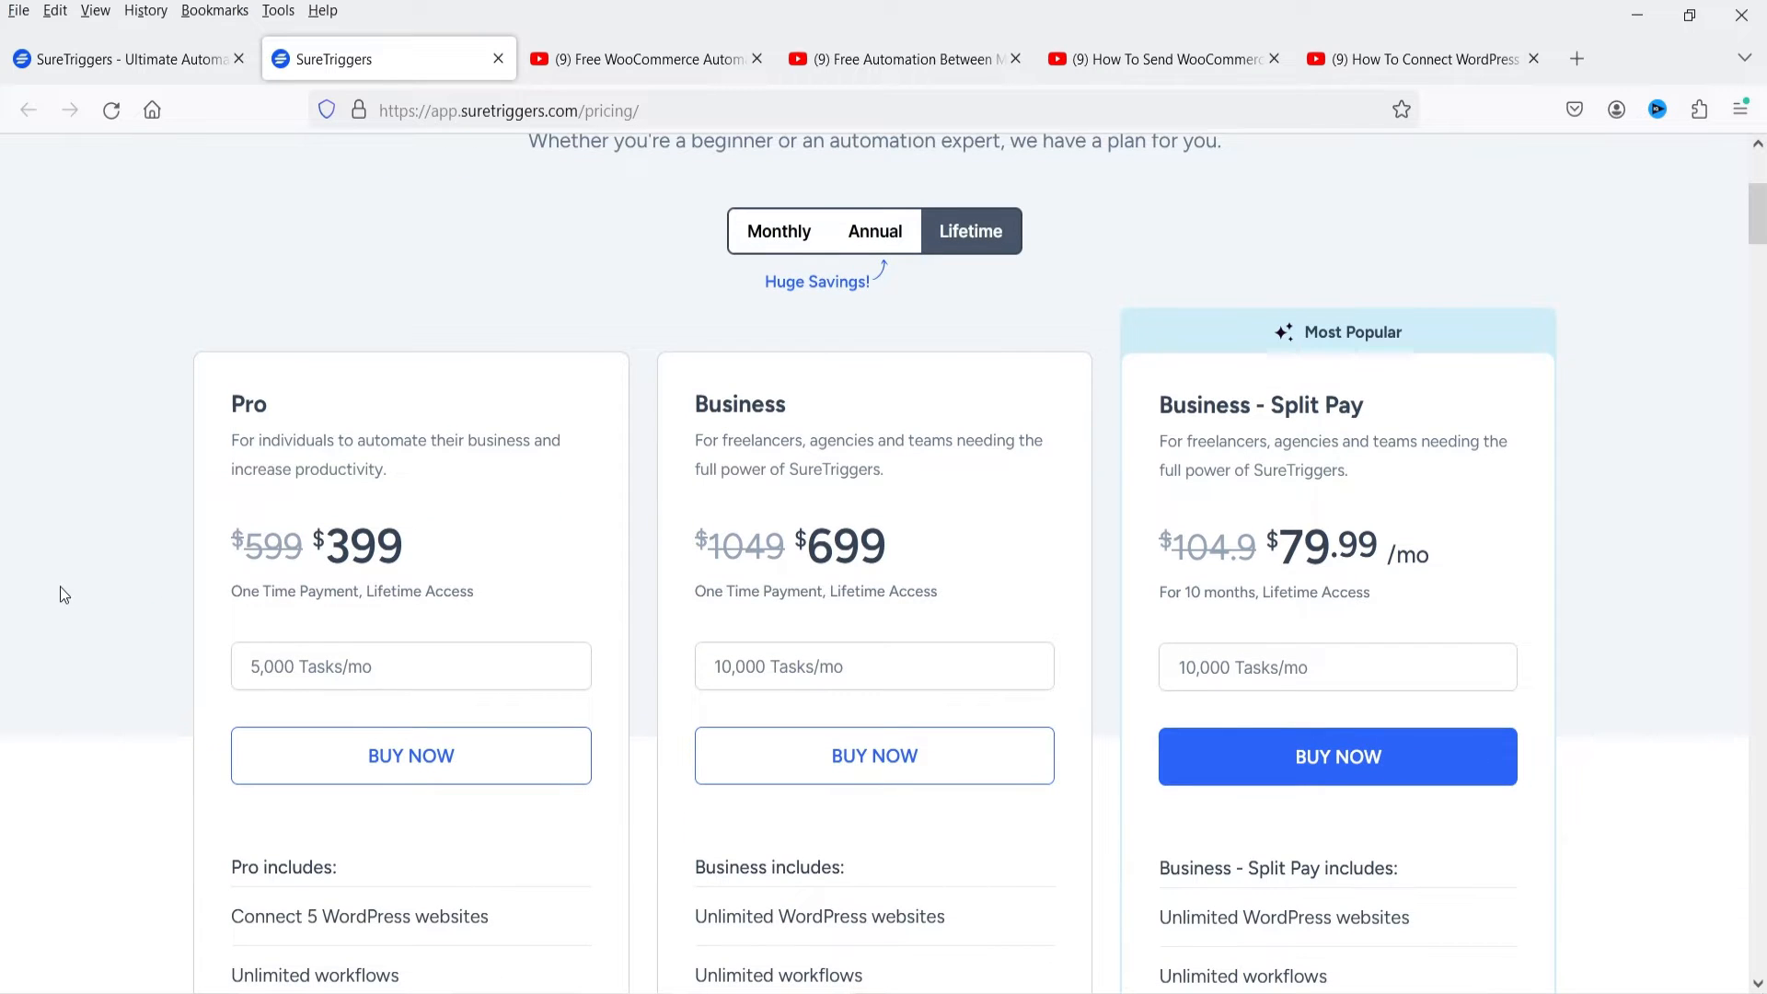
{"action": "scroll", "coordinate": [76, 589], "scroll_direction": "down", "scroll_amount": 4}
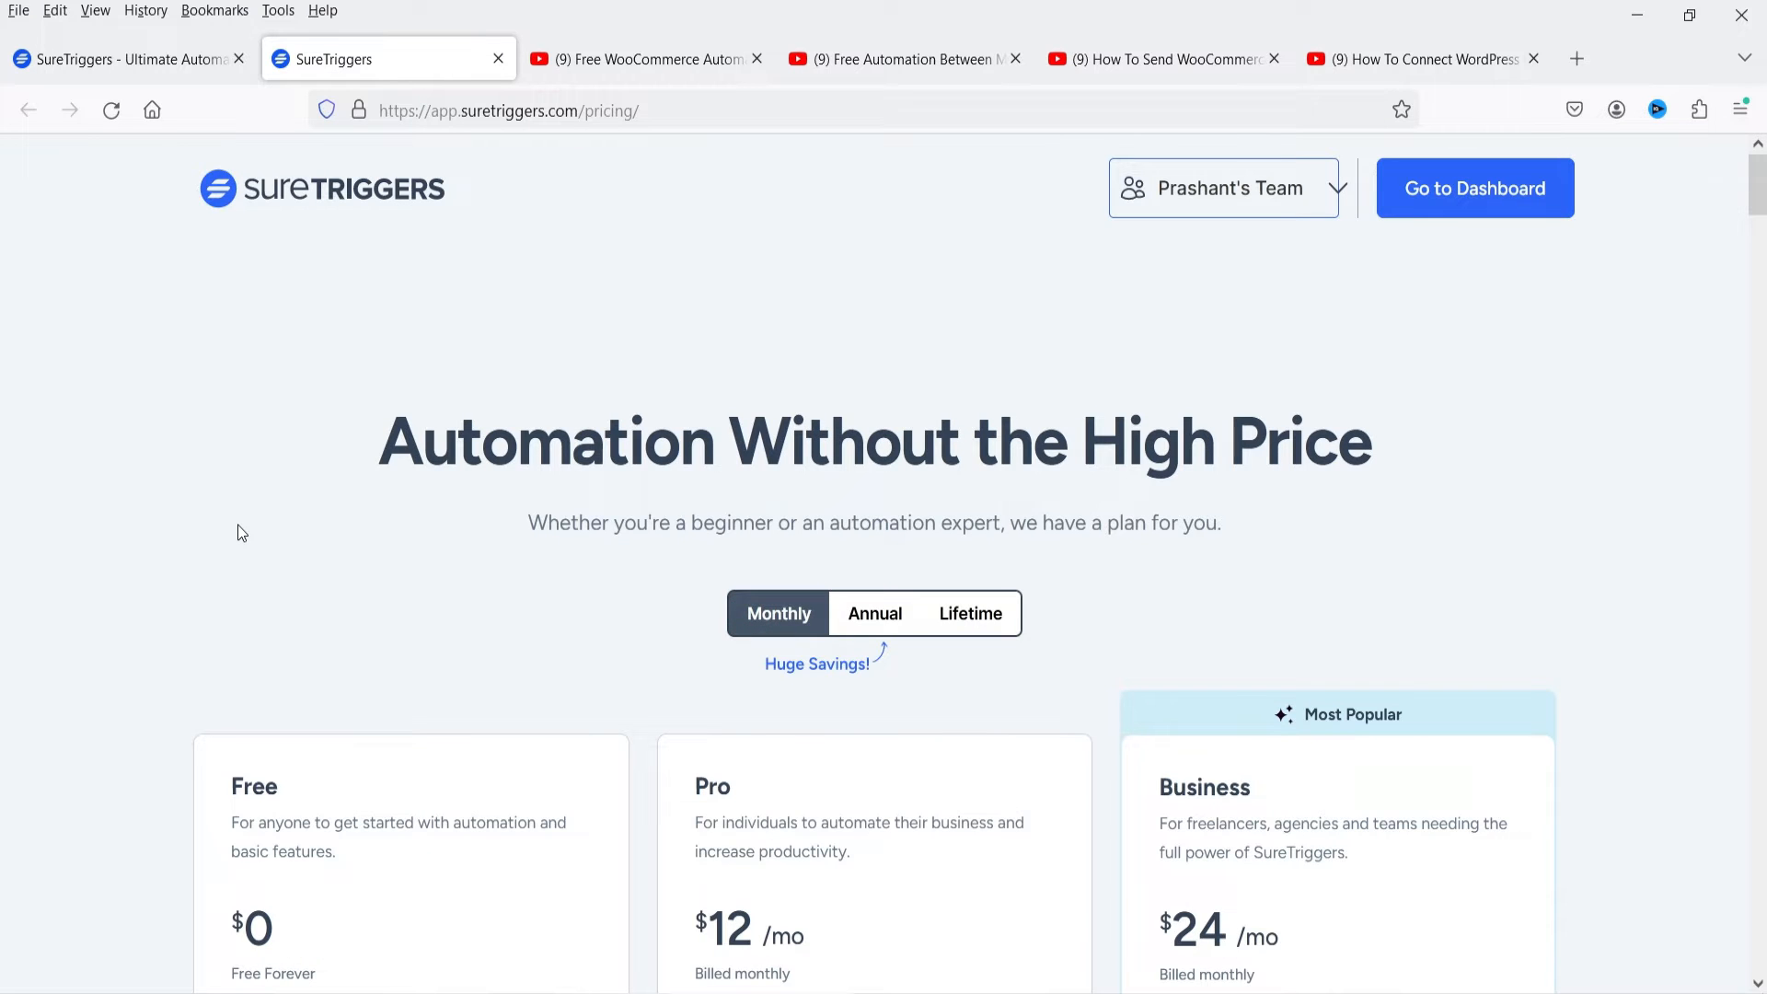
{"action": "scroll", "coordinate": [237, 525], "scroll_direction": "down", "scroll_amount": 6}
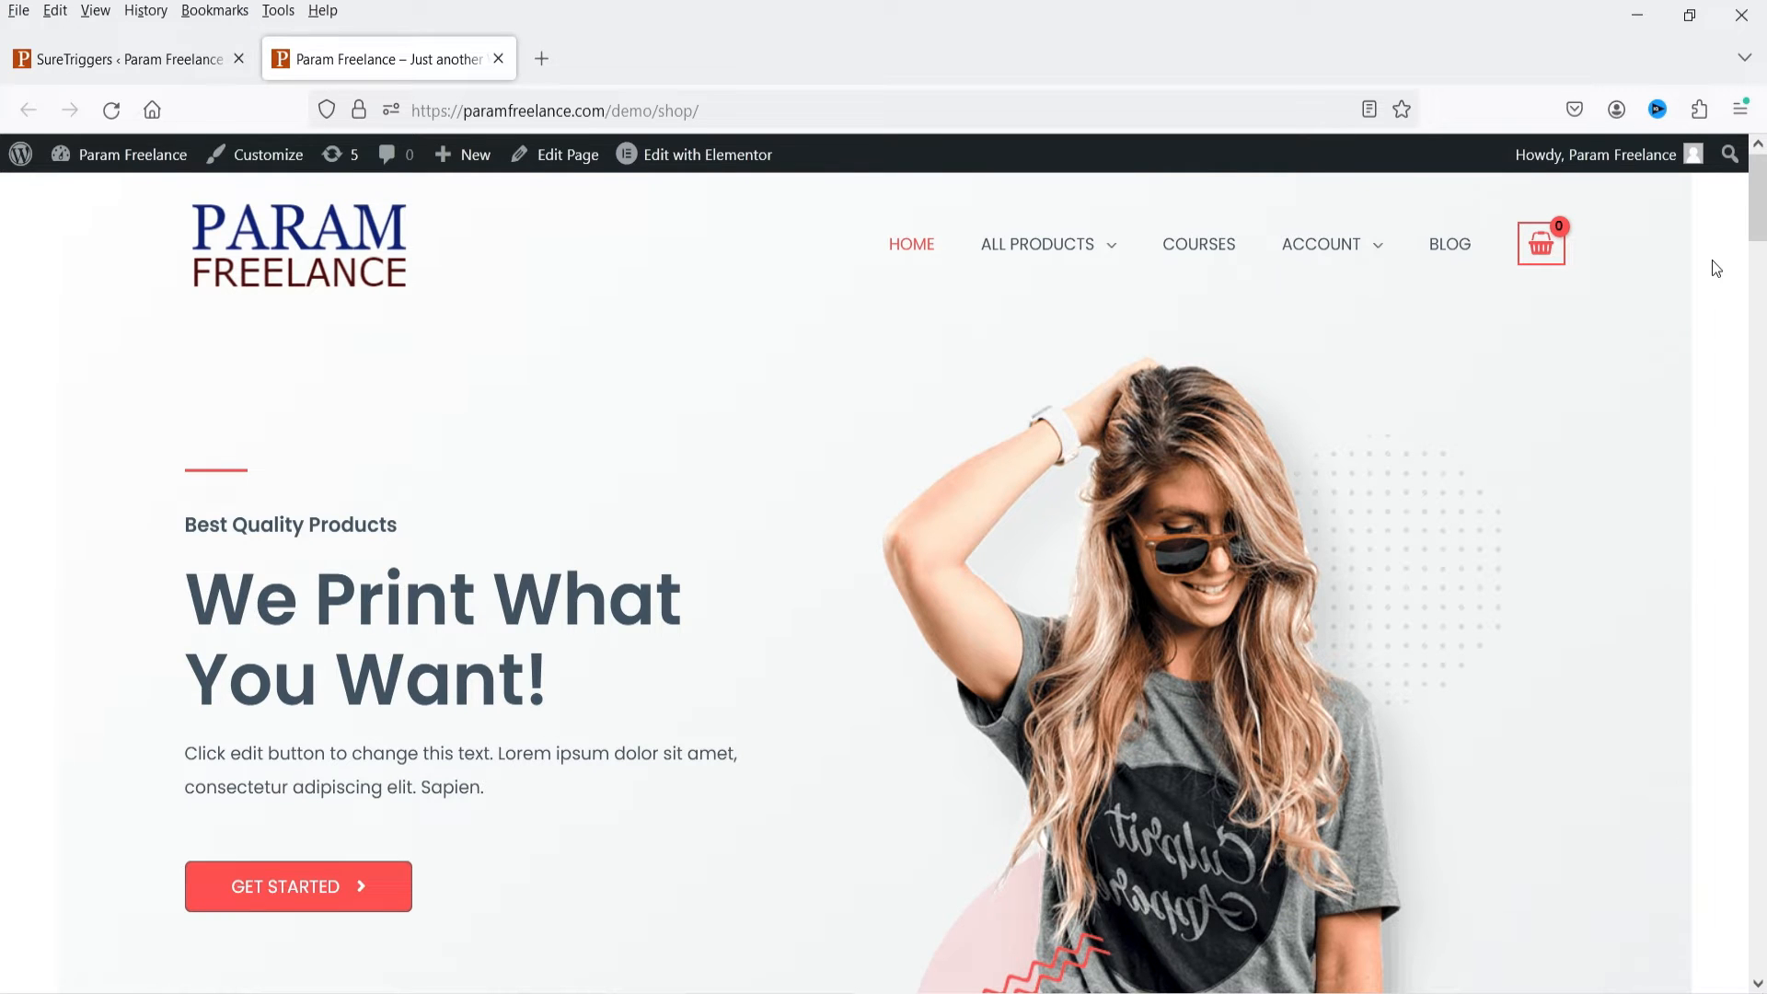
Review the Annual prices, task limits and included features of the Free, Pro and Business plans
{"action": "left_click", "coordinate": [111, 59]}
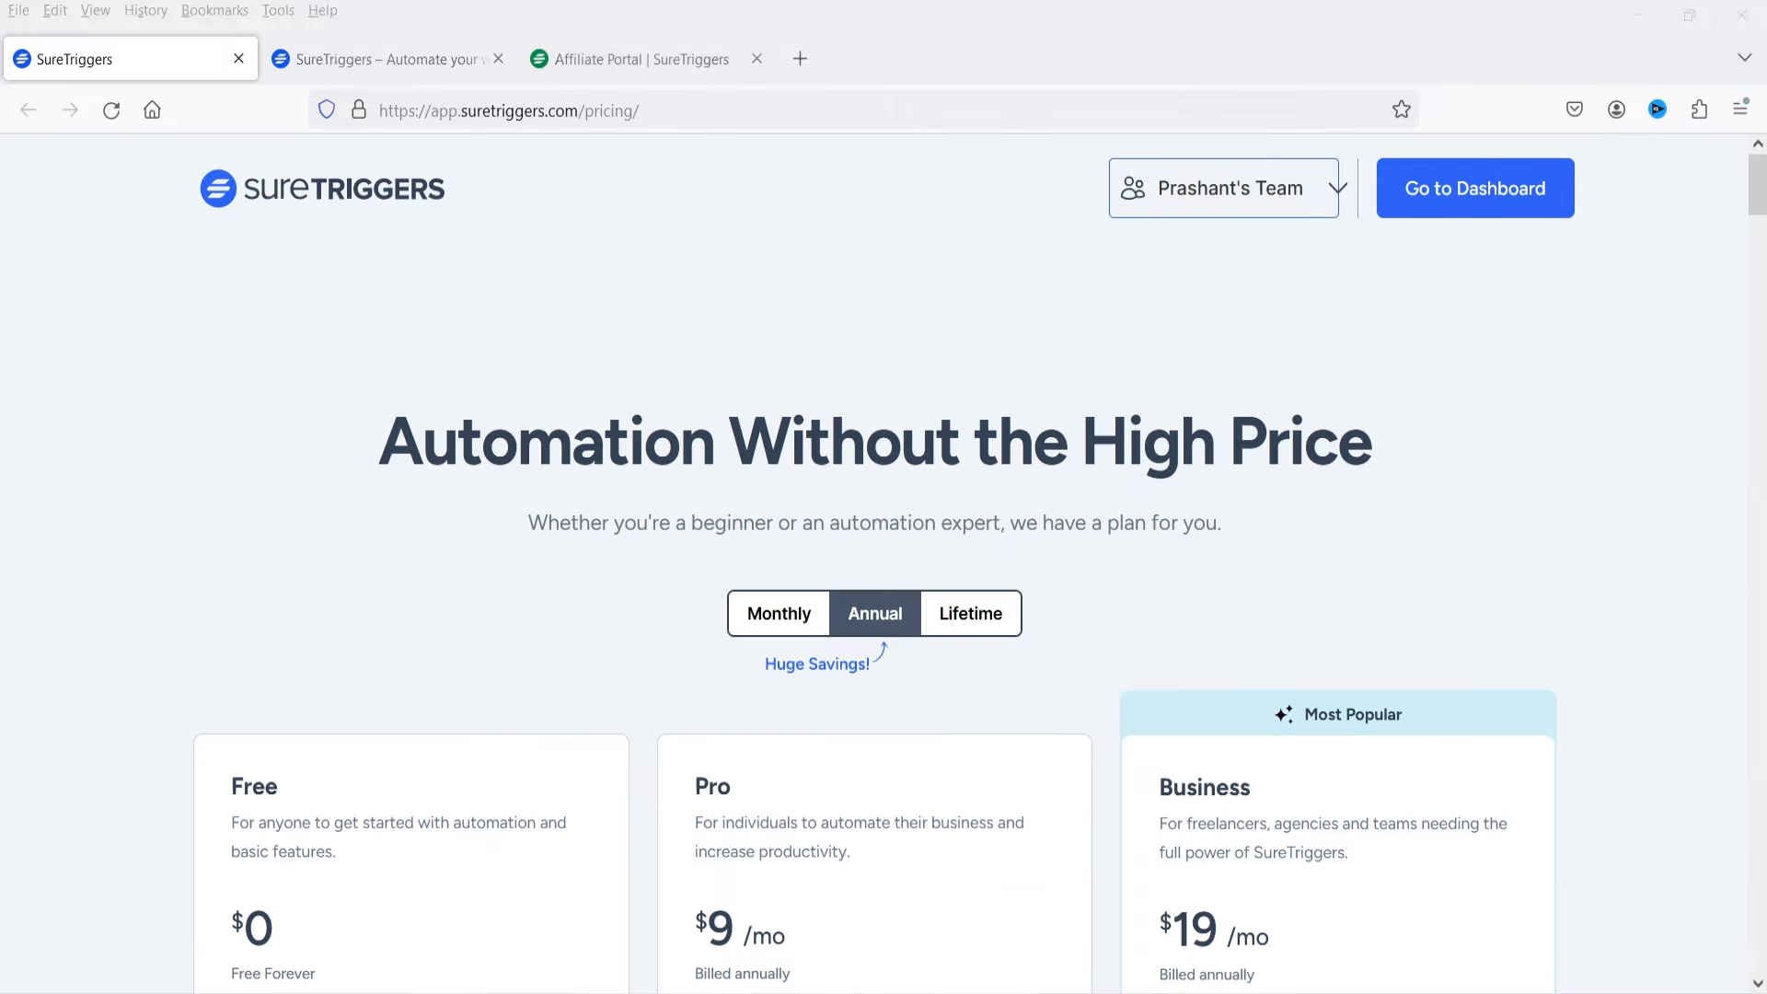
{"action": "scroll", "coordinate": [781, 347], "scroll_direction": "down", "scroll_amount": 1}
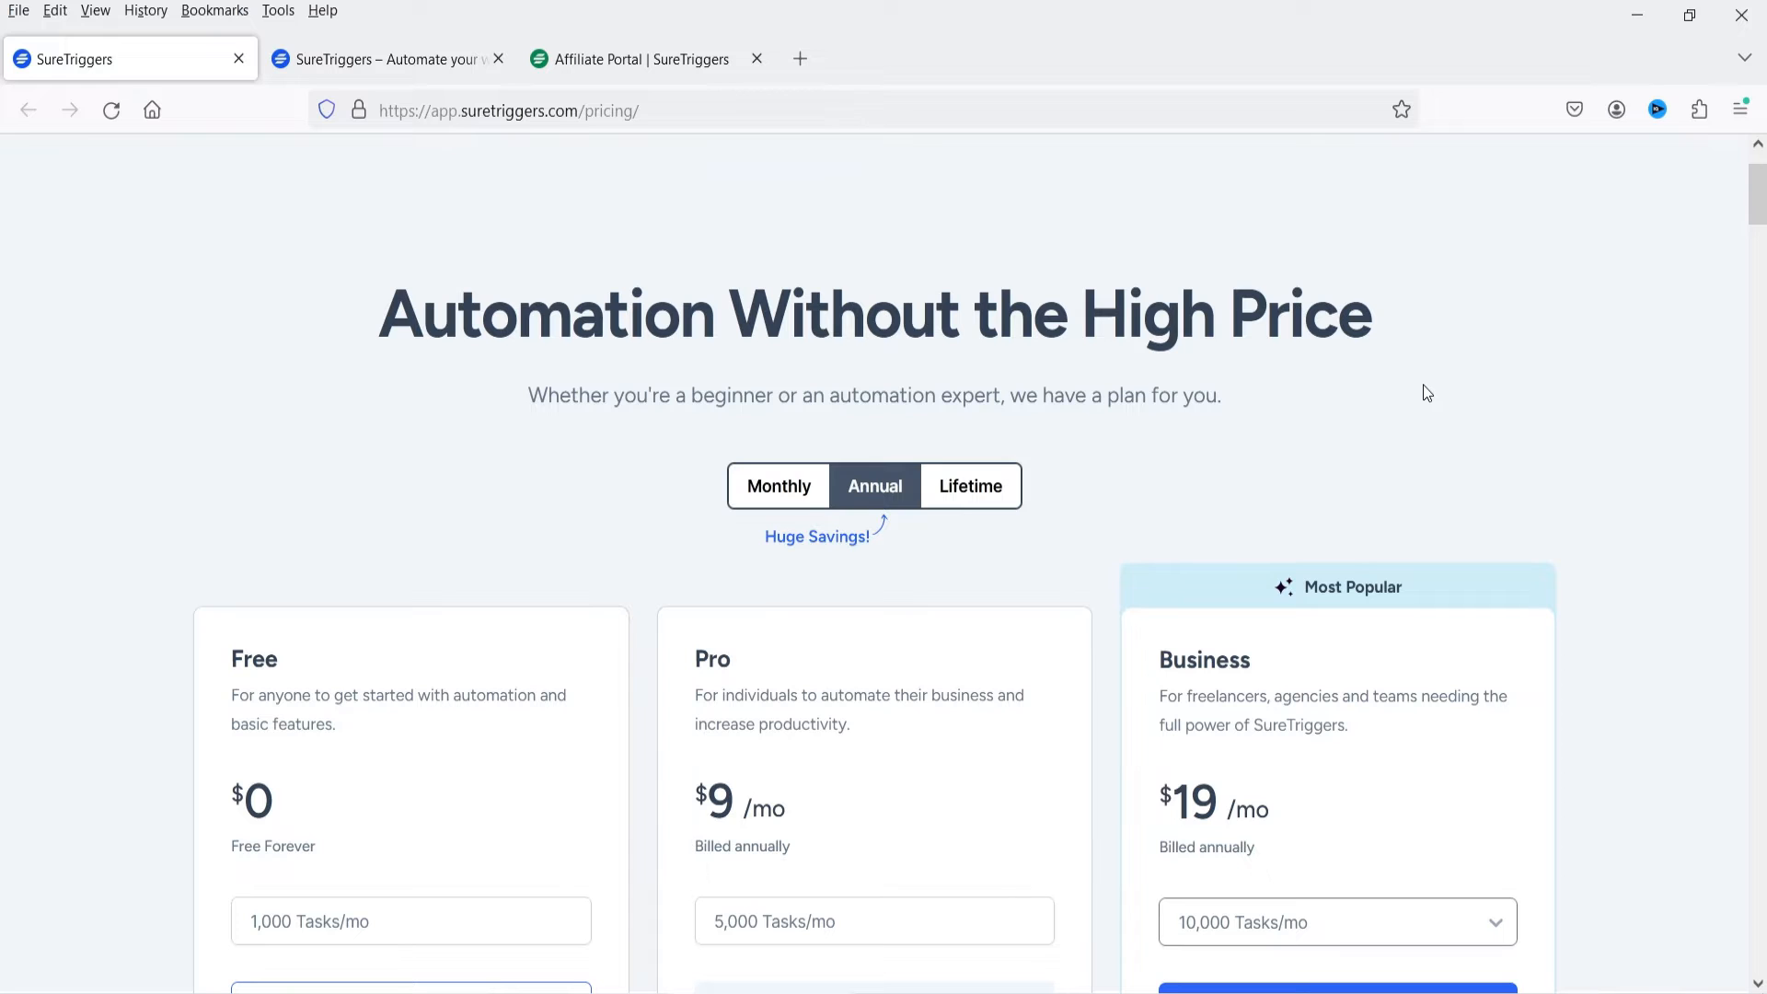
{"action": "scroll", "coordinate": [9, 433], "scroll_direction": "down", "scroll_amount": 4}
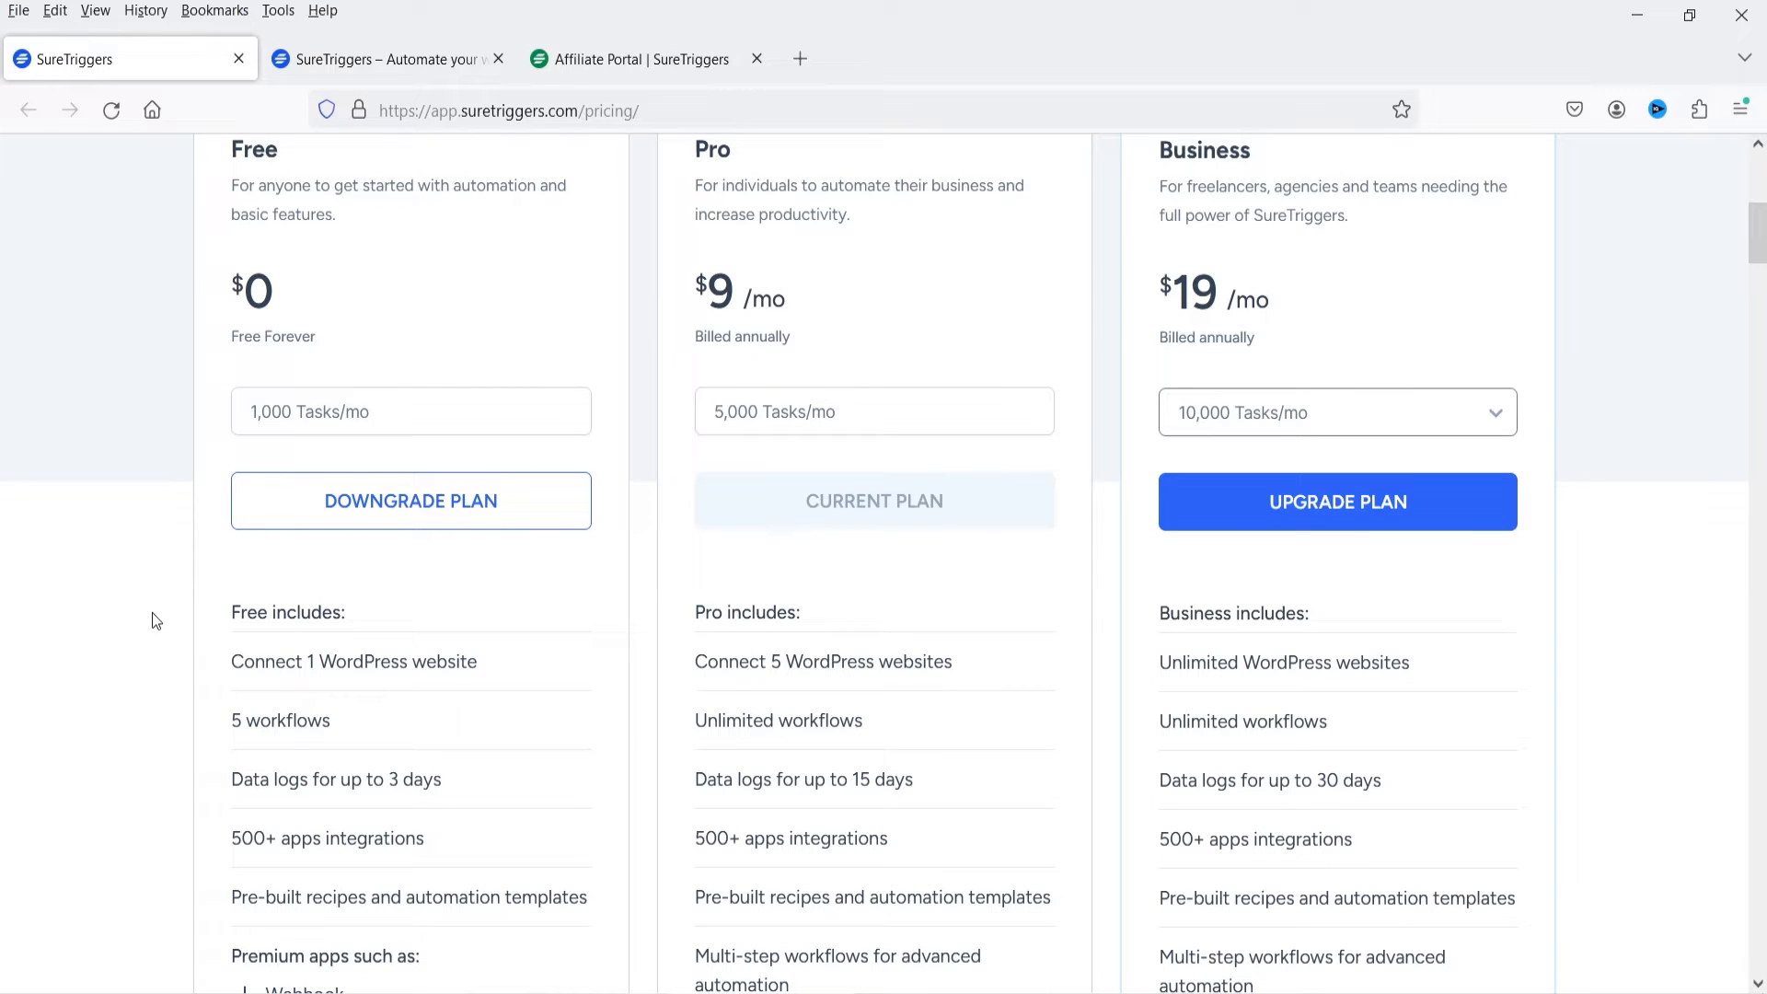
{"action": "scroll", "coordinate": [536, 527], "scroll_direction": "up", "scroll_amount": 5}
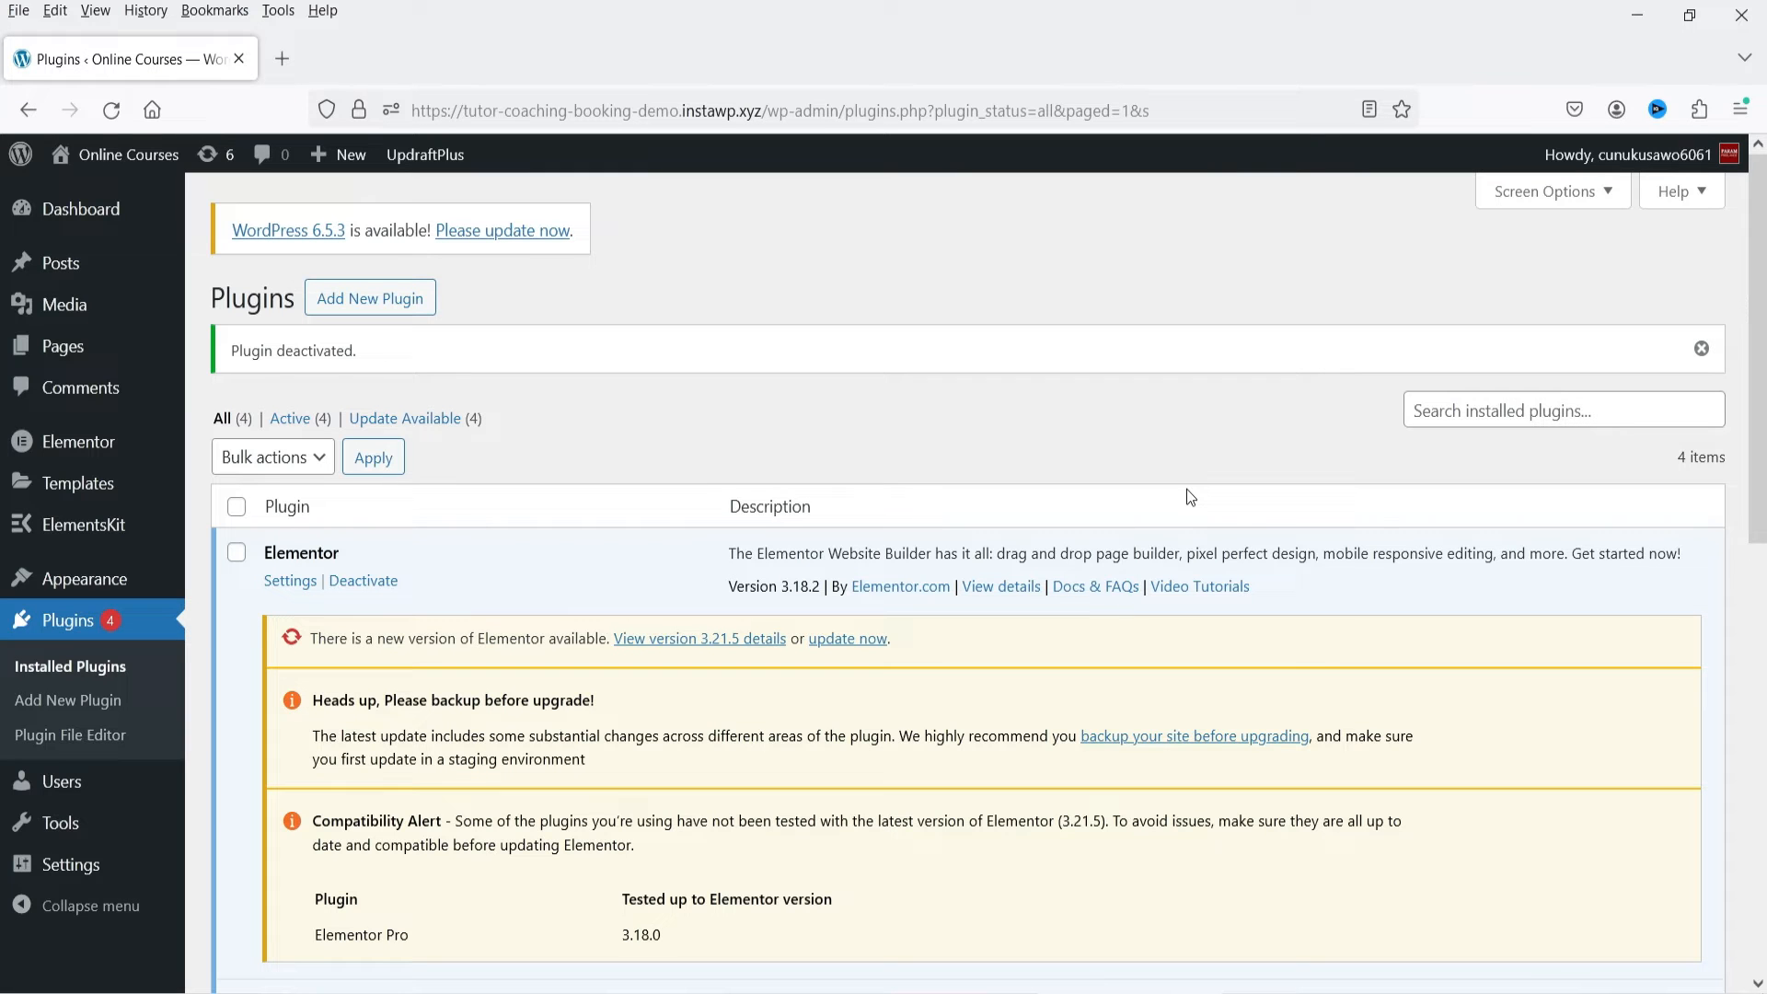
Search for "suretriggers" among the new WordPress plugins, then install and activate the SureTriggers plugin
{"action": "left_click", "coordinate": [68, 701]}
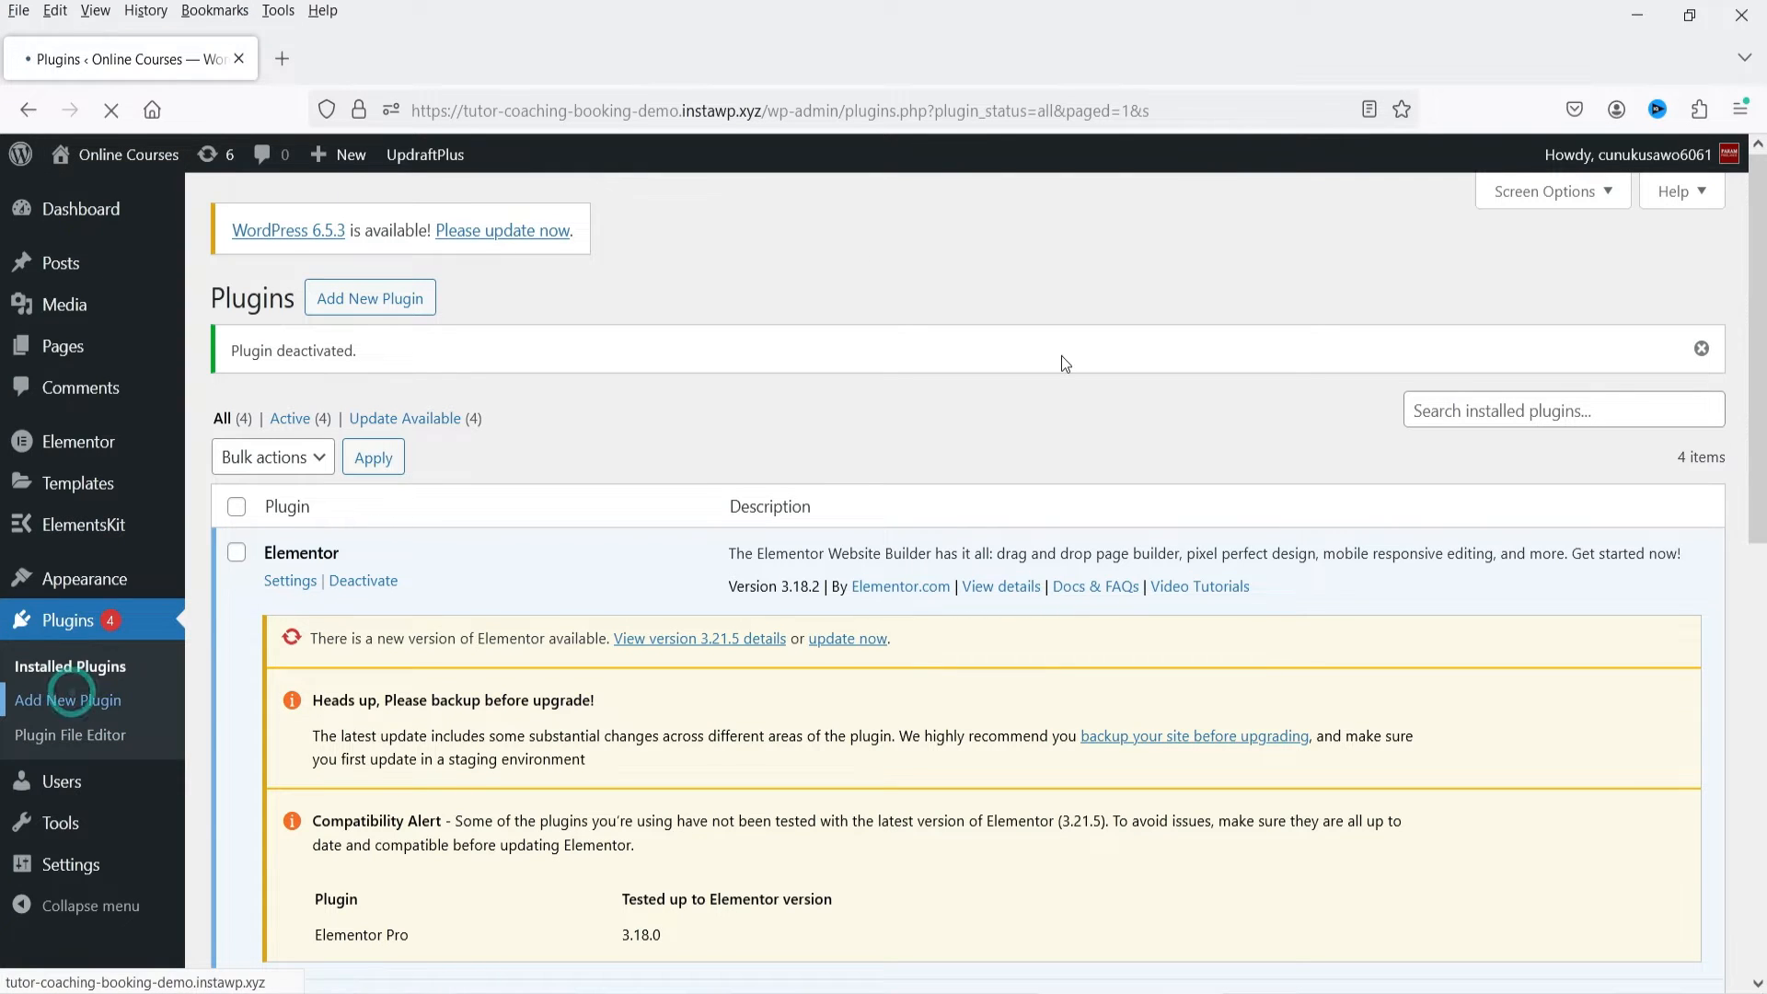
{"action": "left_click", "coordinate": [1491, 364]}
{"action": "type", "text": "suretri"}
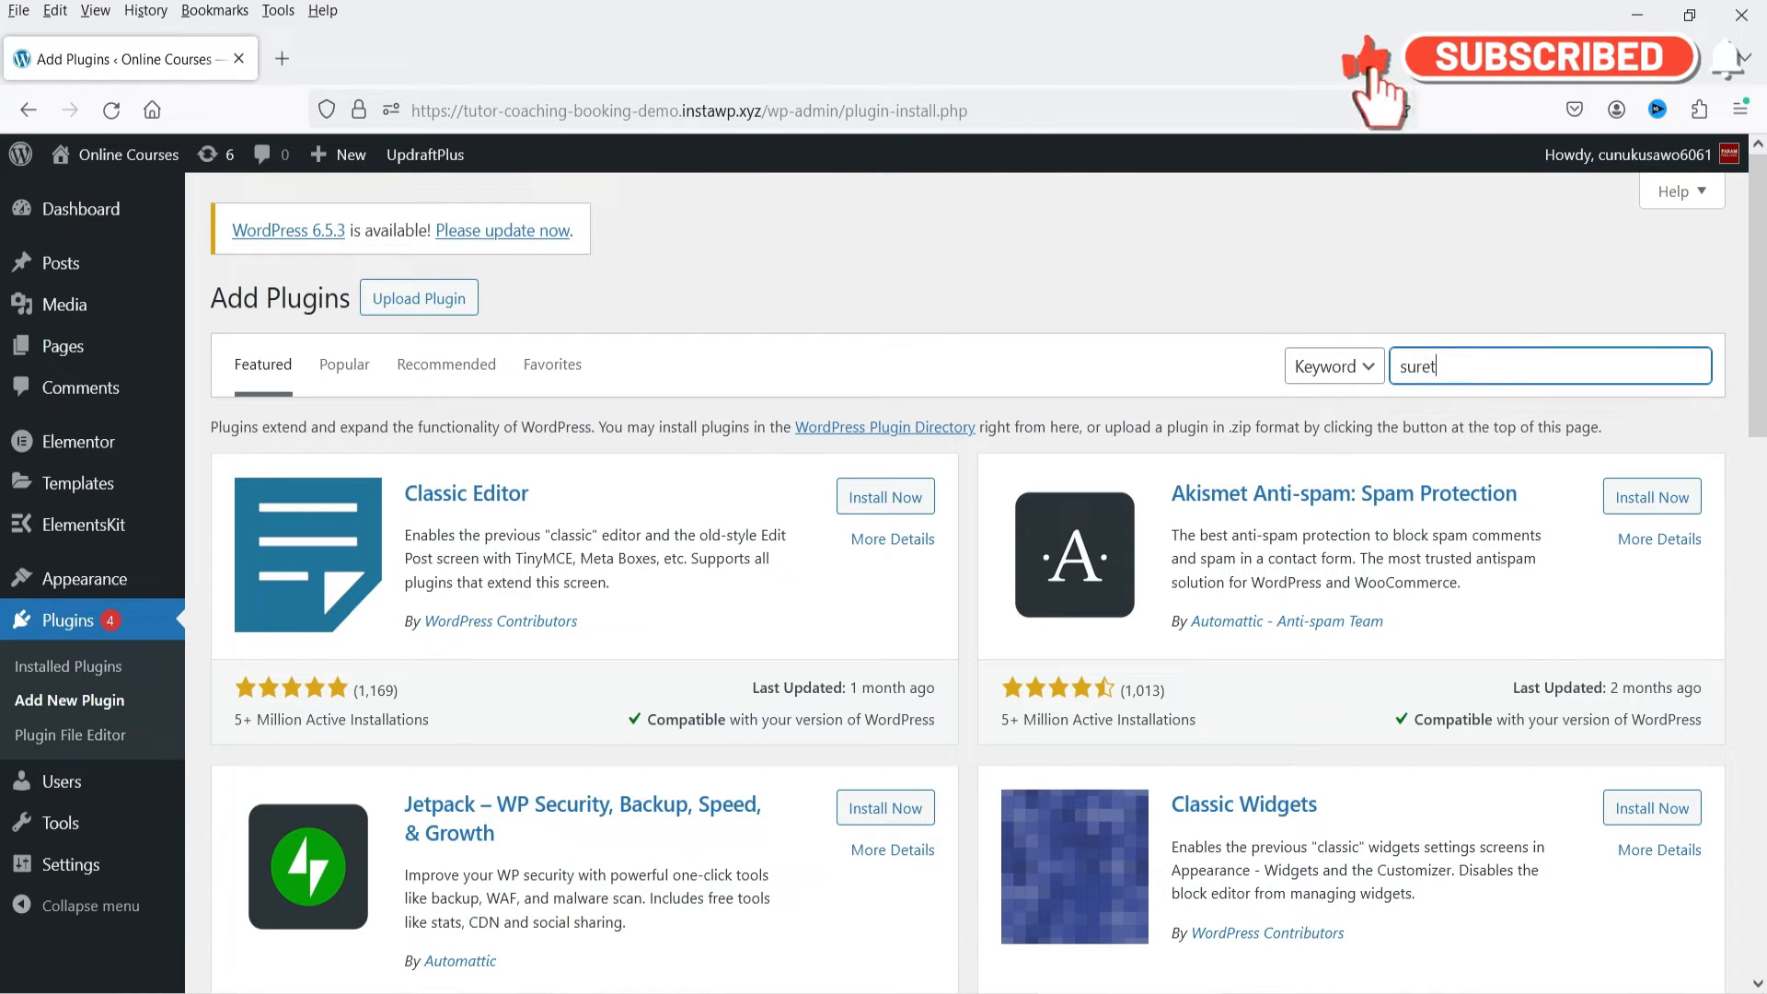
{"action": "type", "text": "ggers"}
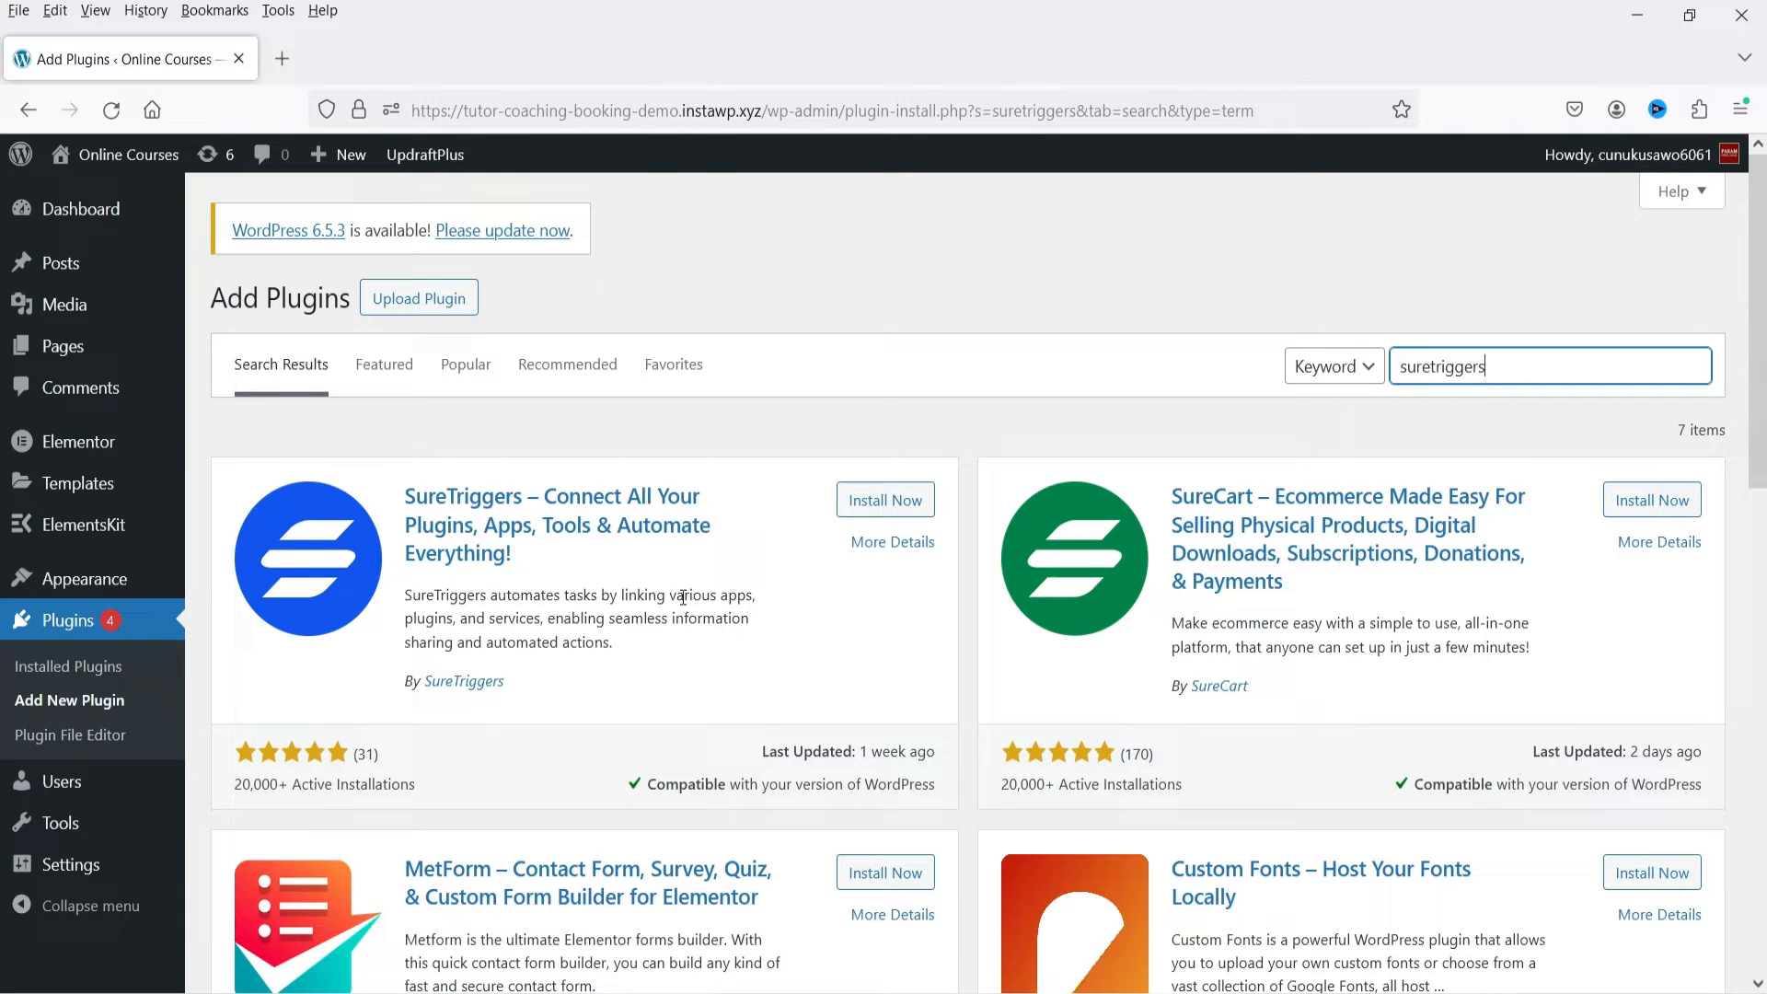
{"action": "left_click", "coordinate": [889, 499]}
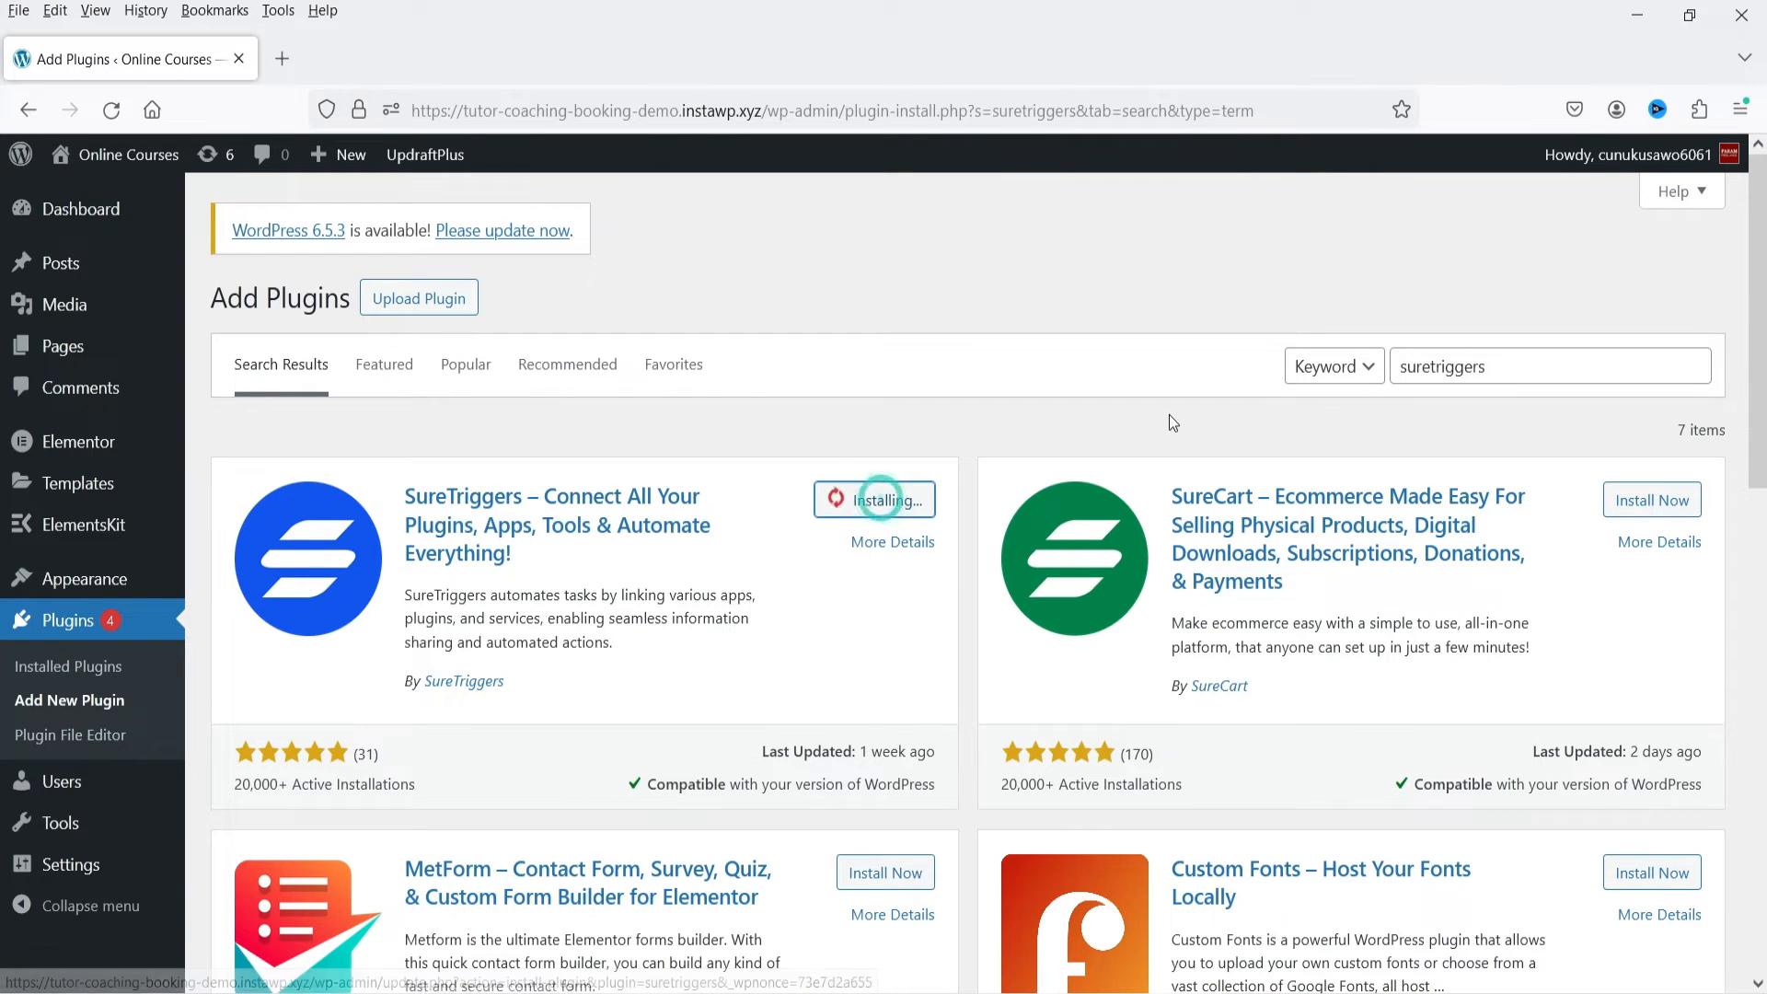
{"action": "left_click", "coordinate": [886, 499]}
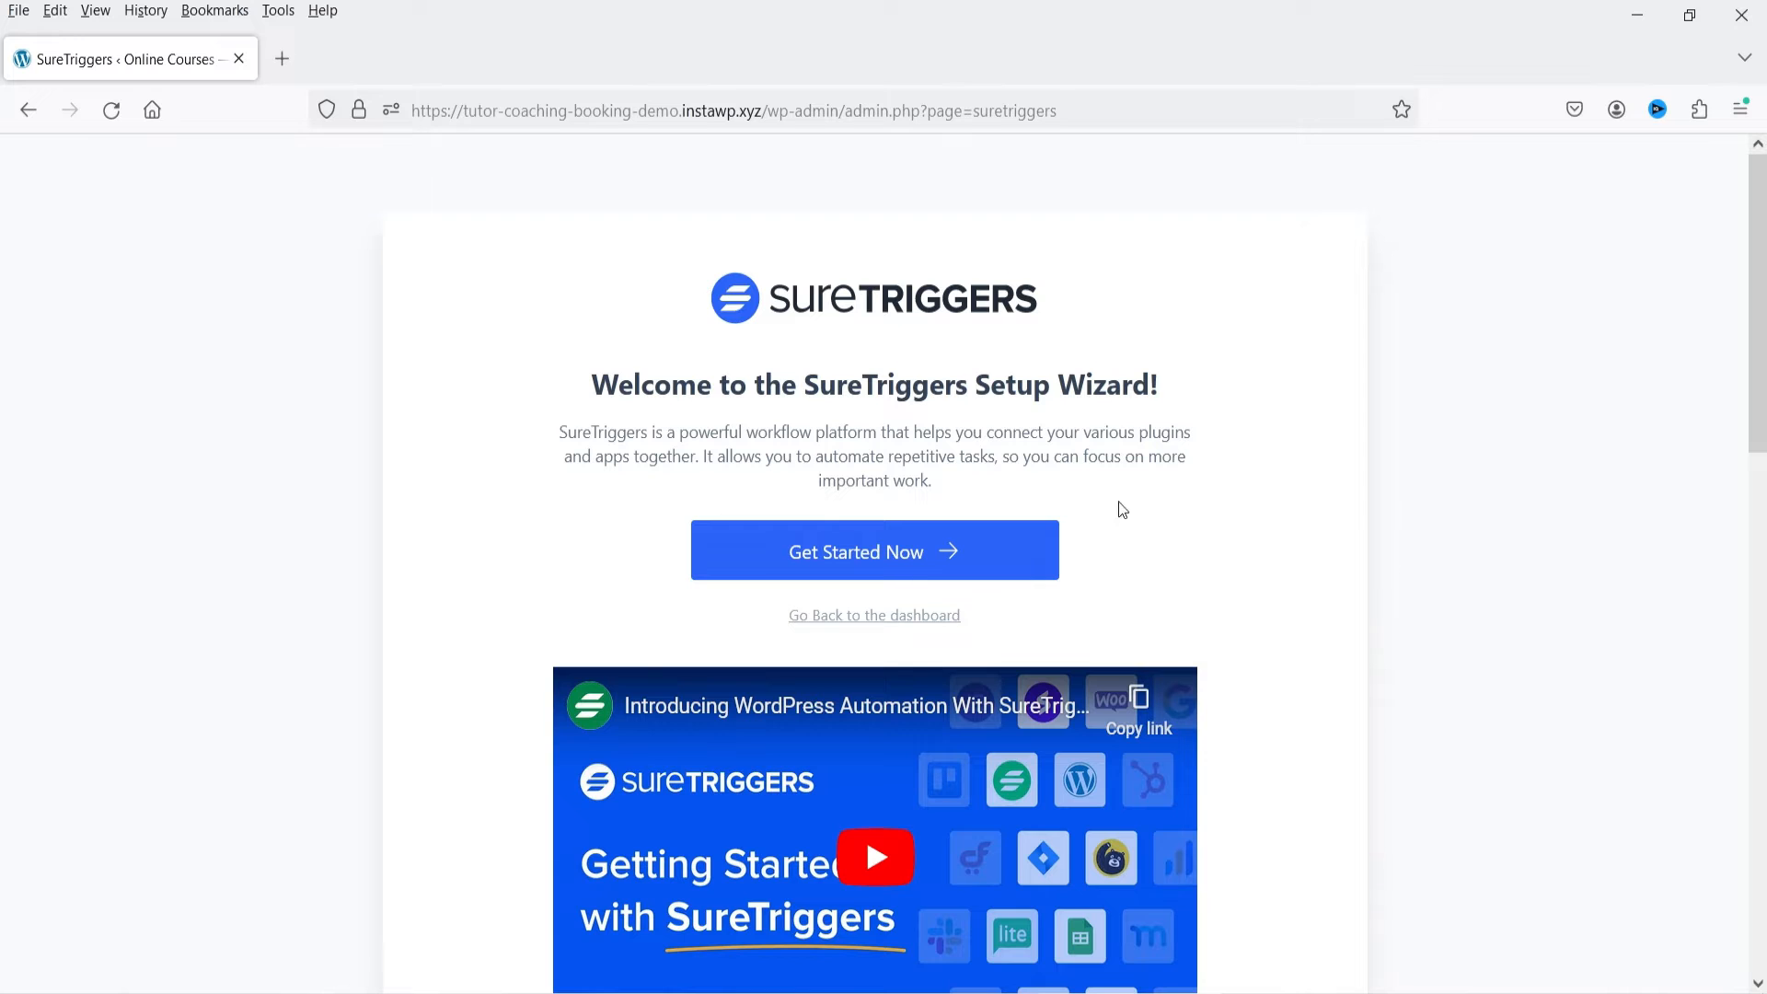
Look through the SureTriggers Setup Wizard's welcome page and start the setup
{"action": "scroll", "coordinate": [1570, 650], "scroll_direction": "down", "scroll_amount": 5}
{"action": "scroll", "coordinate": [1570, 650], "scroll_direction": "up", "scroll_amount": 5}
{"action": "left_click", "coordinate": [860, 565]}
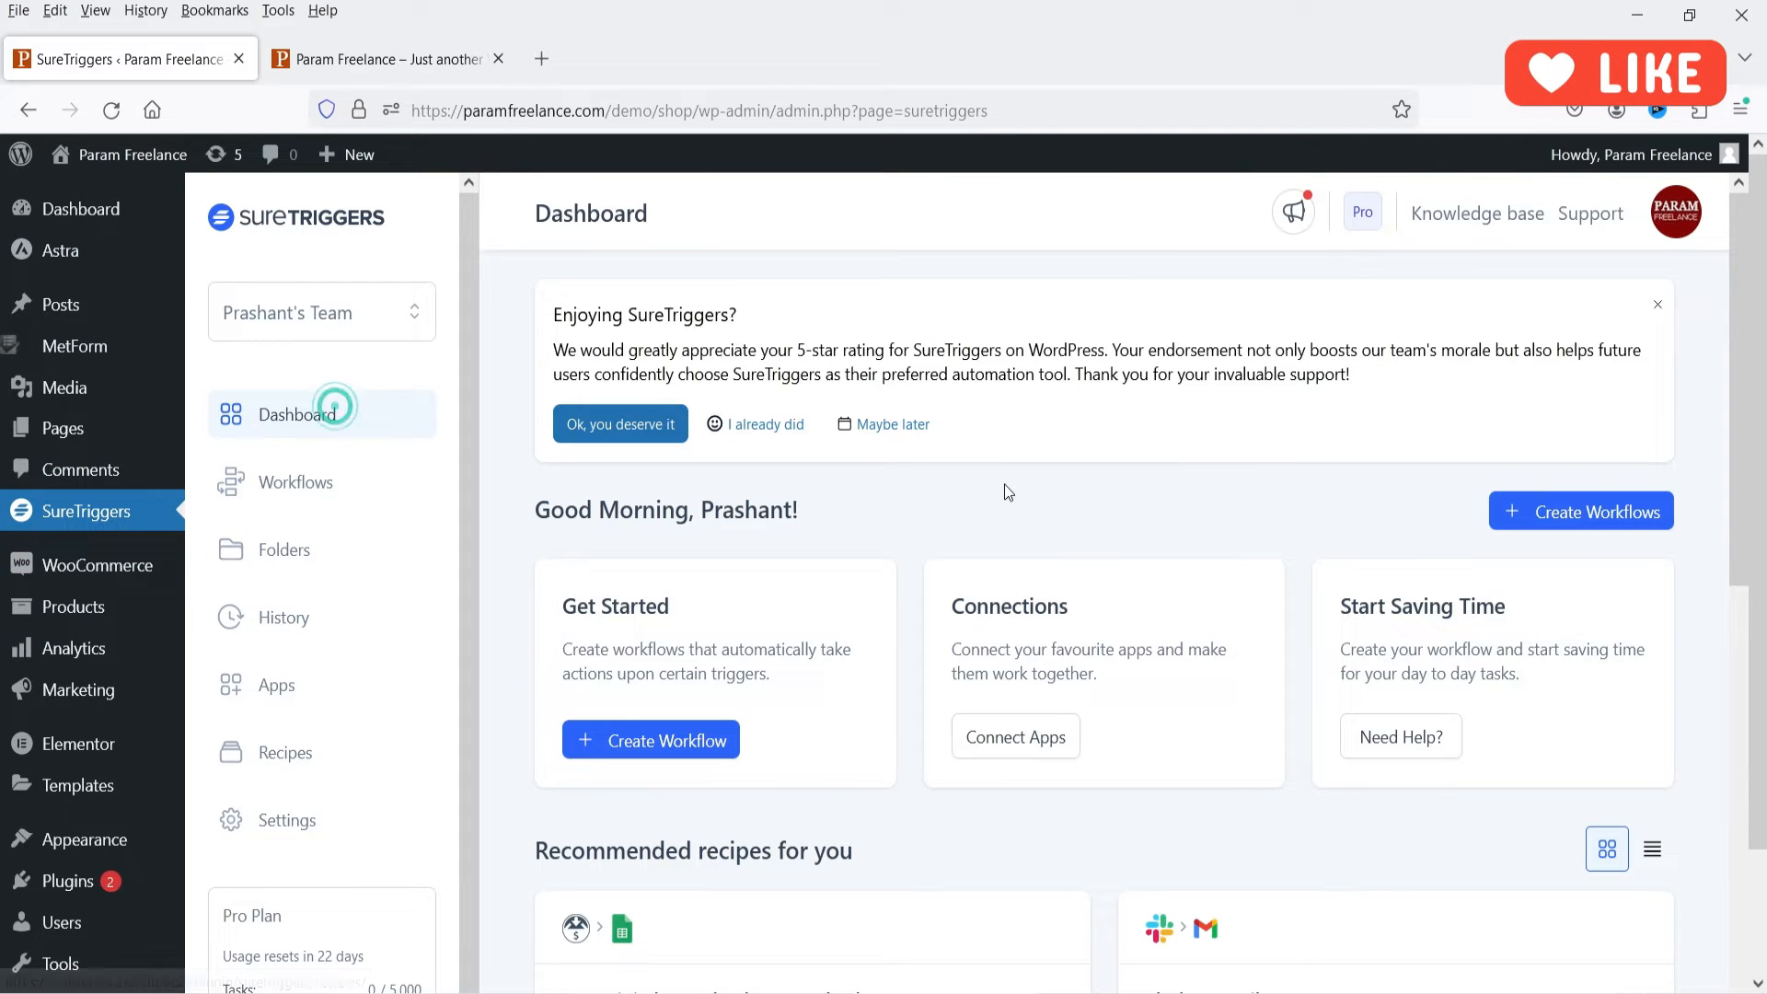
View the existing SureTriggers workflows and the connected apps
{"action": "left_click", "coordinate": [290, 502]}
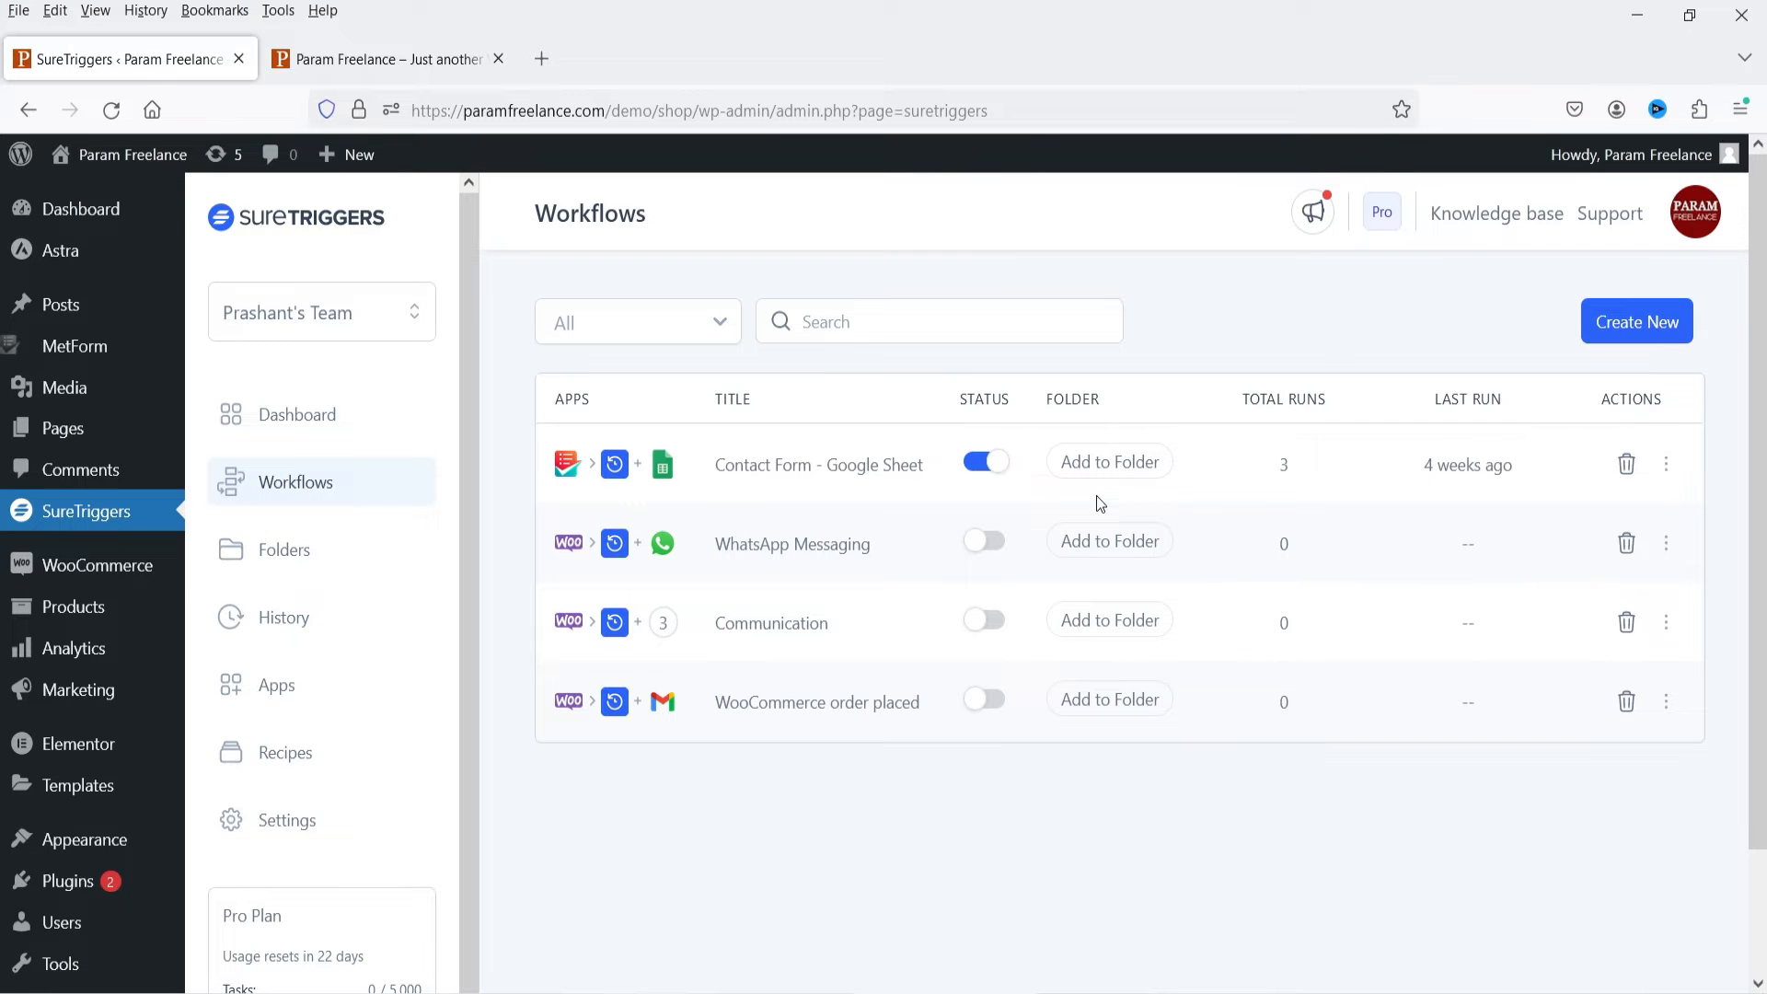
{"action": "left_click", "coordinate": [770, 476]}
{"action": "left_click", "coordinate": [267, 690]}
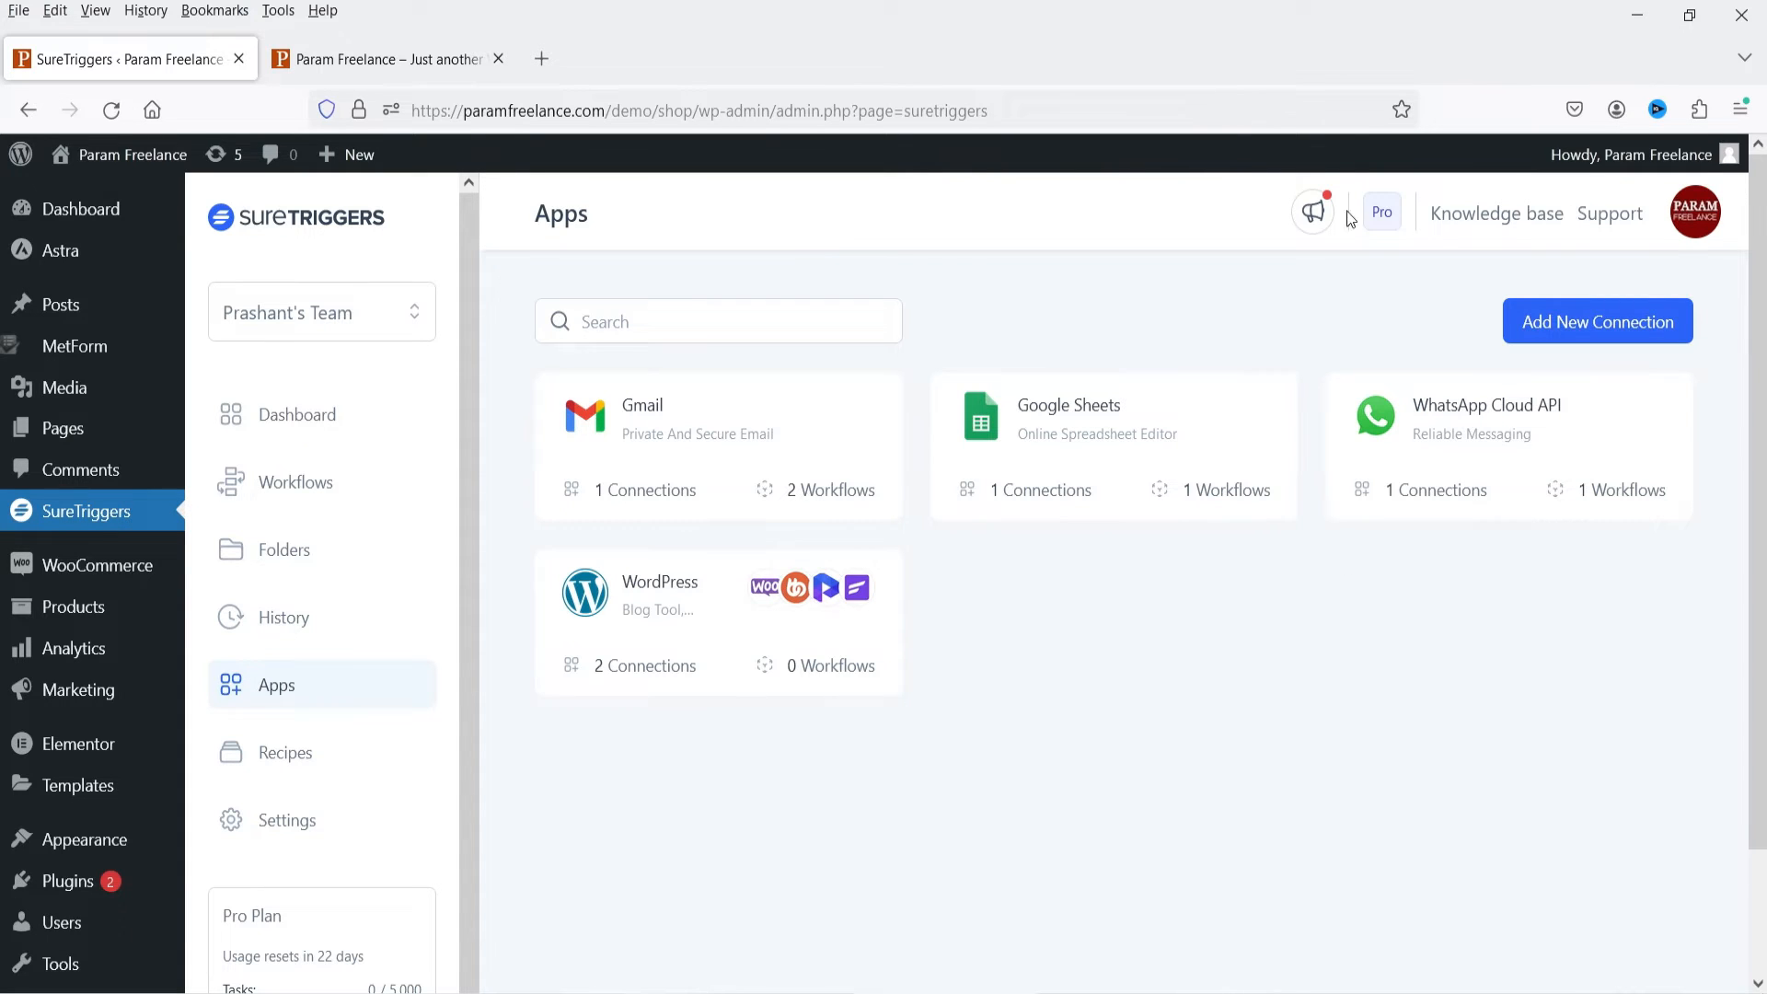
Create a new SureTriggers workflow named "WooCommerce To Google Sheets" and start building it
{"action": "left_click", "coordinate": [331, 498]}
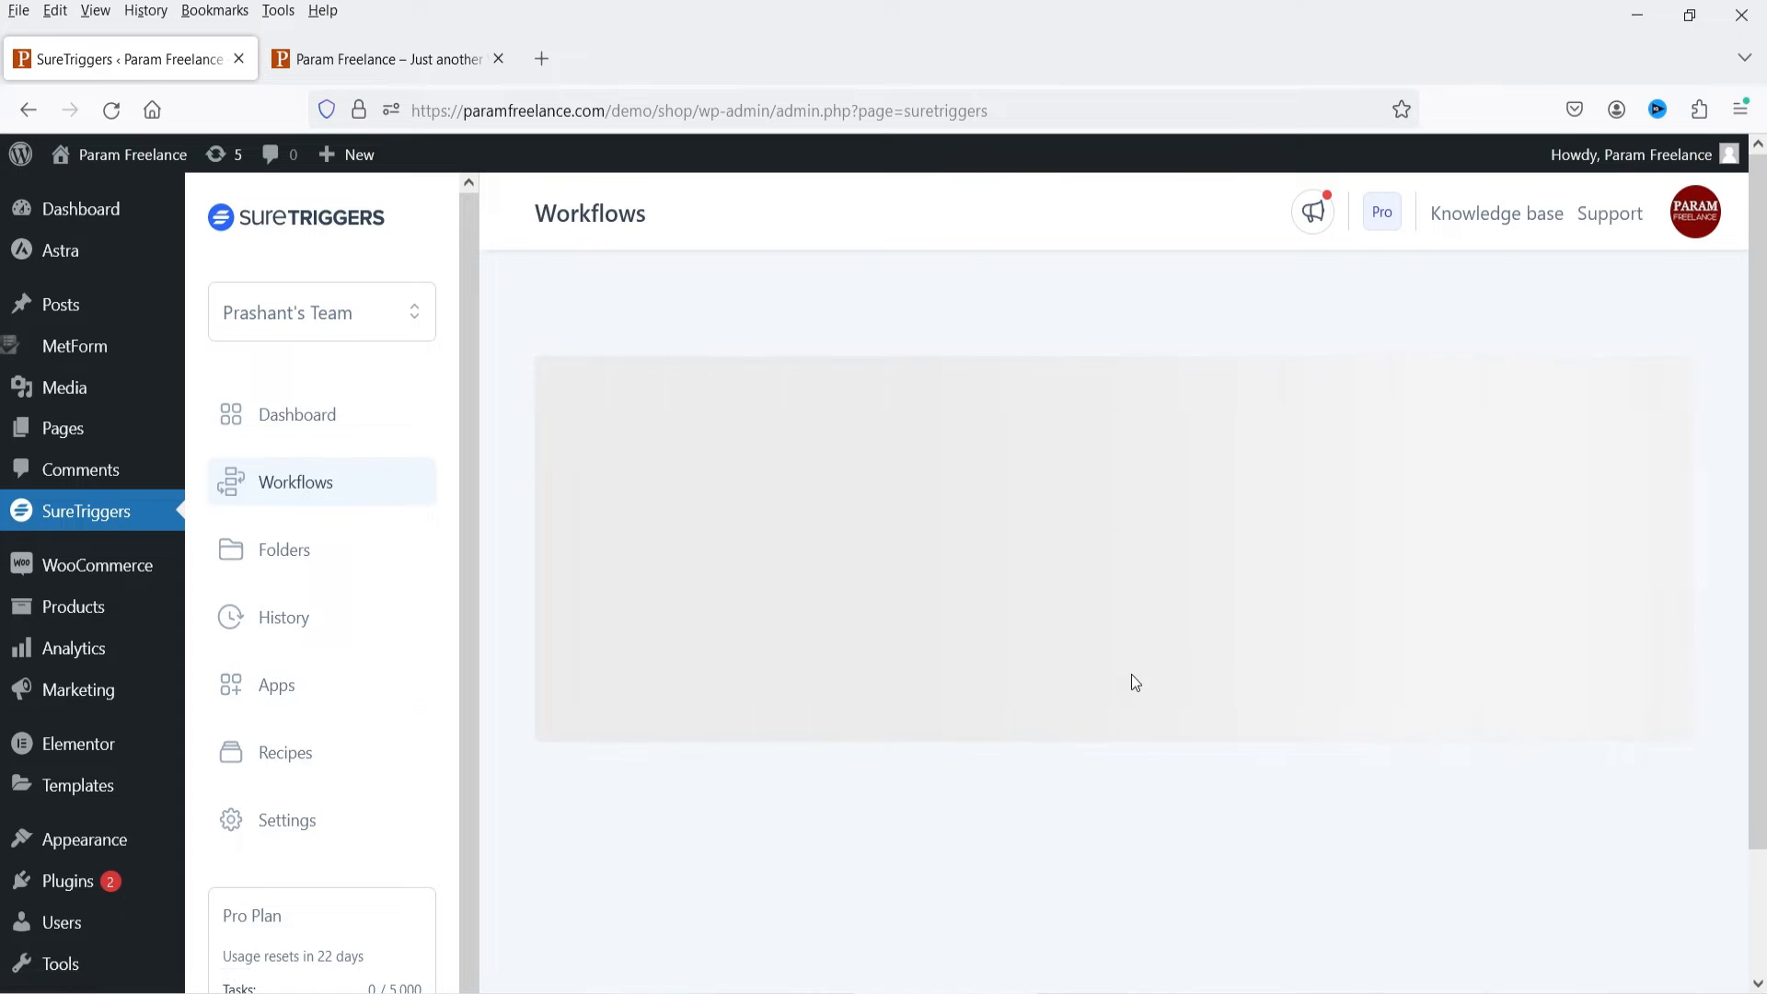
{"action": "left_click", "coordinate": [1646, 311]}
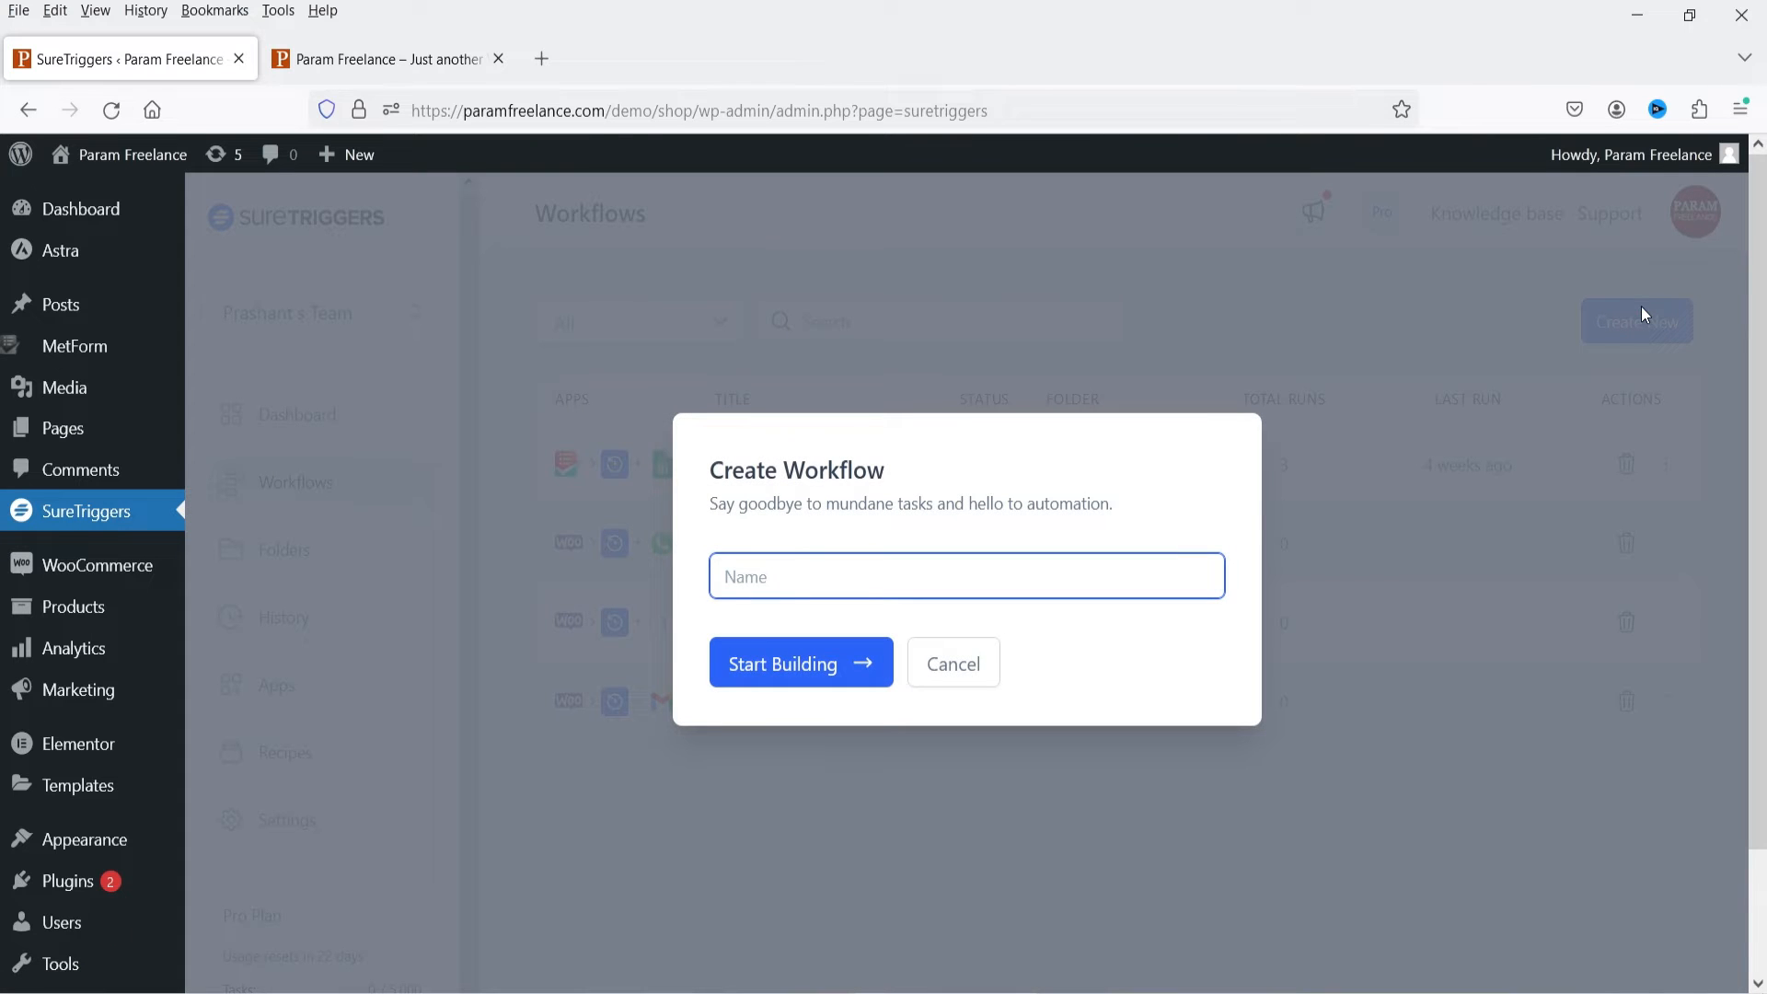
{"action": "type", "text": "WooCommerce To Google Sheets"}
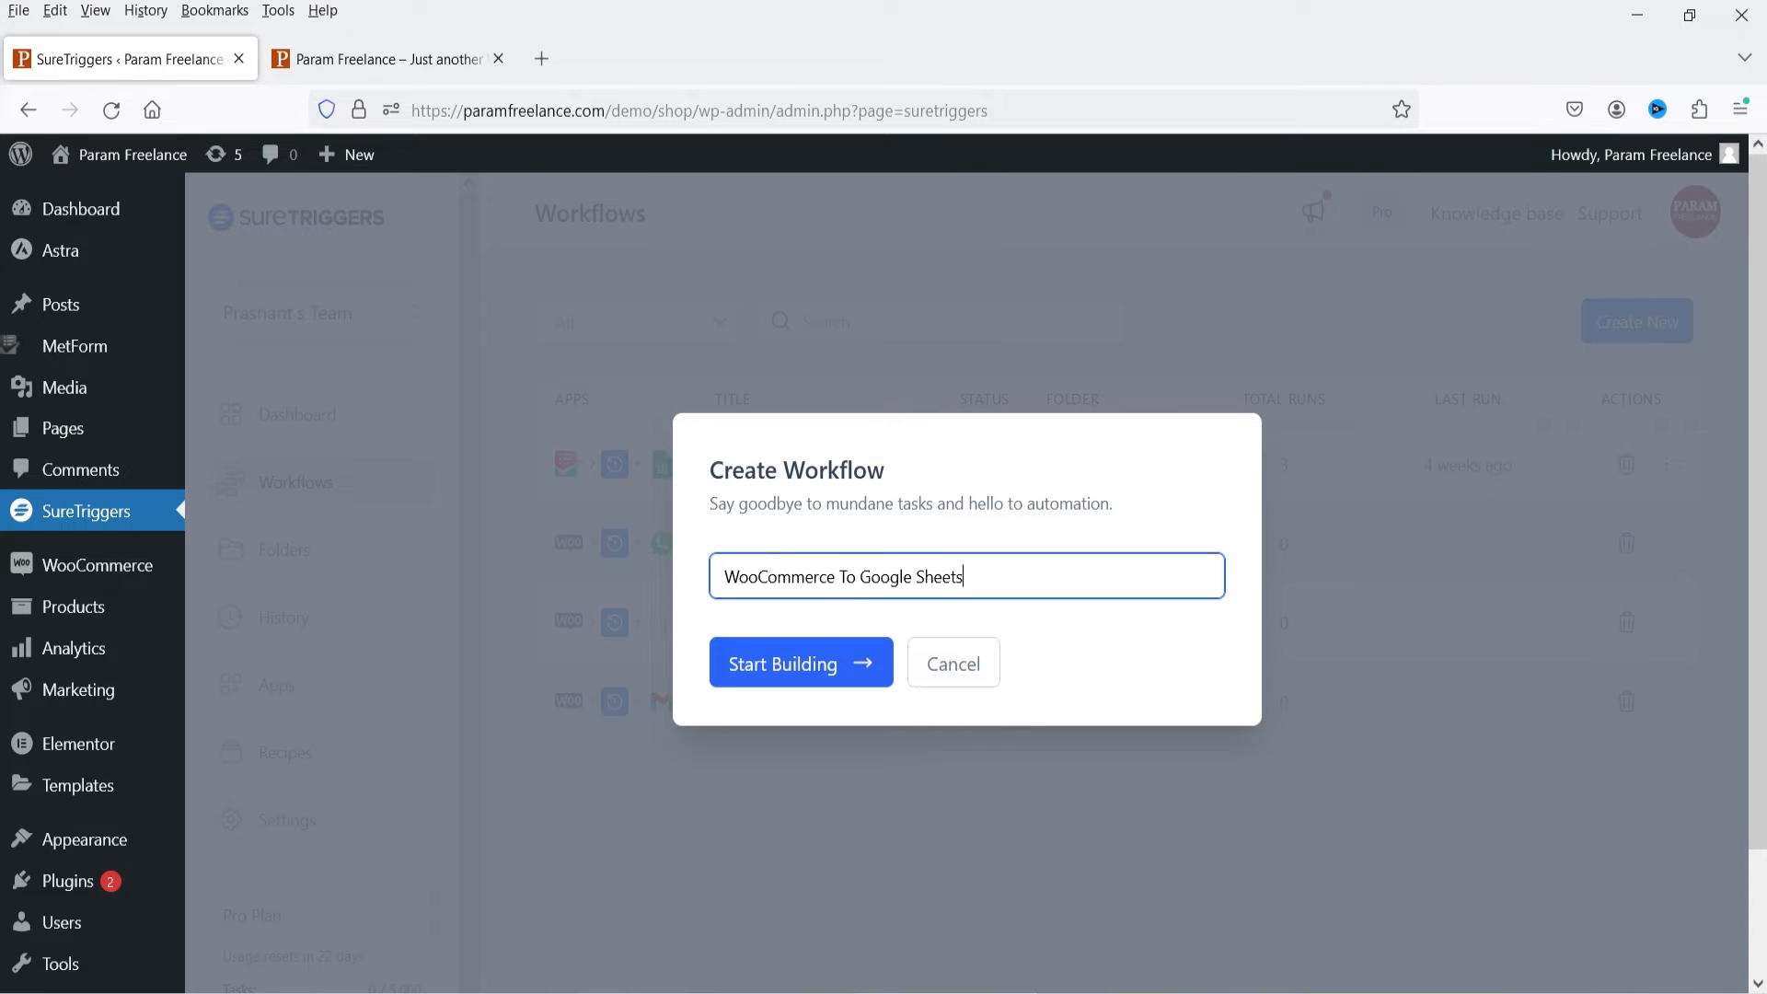
{"action": "left_click", "coordinate": [761, 665]}
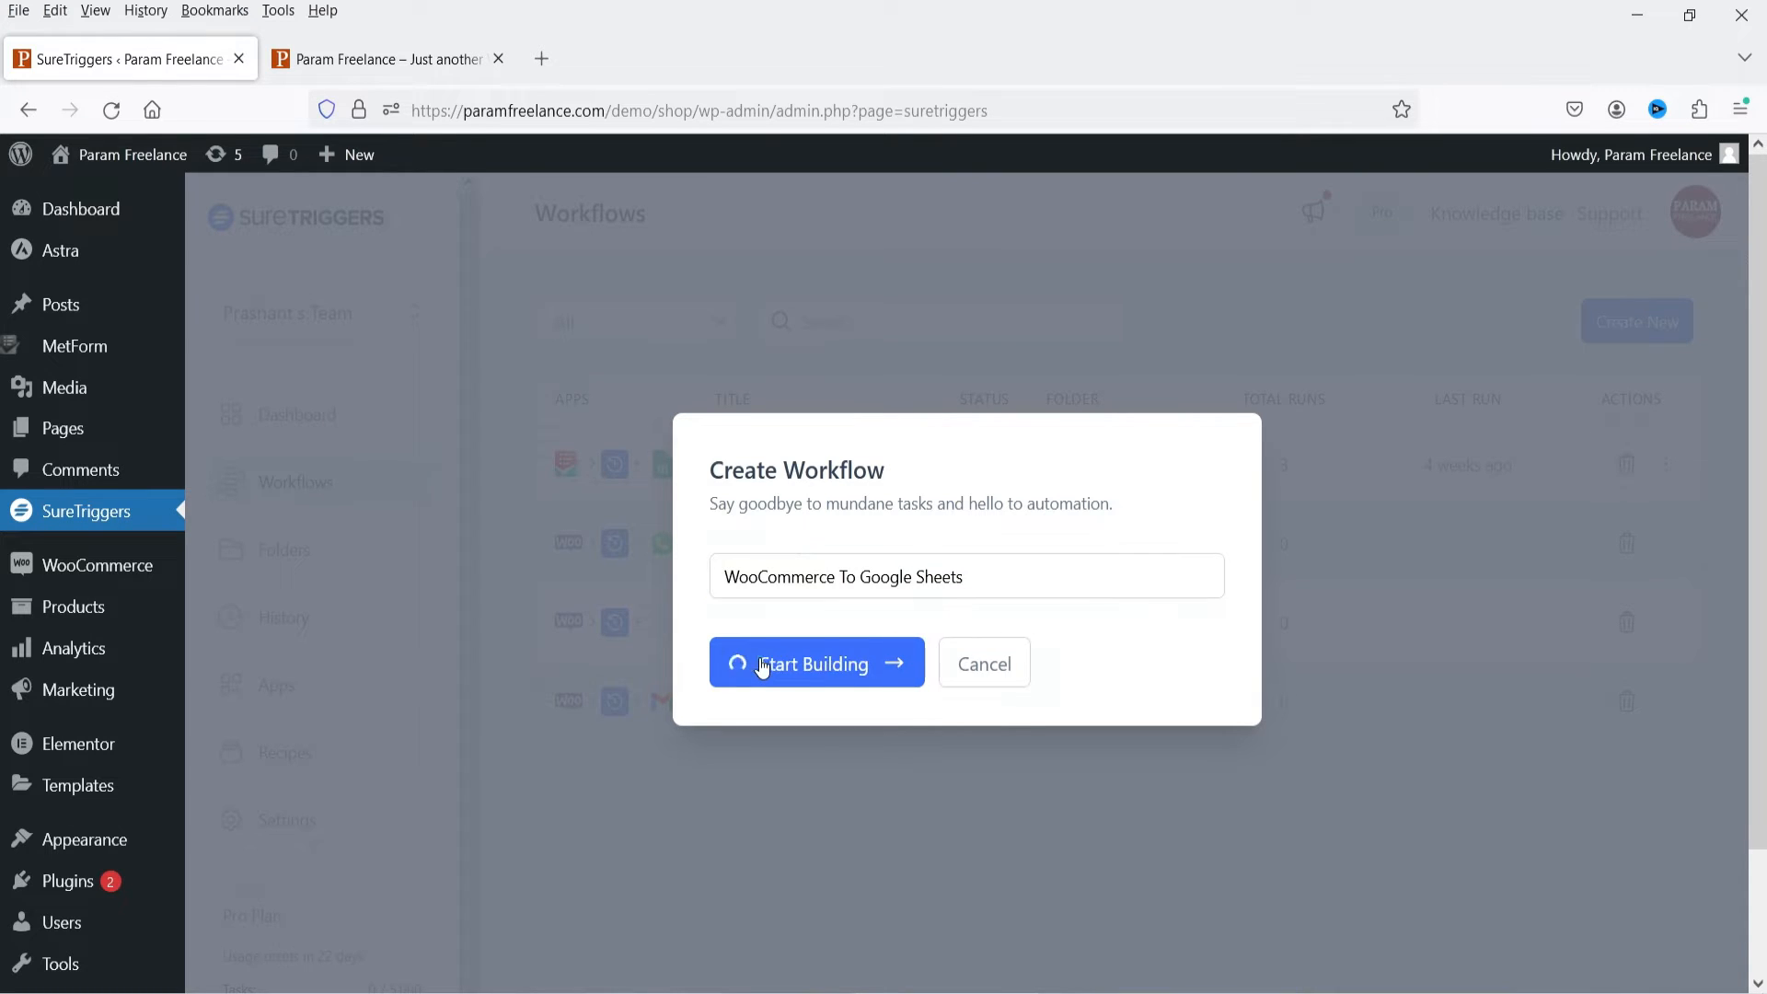
Add a trigger to the workflow and choose WooCommerce as its app
{"action": "left_click", "coordinate": [1136, 409]}
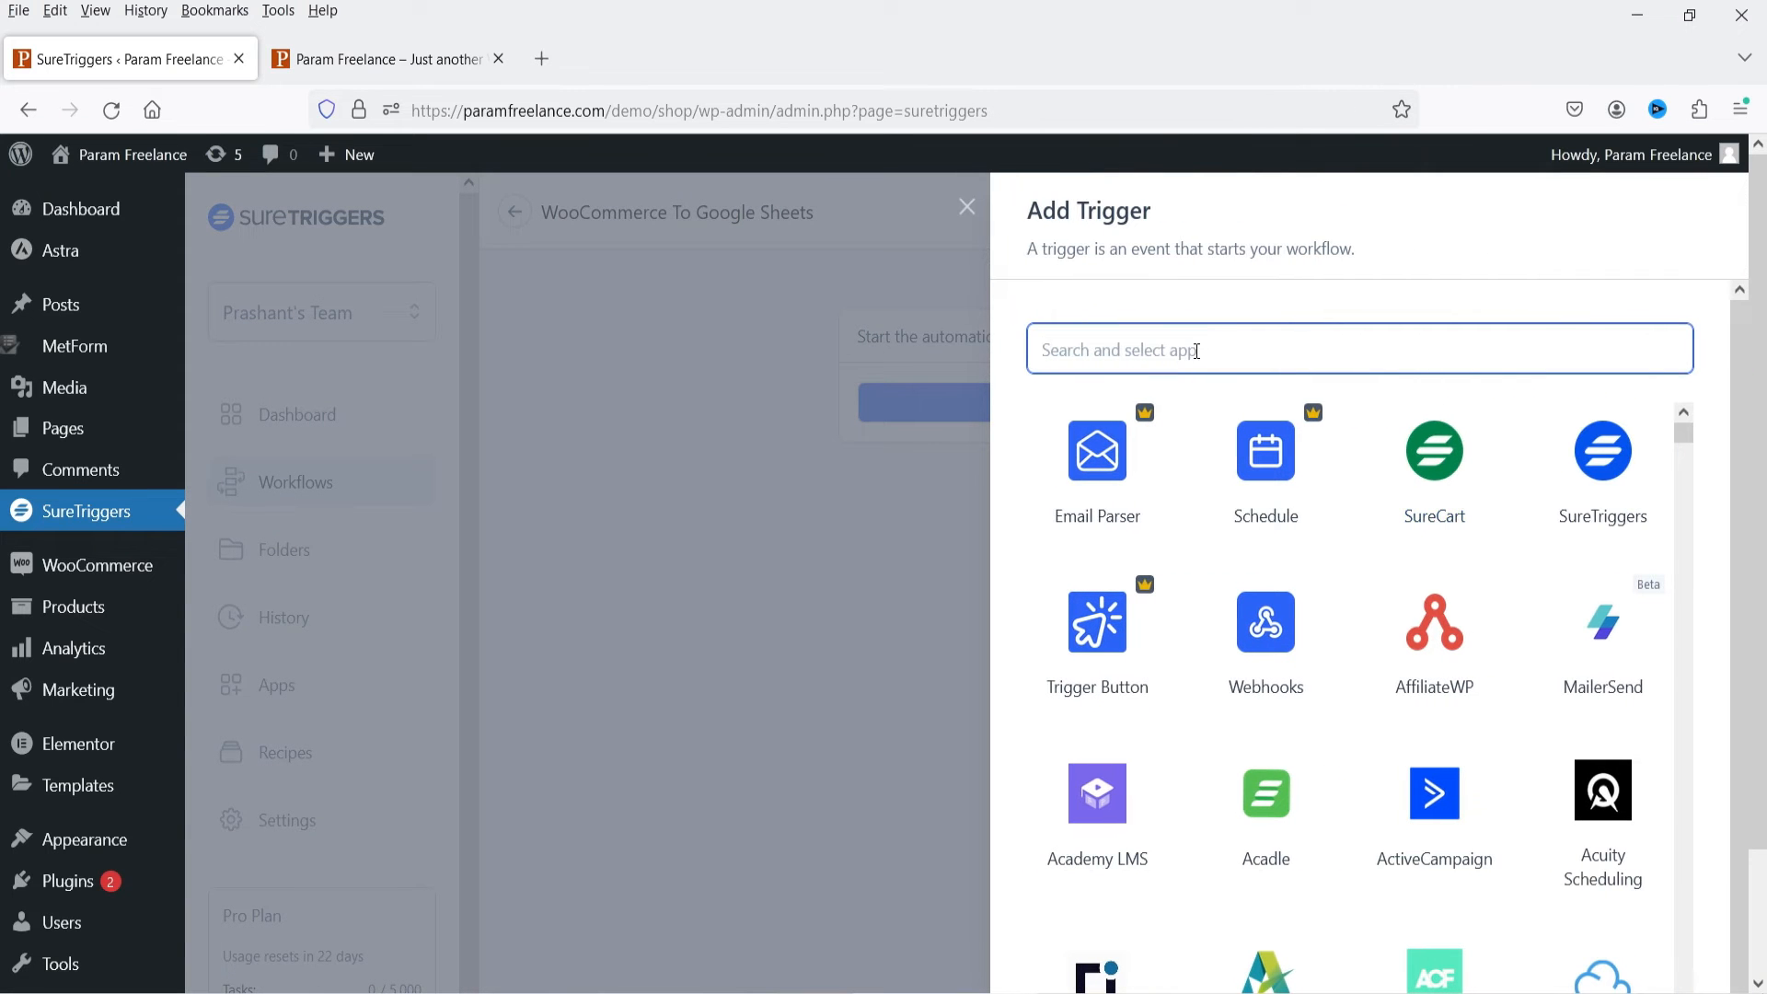
{"action": "type", "text": "woo"}
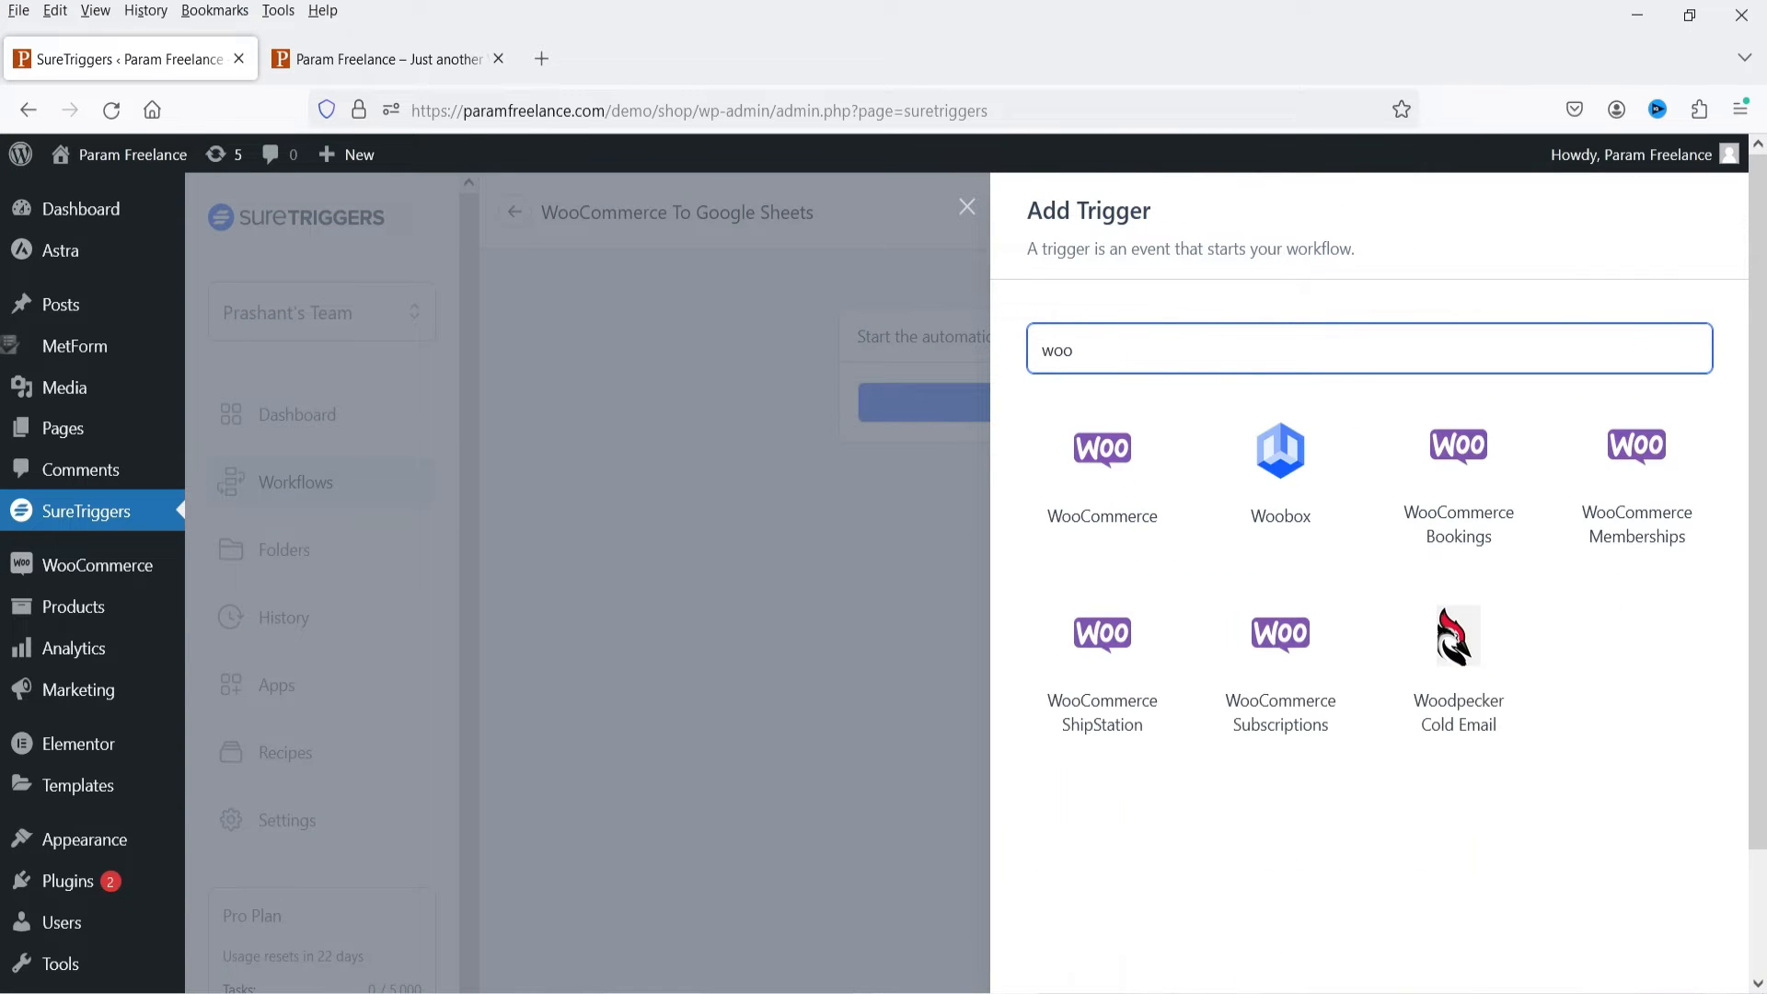
{"action": "left_click", "coordinate": [1116, 483]}
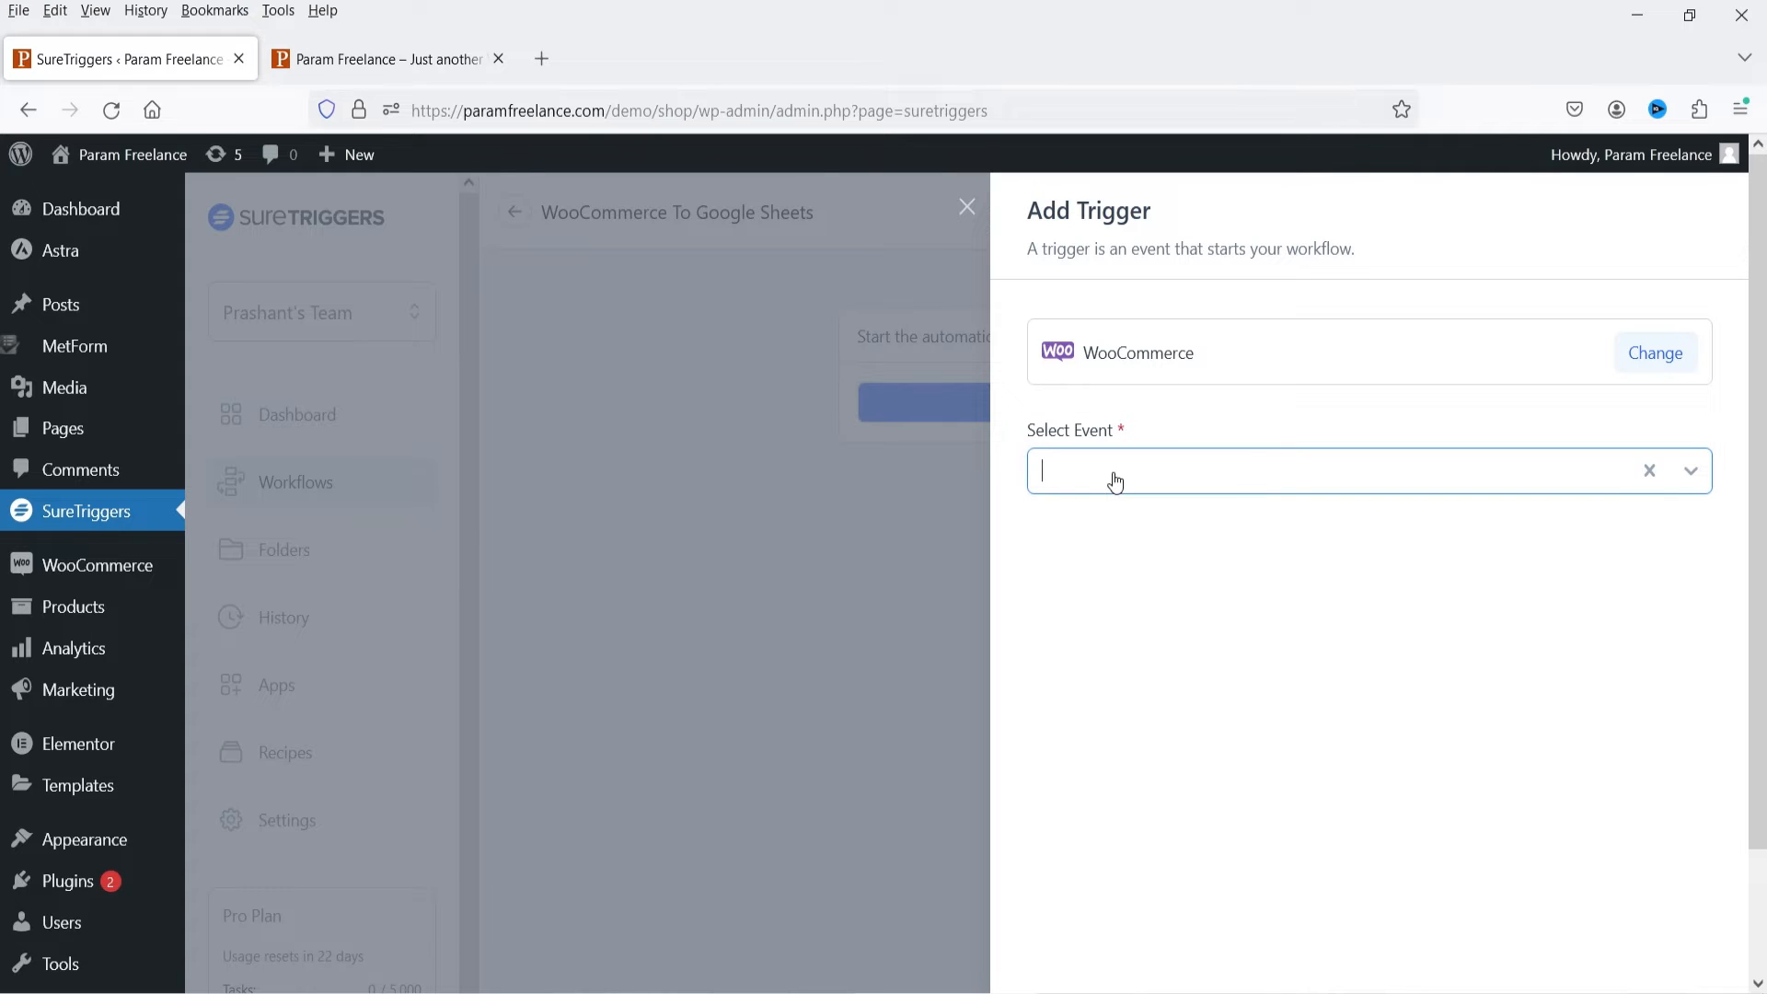
Set the WooCommerce trigger's event to Product Purchased
{"action": "left_click", "coordinate": [1115, 483]}
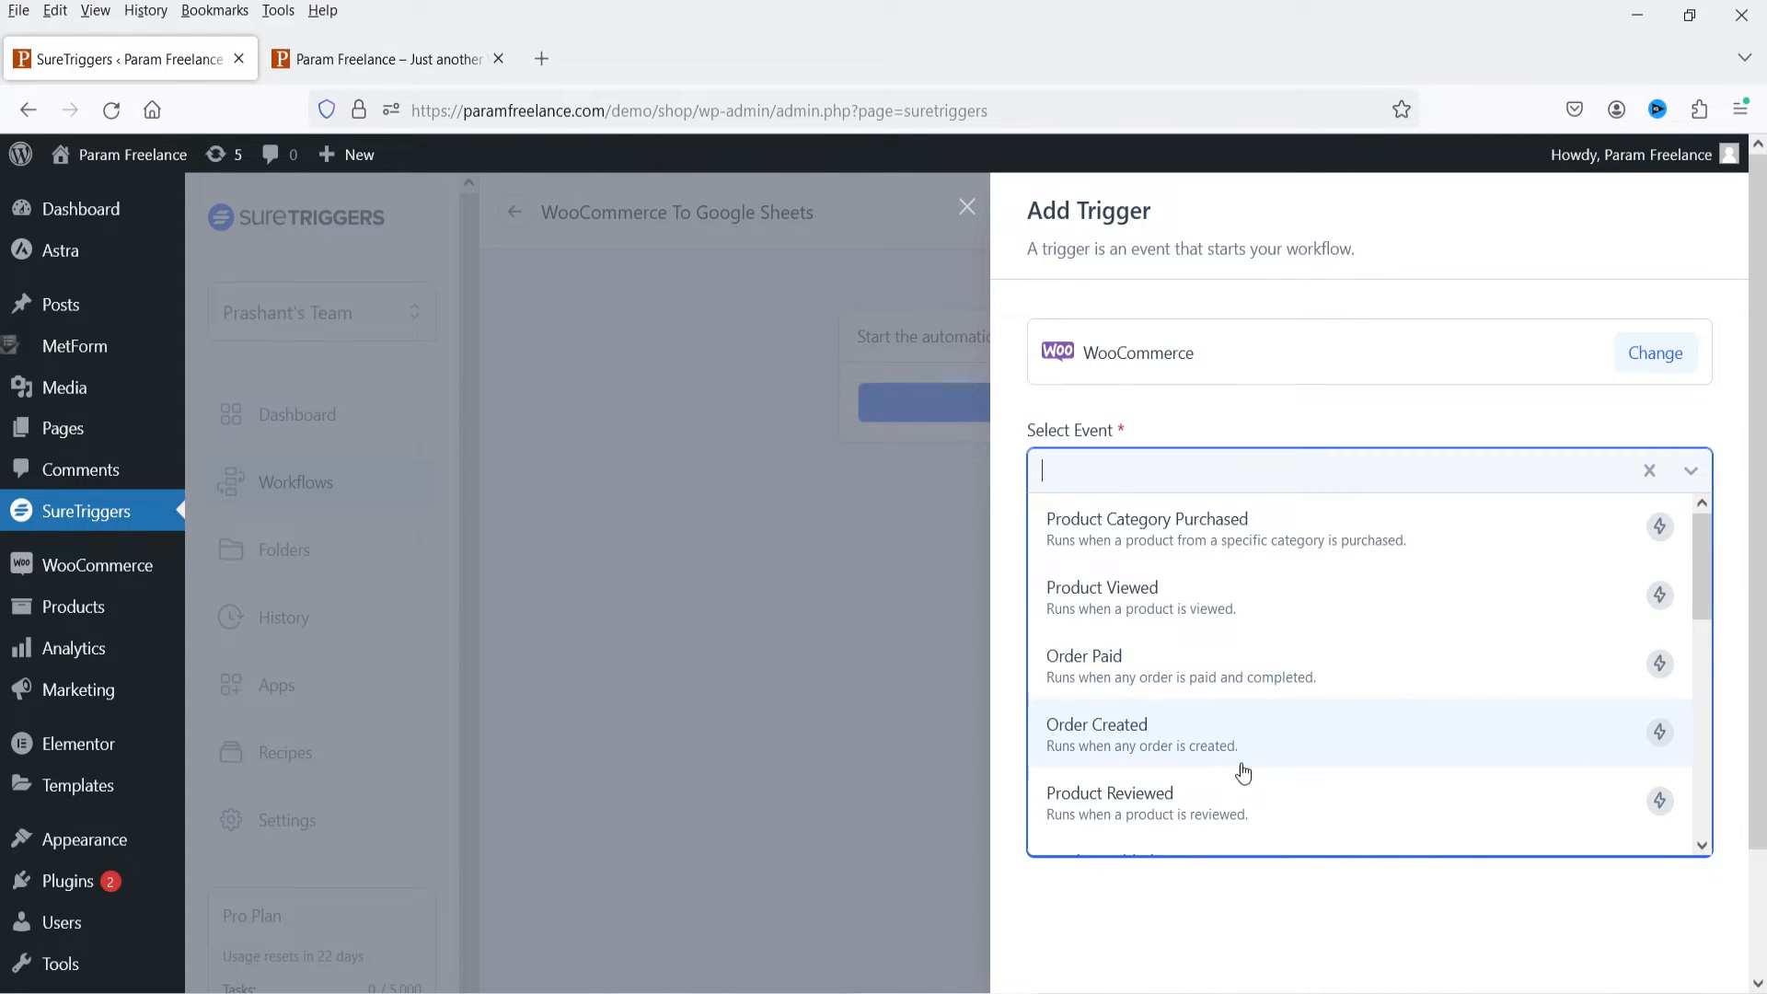
{"action": "scroll", "coordinate": [1242, 769], "scroll_direction": "down", "scroll_amount": 2}
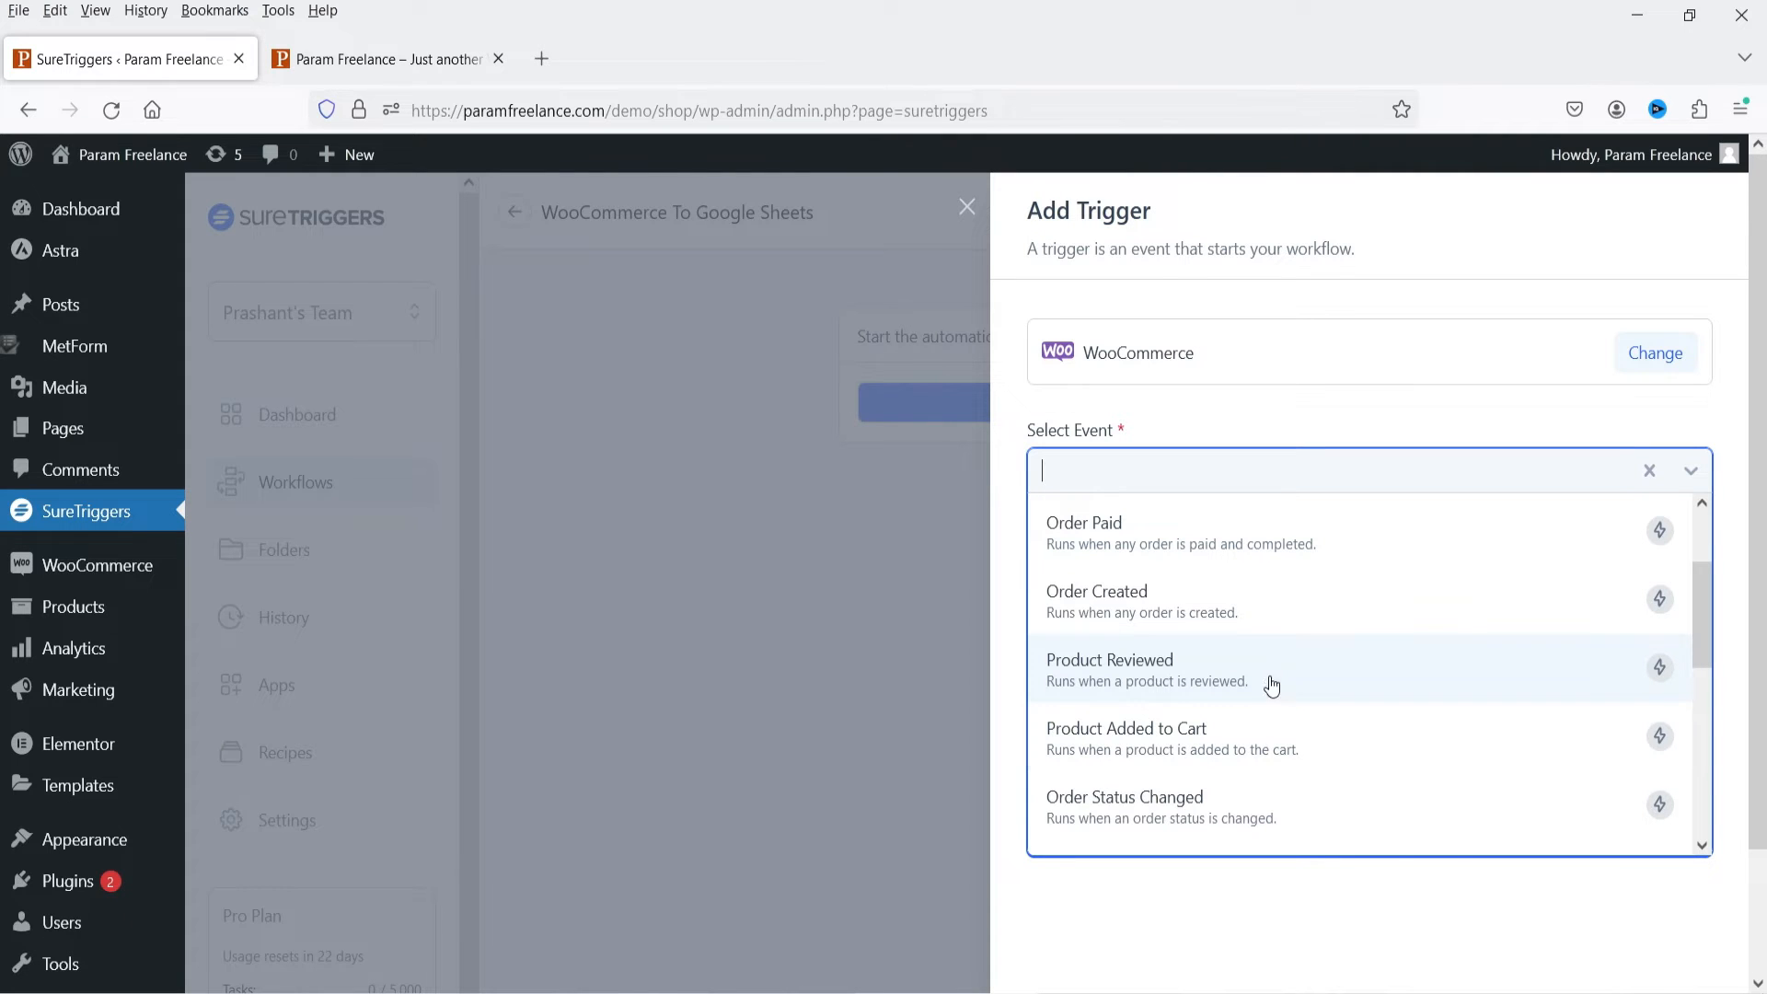
{"action": "scroll", "coordinate": [1274, 734], "scroll_direction": "down", "scroll_amount": 3}
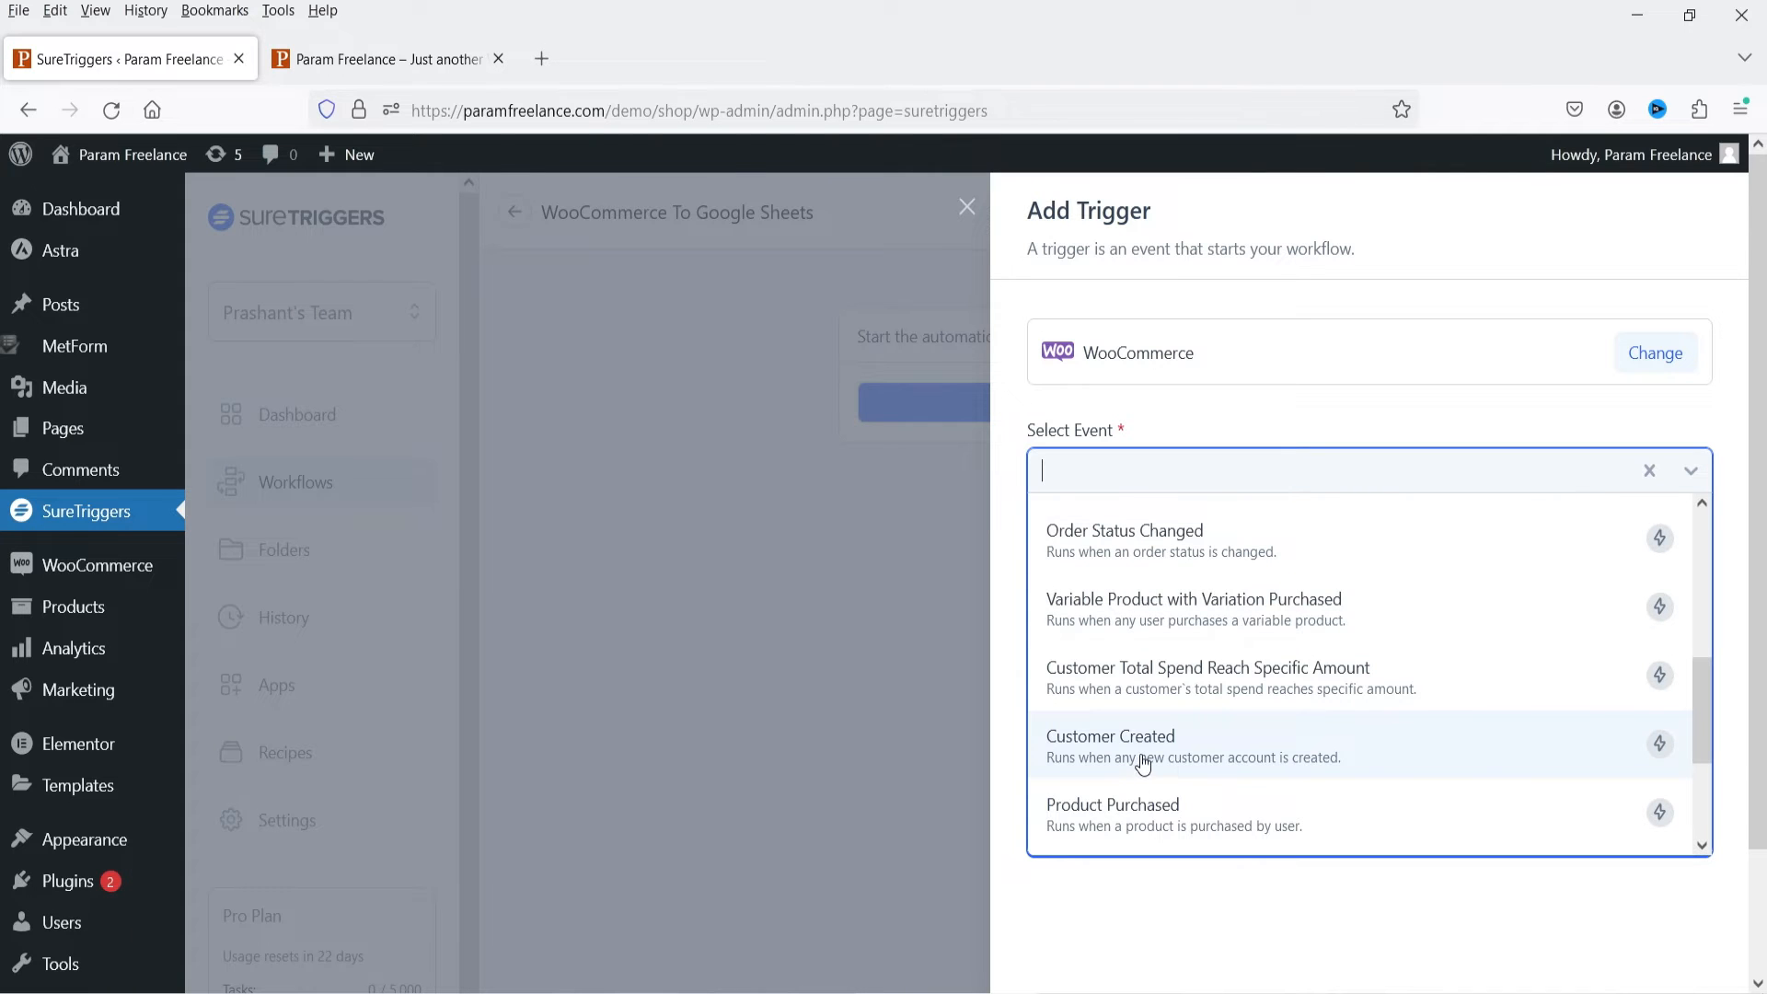
{"action": "scroll", "coordinate": [1139, 764], "scroll_direction": "down", "scroll_amount": 3}
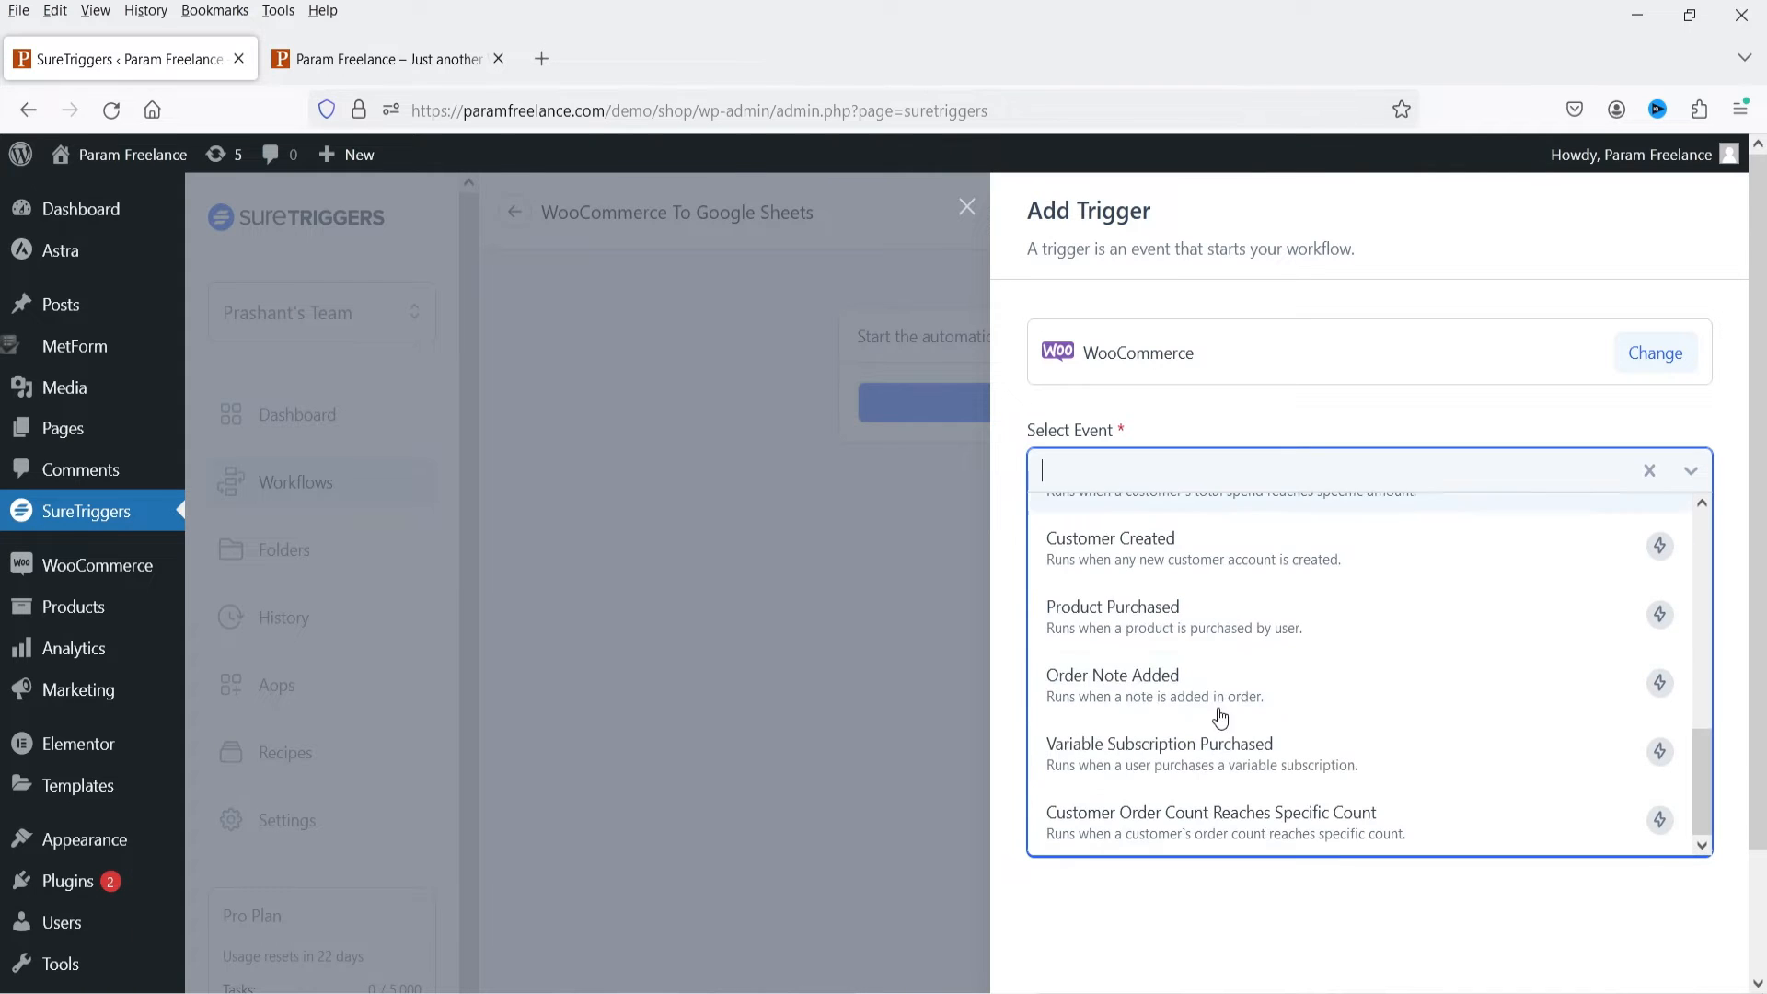
{"action": "left_click", "coordinate": [1135, 628]}
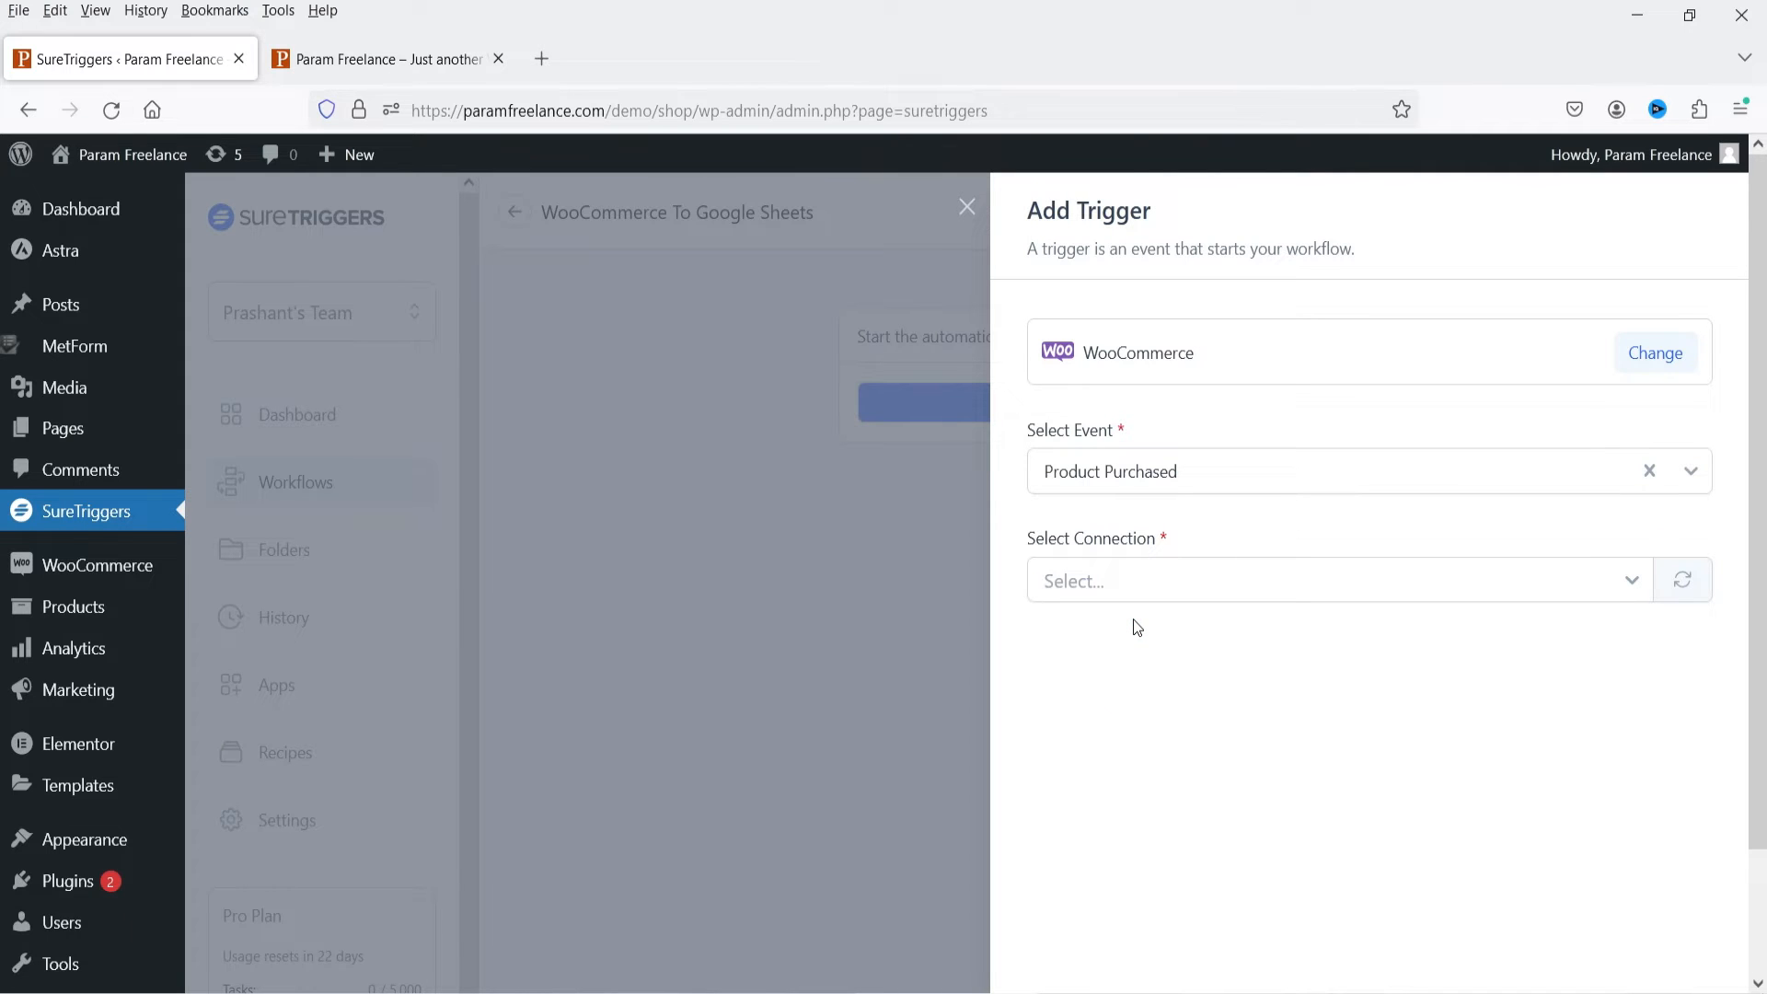
Set the trigger's connection to WordPress - Param Freelance
{"action": "left_click", "coordinate": [1136, 582]}
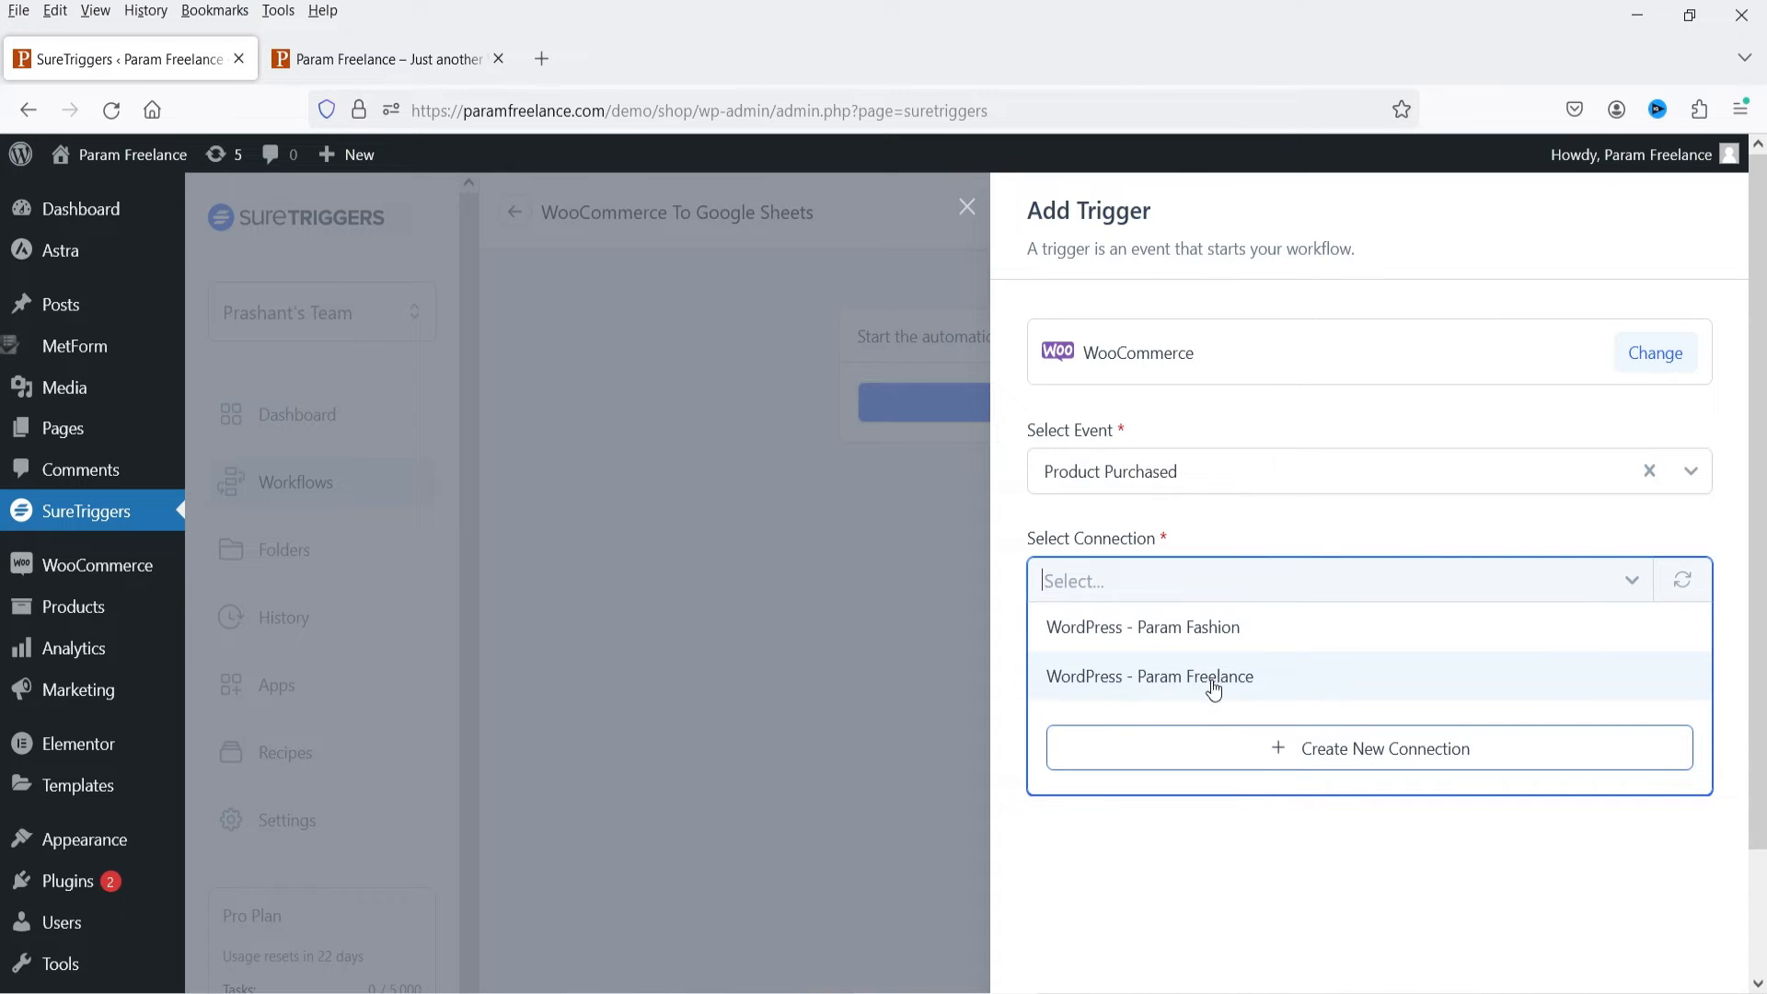
{"action": "left_click", "coordinate": [1162, 681]}
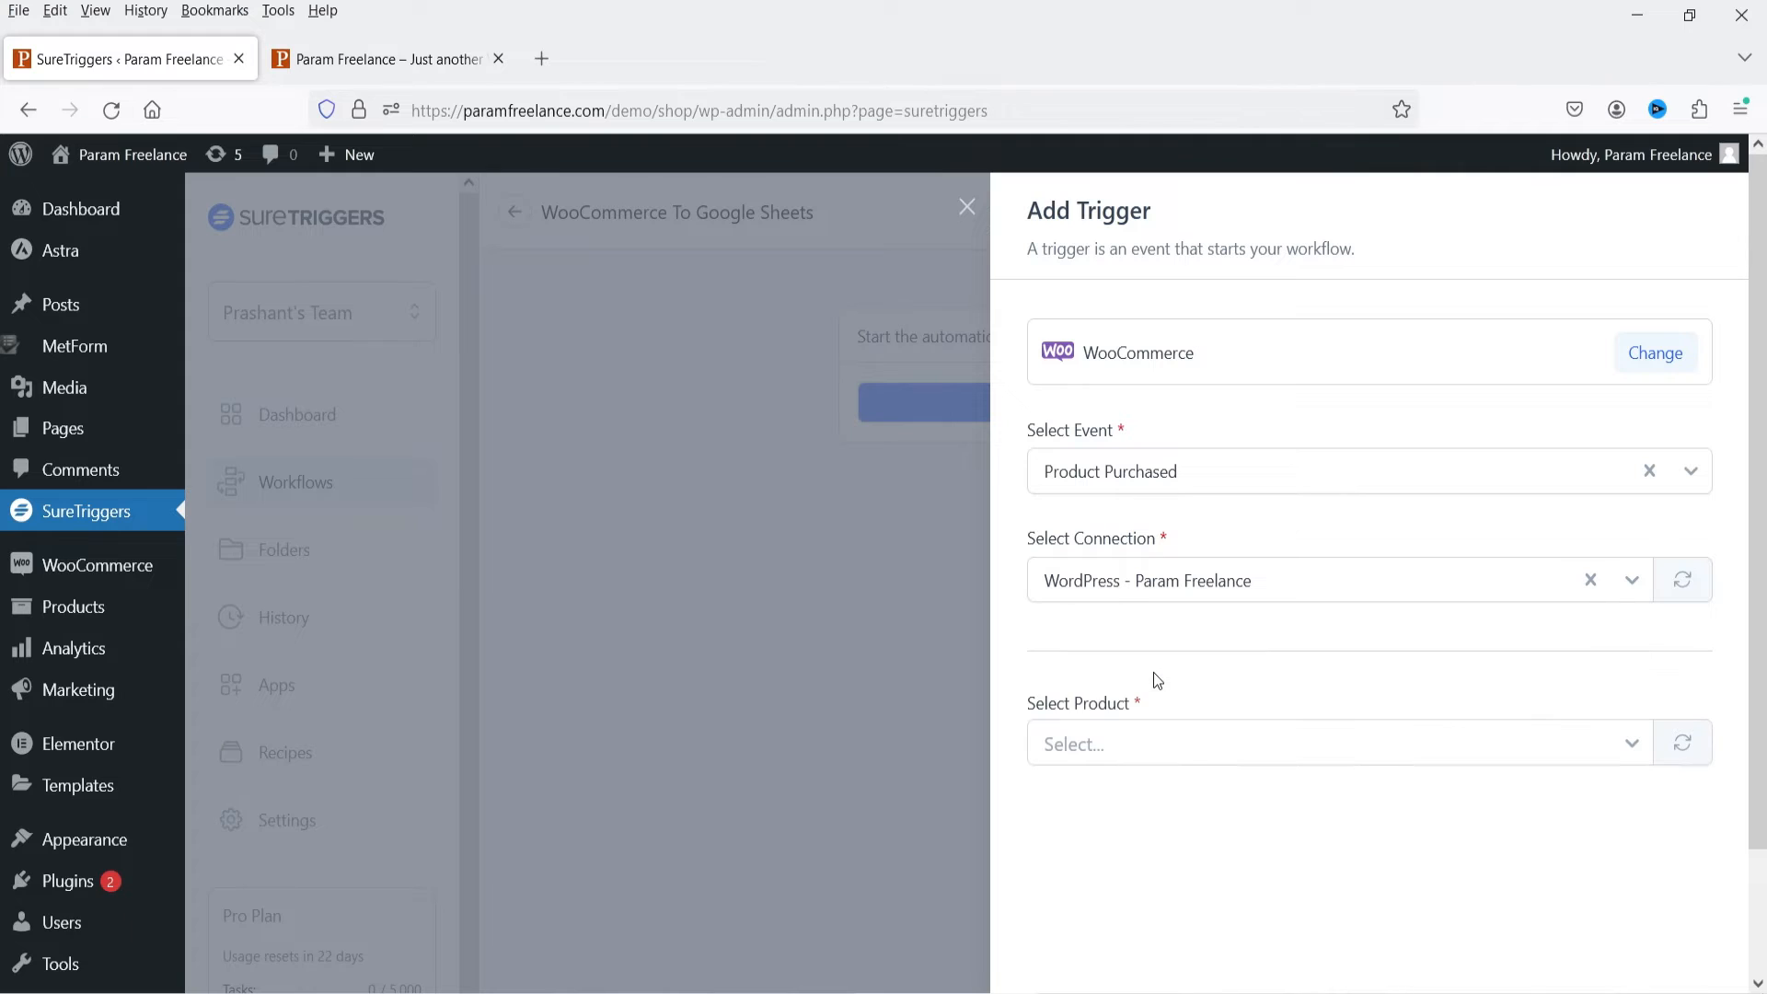
{"action": "left_click", "coordinate": [1125, 591]}
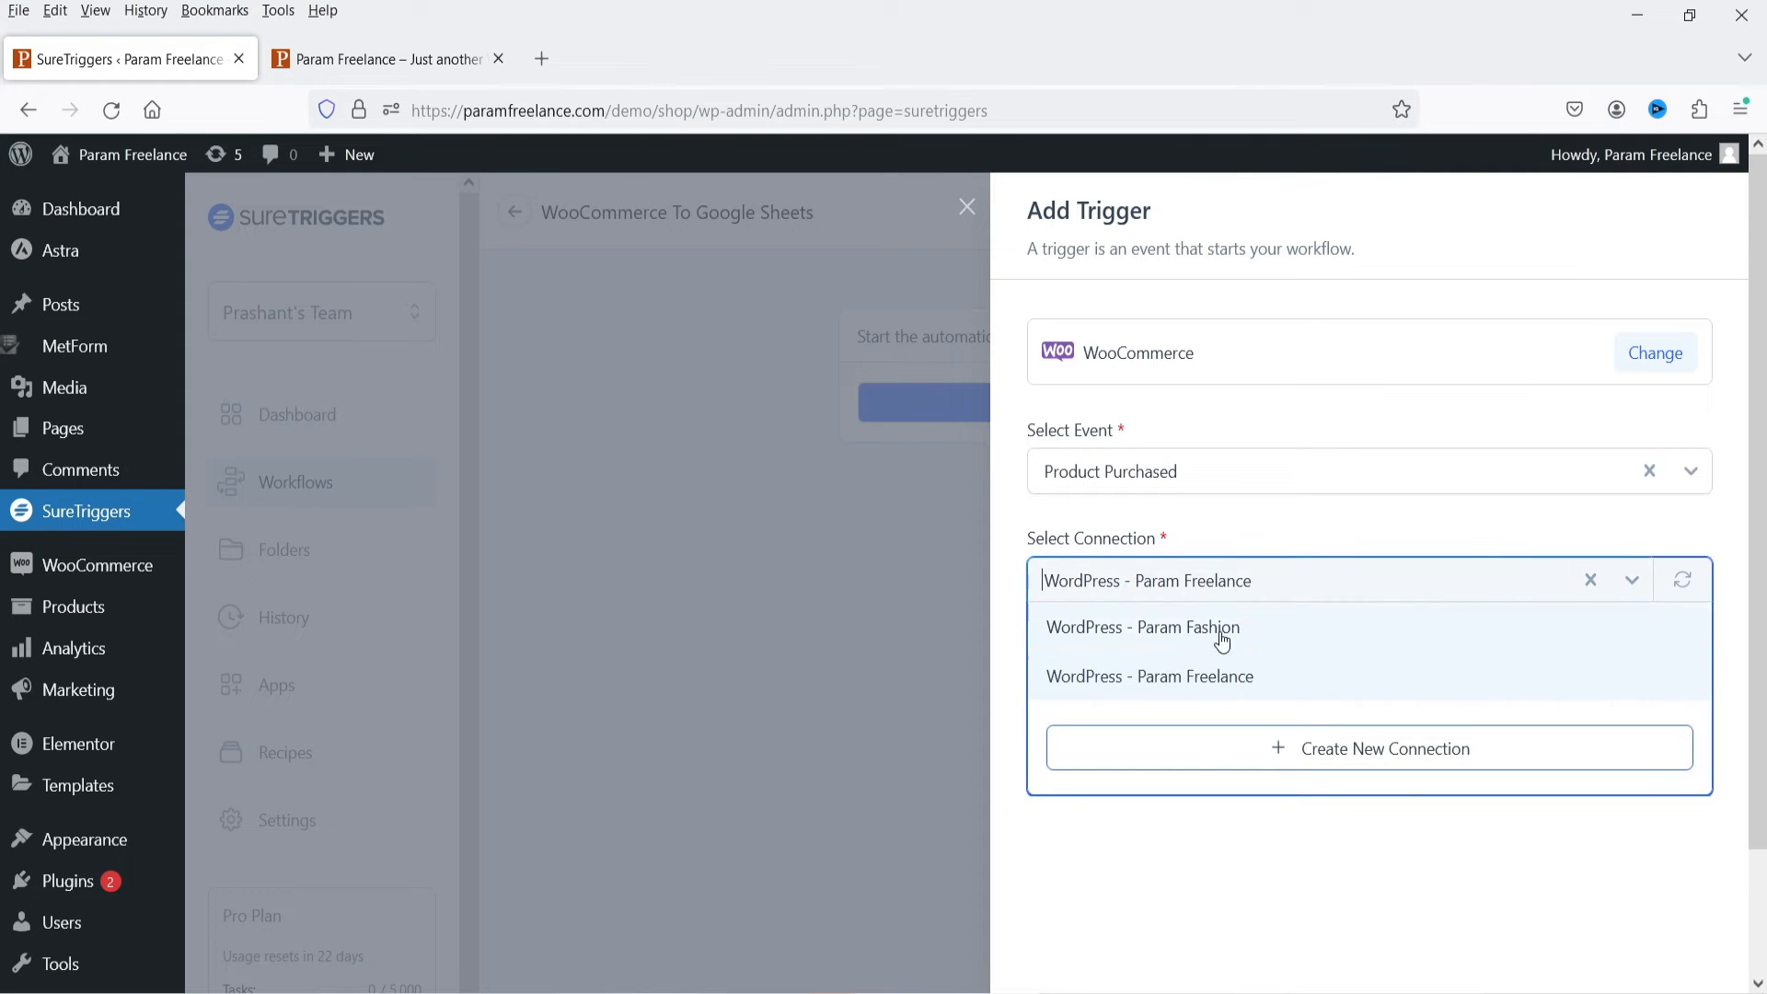
{"action": "left_click", "coordinate": [1286, 581]}
Set the trigger's product to Any Product and fetch the data of the last Product Purchased event
{"action": "left_click", "coordinate": [1140, 748]}
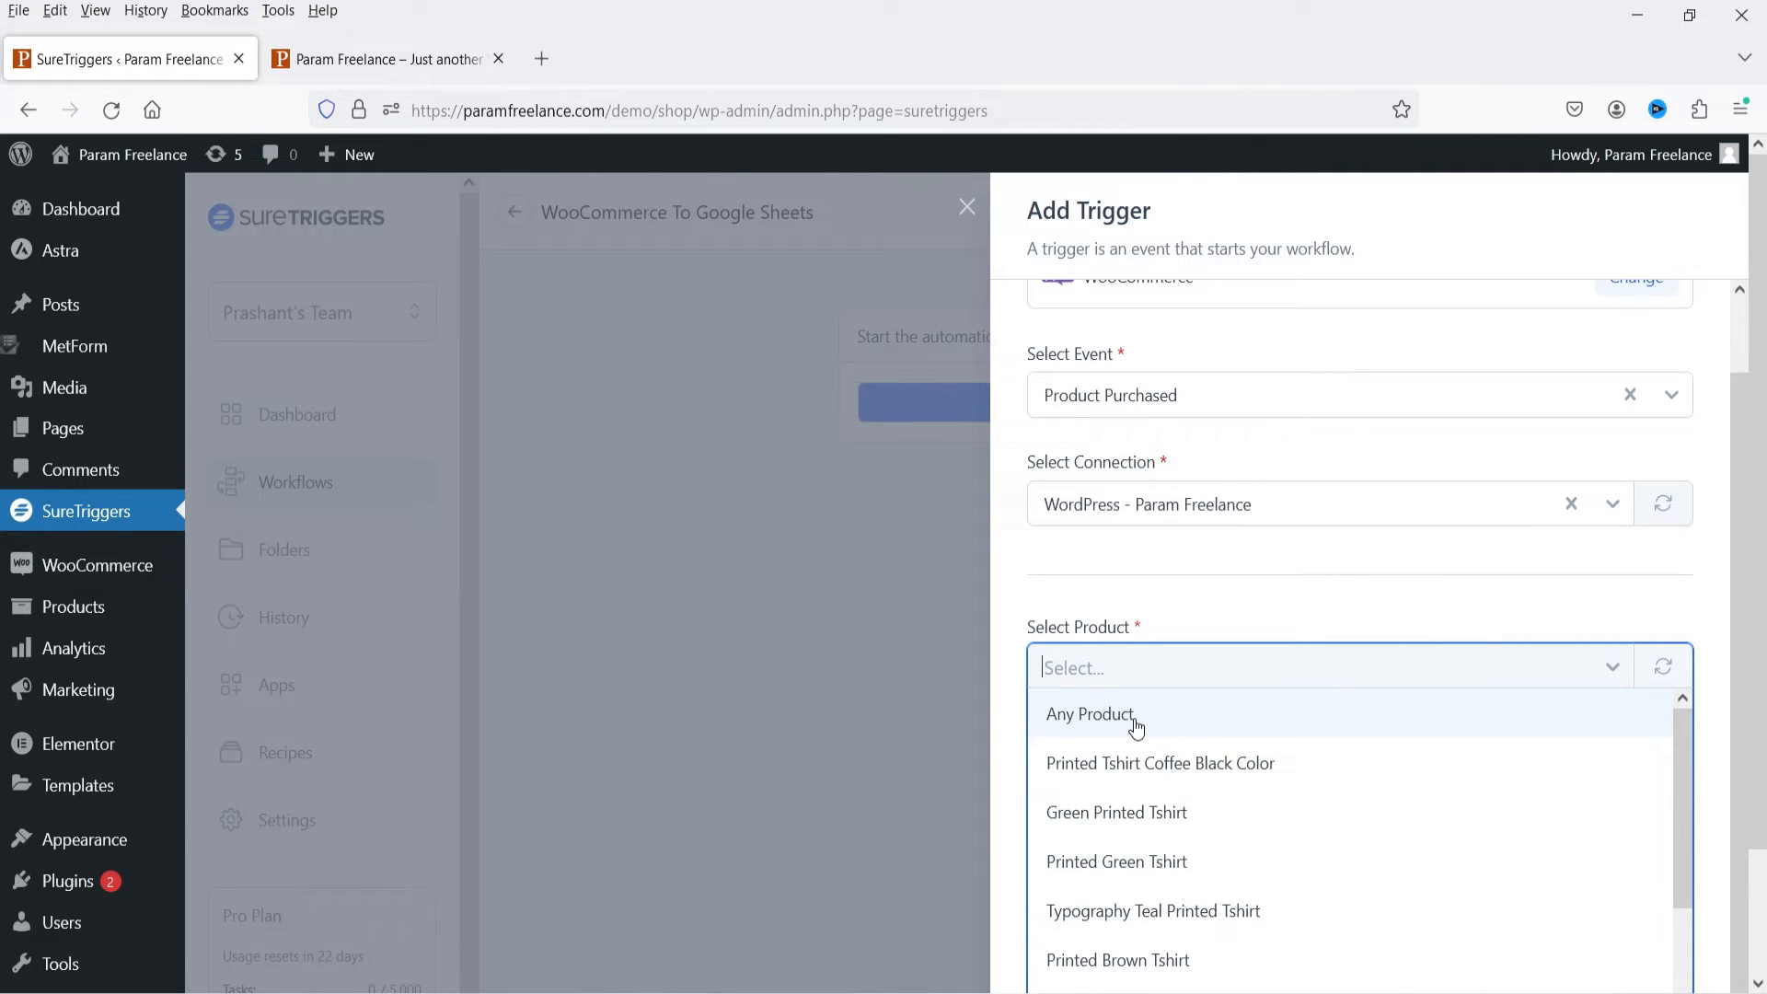
{"action": "scroll", "coordinate": [1307, 776], "scroll_direction": "down", "scroll_amount": 2}
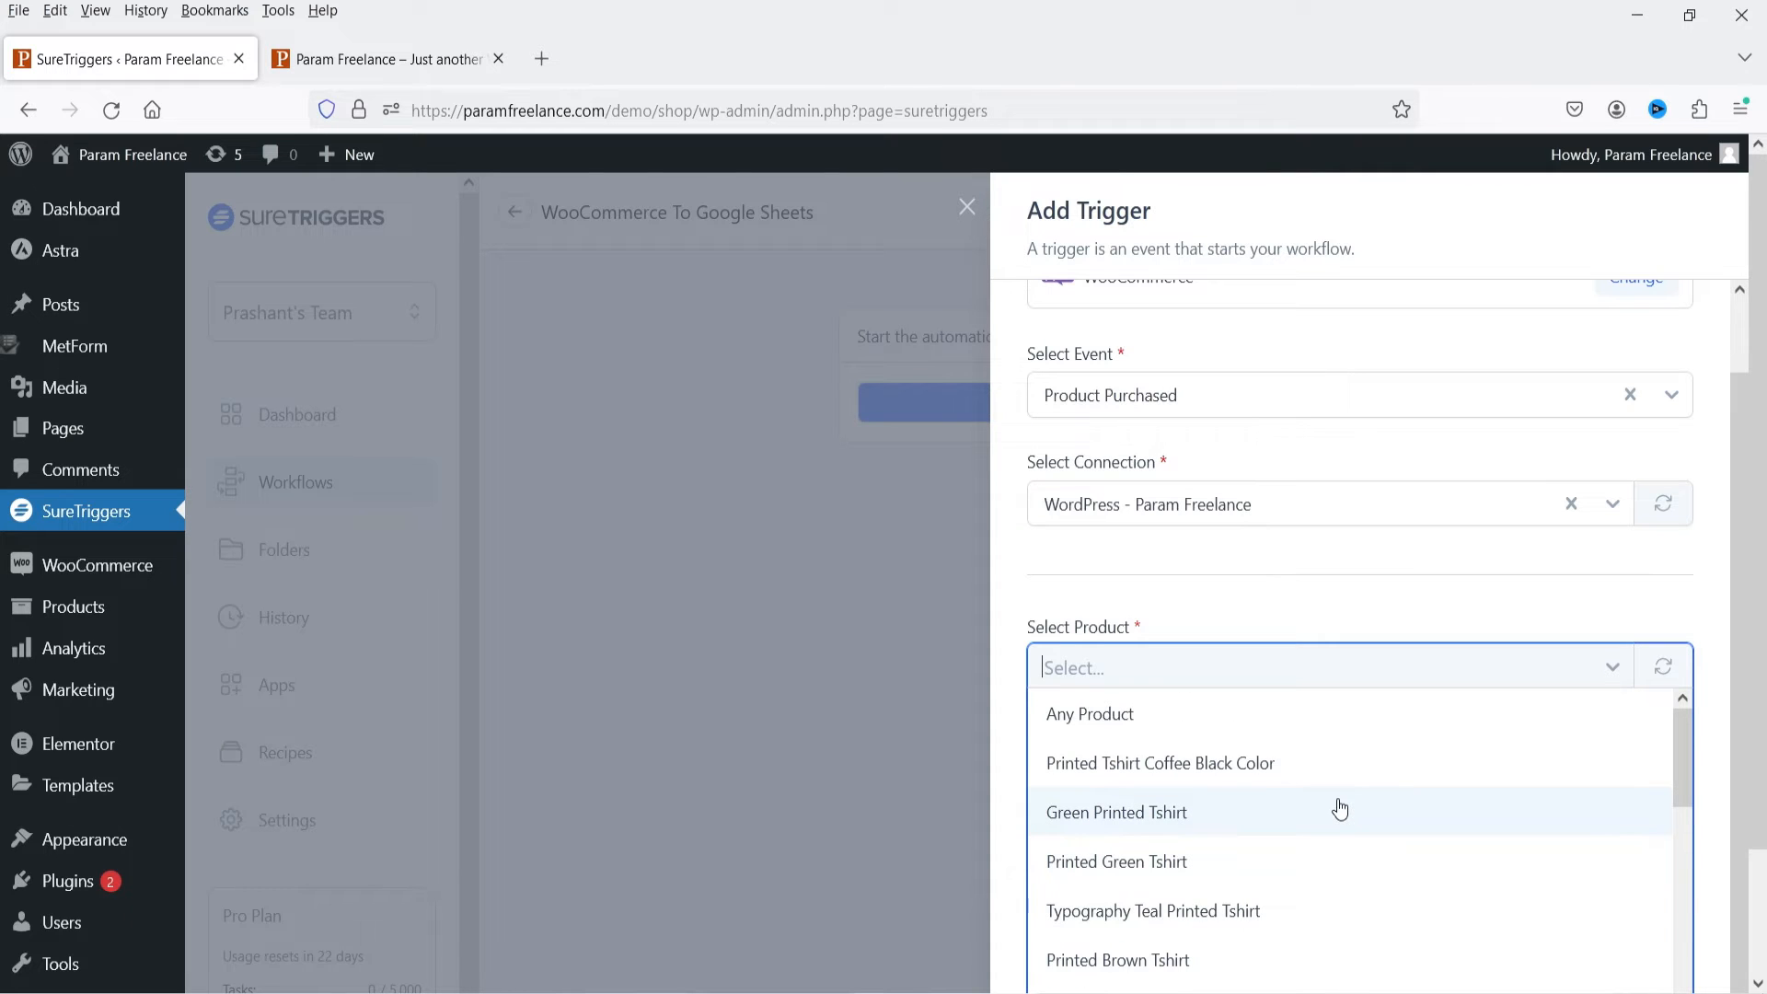
{"action": "left_click", "coordinate": [1063, 716]}
{"action": "scroll", "coordinate": [1230, 582], "scroll_direction": "down", "scroll_amount": 3}
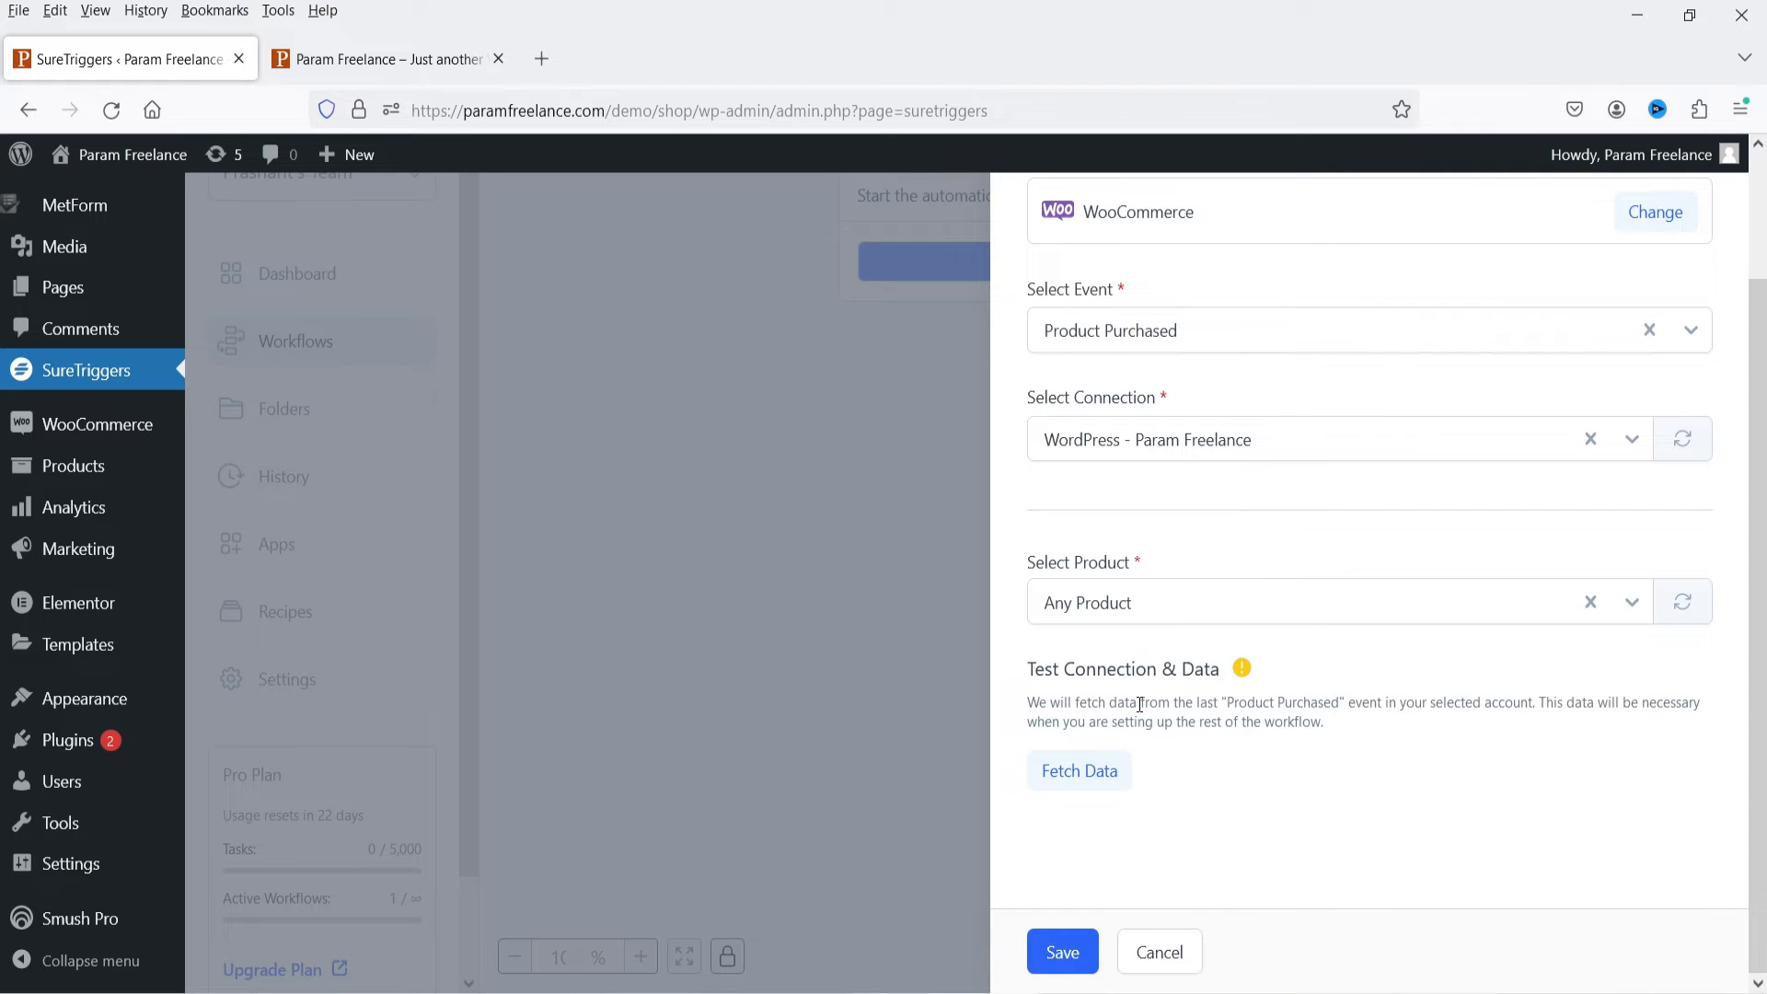
{"action": "left_click", "coordinate": [1097, 780]}
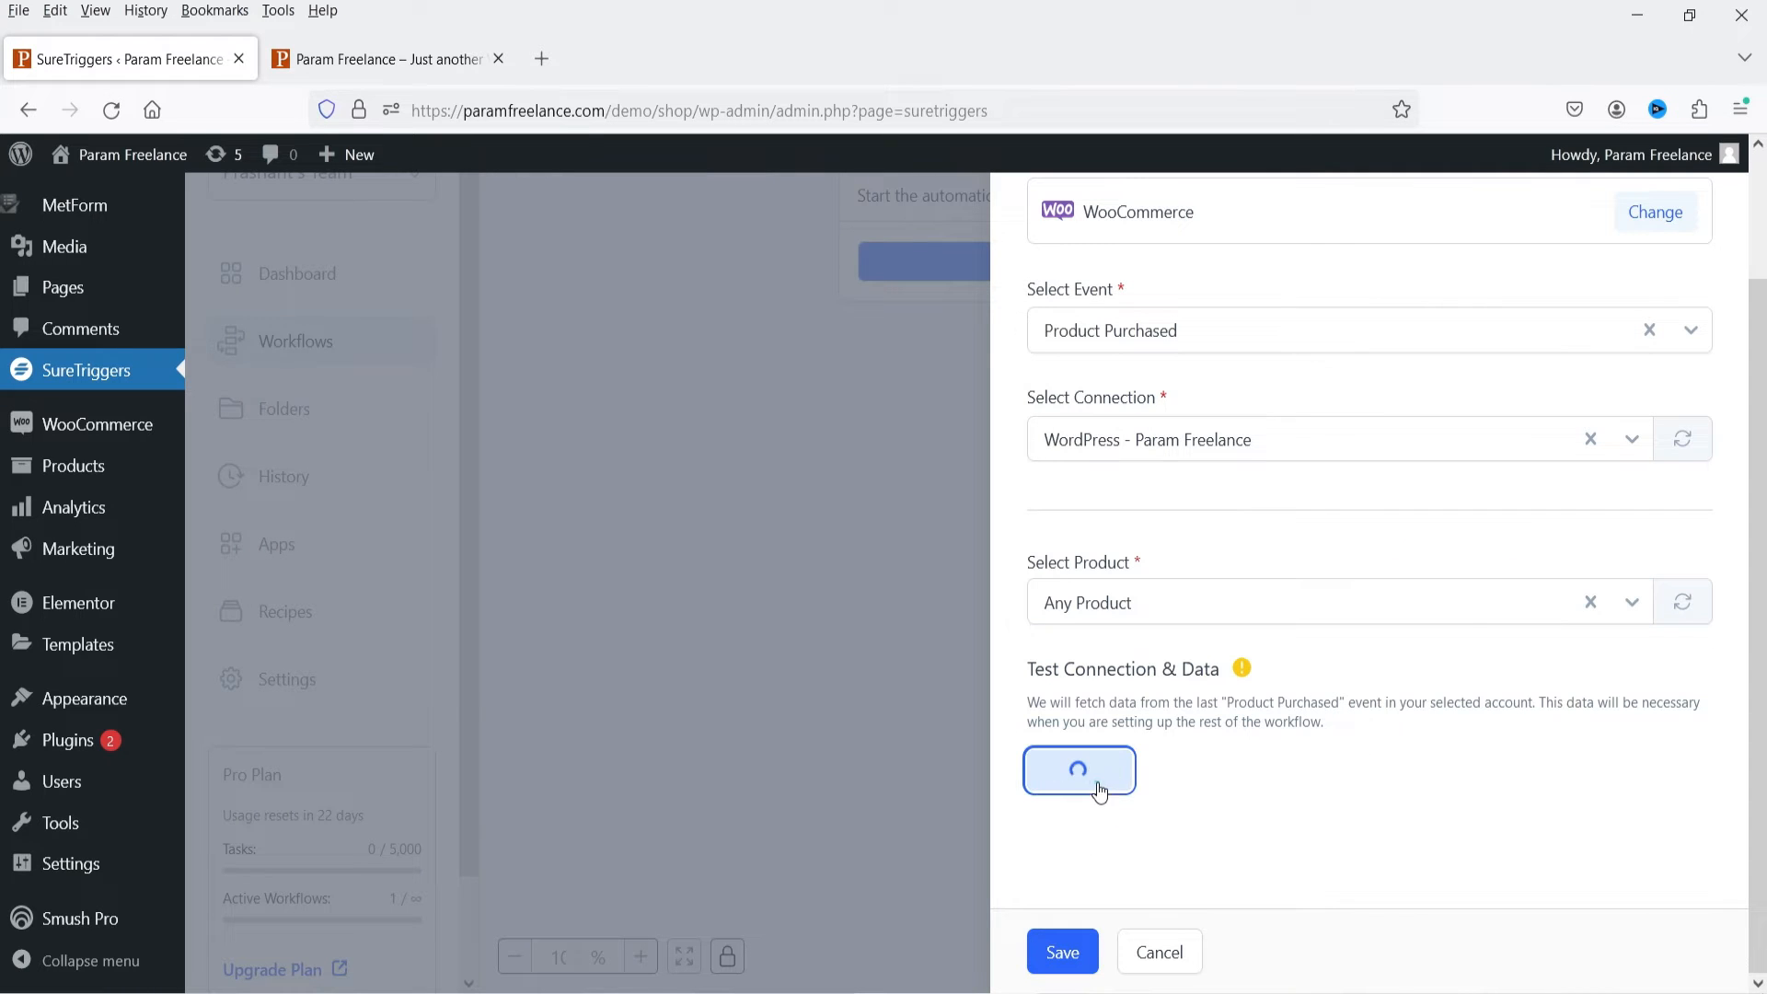
{"action": "scroll", "coordinate": [1469, 609], "scroll_direction": "down", "scroll_amount": 5}
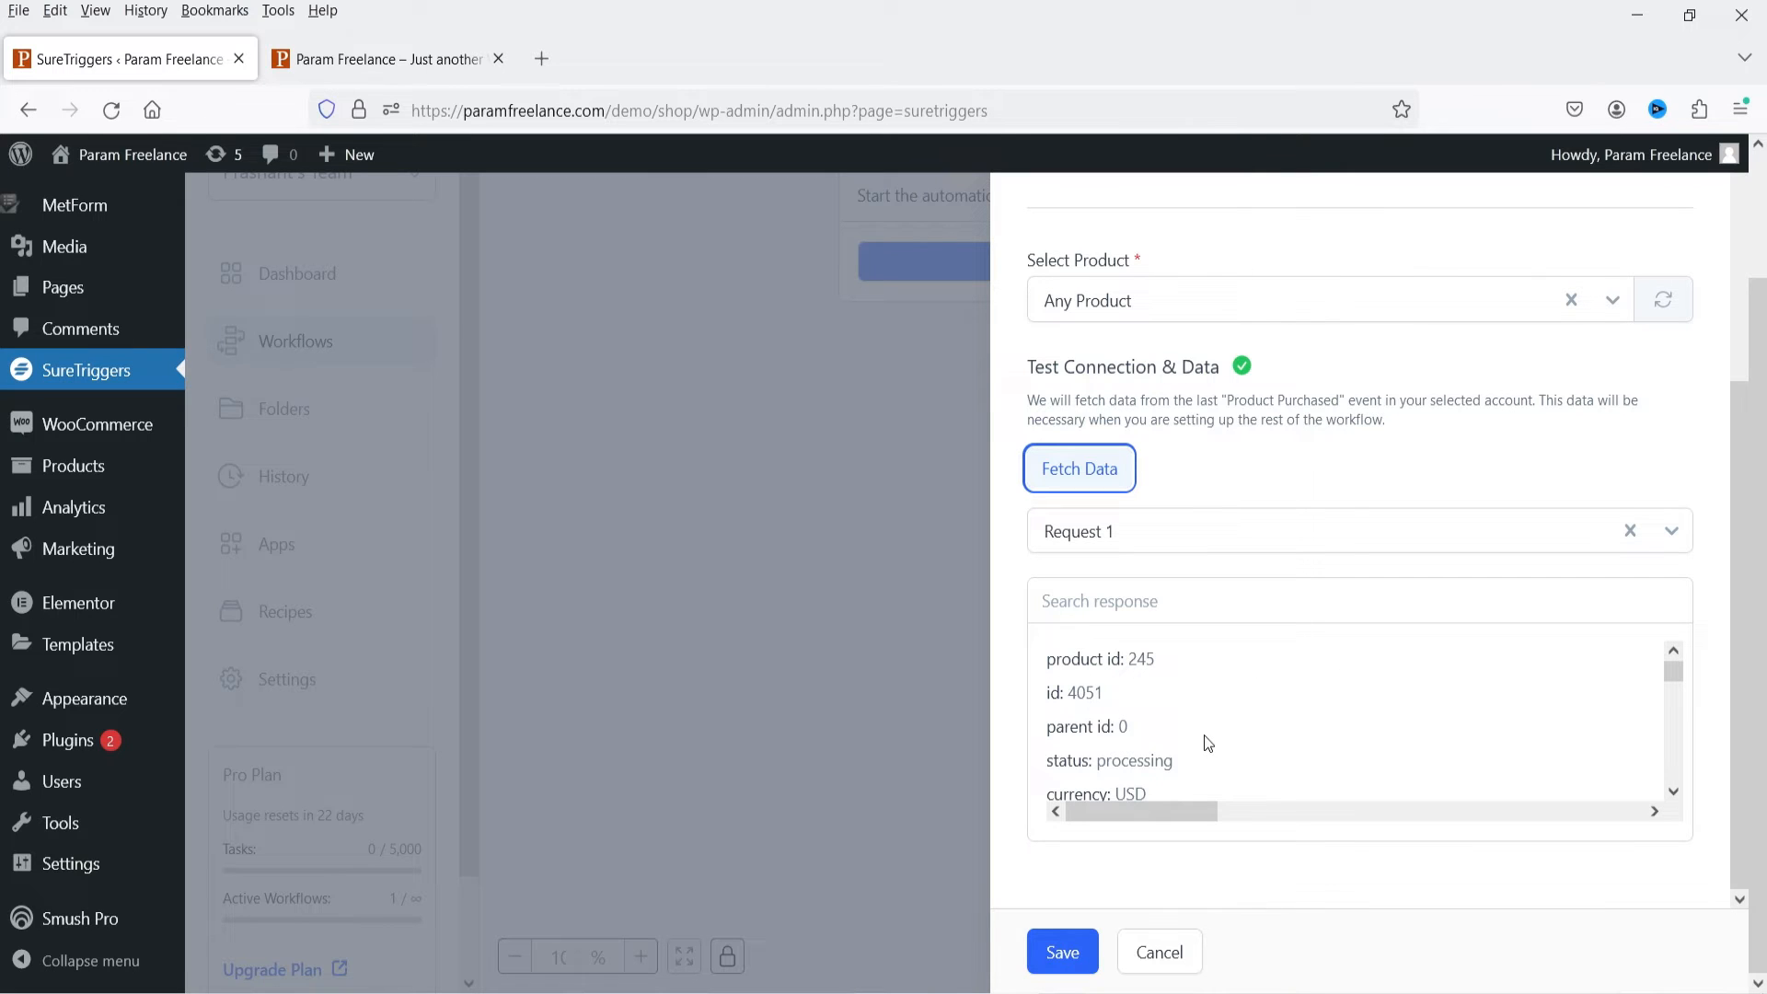
Examine the fetched order response for the billing, shipping and product fields it contains
{"action": "left_click_drag", "start_coordinate": [1673, 669], "coordinate": [1675, 683]}
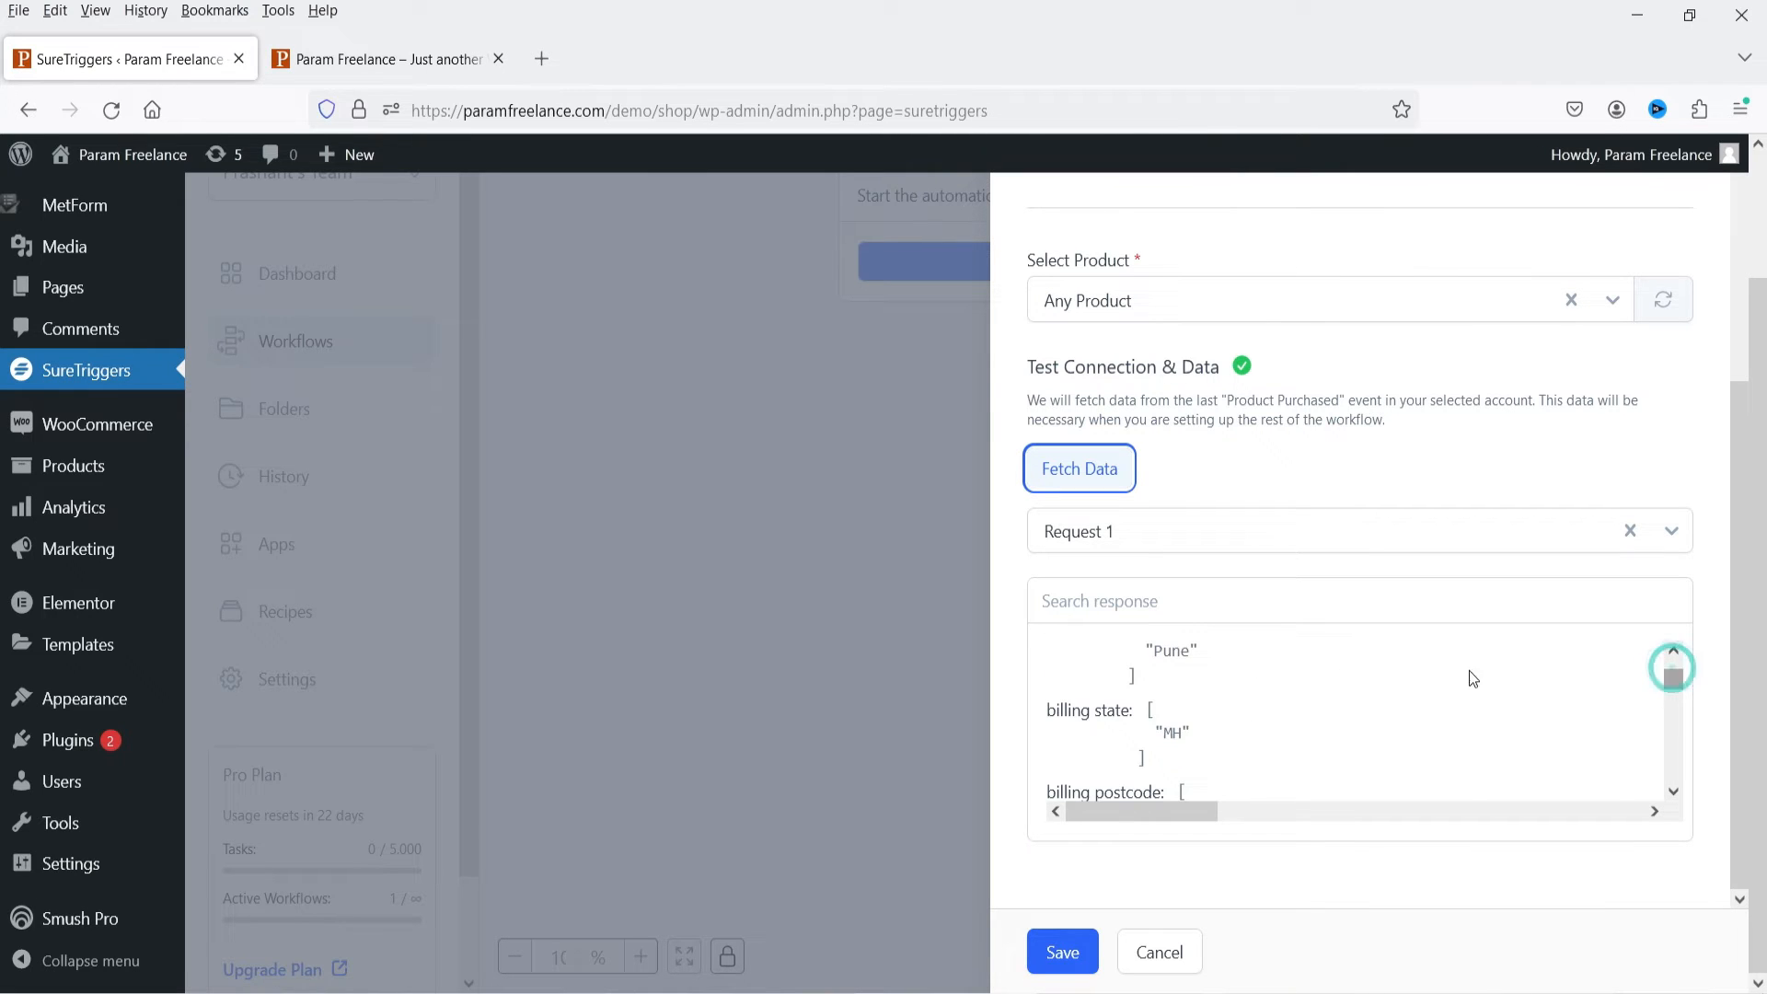
{"action": "left_click", "coordinate": [1673, 791]}
{"action": "left_click", "coordinate": [1673, 797]}
{"action": "left_click", "coordinate": [1673, 797]}
{"action": "left_click", "coordinate": [1673, 797]}
{"action": "left_click", "coordinate": [1673, 797]}
{"action": "left_click", "coordinate": [1673, 797]}
{"action": "left_click", "coordinate": [1673, 797]}
{"action": "left_click", "coordinate": [1673, 797]}
{"action": "left_click", "coordinate": [1673, 797]}
{"action": "left_click", "coordinate": [1673, 792]}
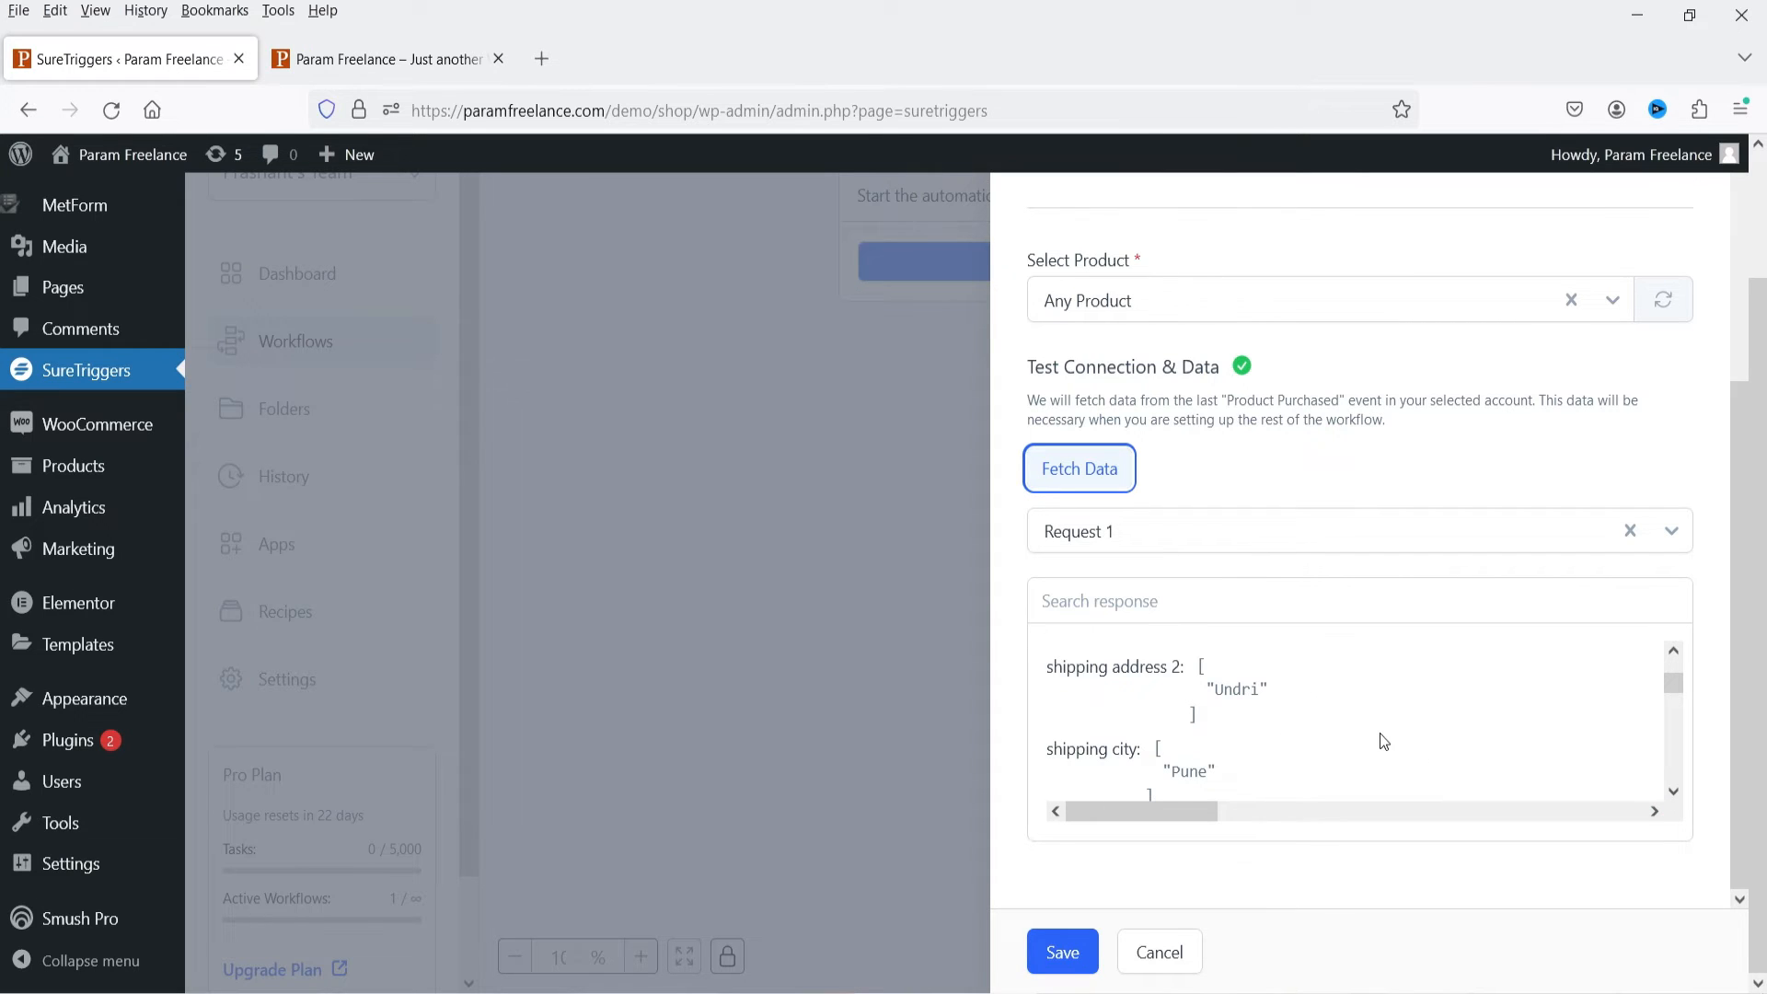
{"action": "scroll", "coordinate": [1380, 731], "scroll_direction": "down", "scroll_amount": 5}
{"action": "left_click_drag", "start_coordinate": [1675, 707], "coordinate": [1665, 648]}
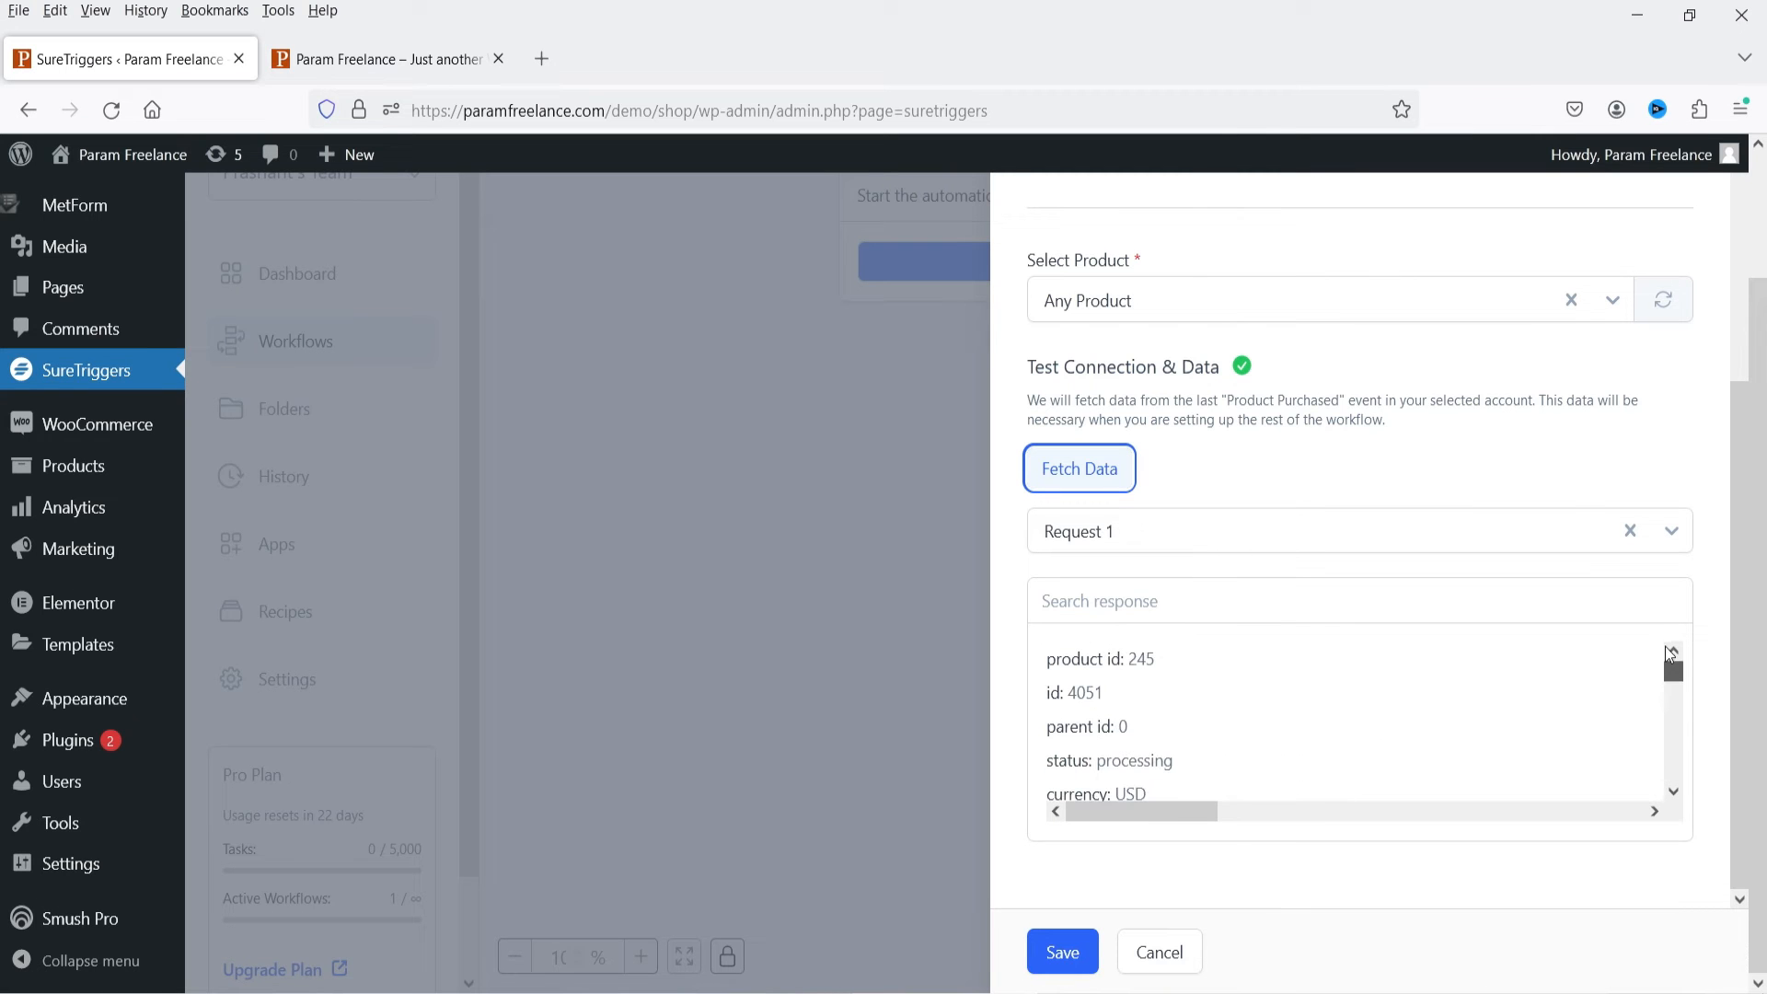
Save the WooCommerce Product Purchased trigger
{"action": "left_click", "coordinate": [1368, 884]}
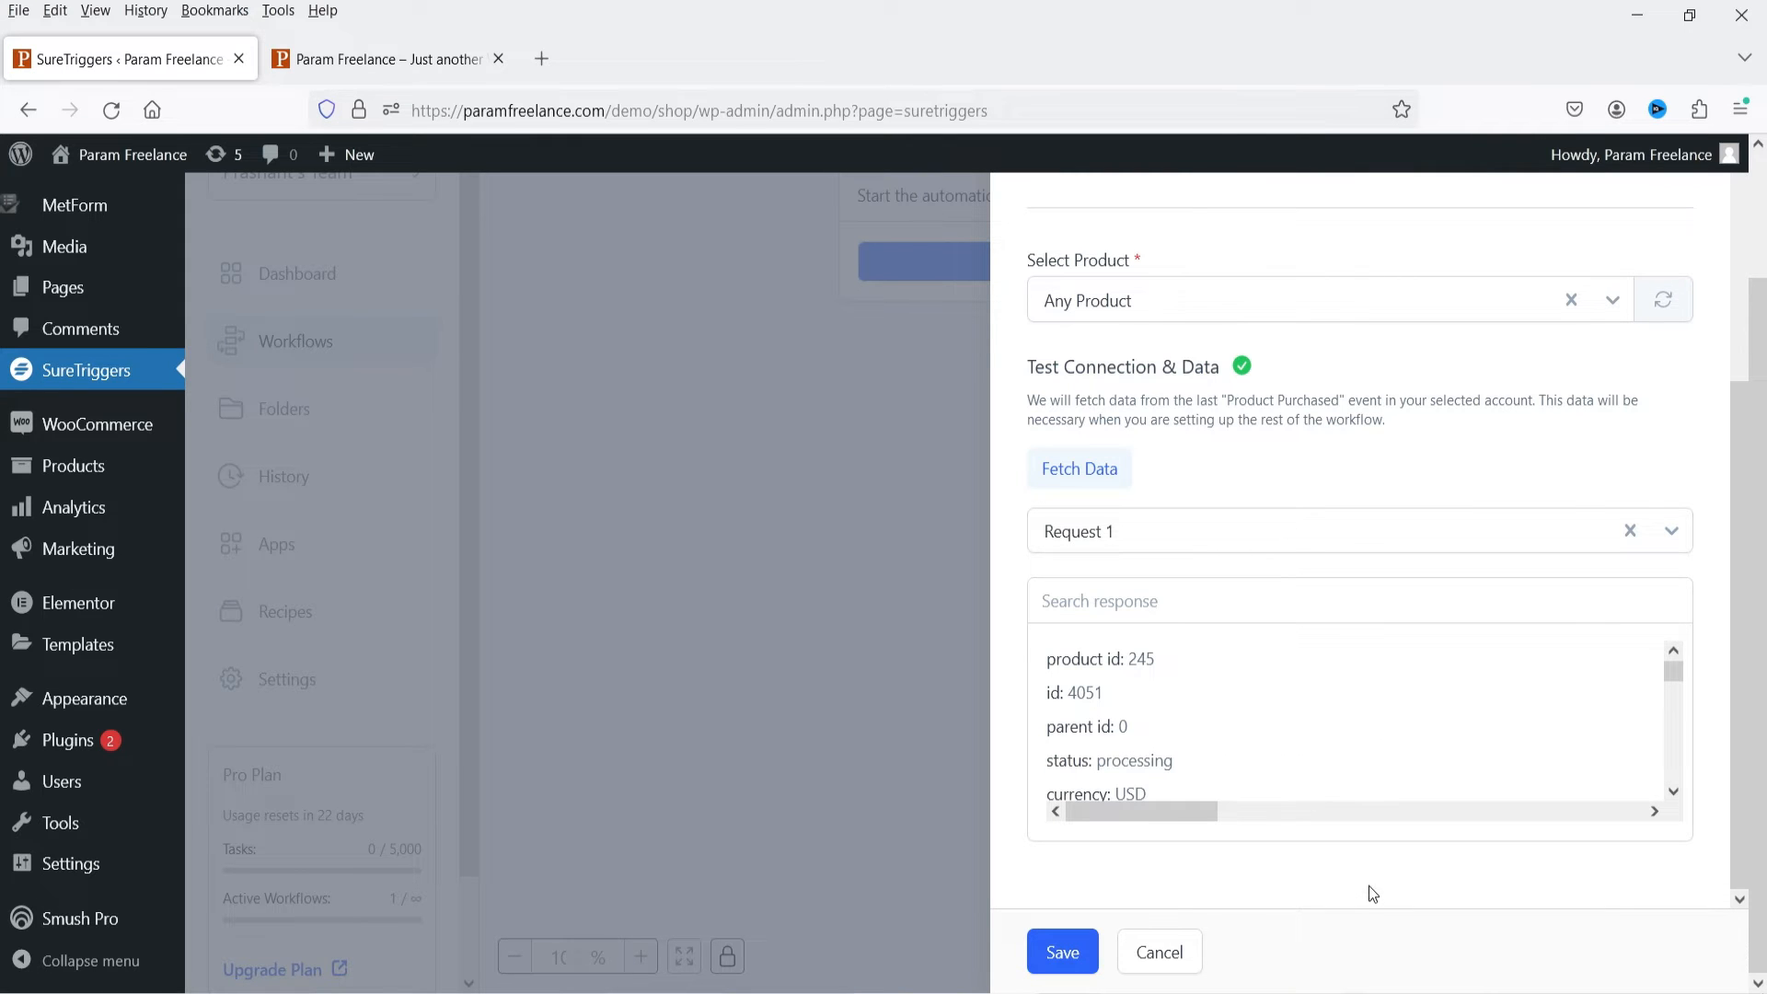
{"action": "left_click", "coordinate": [1059, 953]}
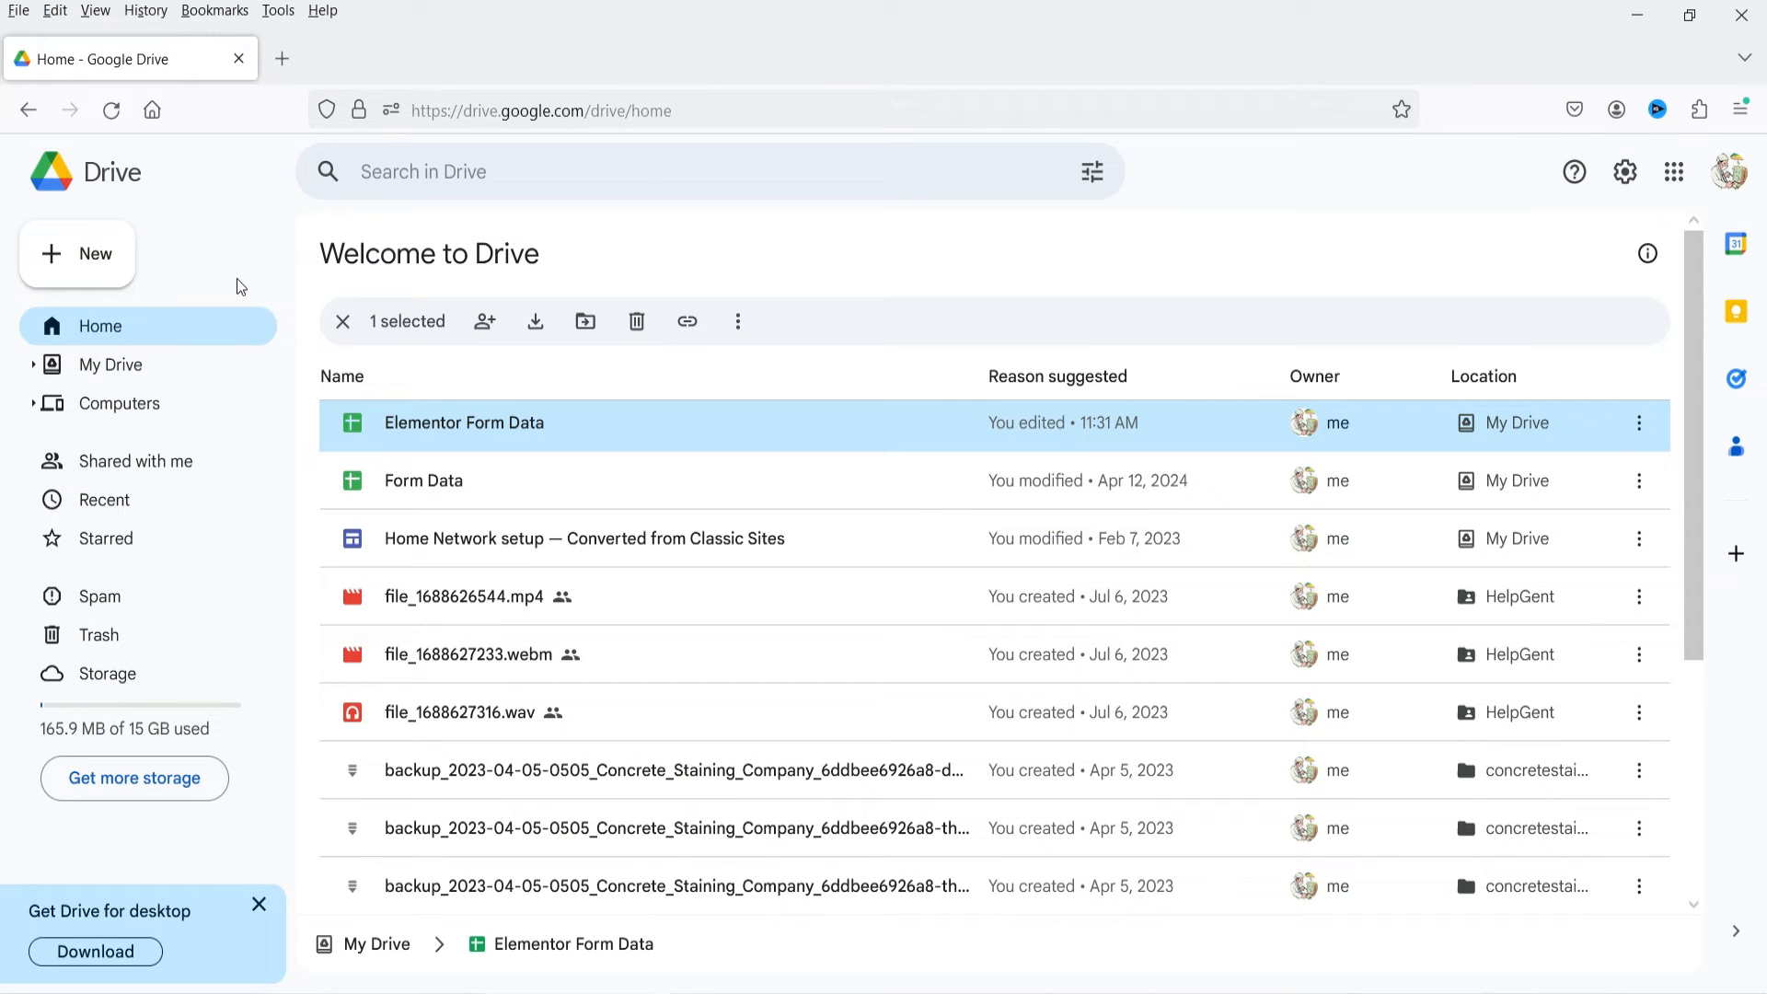
In Google Drive, create a new Google Sheets spreadsheet and name it "WooCommerce Order Data"
{"action": "left_click", "coordinate": [79, 258]}
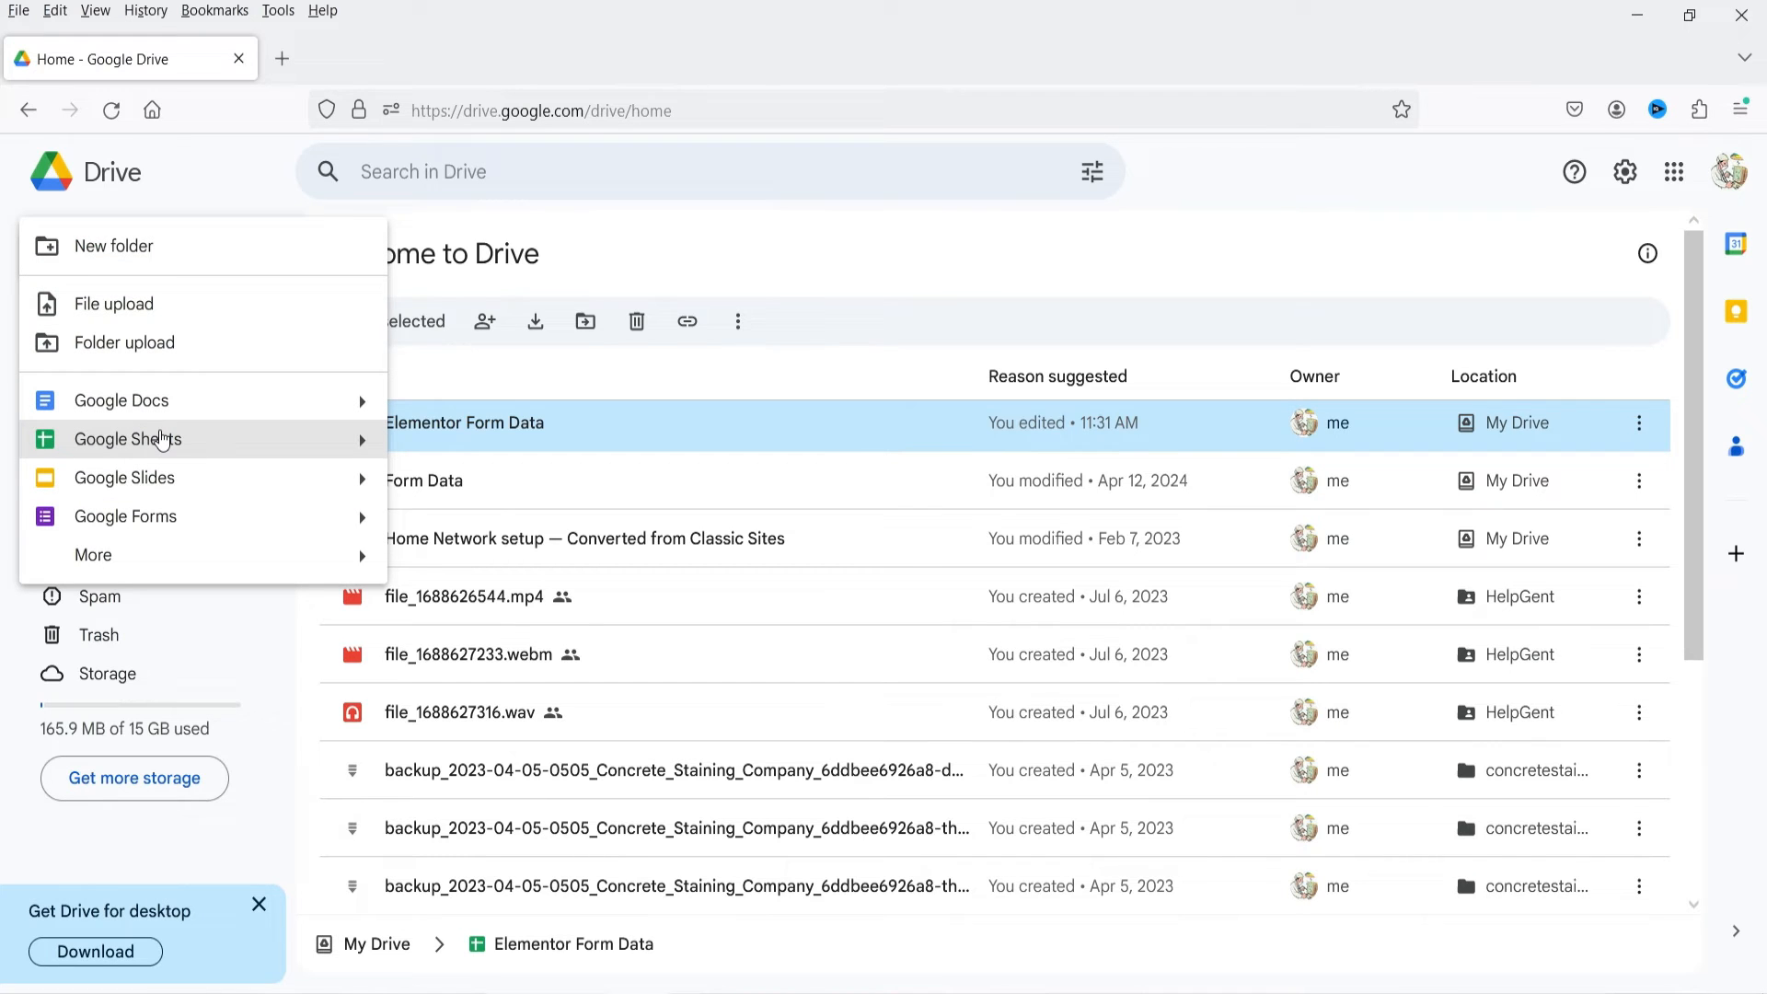
{"action": "left_click", "coordinate": [162, 440]}
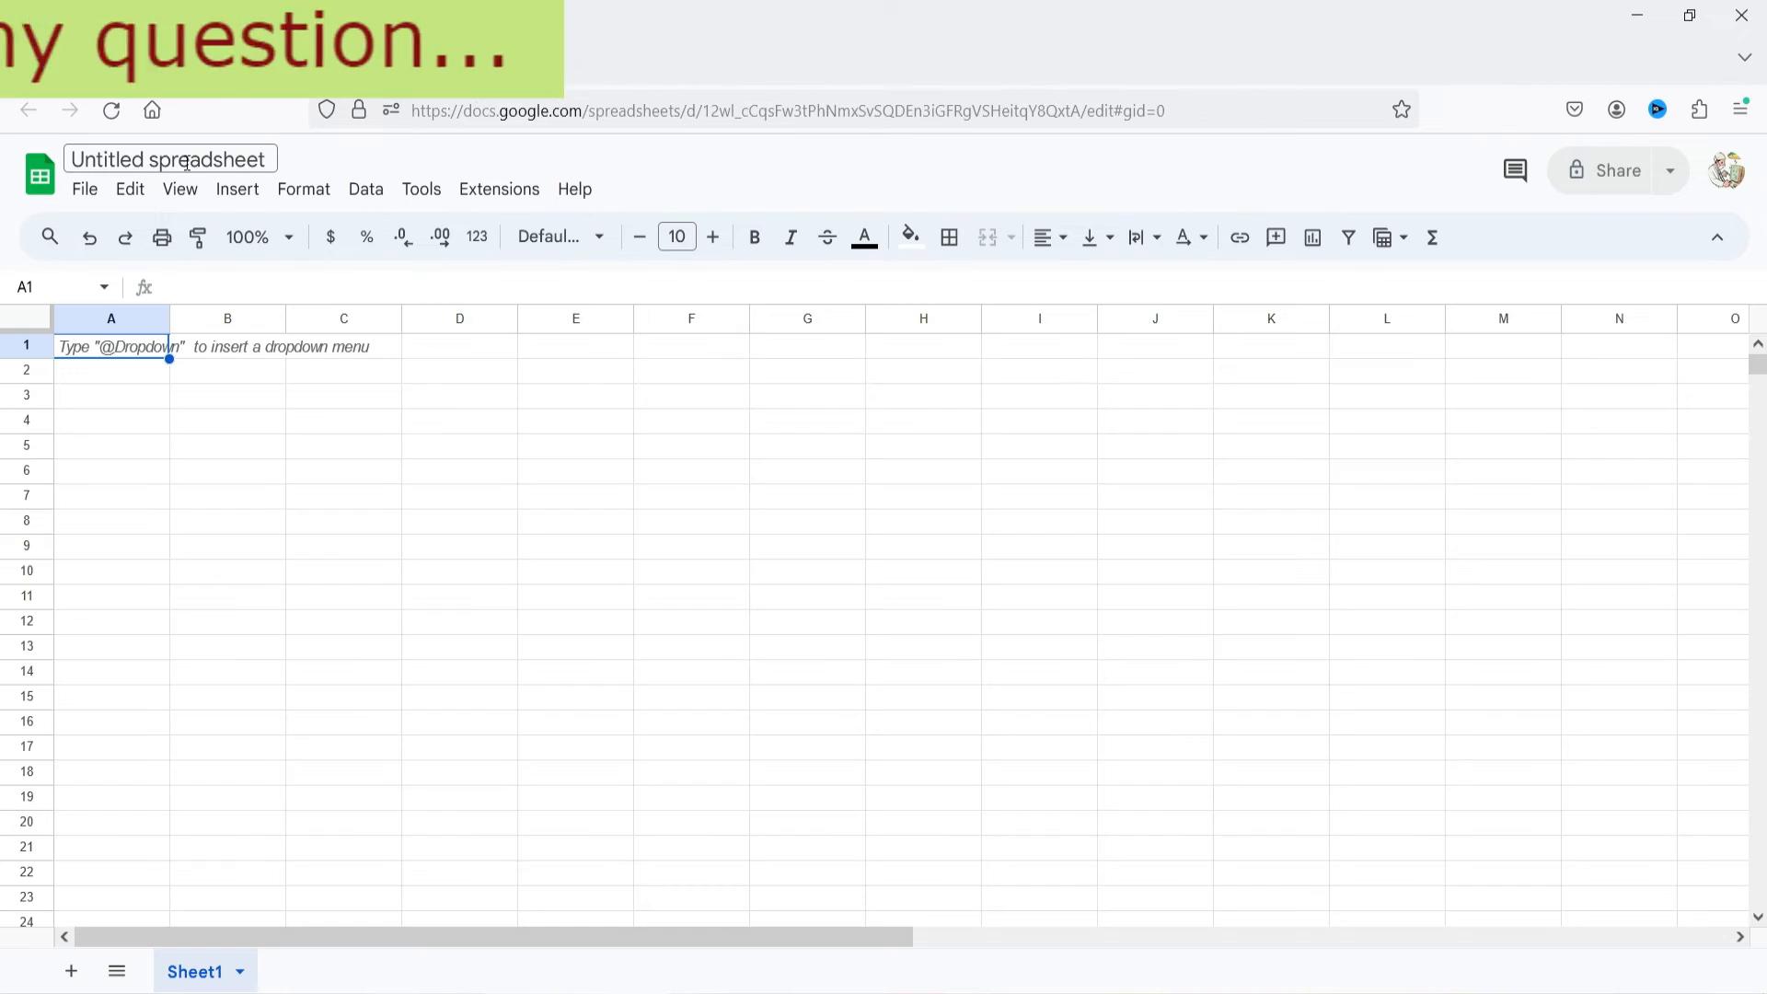
{"action": "left_click", "coordinate": [187, 163]}
{"action": "type", "text": "WooCommerce "}
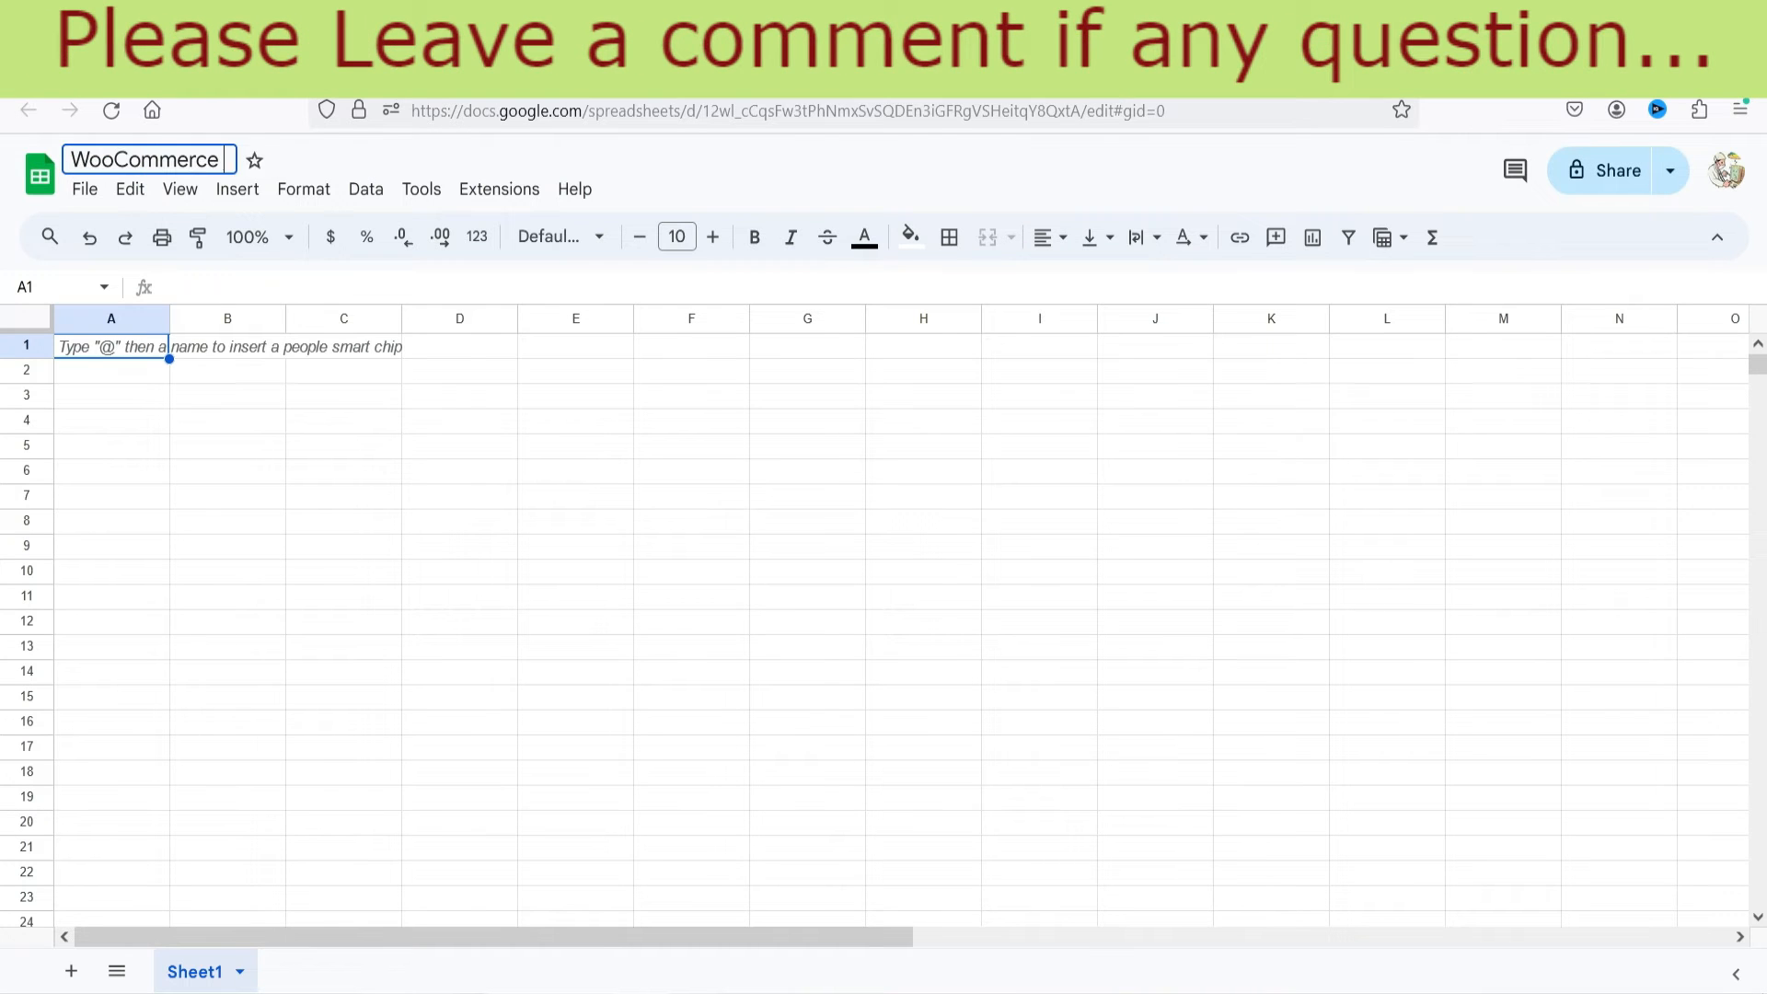
{"action": "type", "text": "Order Data"}
{"action": "left_click", "coordinate": [529, 537]}
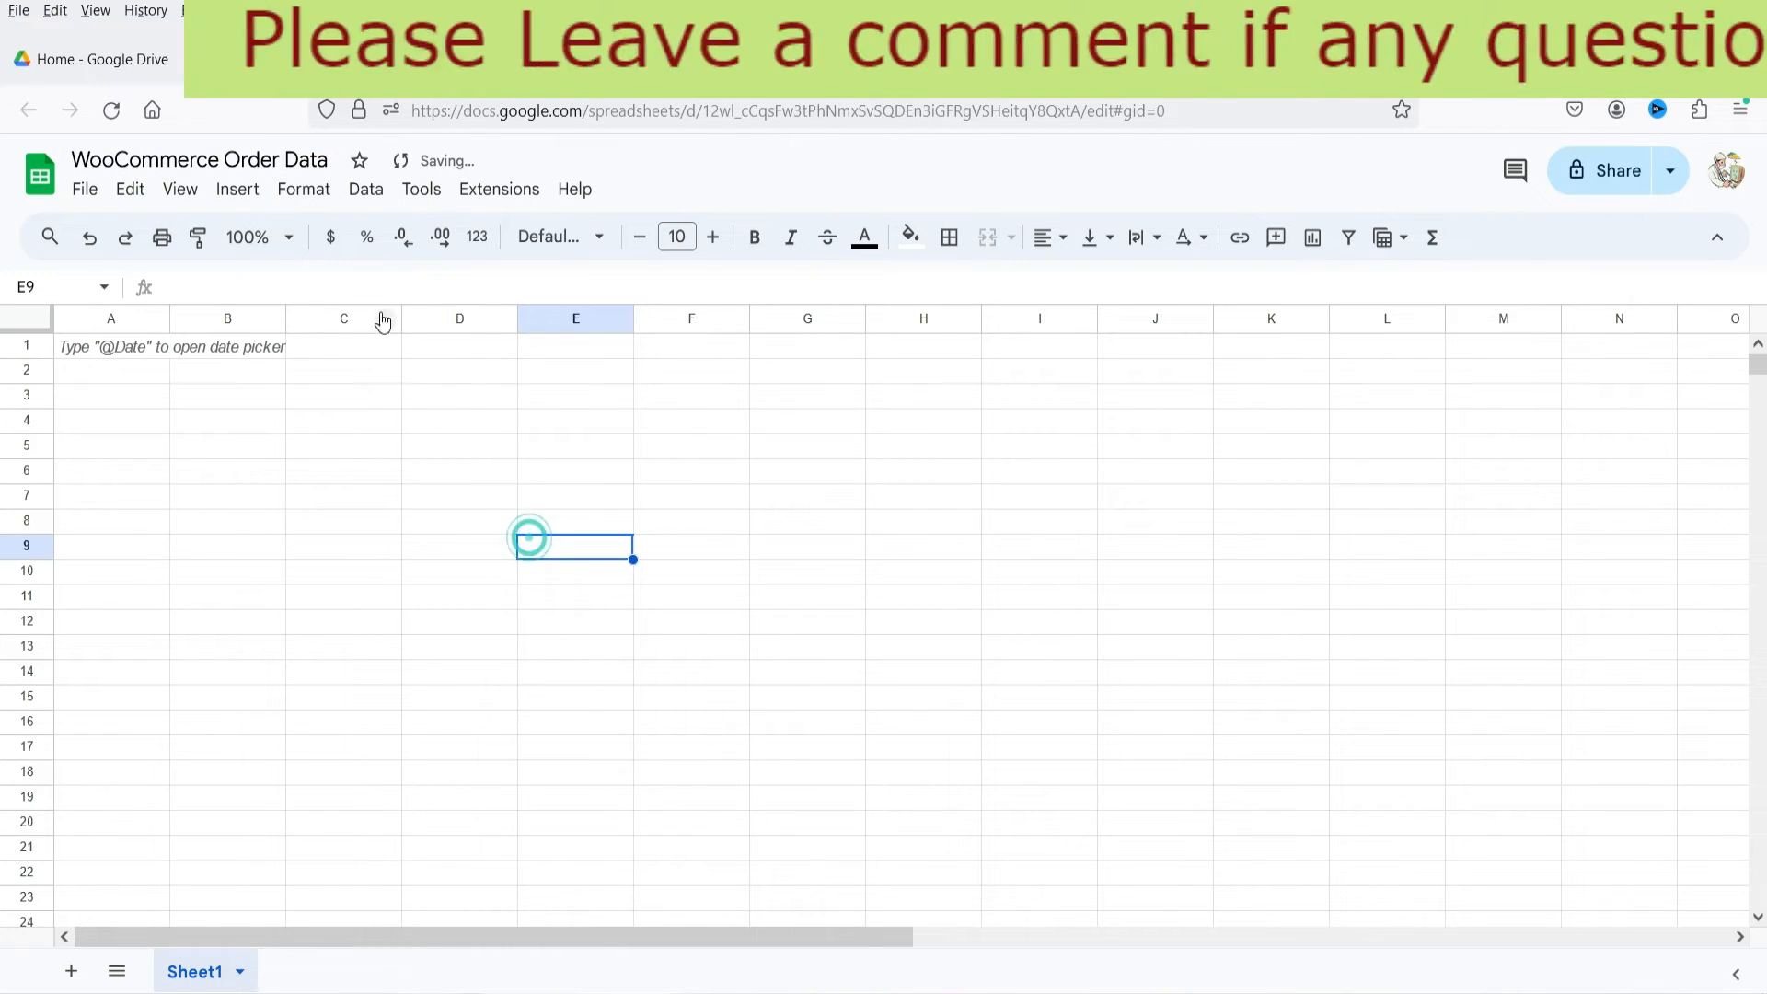
Enter the headers First Name, Last Name, Email and Phone in cells A1 to D1
{"action": "left_click", "coordinate": [126, 354]}
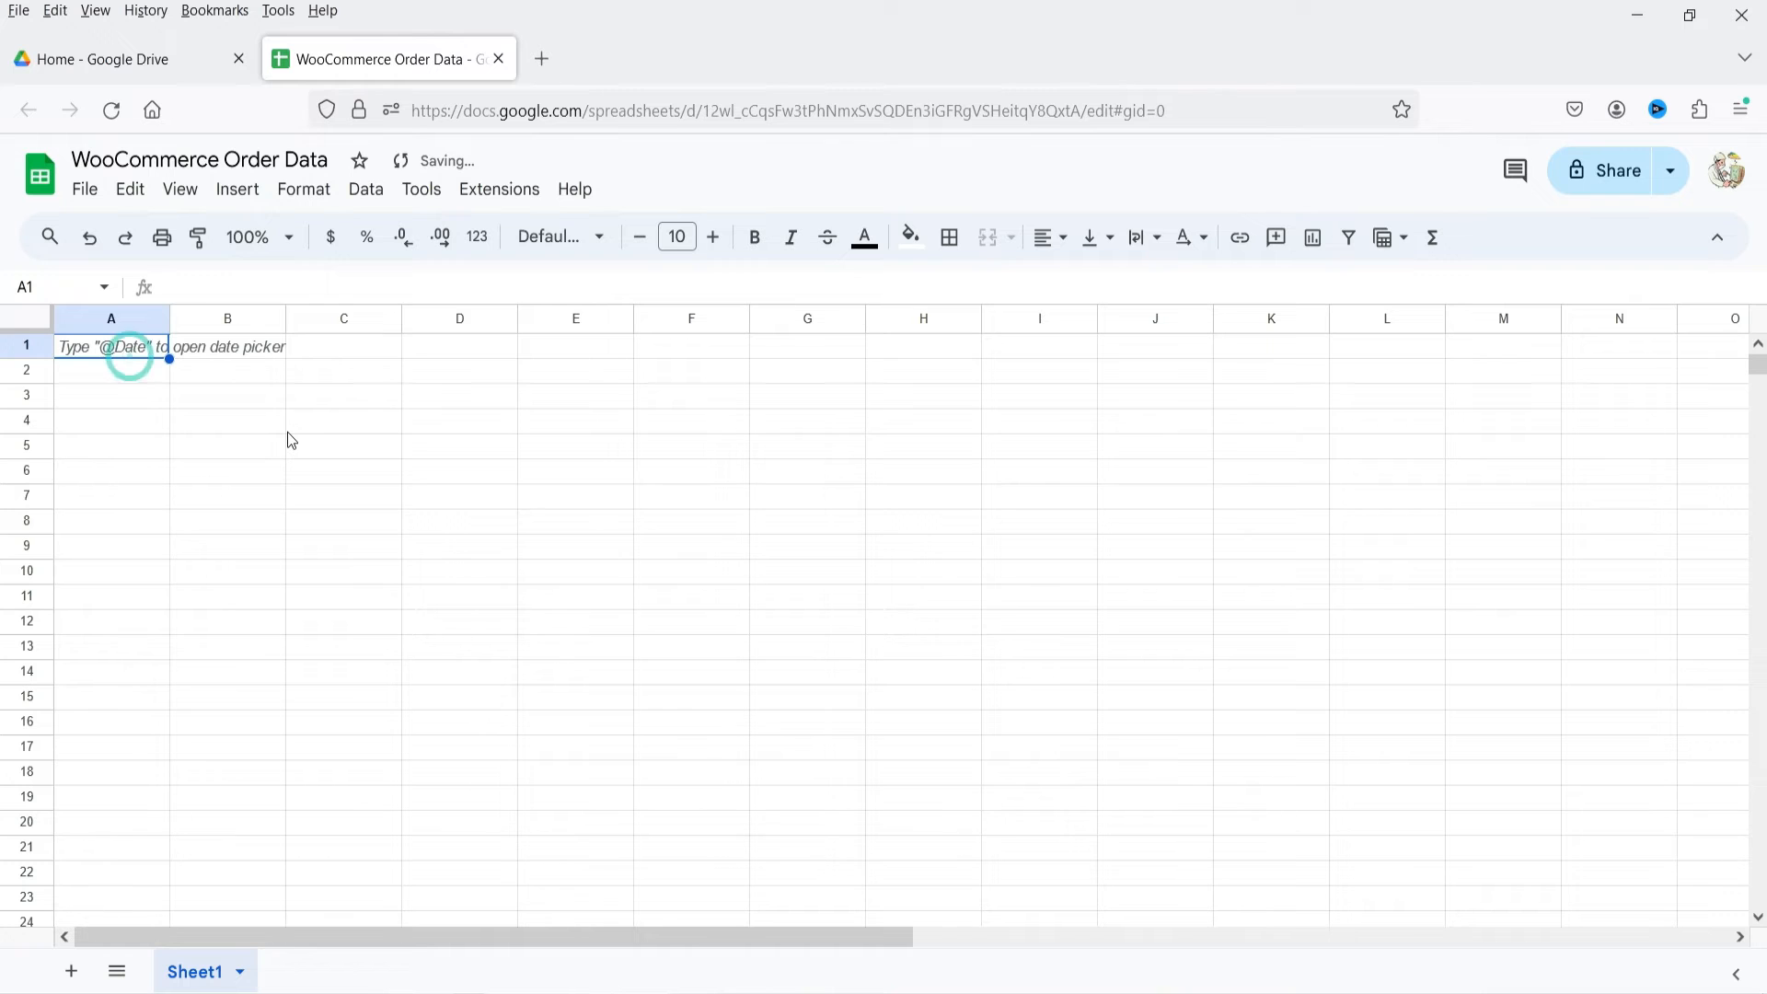
{"action": "type", "text": "Firs"}
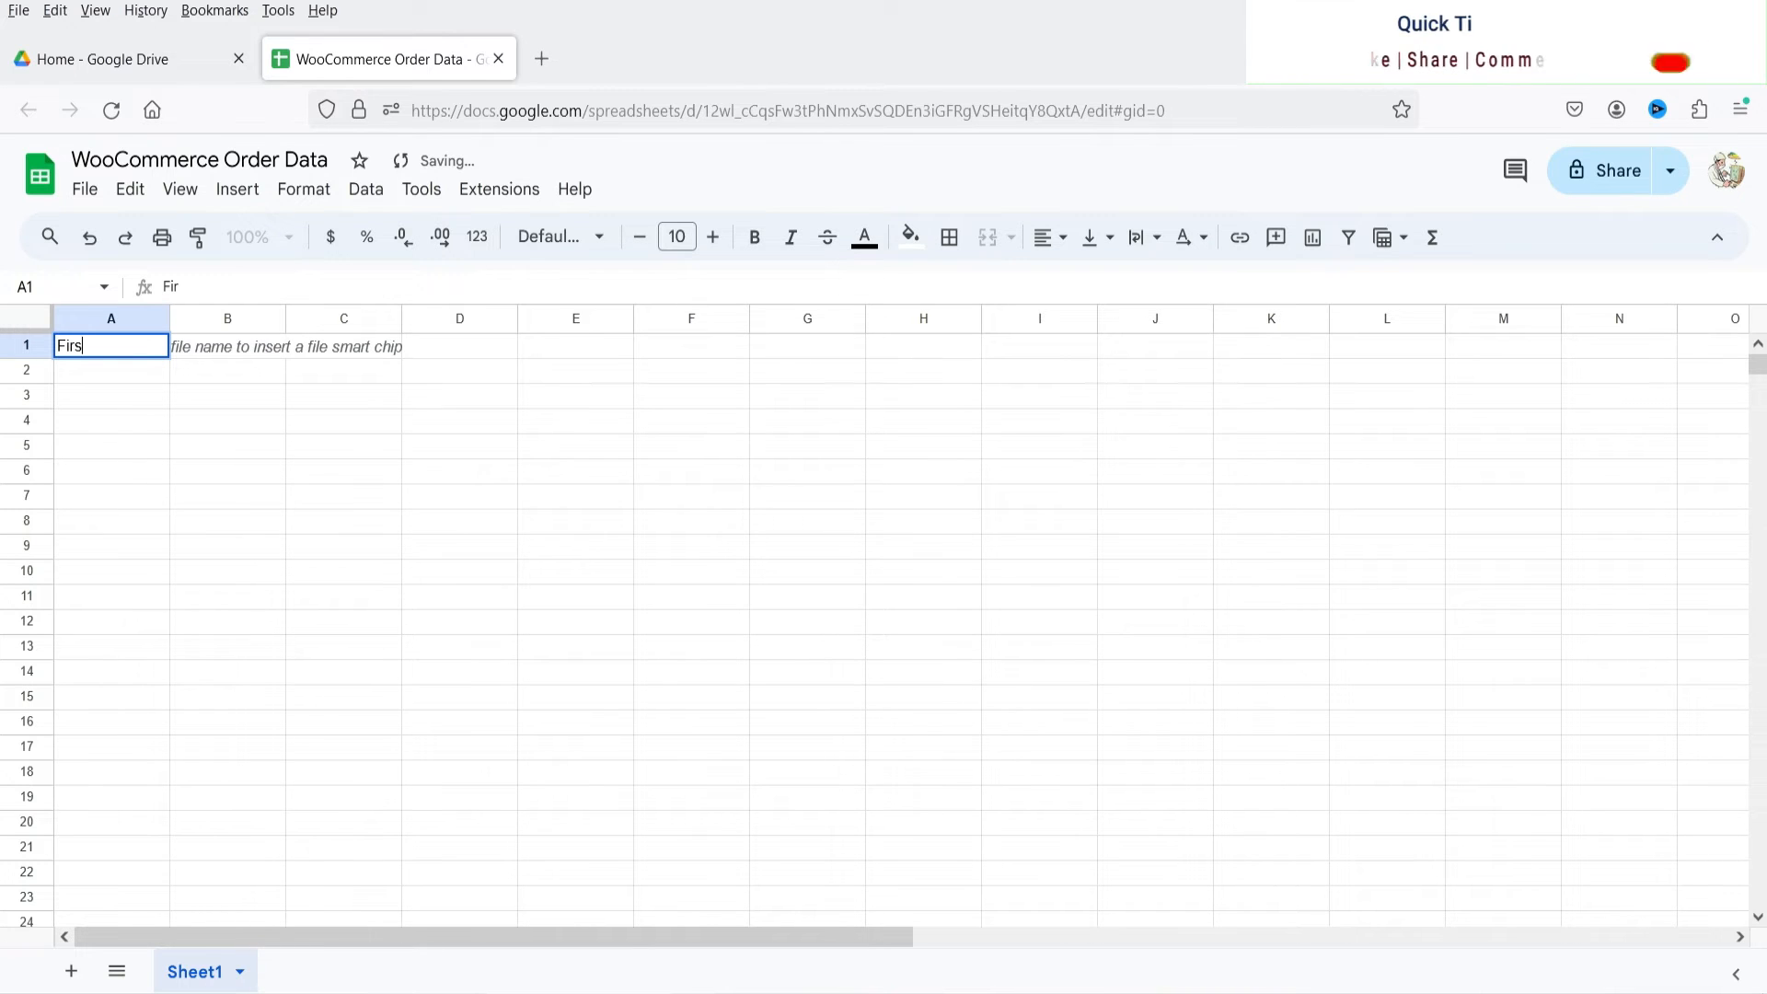
{"action": "type", "text": "t Name"}
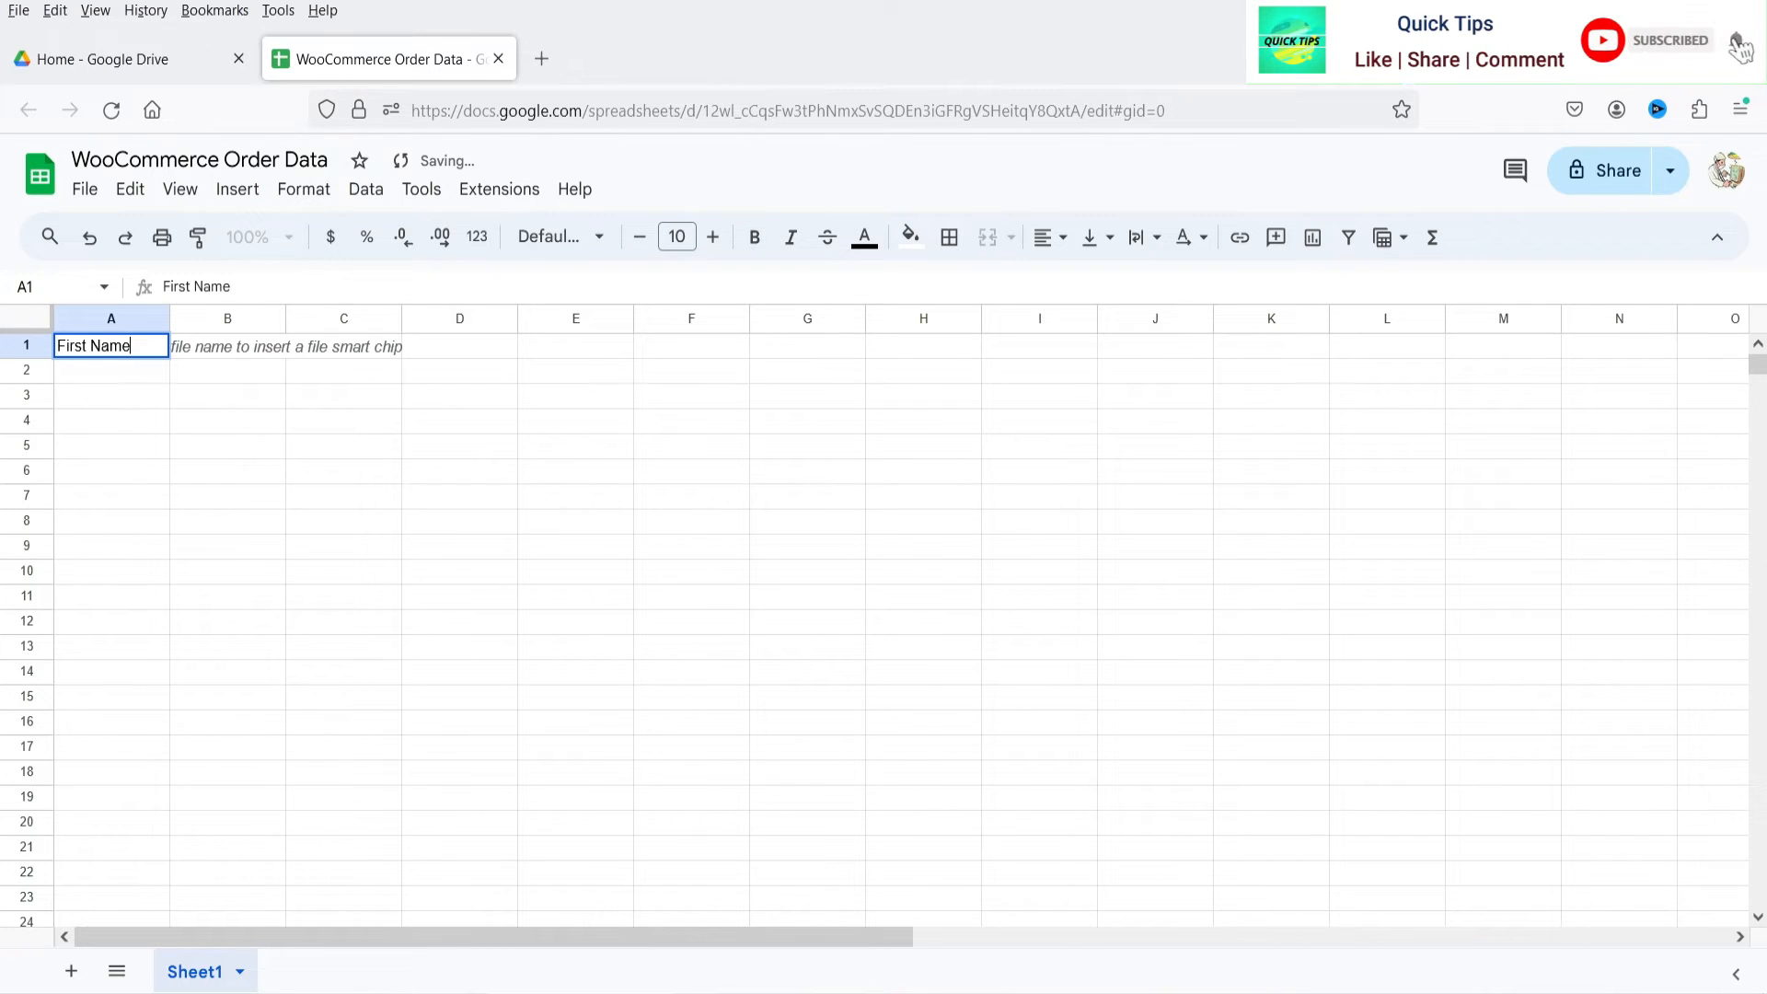
{"action": "key", "text": "Tab"}
{"action": "type", "text": "Last Name"}
{"action": "key", "text": "BackSpace"}
{"action": "type", "text": "me"}
{"action": "key", "text": "Tab"}
{"action": "type", "text": "Email"}
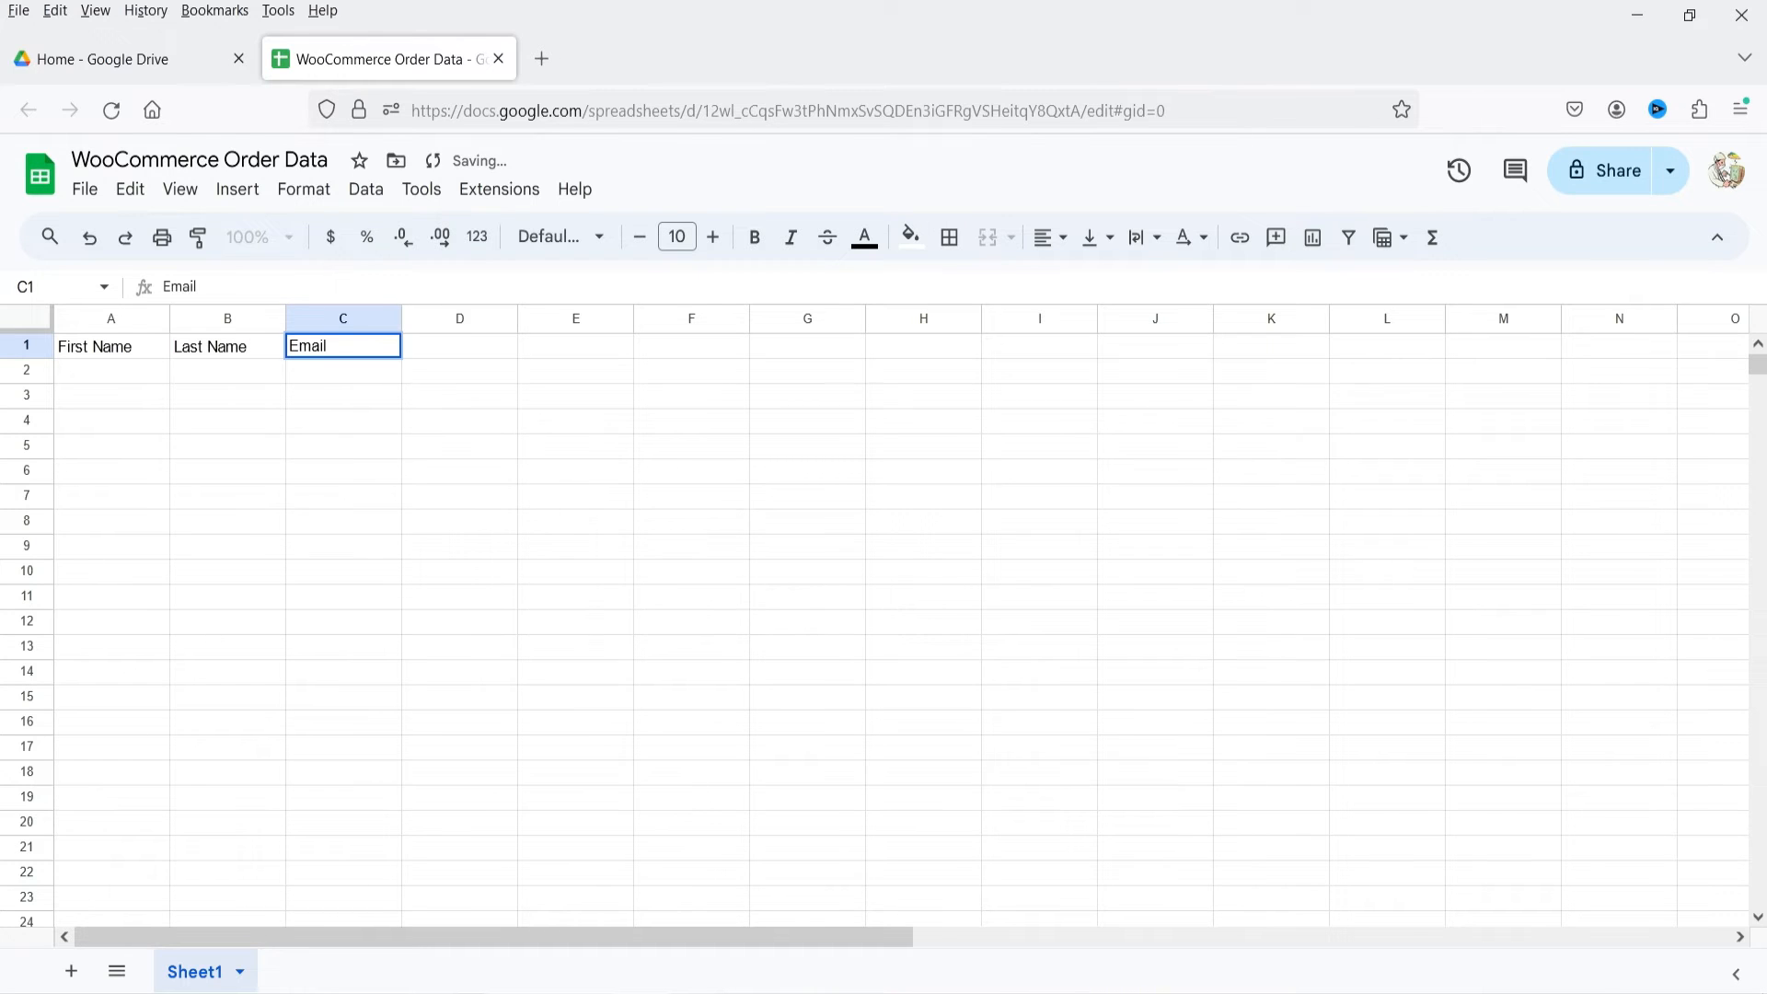
{"action": "key", "text": "Tab"}
{"action": "type", "text": "Phone"}
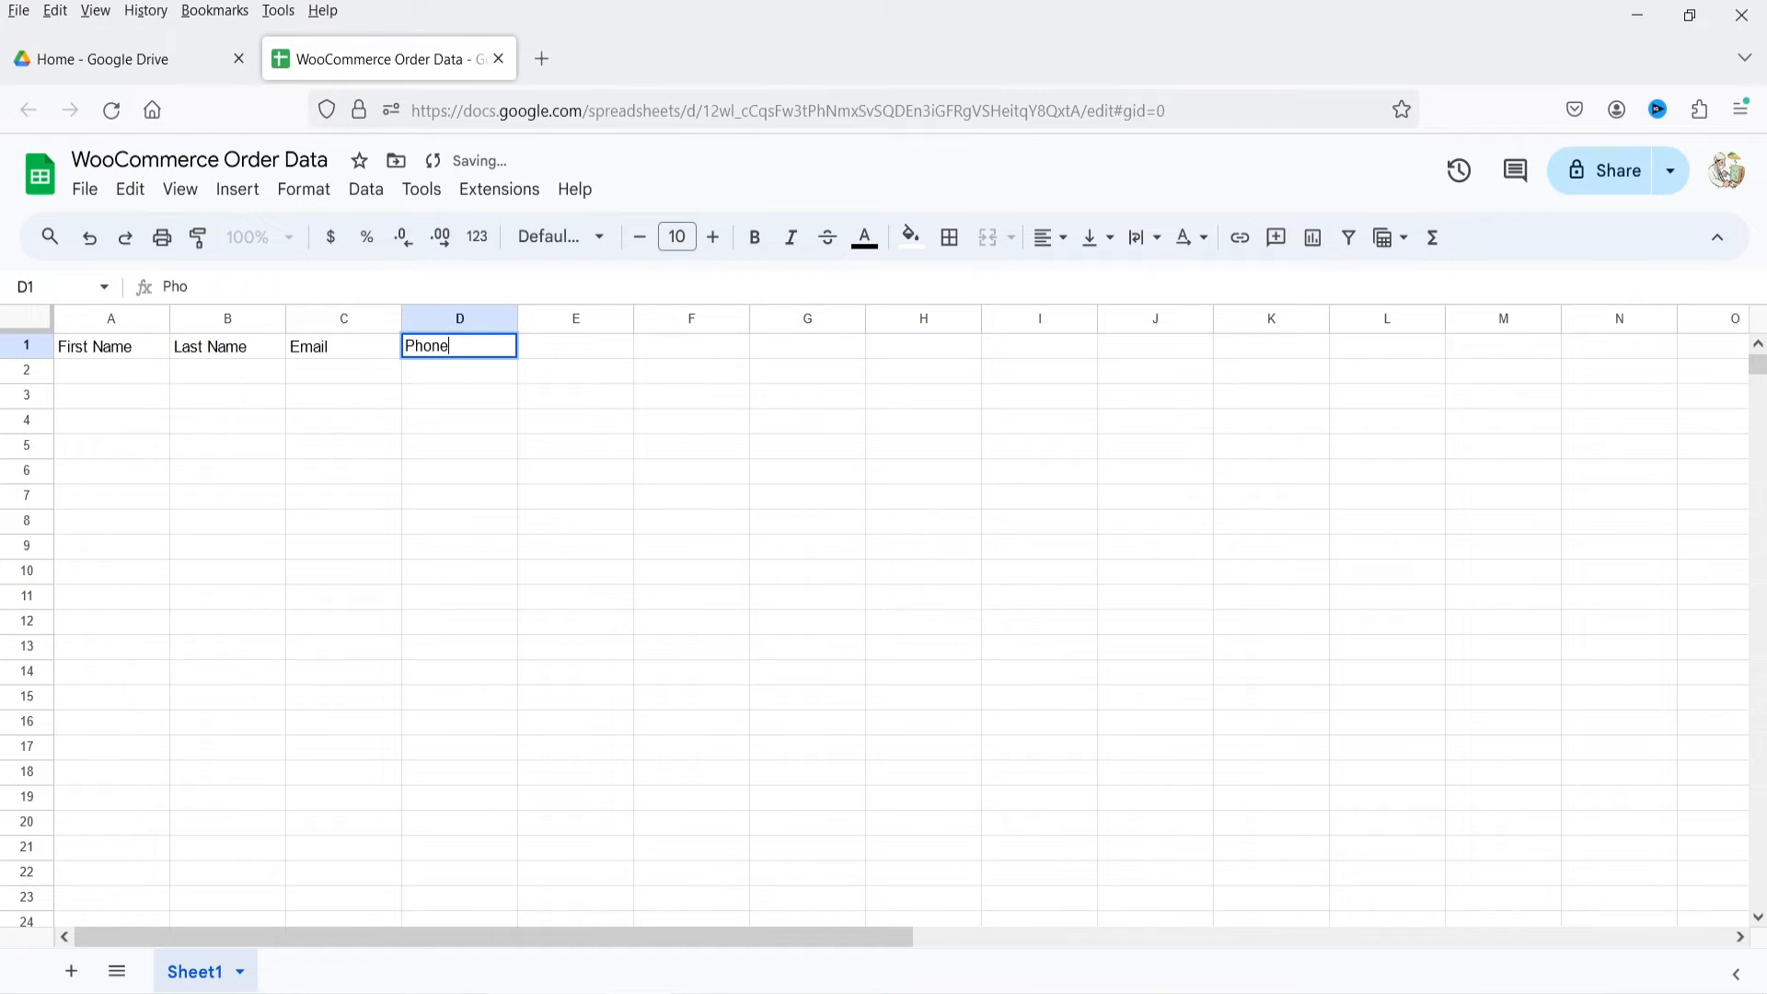
Enter the headers Address, City, State and Pin Code in cells E1 to H1
{"action": "key", "text": "Tab"}
{"action": "type", "text": "Address"}
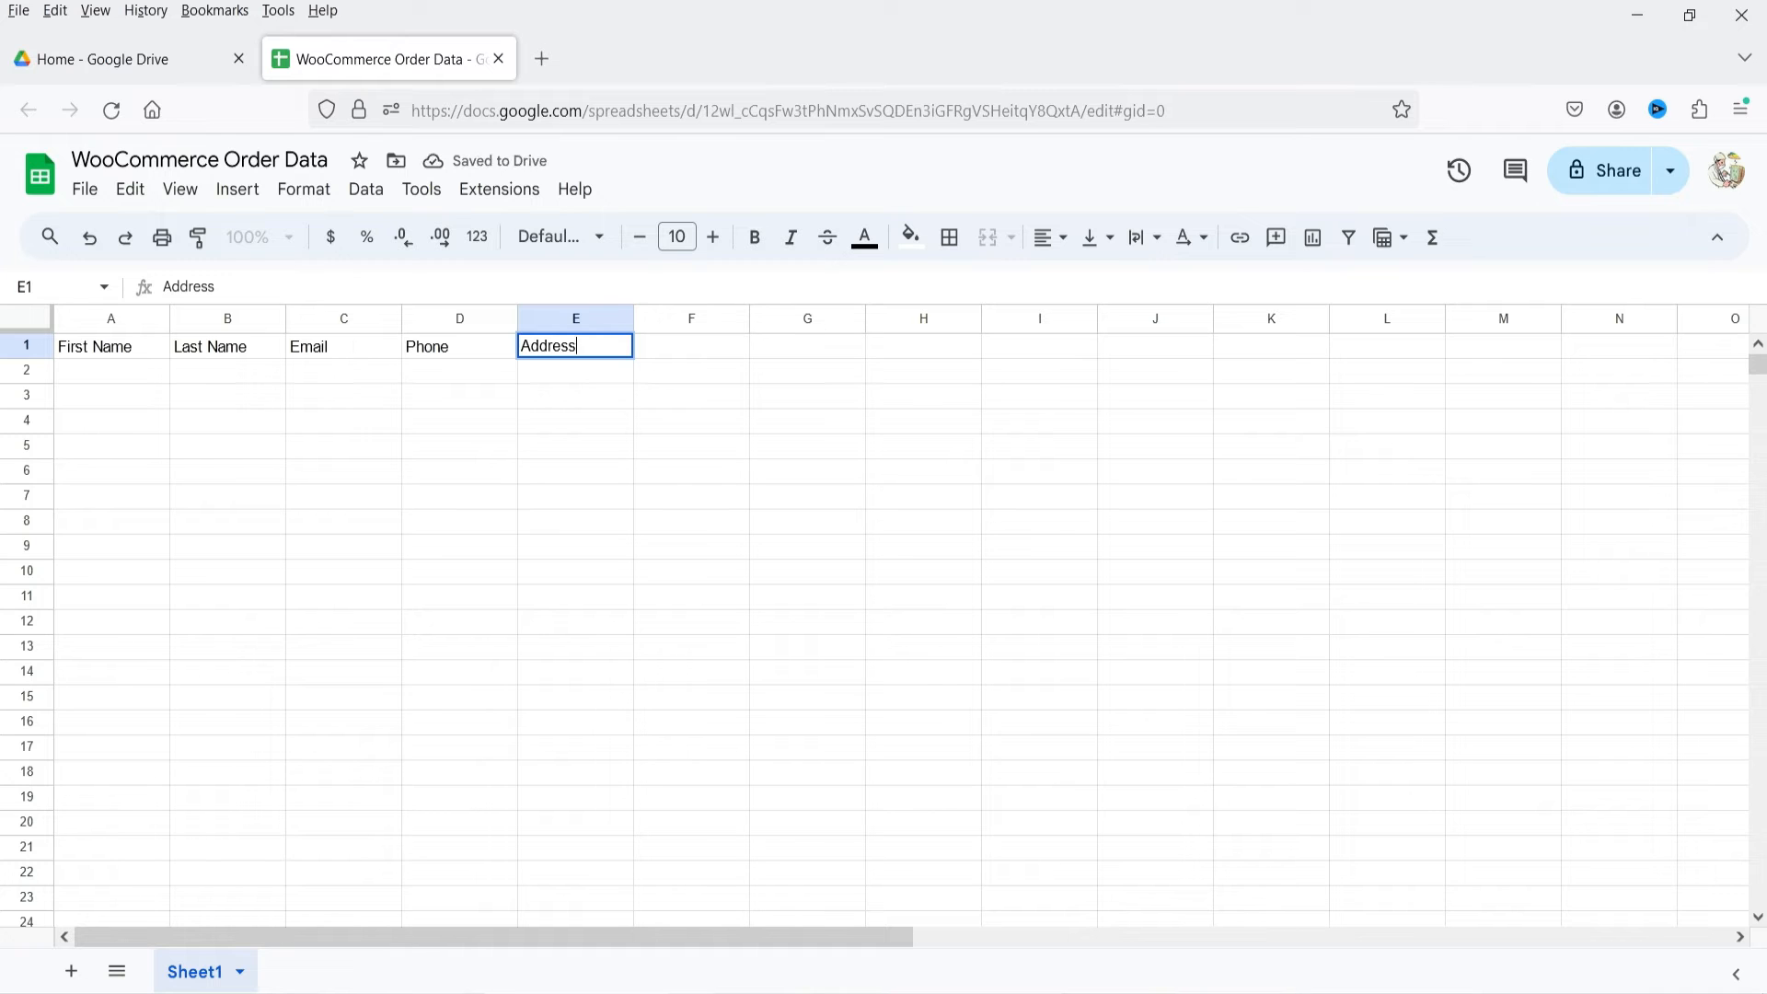
{"action": "key", "text": "Tab"}
{"action": "type", "text": "City"}
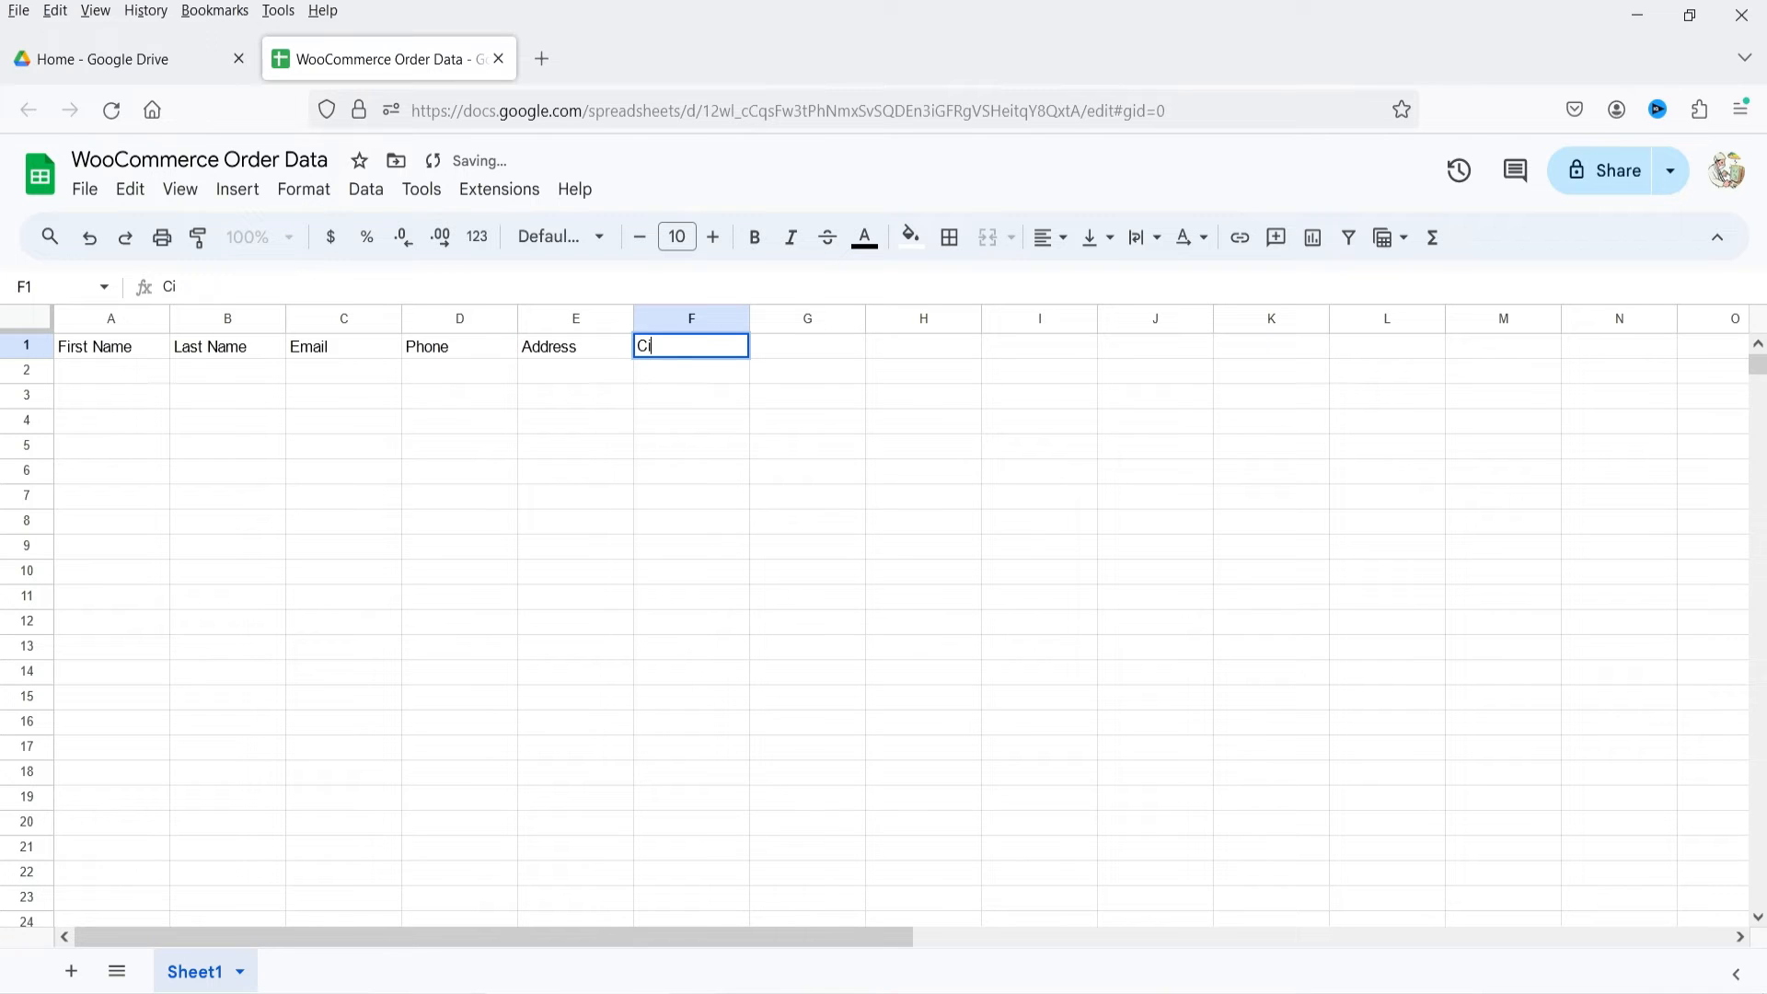
{"action": "key", "text": "Tab"}
{"action": "type", "text": "State"}
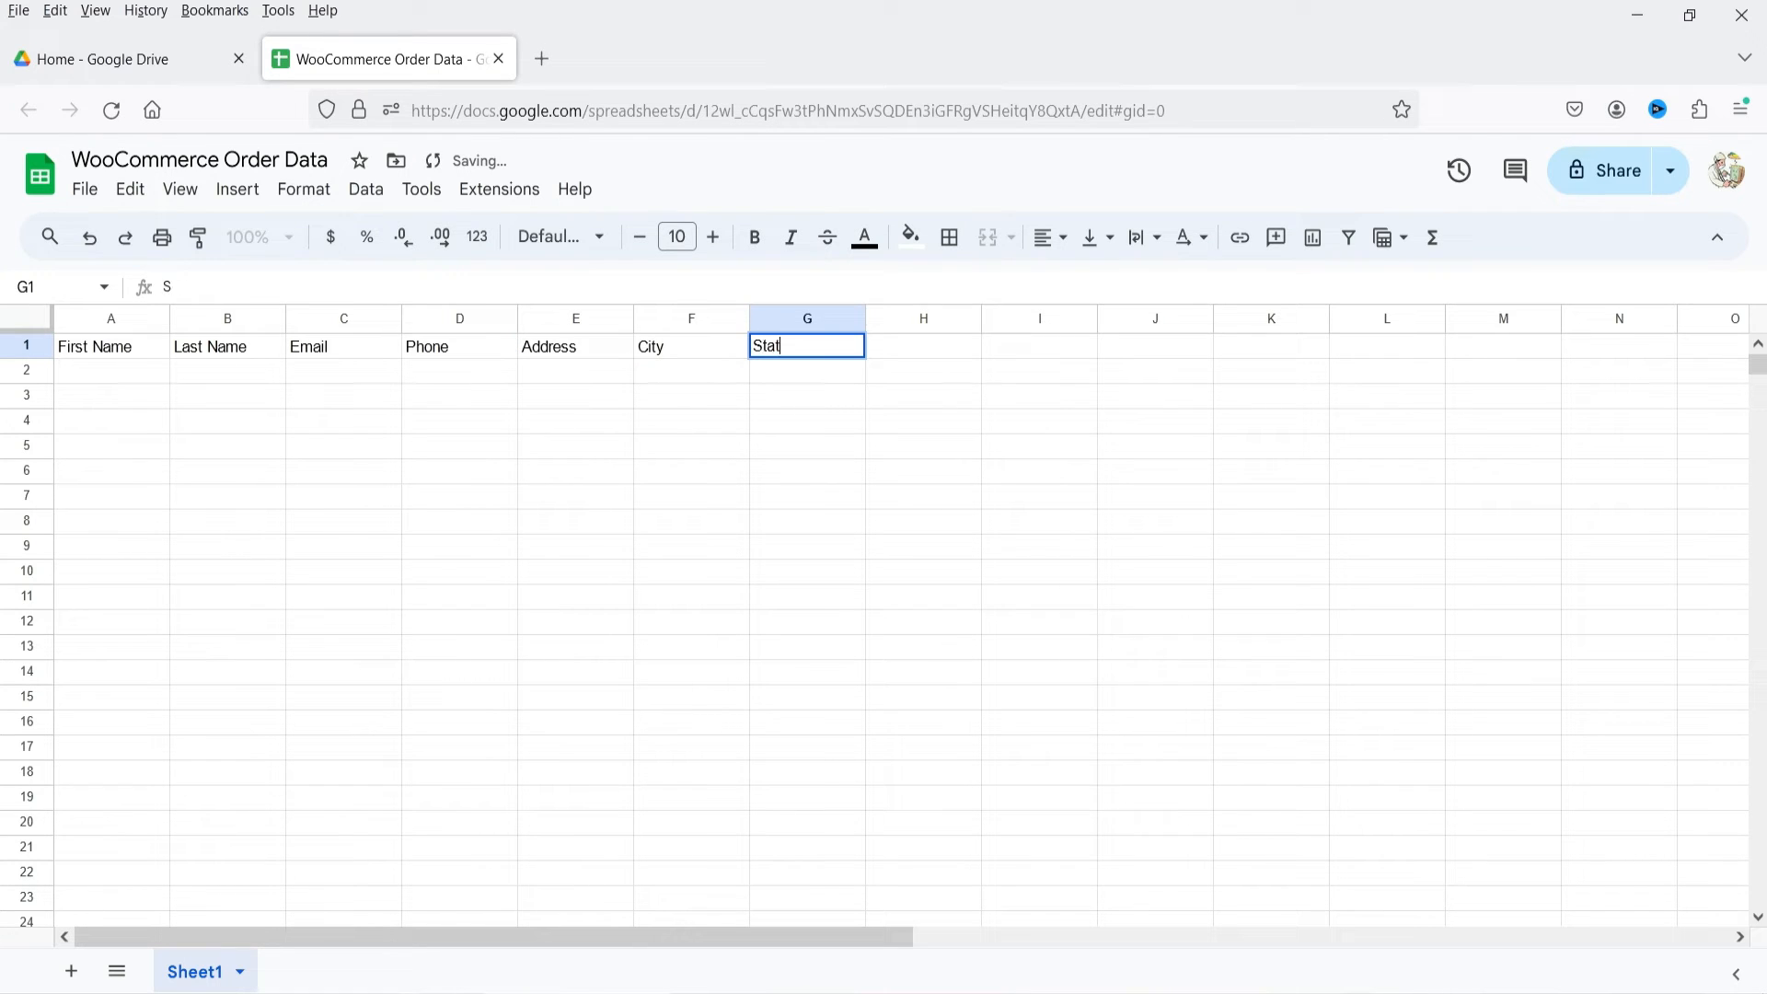
{"action": "key", "text": "Tab"}
{"action": "type", "text": "Pin"}
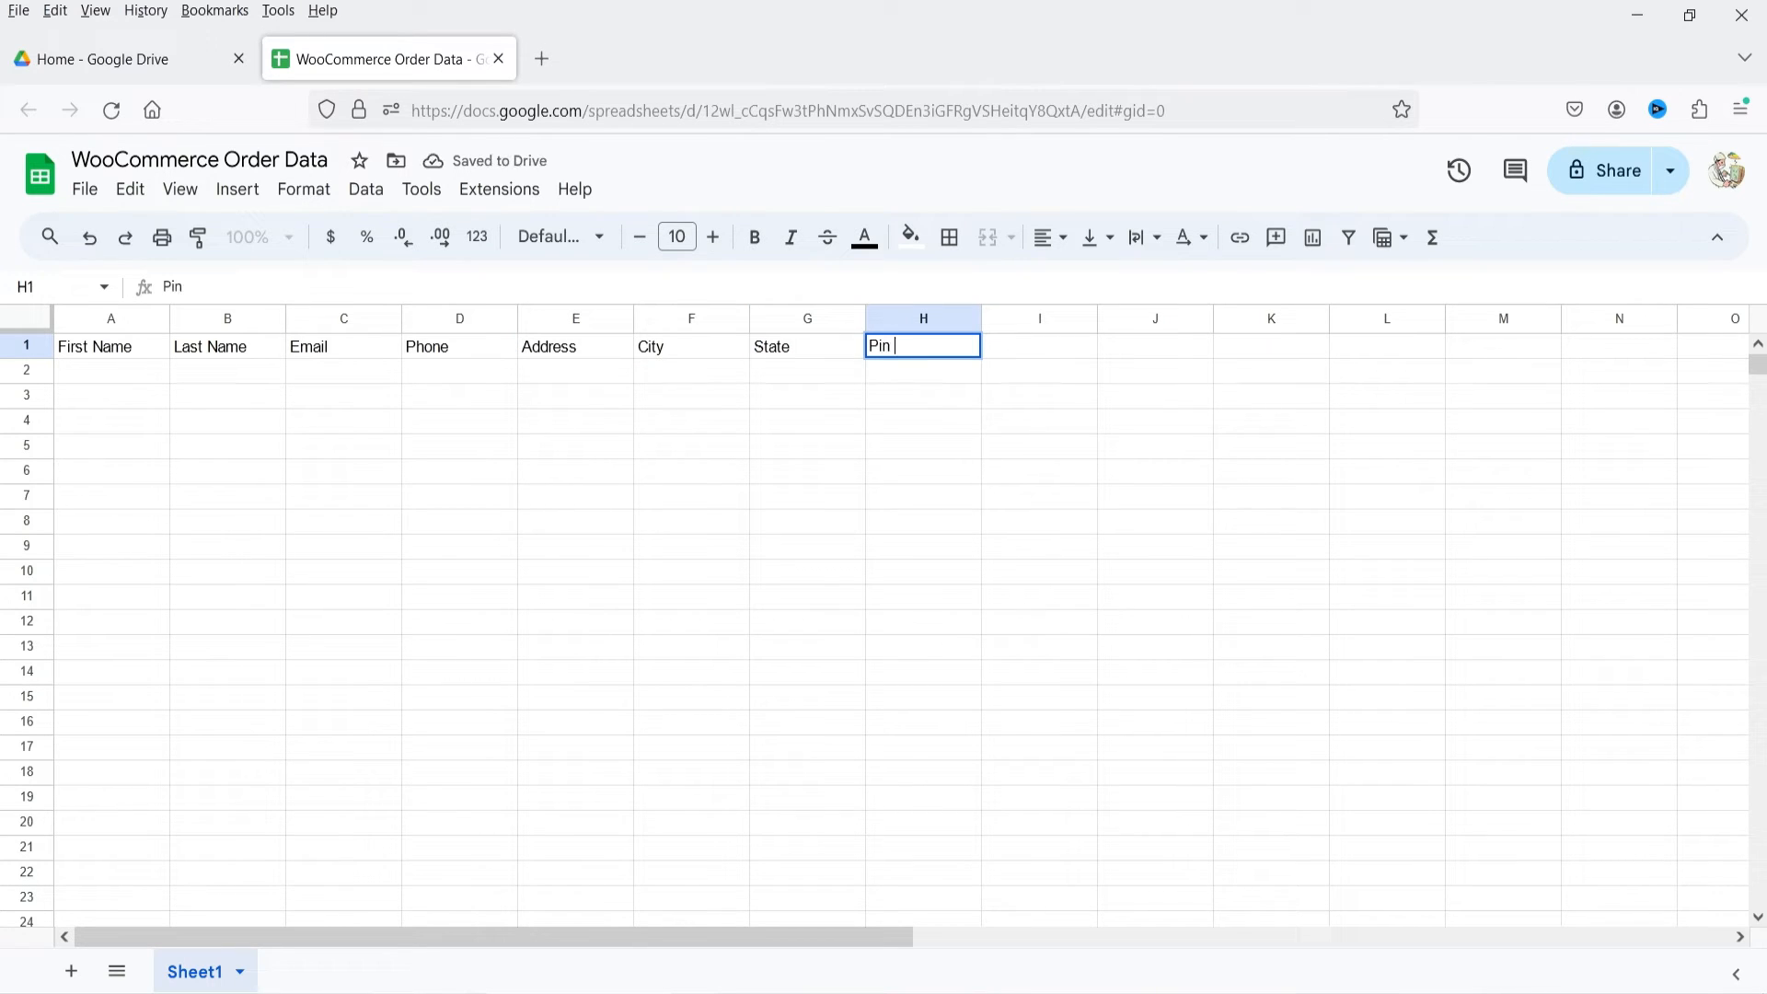
{"action": "type", "text": " Code"}
{"action": "key", "text": "Tab"}
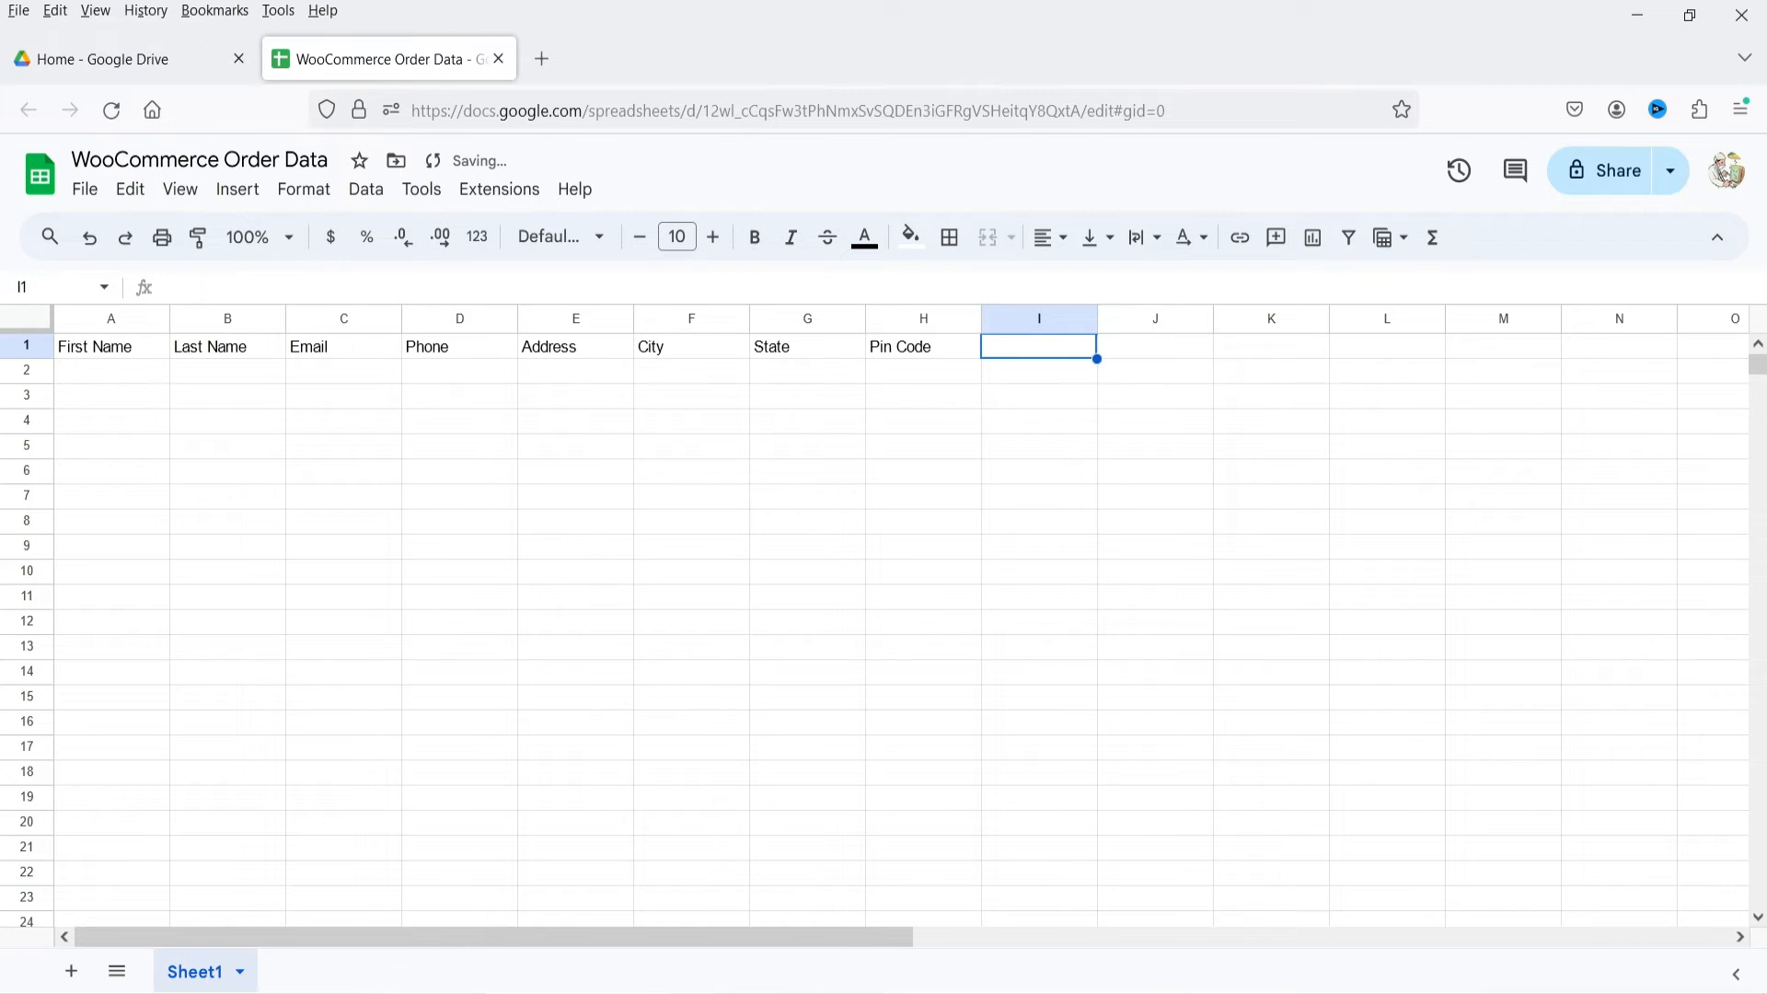
Enter the headers Product Category, Product Name, Total Price and Discount in cells I1 to L1
{"action": "type", "text": "Product Category"}
{"action": "key", "text": "Tab"}
{"action": "type", "text": "Product Name"}
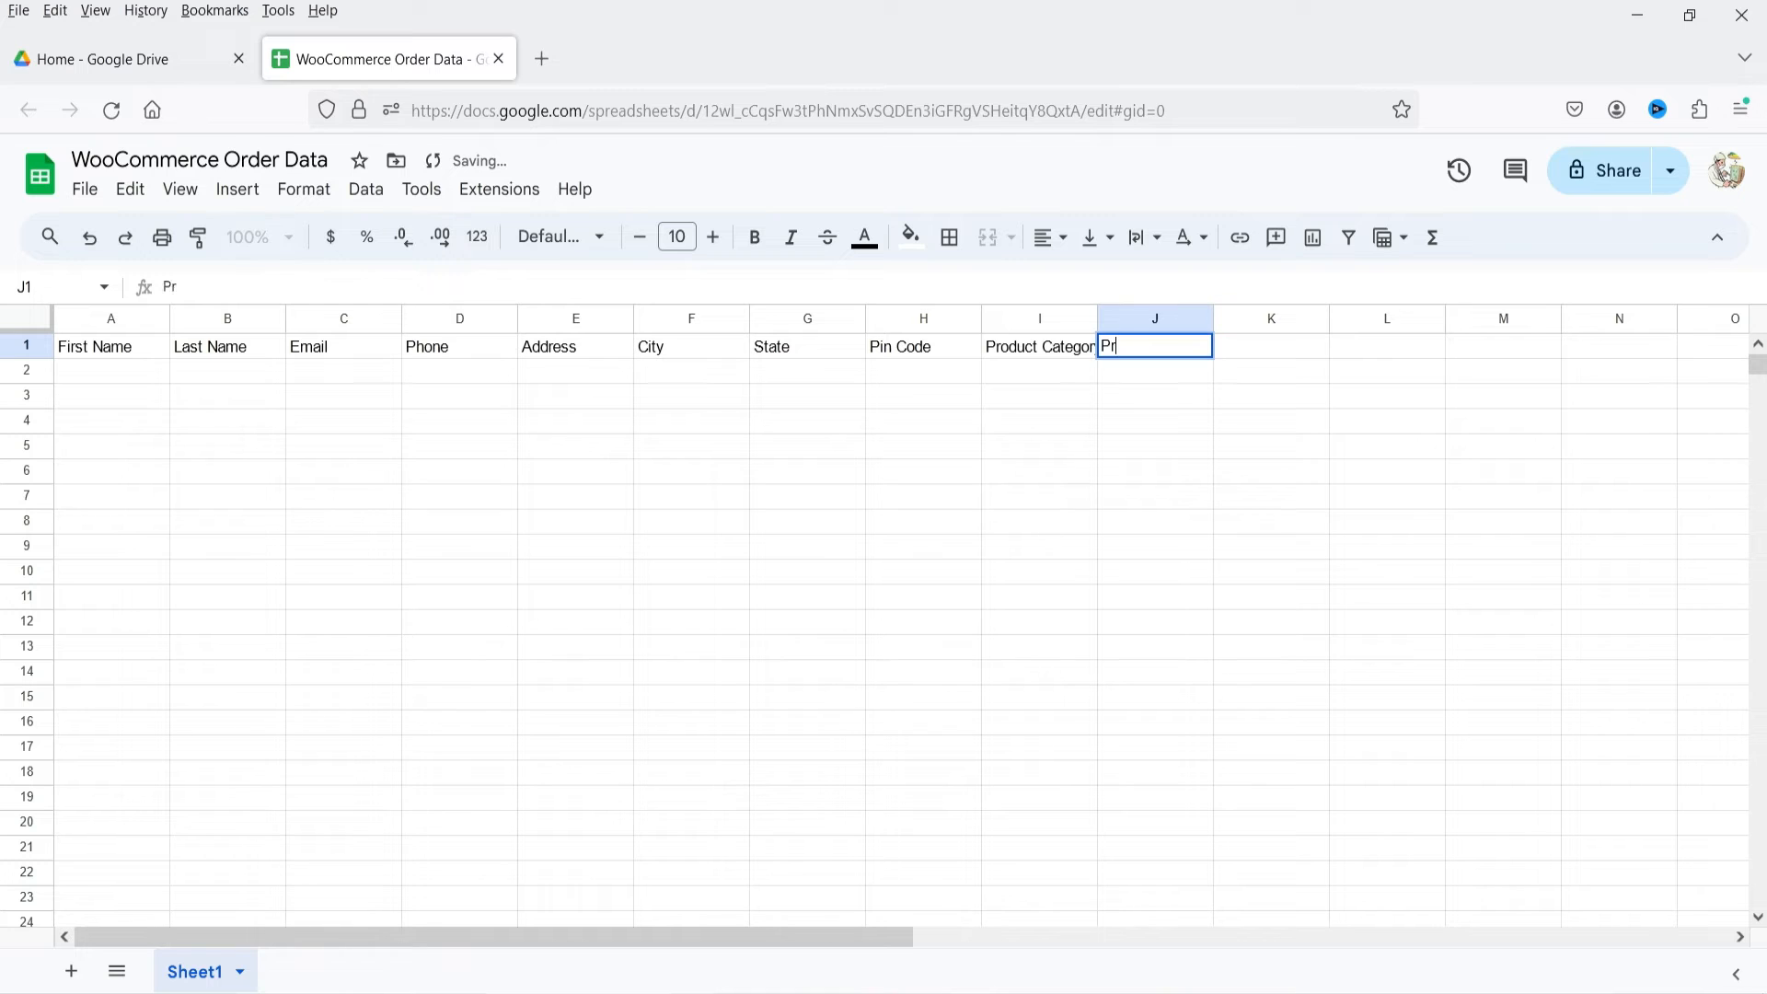
{"action": "key", "text": "Tab"}
{"action": "type", "text": "Total Price"}
{"action": "key", "text": "Tab"}
{"action": "type", "text": "Discount"}
{"action": "key", "text": "Tab"}
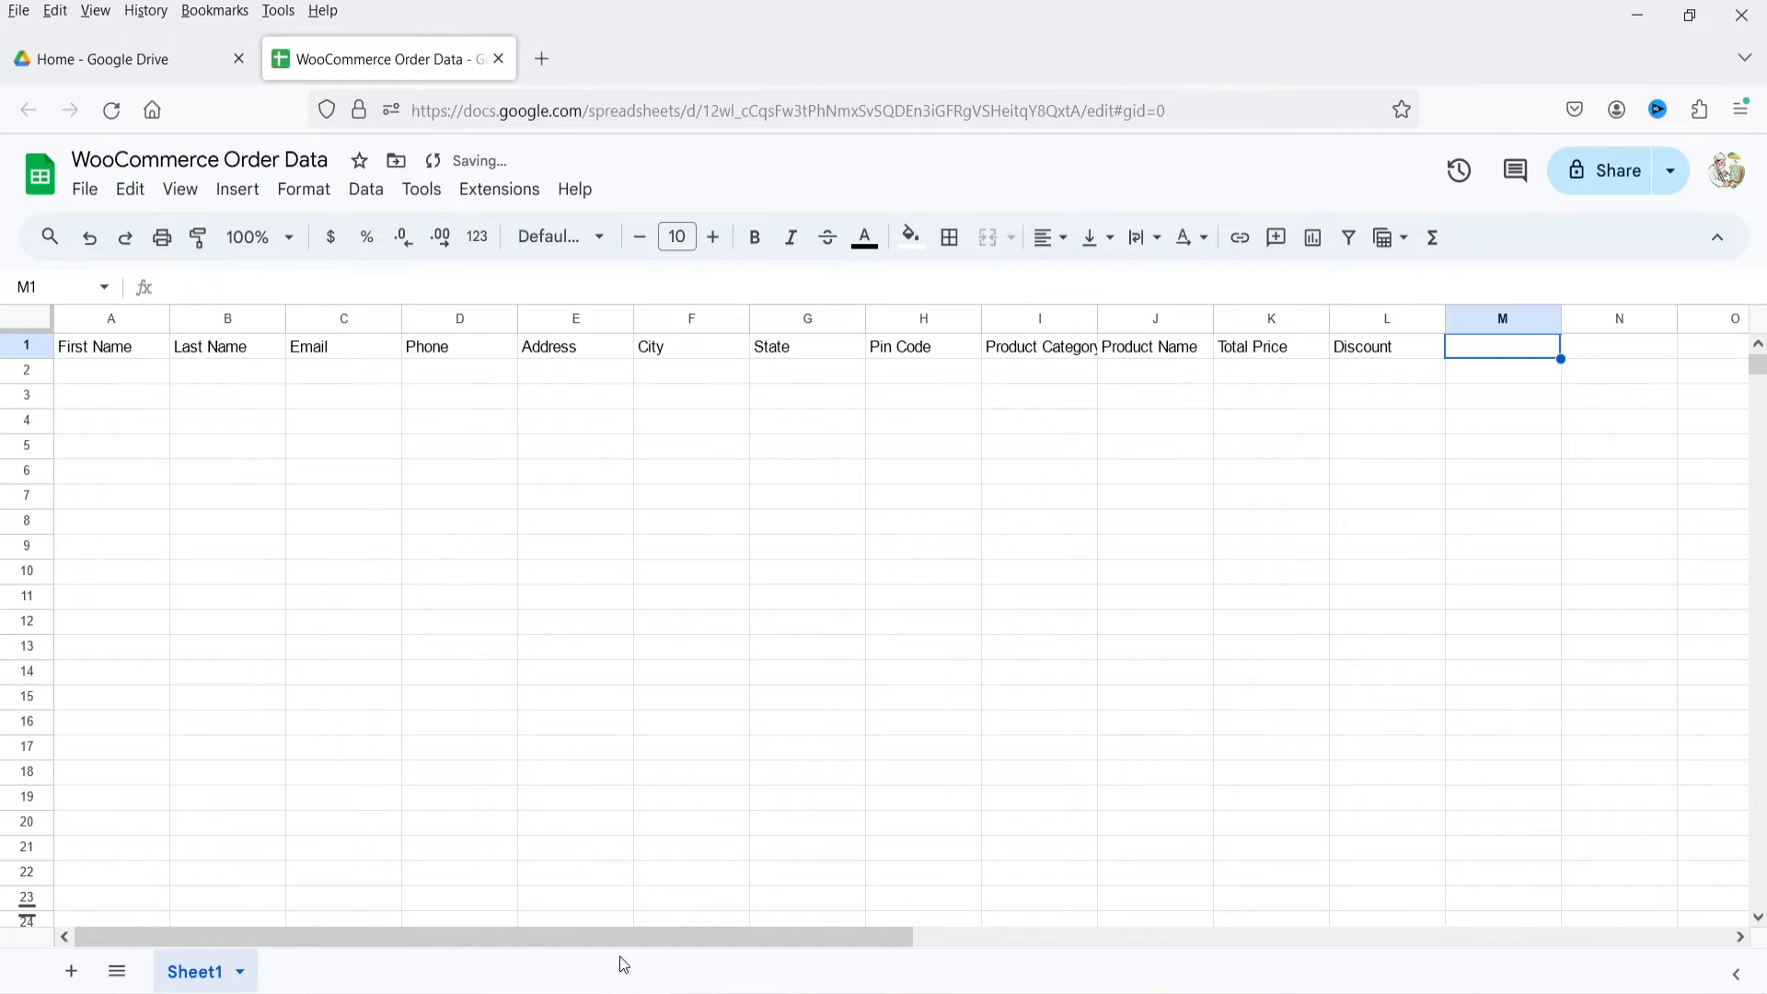
Check the trigger's fetched order fields in SureTriggers, and insert a Country column before Product Category in the Google Sheets spreadsheet
{"action": "key", "text": "alt+Tab"}
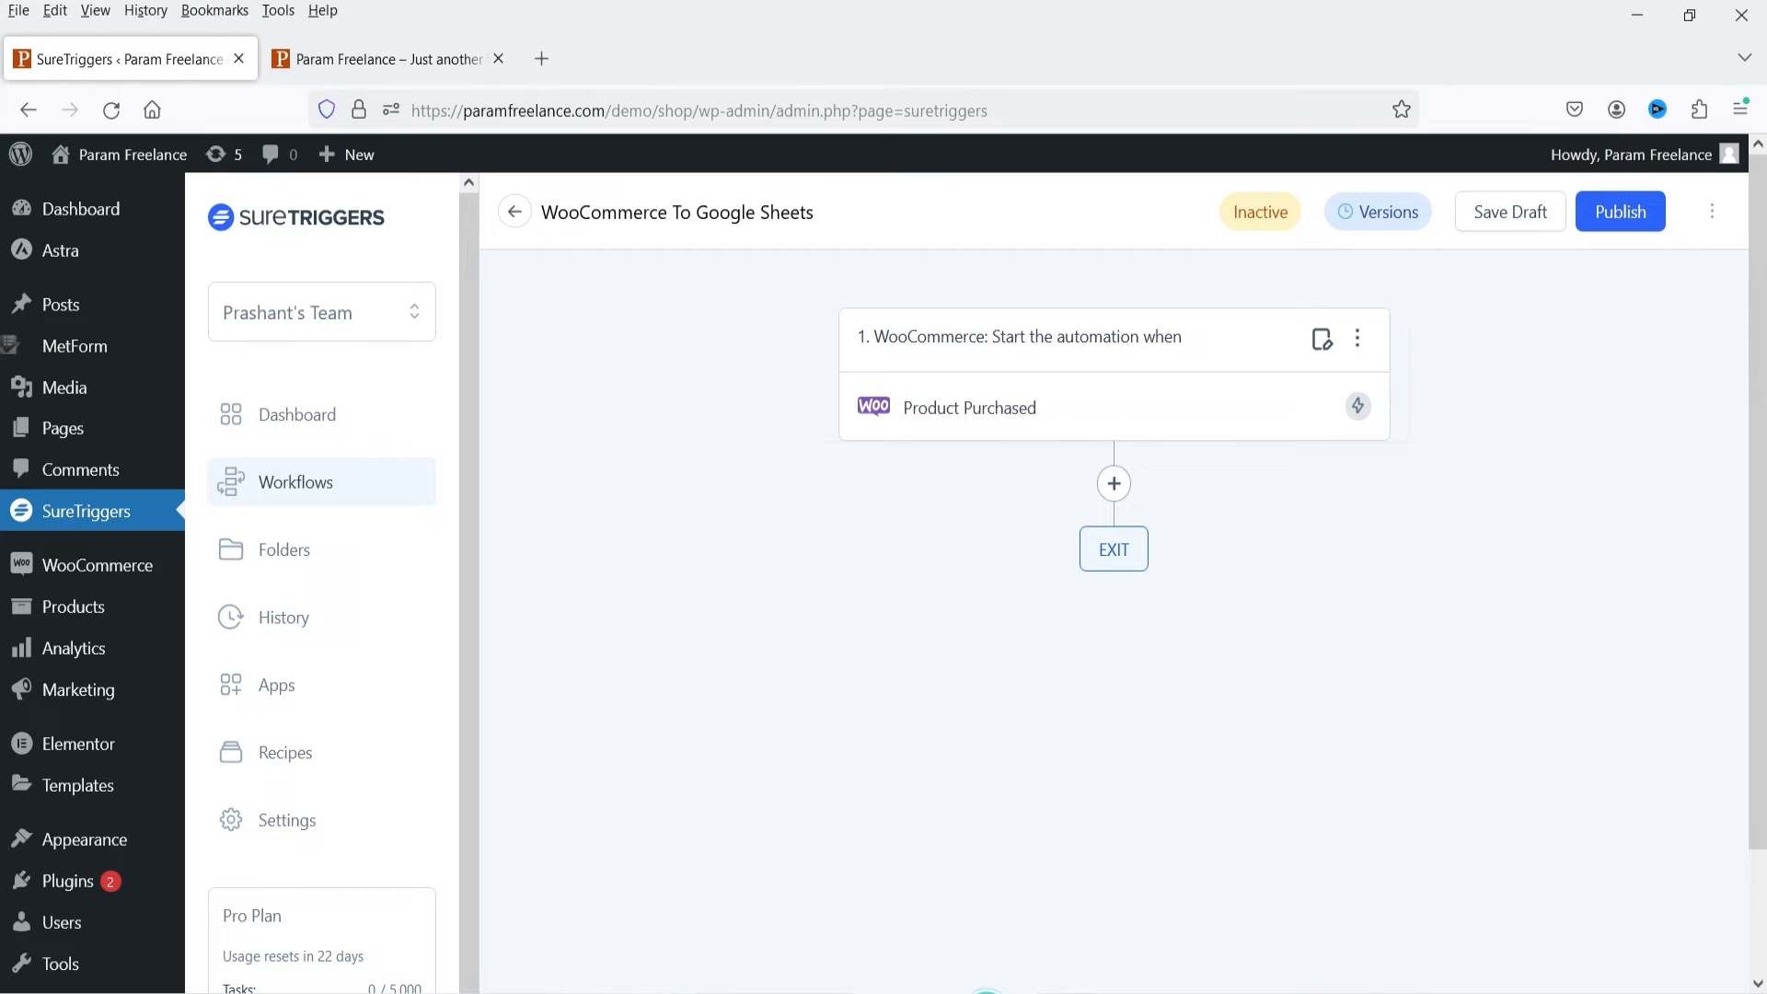
{"action": "left_click", "coordinate": [980, 391]}
{"action": "scroll", "coordinate": [1596, 633], "scroll_direction": "down", "scroll_amount": 5}
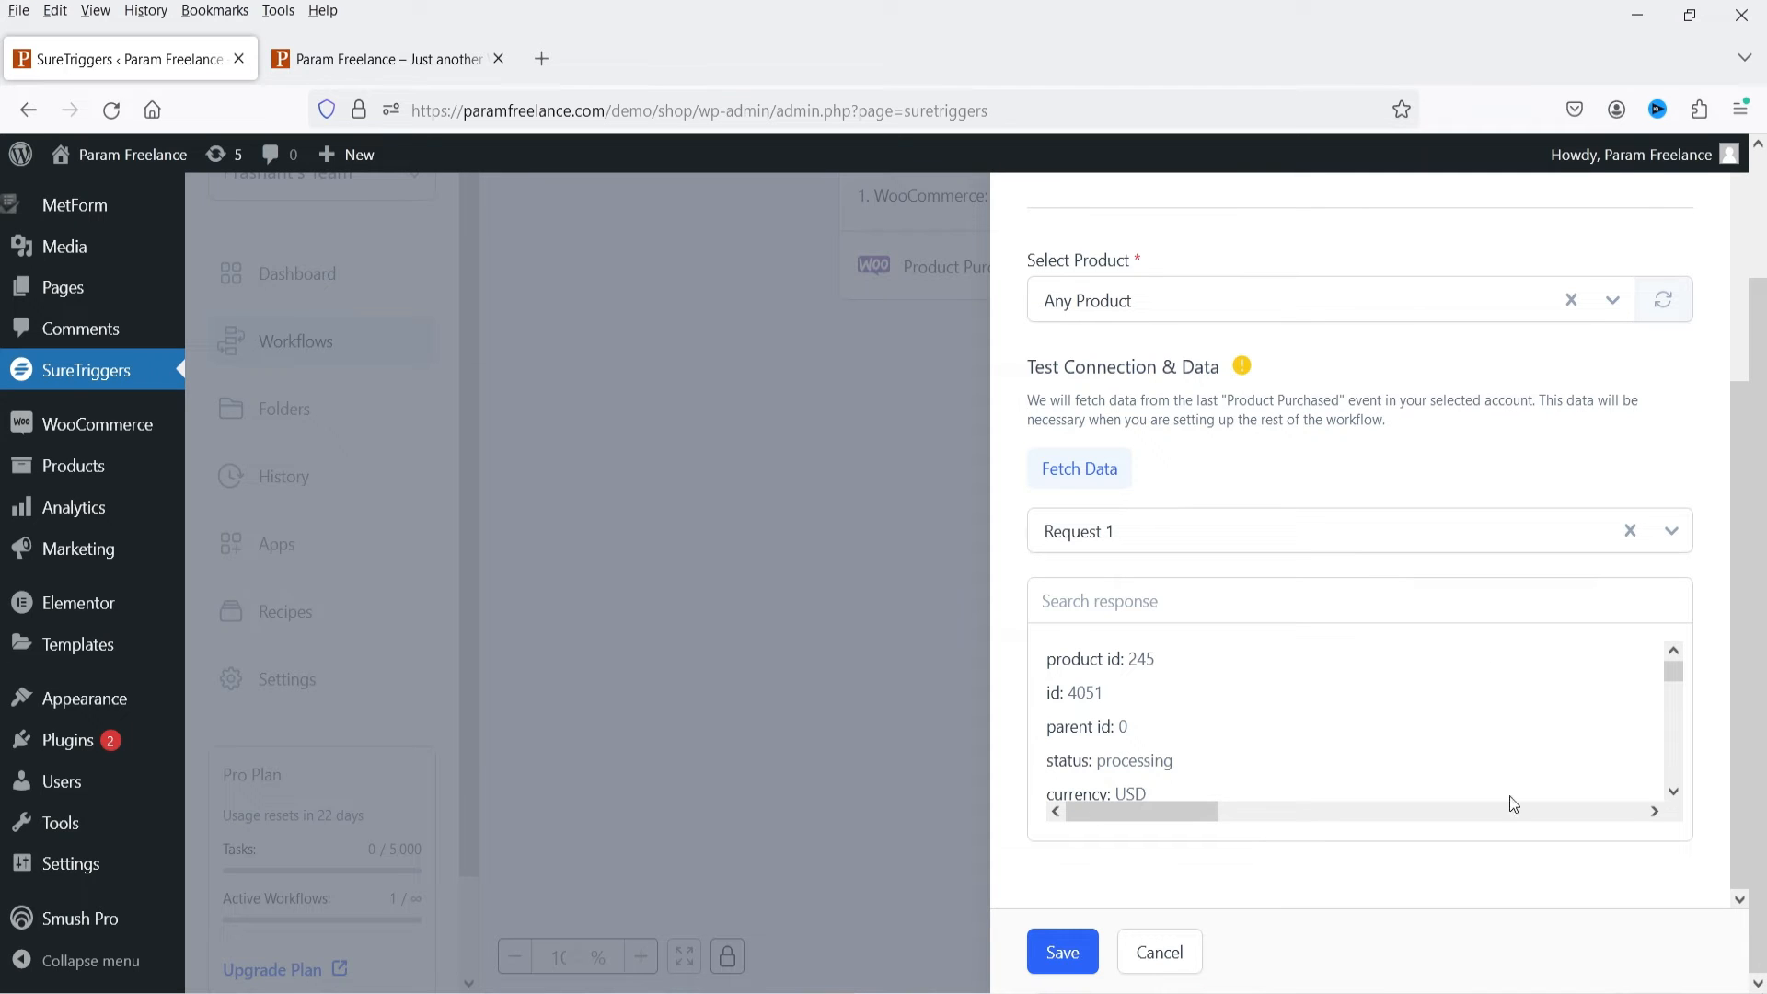
{"action": "left_click", "coordinate": [1673, 793]}
{"action": "left_click", "coordinate": [1673, 794]}
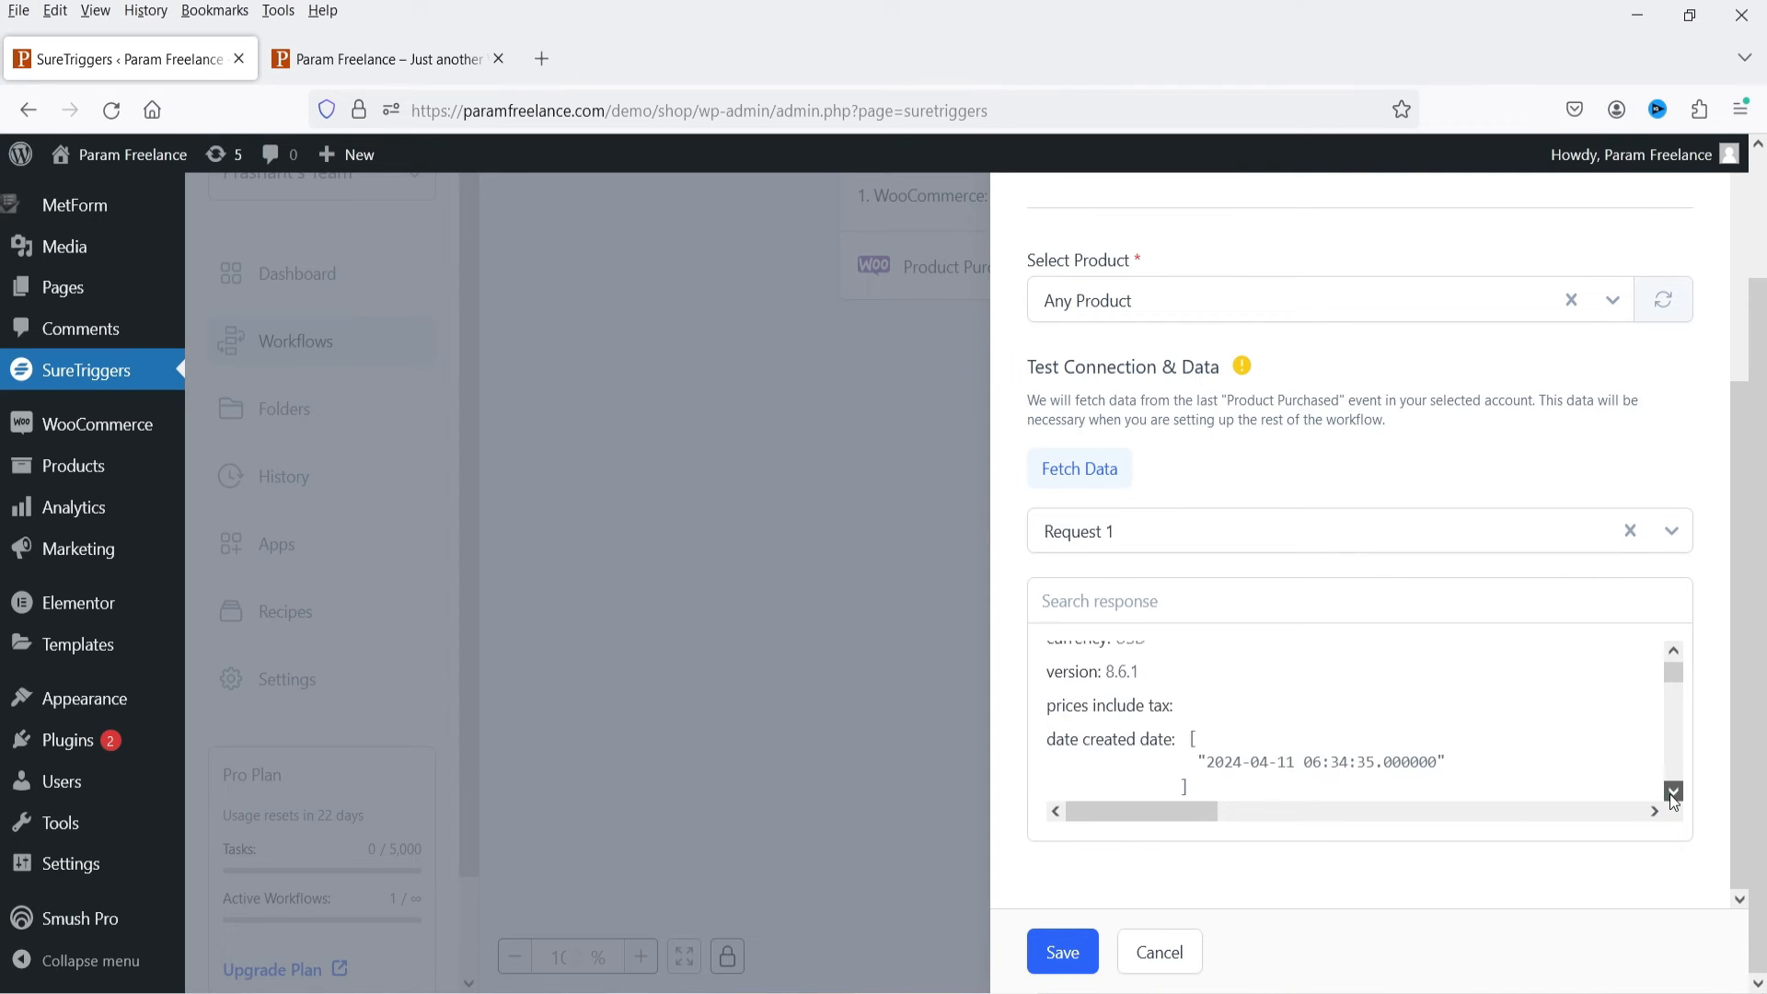
{"action": "left_click", "coordinate": [1673, 793]}
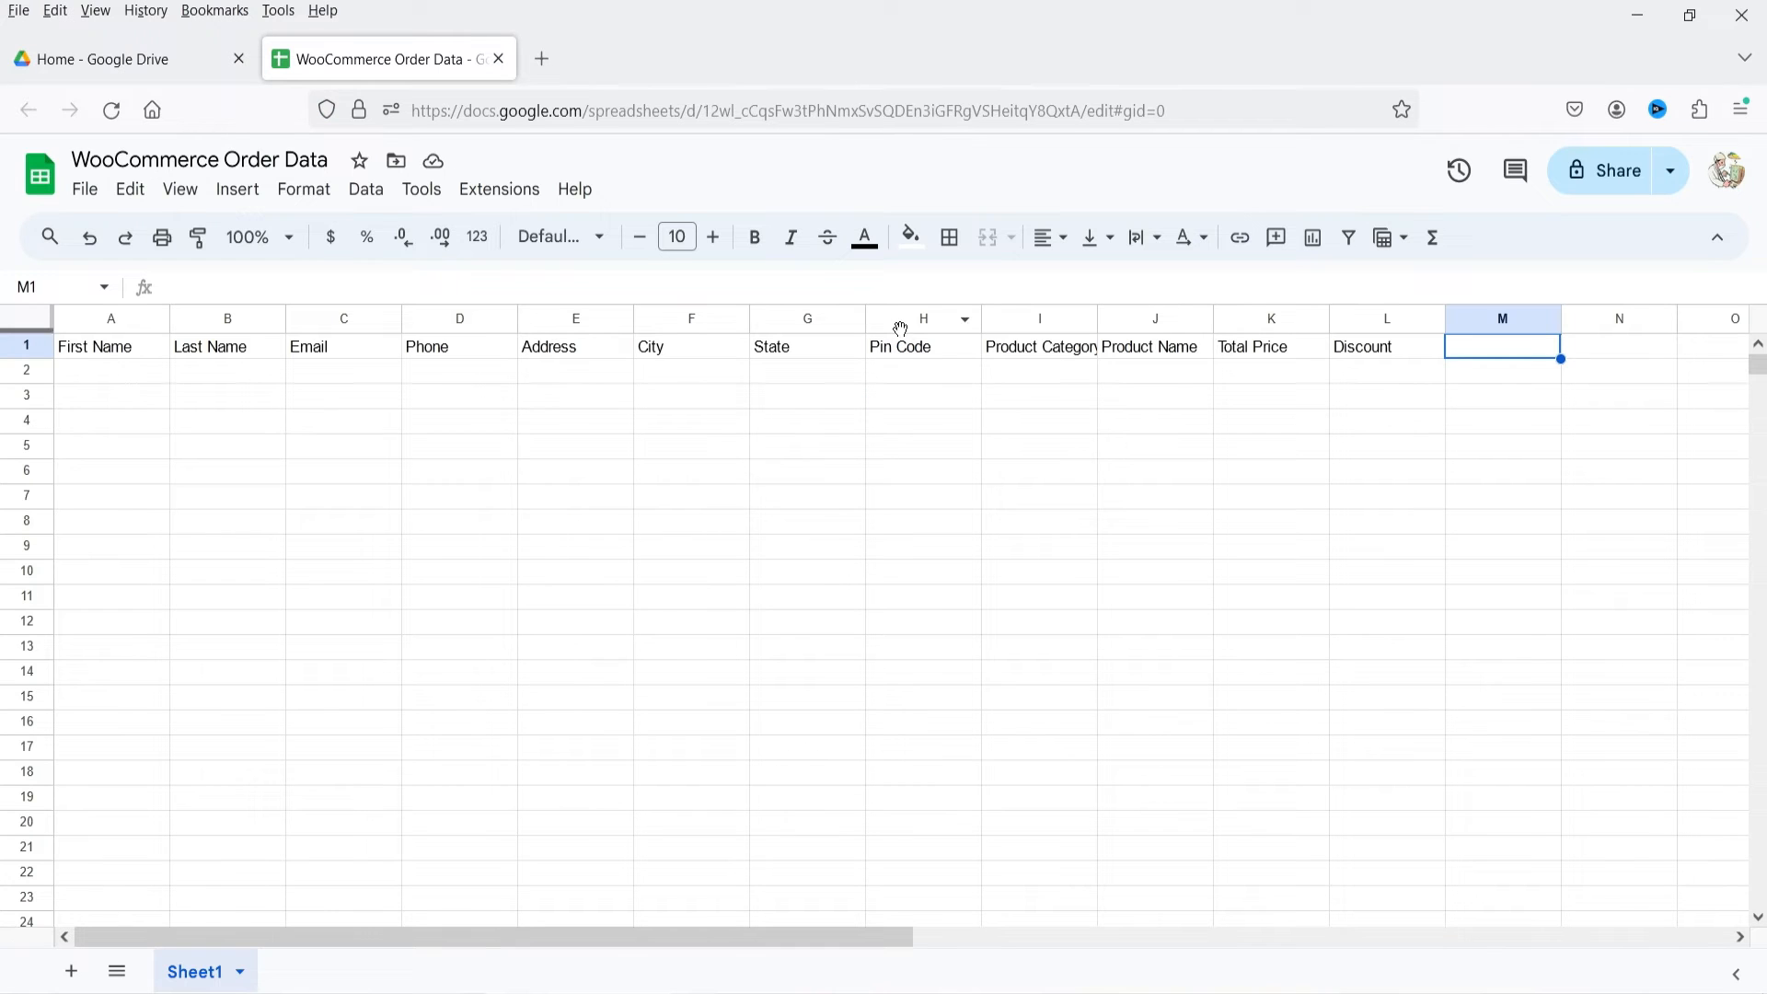
{"action": "right_click", "coordinate": [1006, 313]}
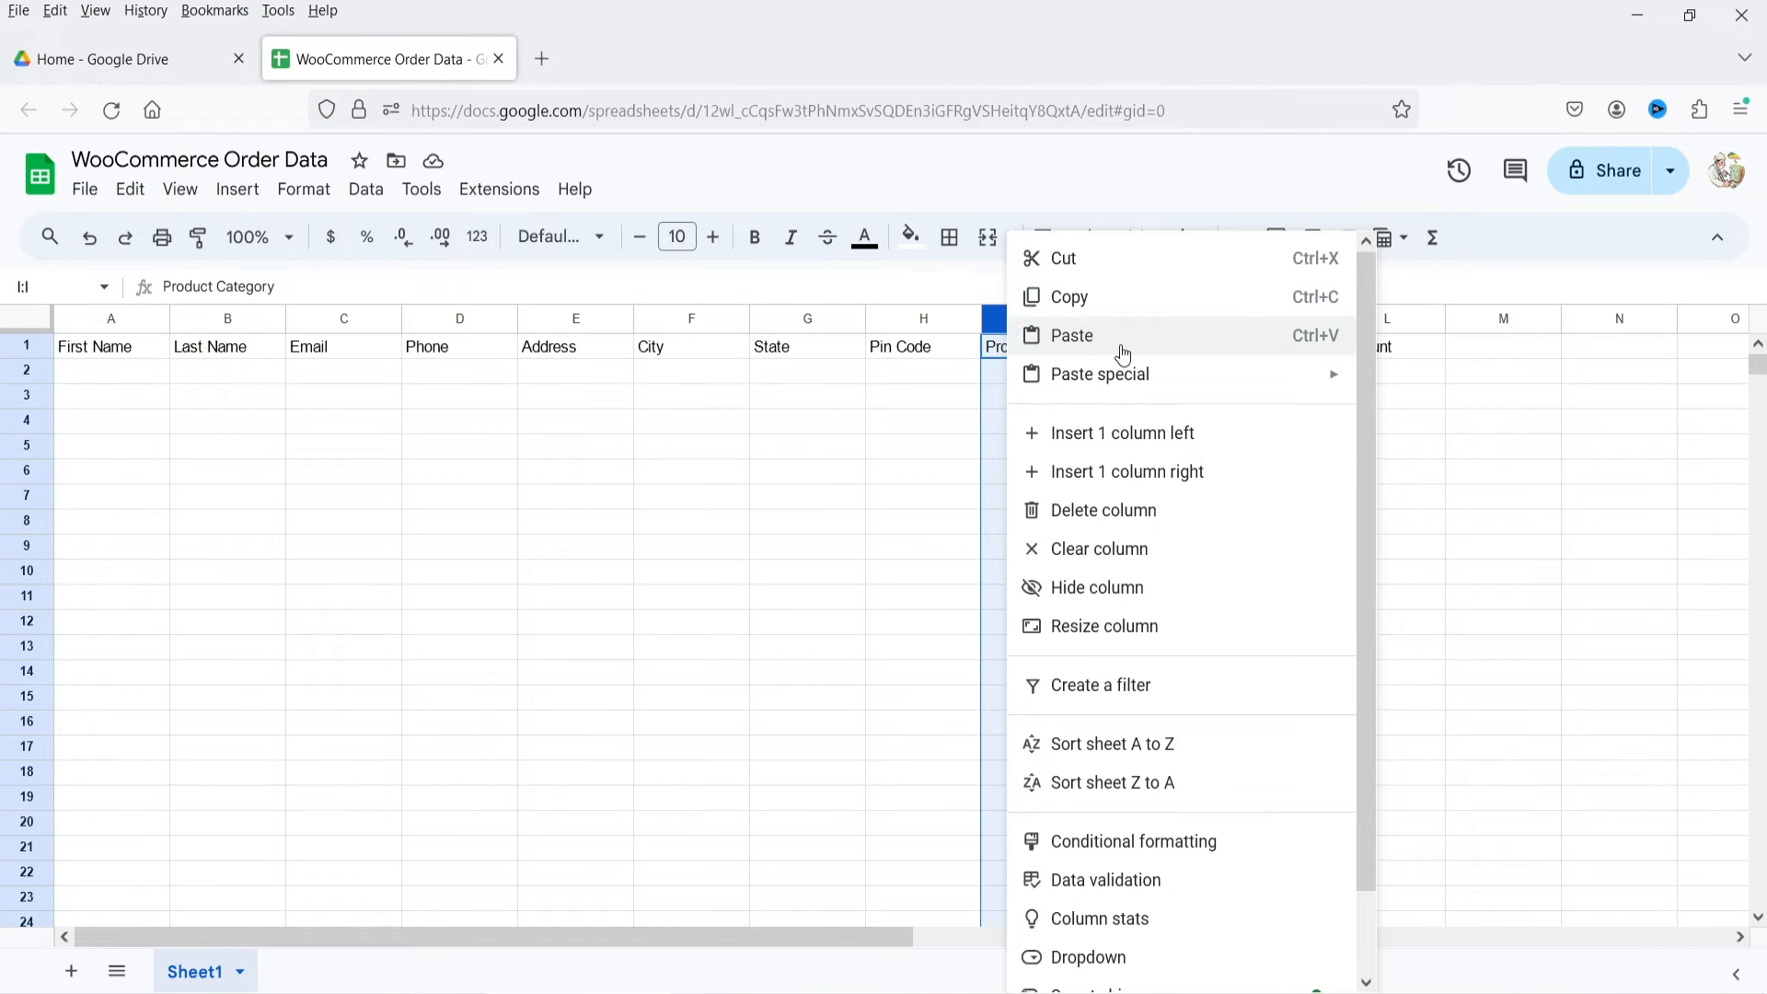
{"action": "left_click", "coordinate": [1153, 432]}
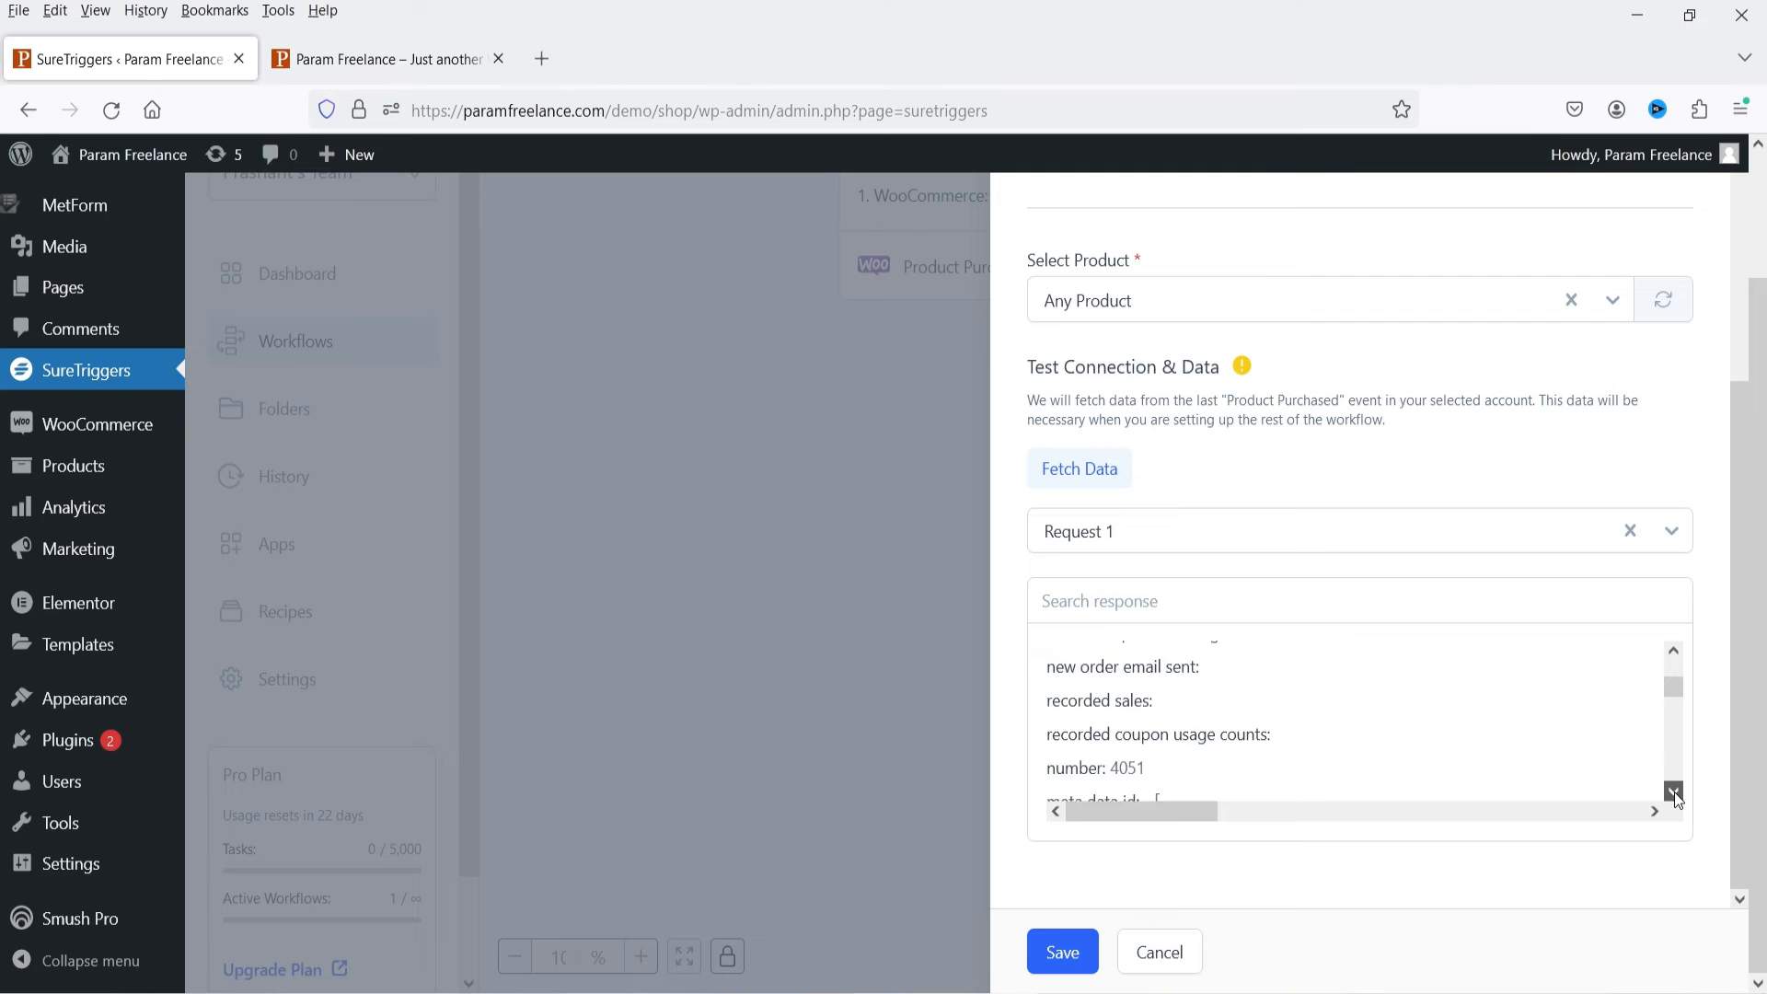
Check the remaining fetched order fields and add the header Payment in cell N1 of the spreadsheet
{"action": "left_click", "coordinate": [1673, 792]}
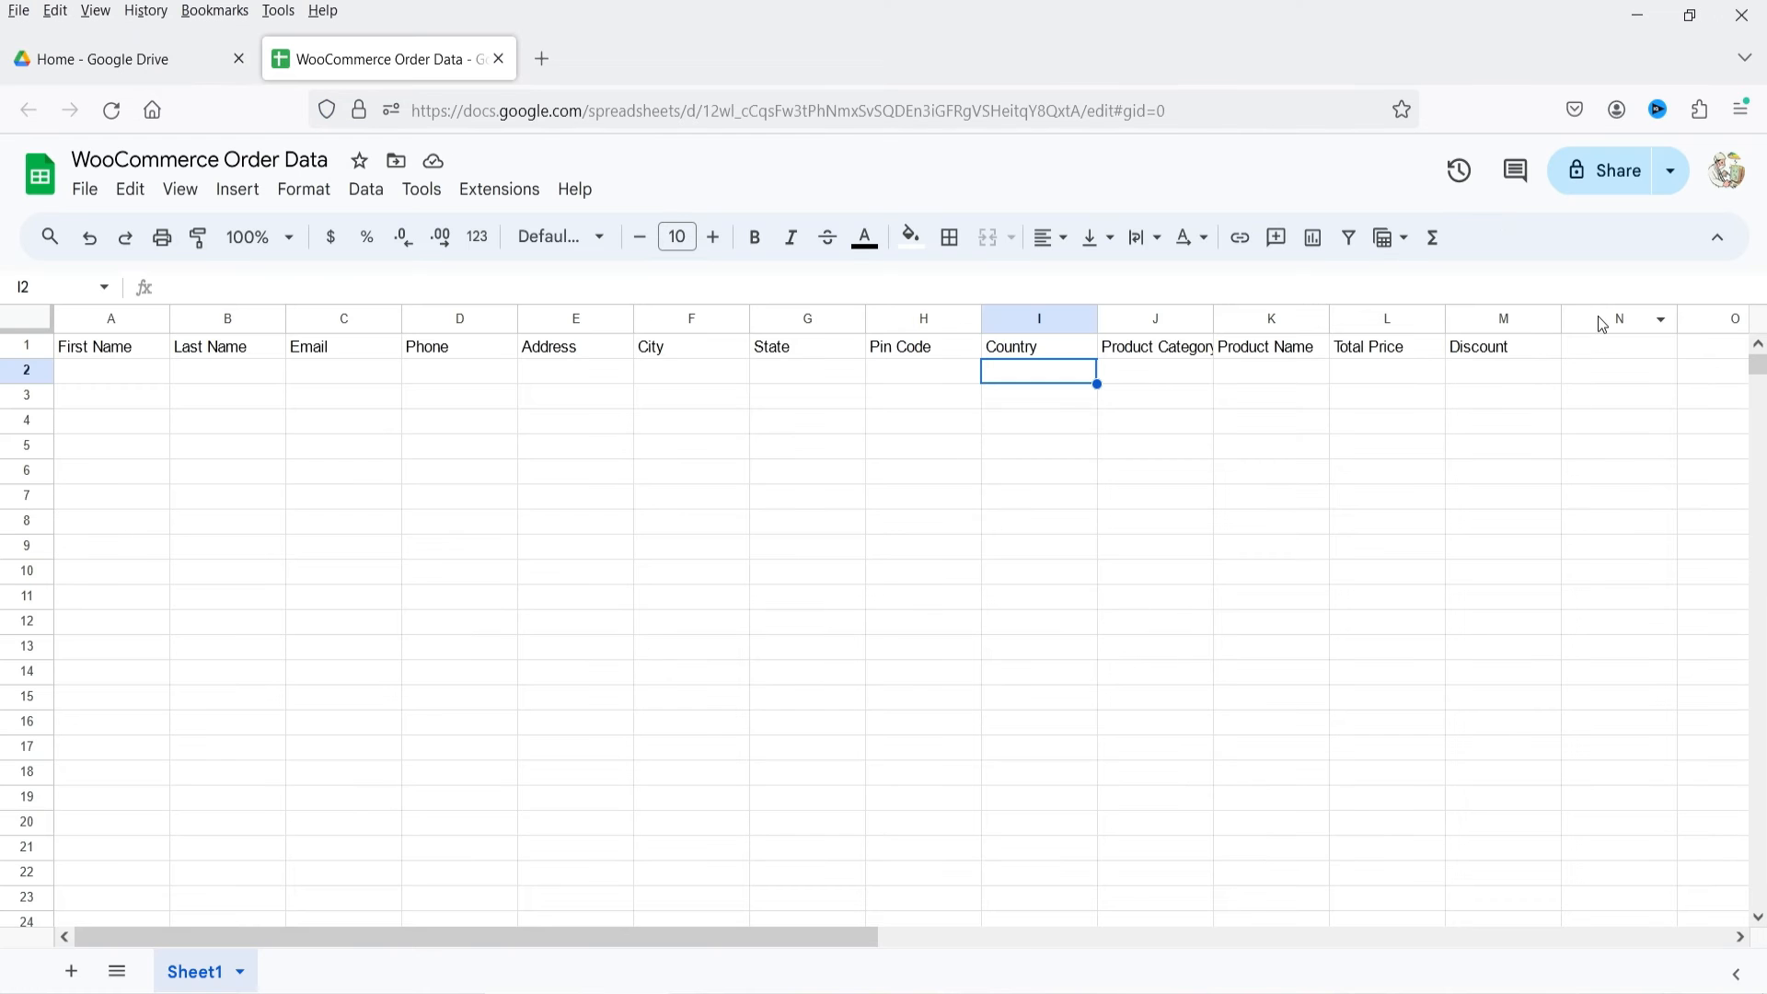
{"action": "left_click", "coordinate": [1593, 347]}
{"action": "type", "text": "Payment"}
{"action": "key", "text": "Return"}
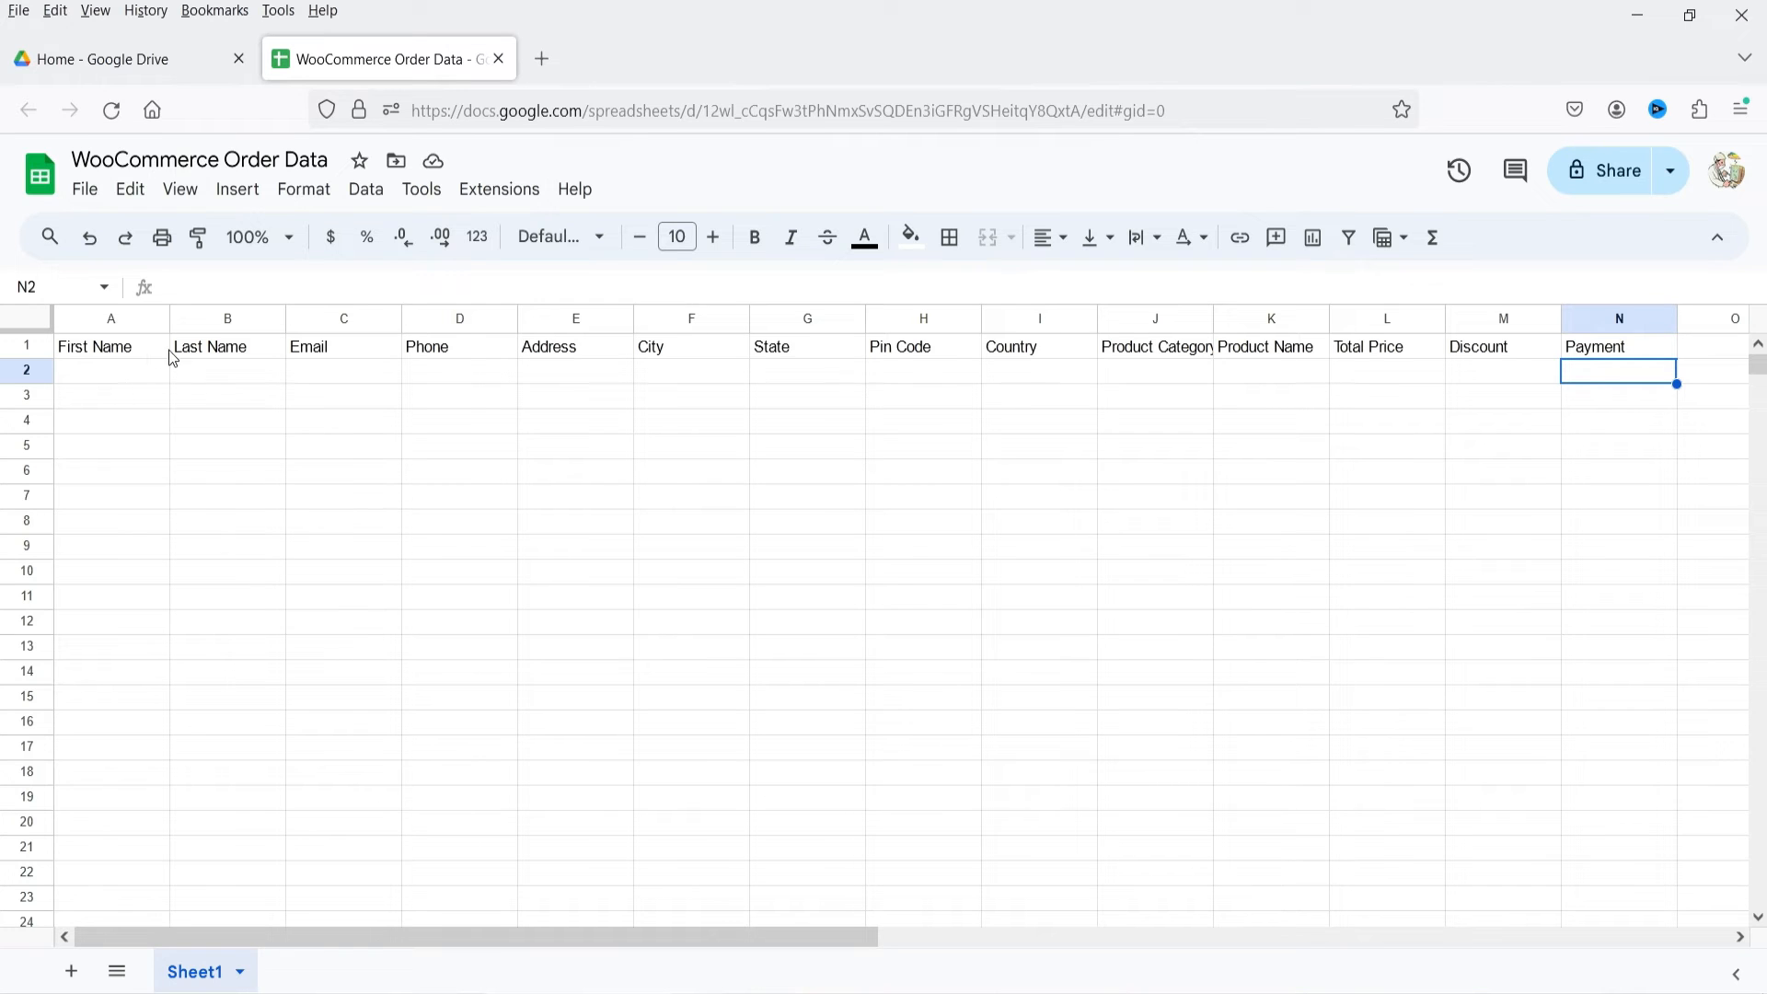
Make the header row A1:N1 bold and slightly widen the First Name and Last Name columns to fit their headers
{"action": "left_click_drag", "start_coordinate": [129, 356], "coordinate": [1641, 359]}
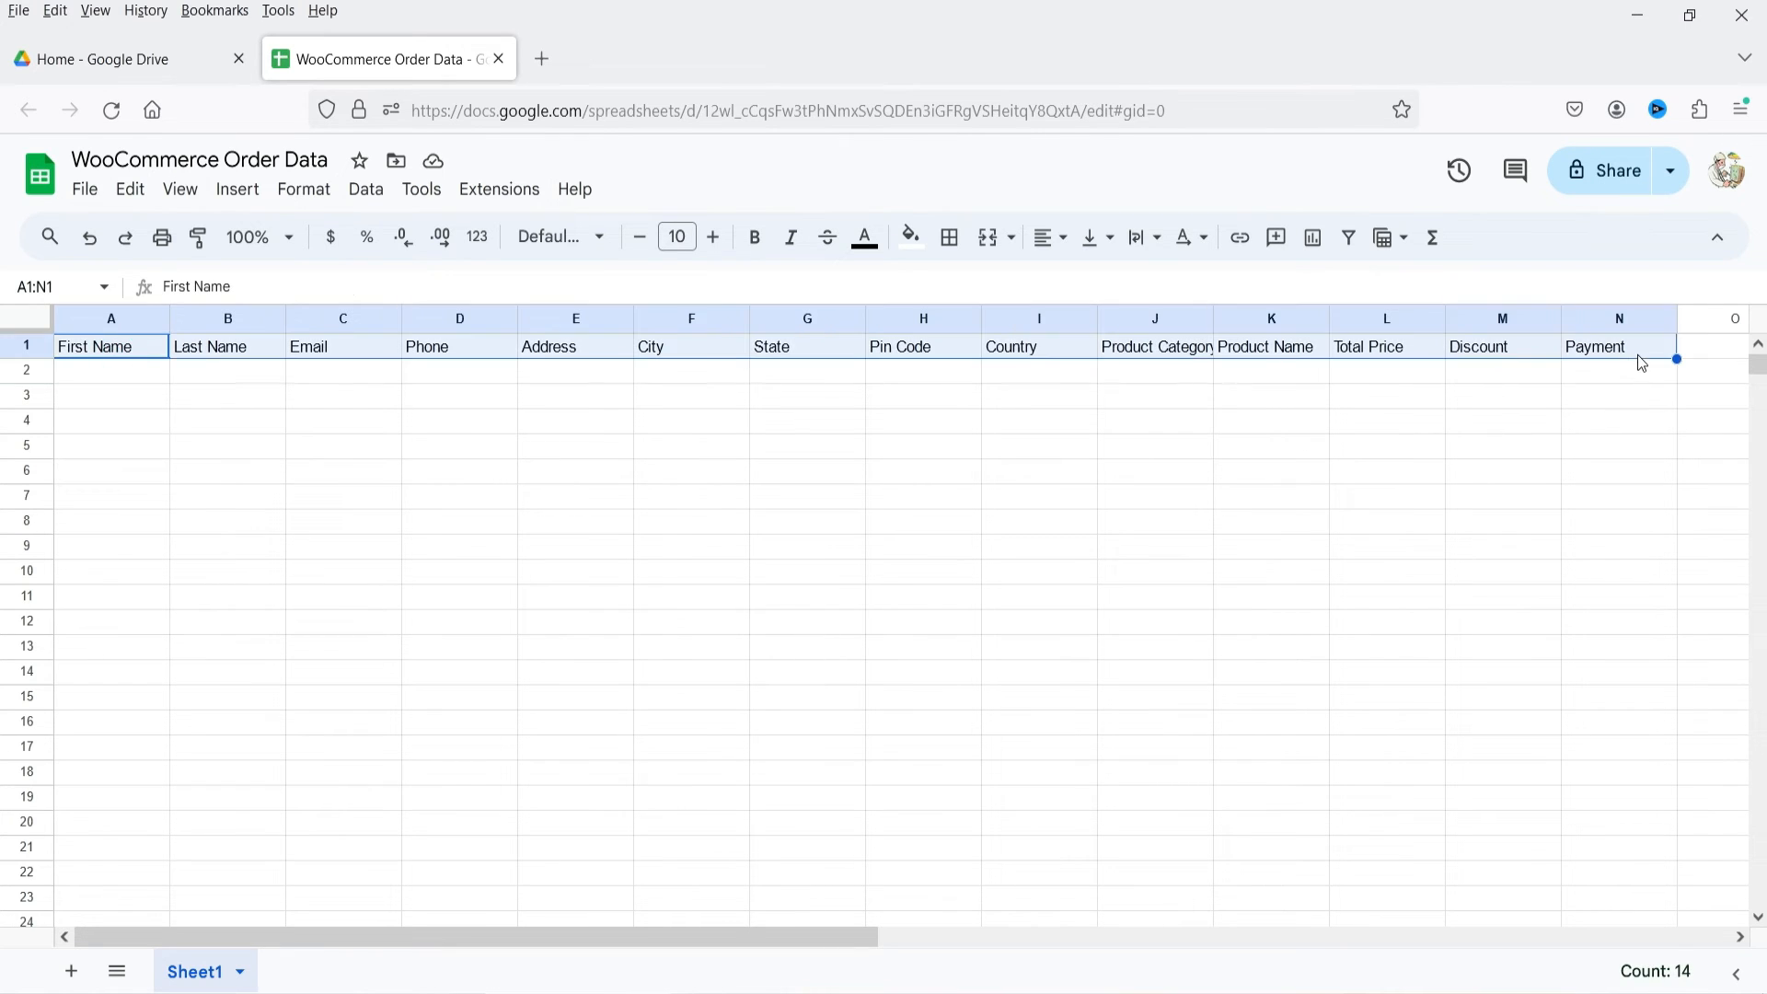
{"action": "left_click", "coordinate": [755, 237]}
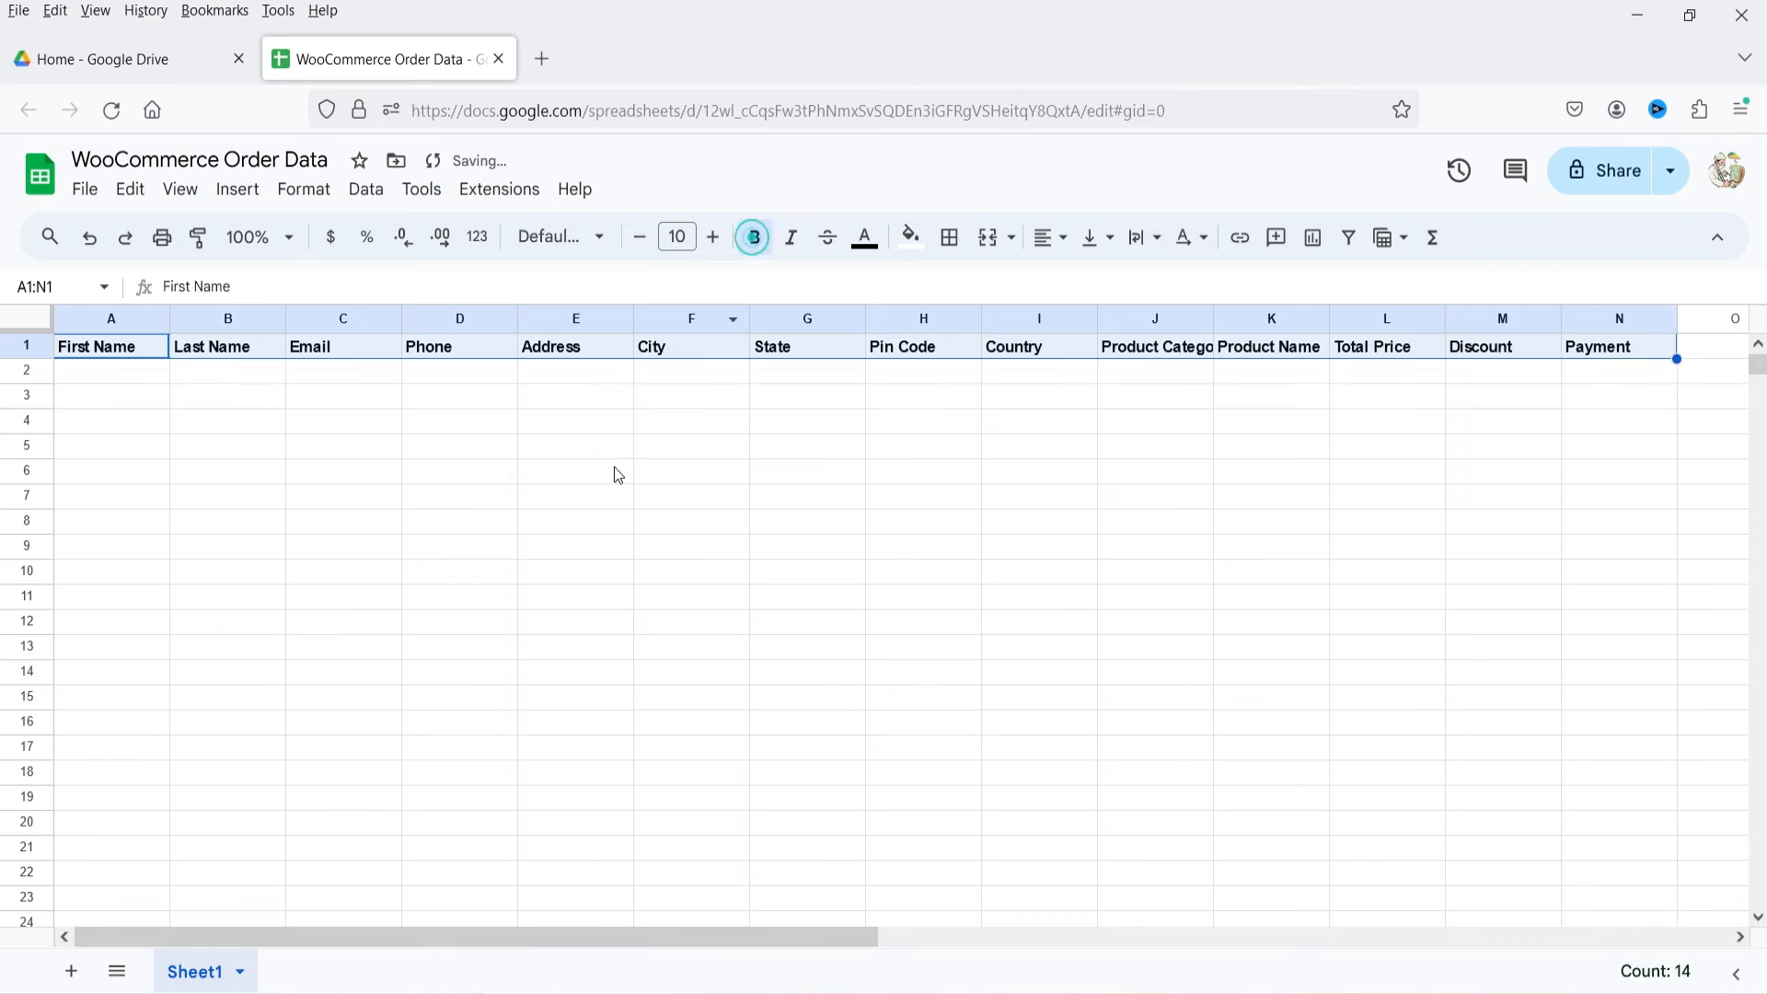
{"action": "left_click", "coordinate": [612, 470]}
{"action": "left_click_drag", "start_coordinate": [171, 318], "coordinate": [178, 318]}
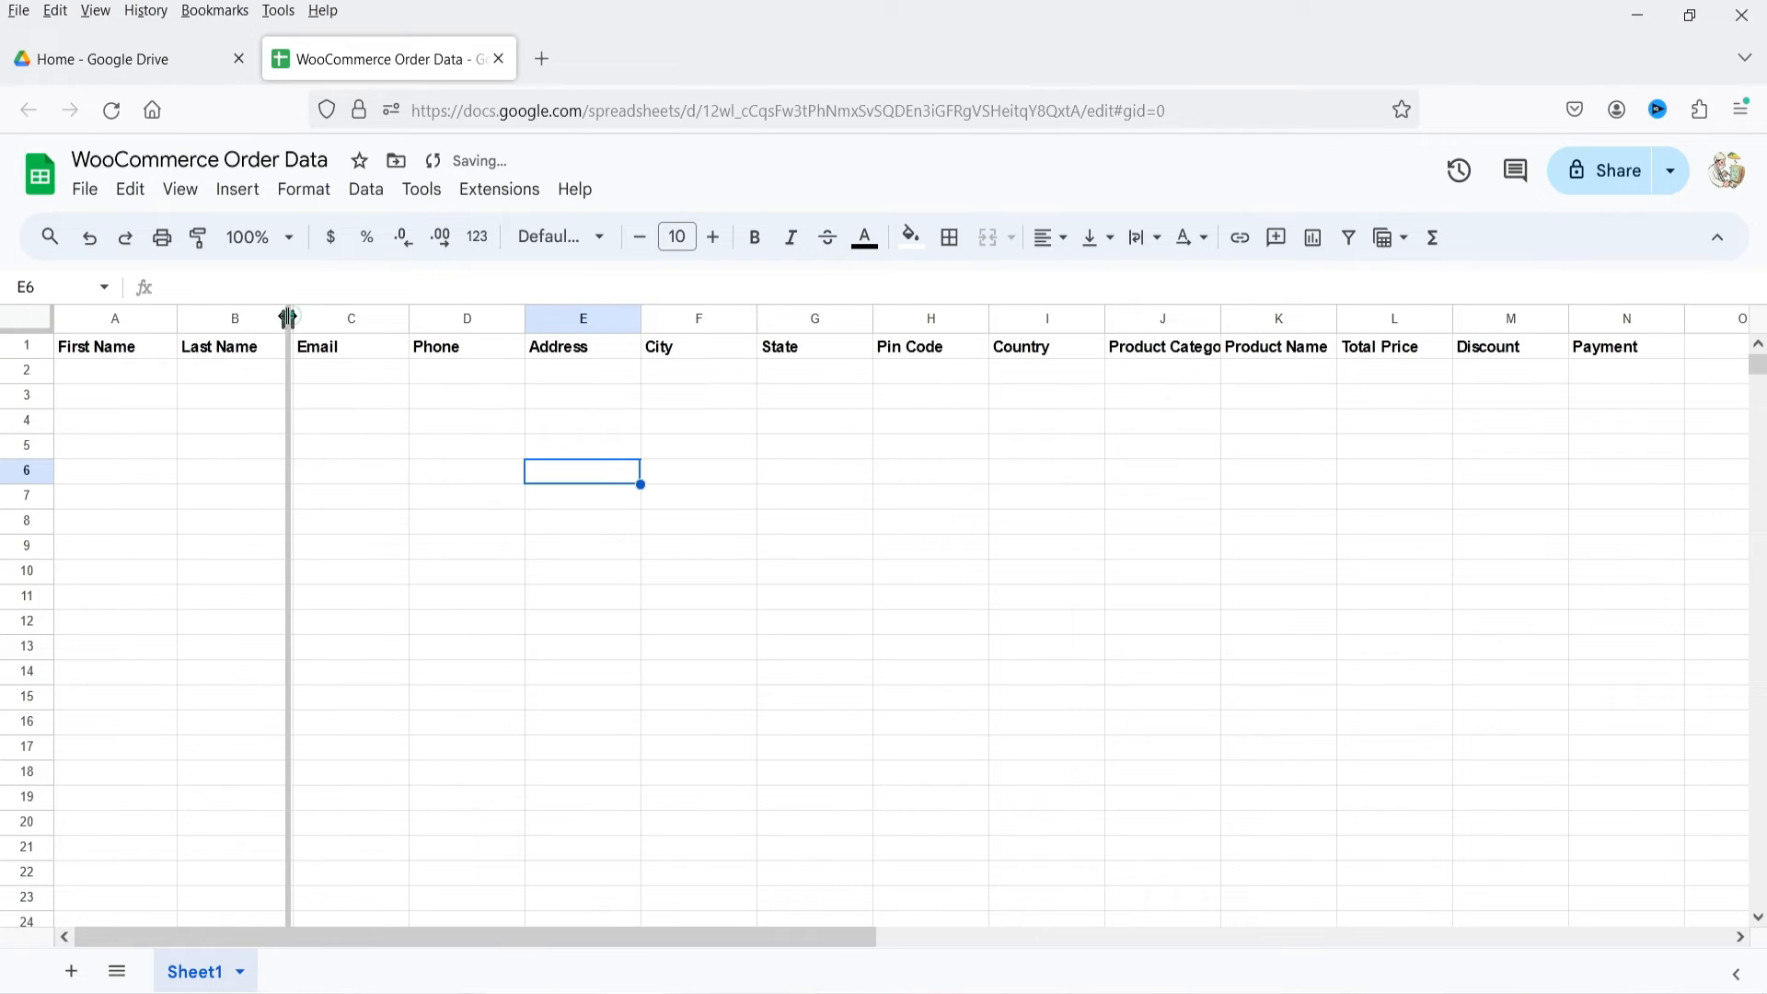
{"action": "left_click", "coordinate": [725, 552]}
Switch to the SureTriggers workflow and save the Product Purchased trigger for any product
{"action": "scroll", "coordinate": [1288, 548], "scroll_direction": "down", "scroll_amount": 3}
{"action": "scroll", "coordinate": [1285, 549], "scroll_direction": "up", "scroll_amount": 3}
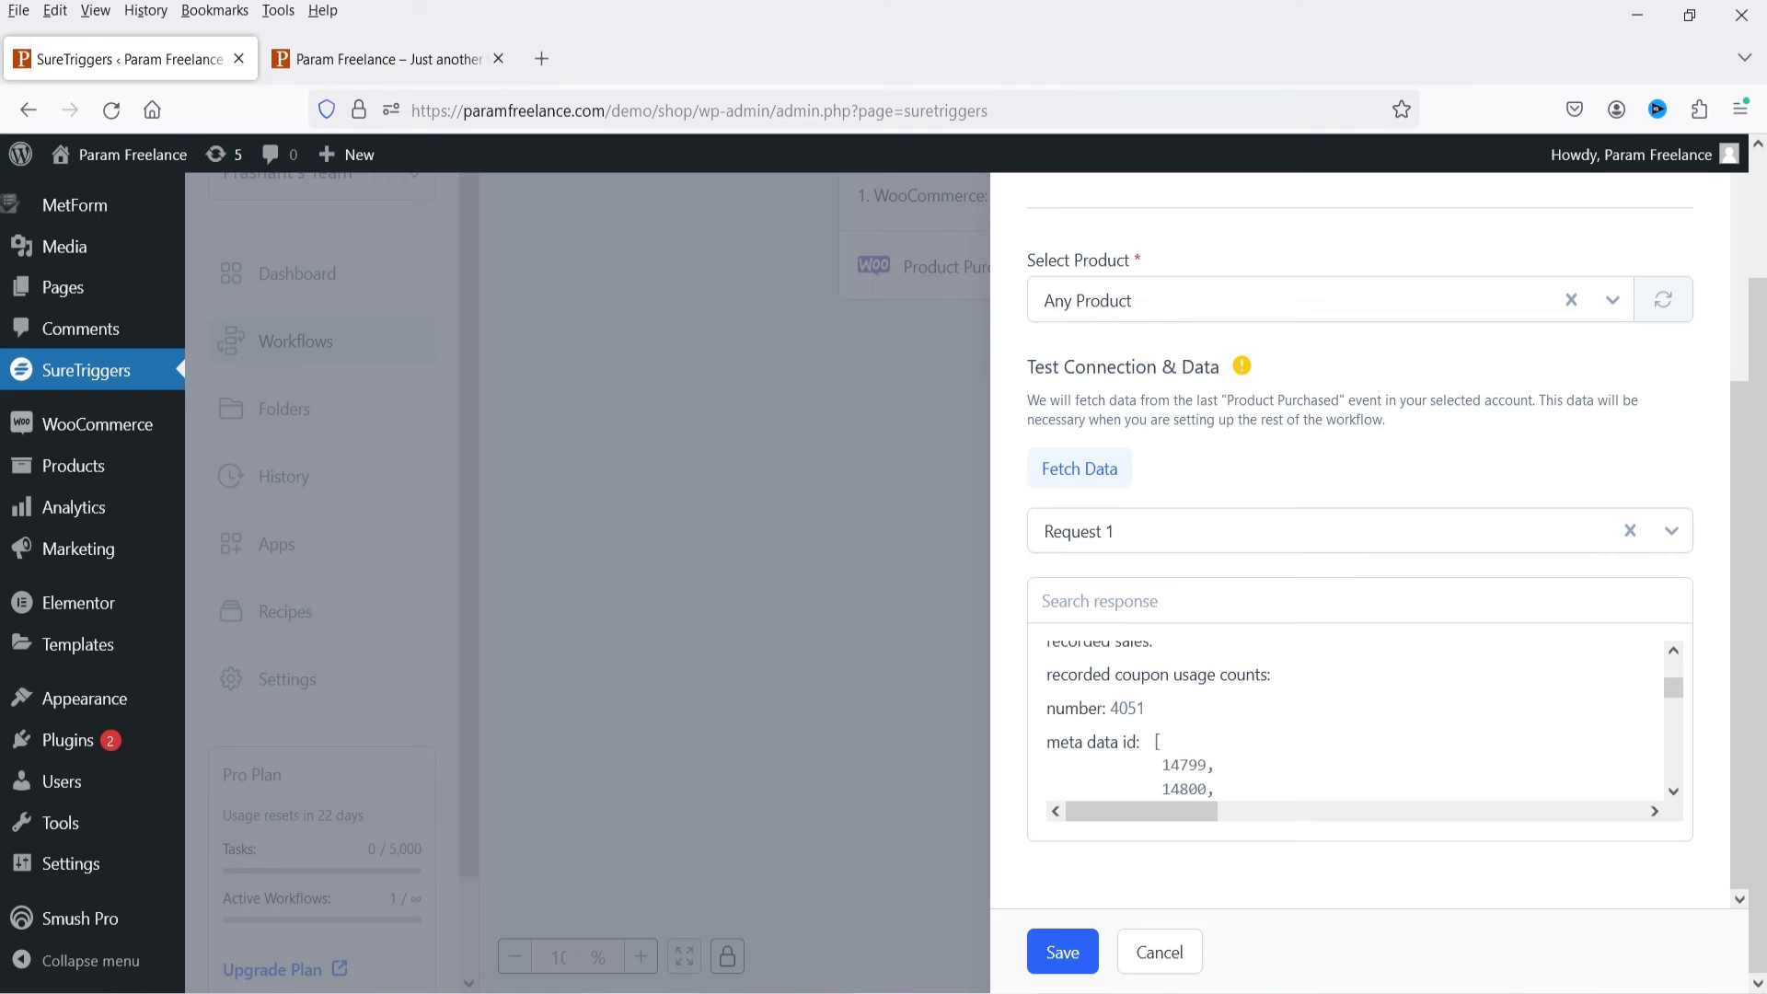
{"action": "left_click", "coordinate": [1063, 952]}
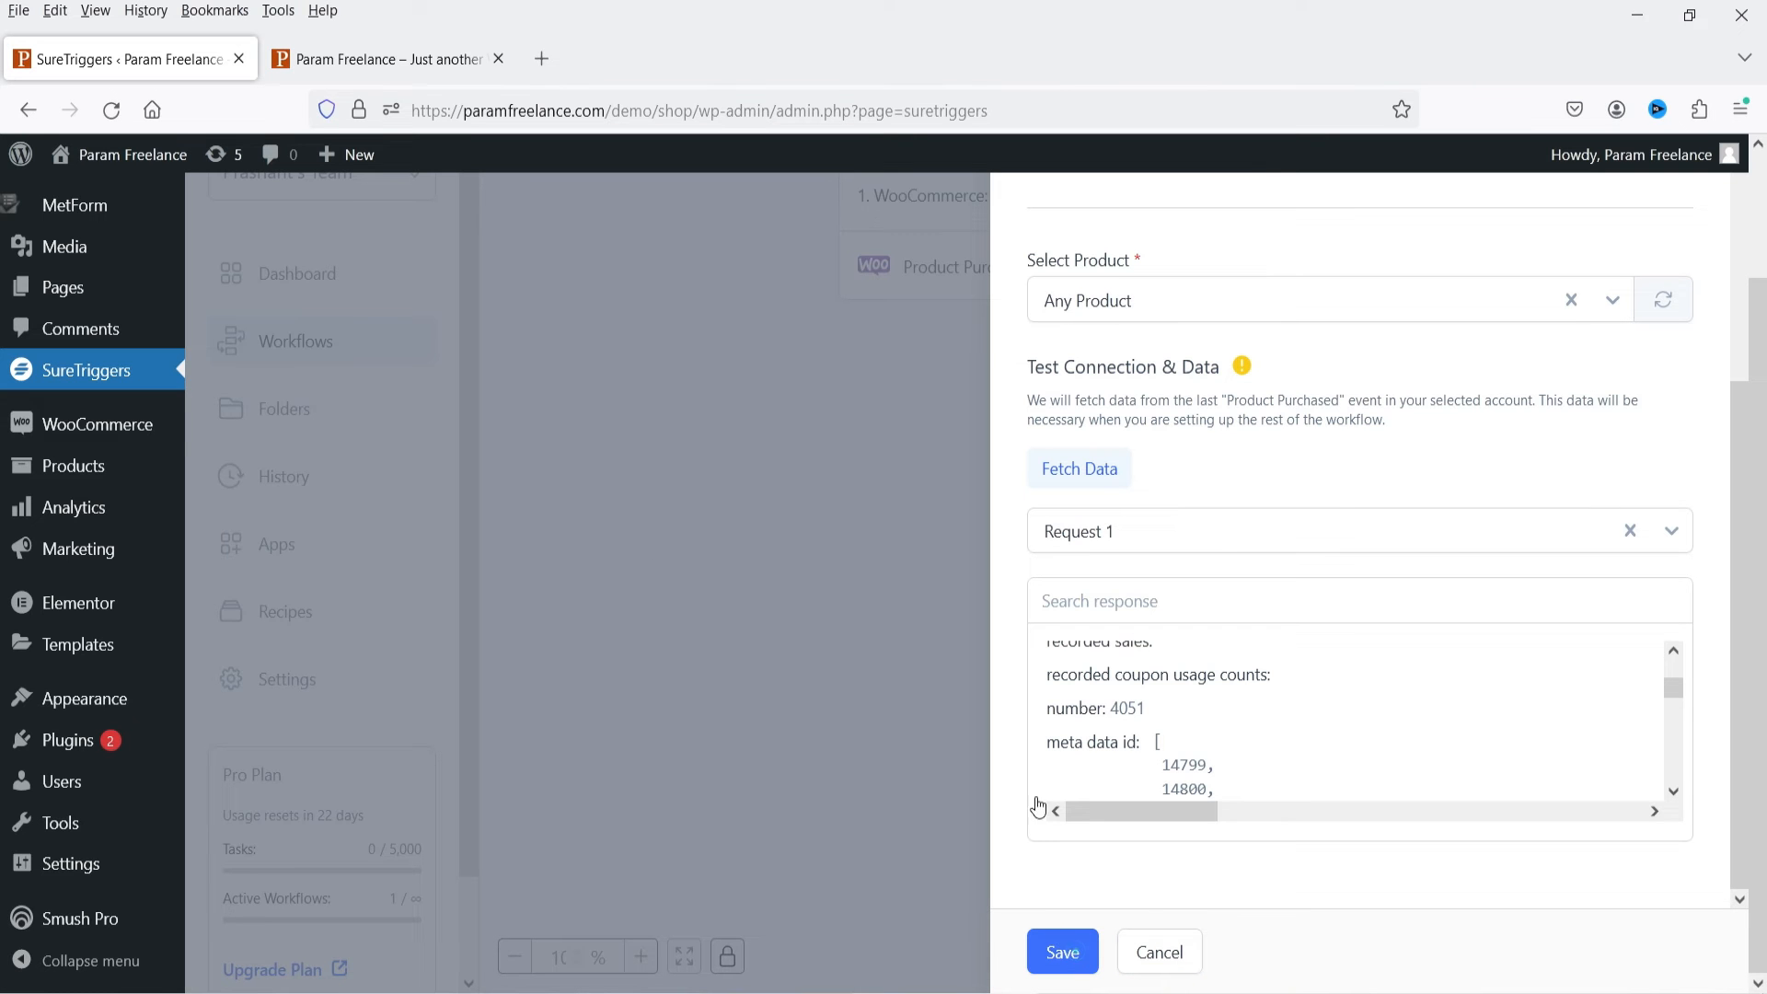
{"action": "scroll", "coordinate": [1234, 477], "scroll_direction": "up", "scroll_amount": 3}
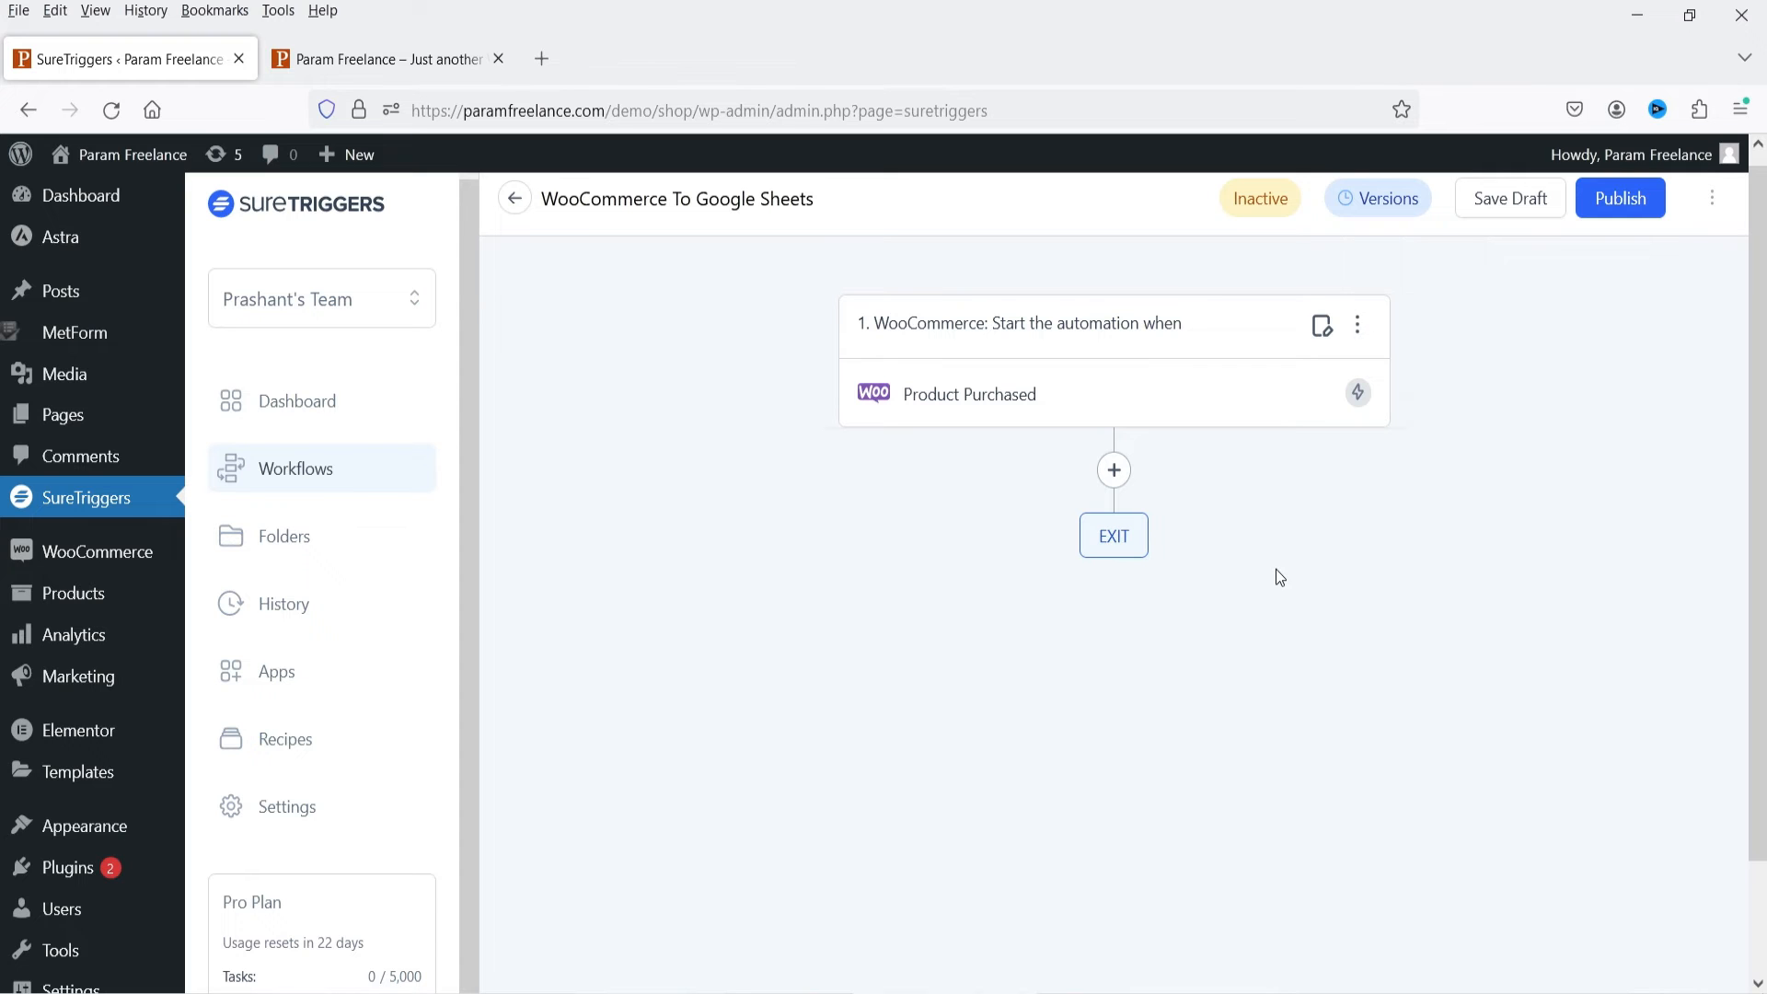
Add a Google Sheets action after the trigger with the event Add New Row
{"action": "left_click", "coordinate": [1114, 472]}
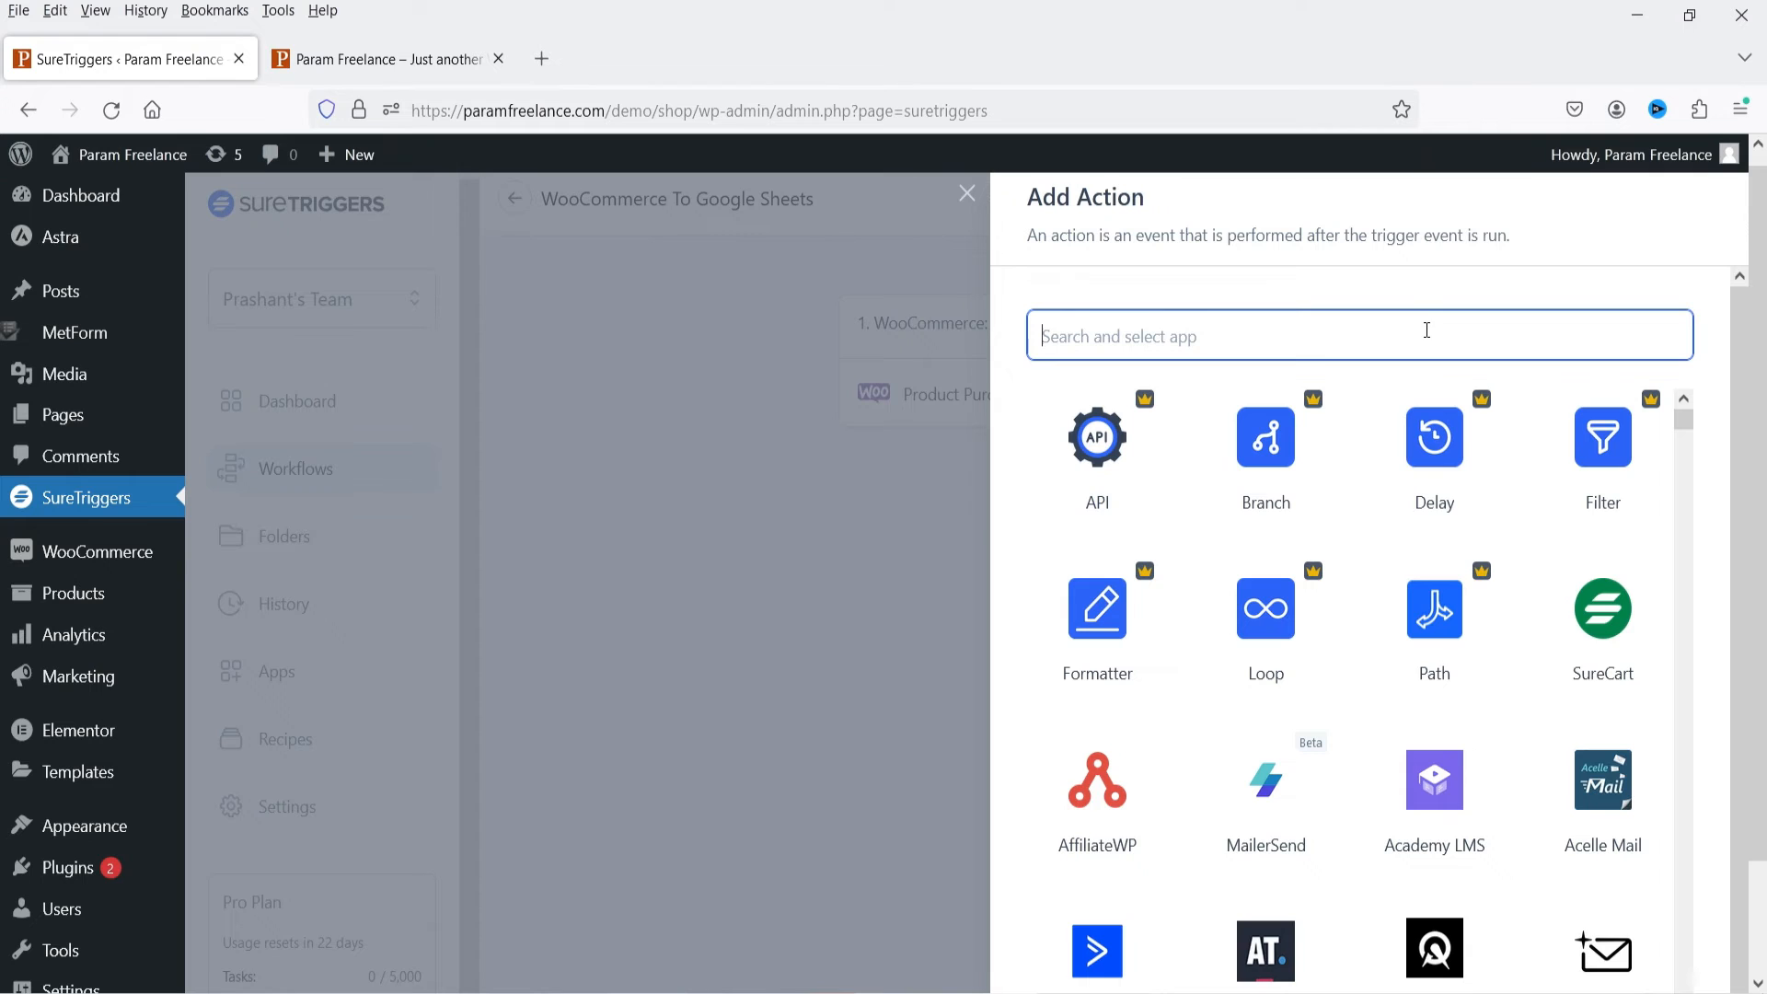
{"action": "type", "text": "goog"}
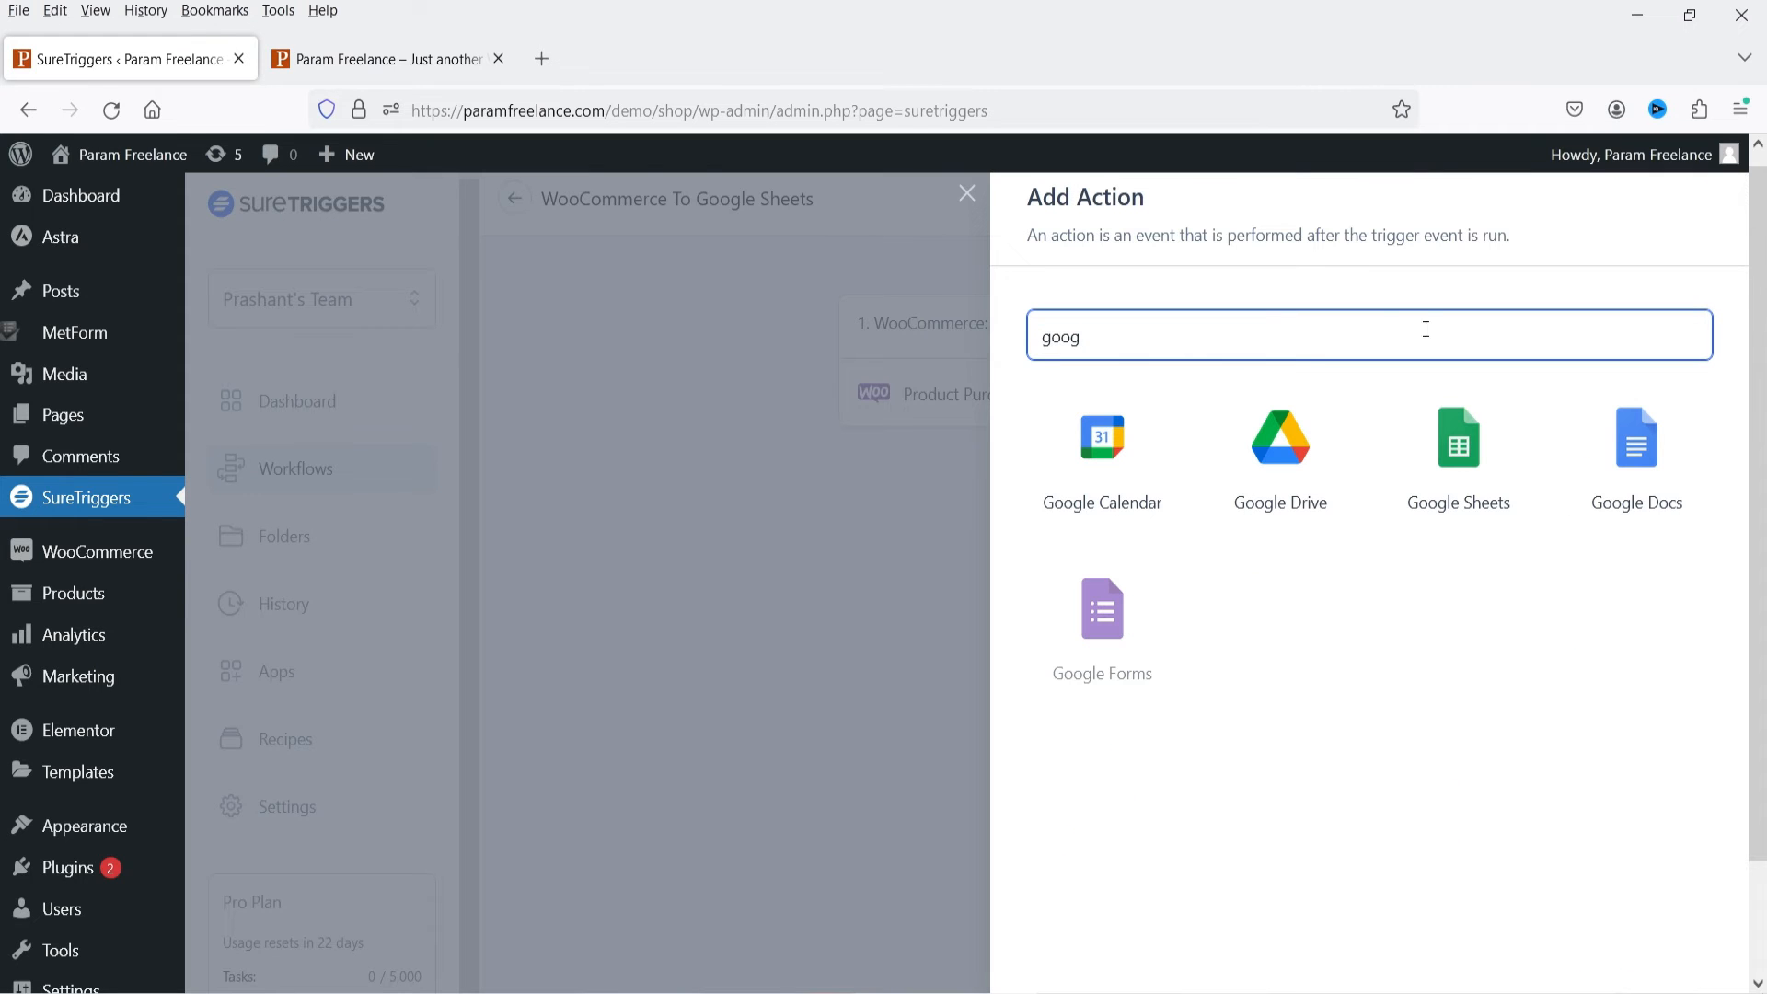
{"action": "left_click", "coordinate": [1458, 479]}
{"action": "left_click", "coordinate": [1093, 538]}
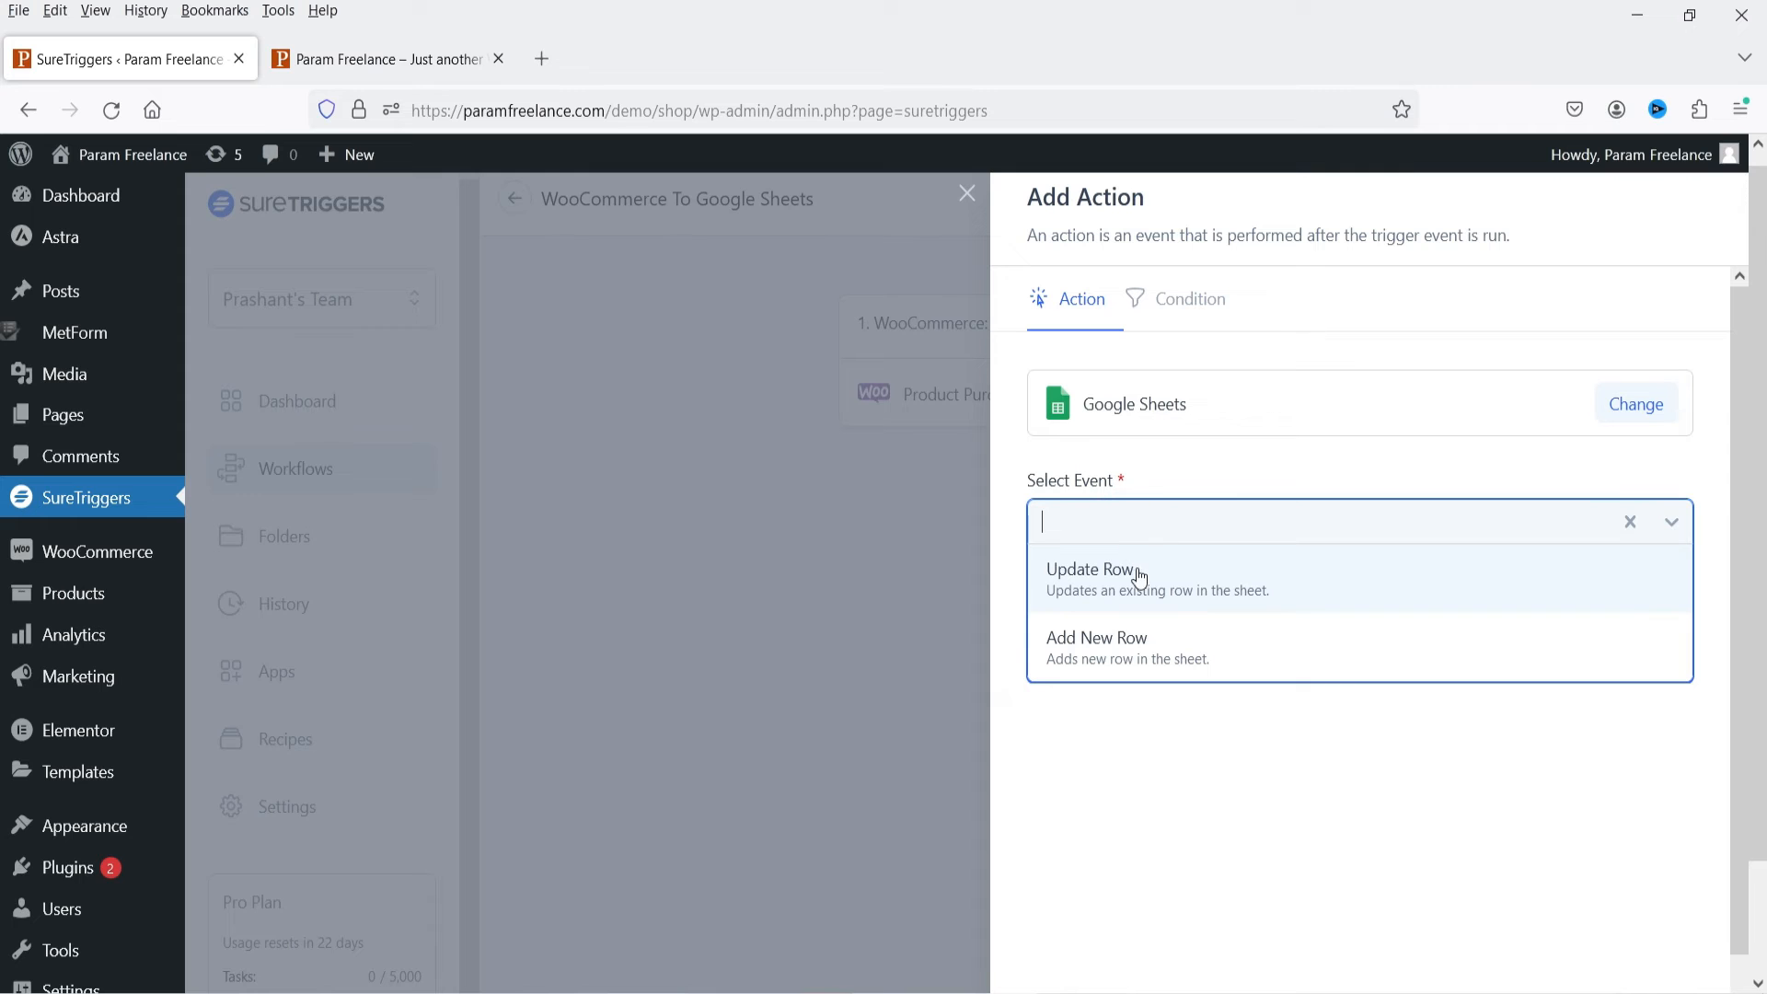
{"action": "left_click", "coordinate": [1175, 674]}
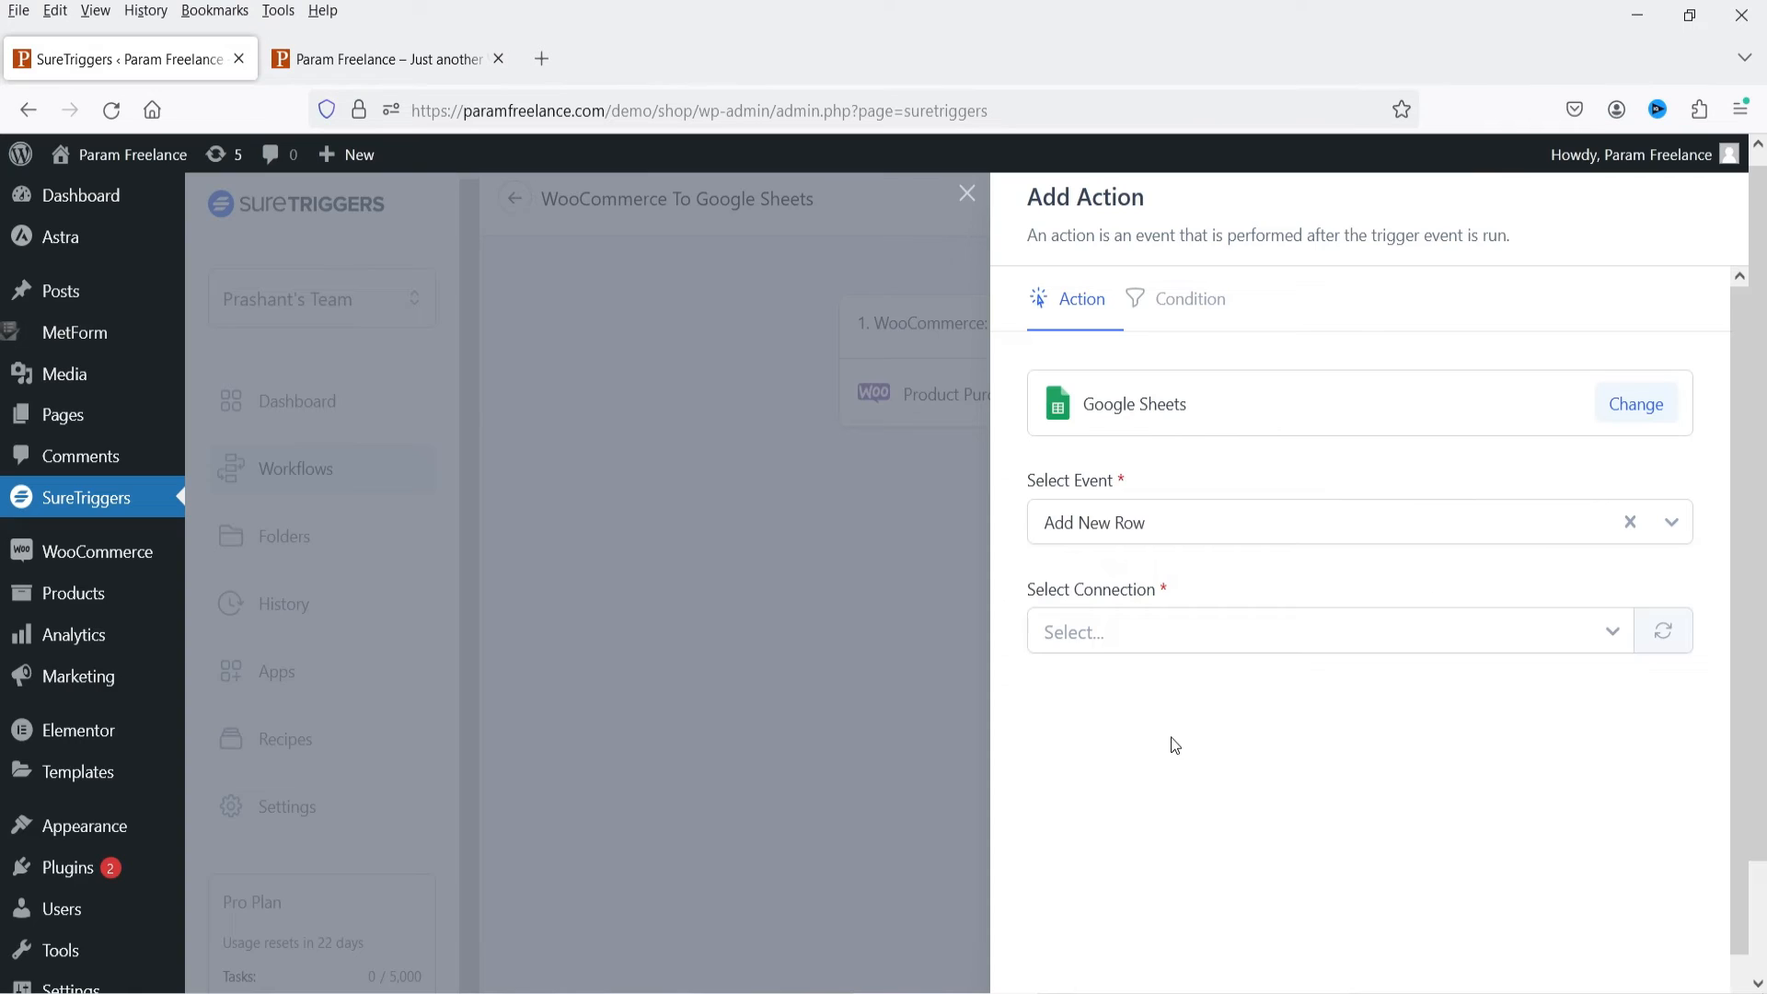
{"action": "left_click", "coordinate": [1116, 639]}
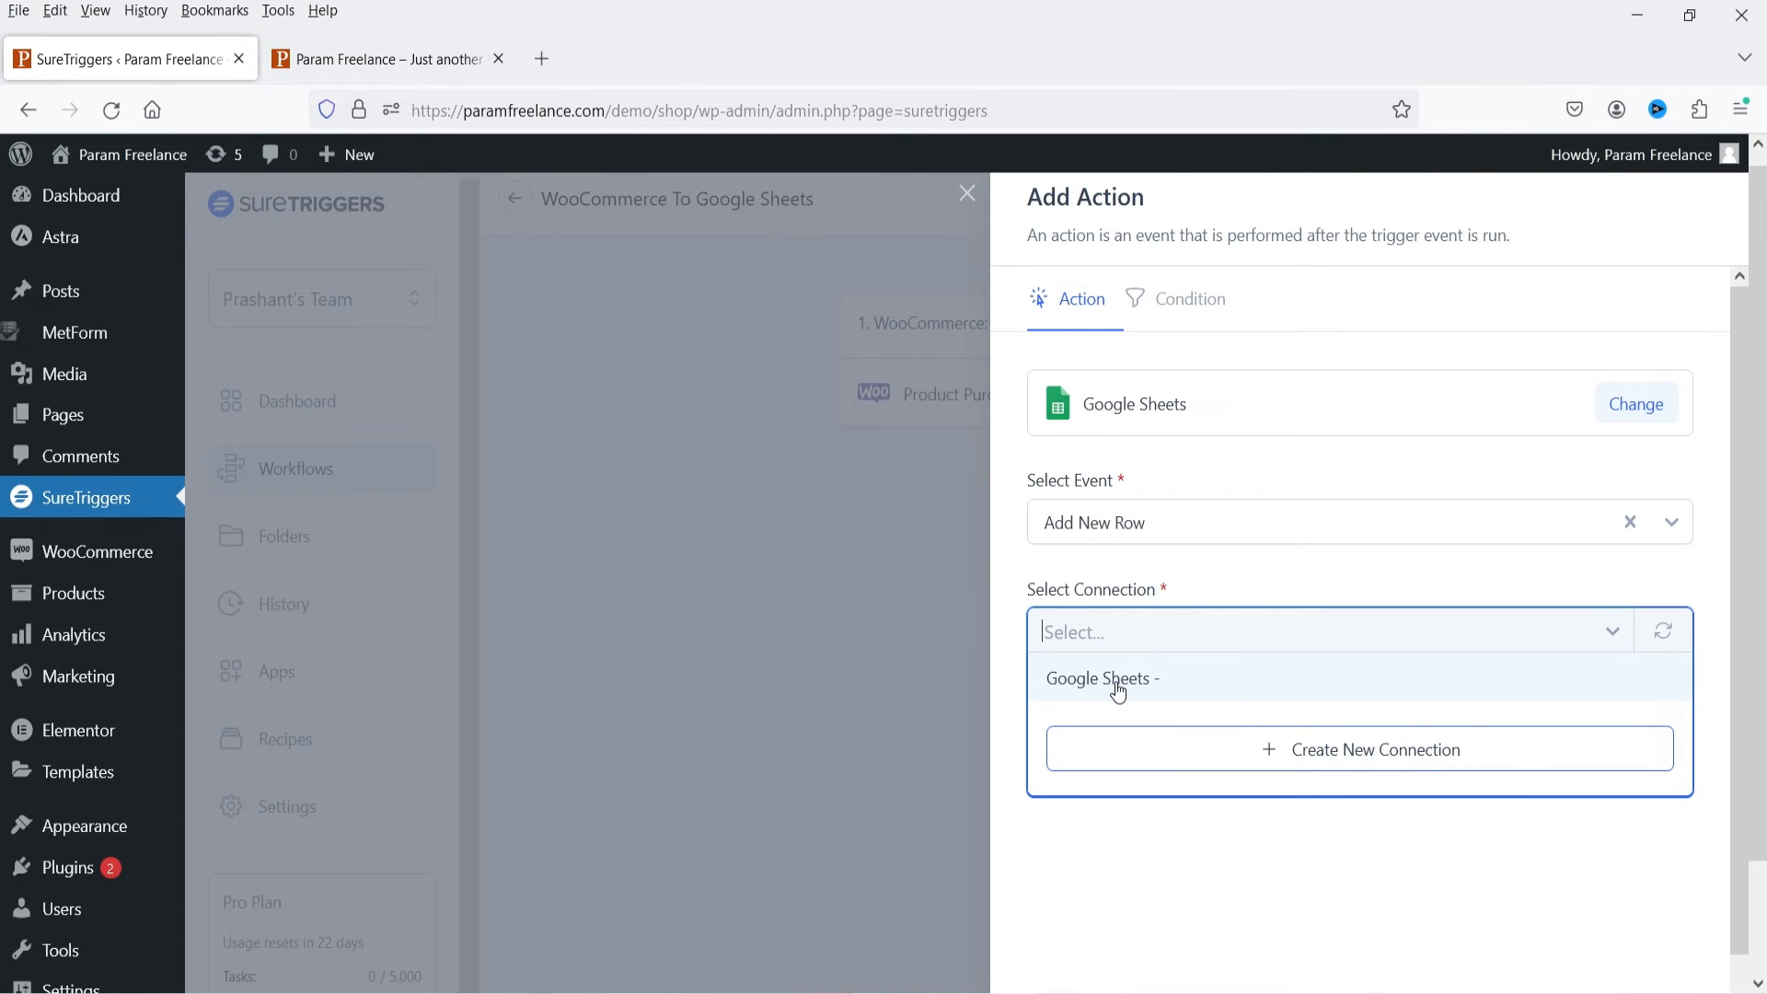
{"action": "left_click", "coordinate": [1337, 747]}
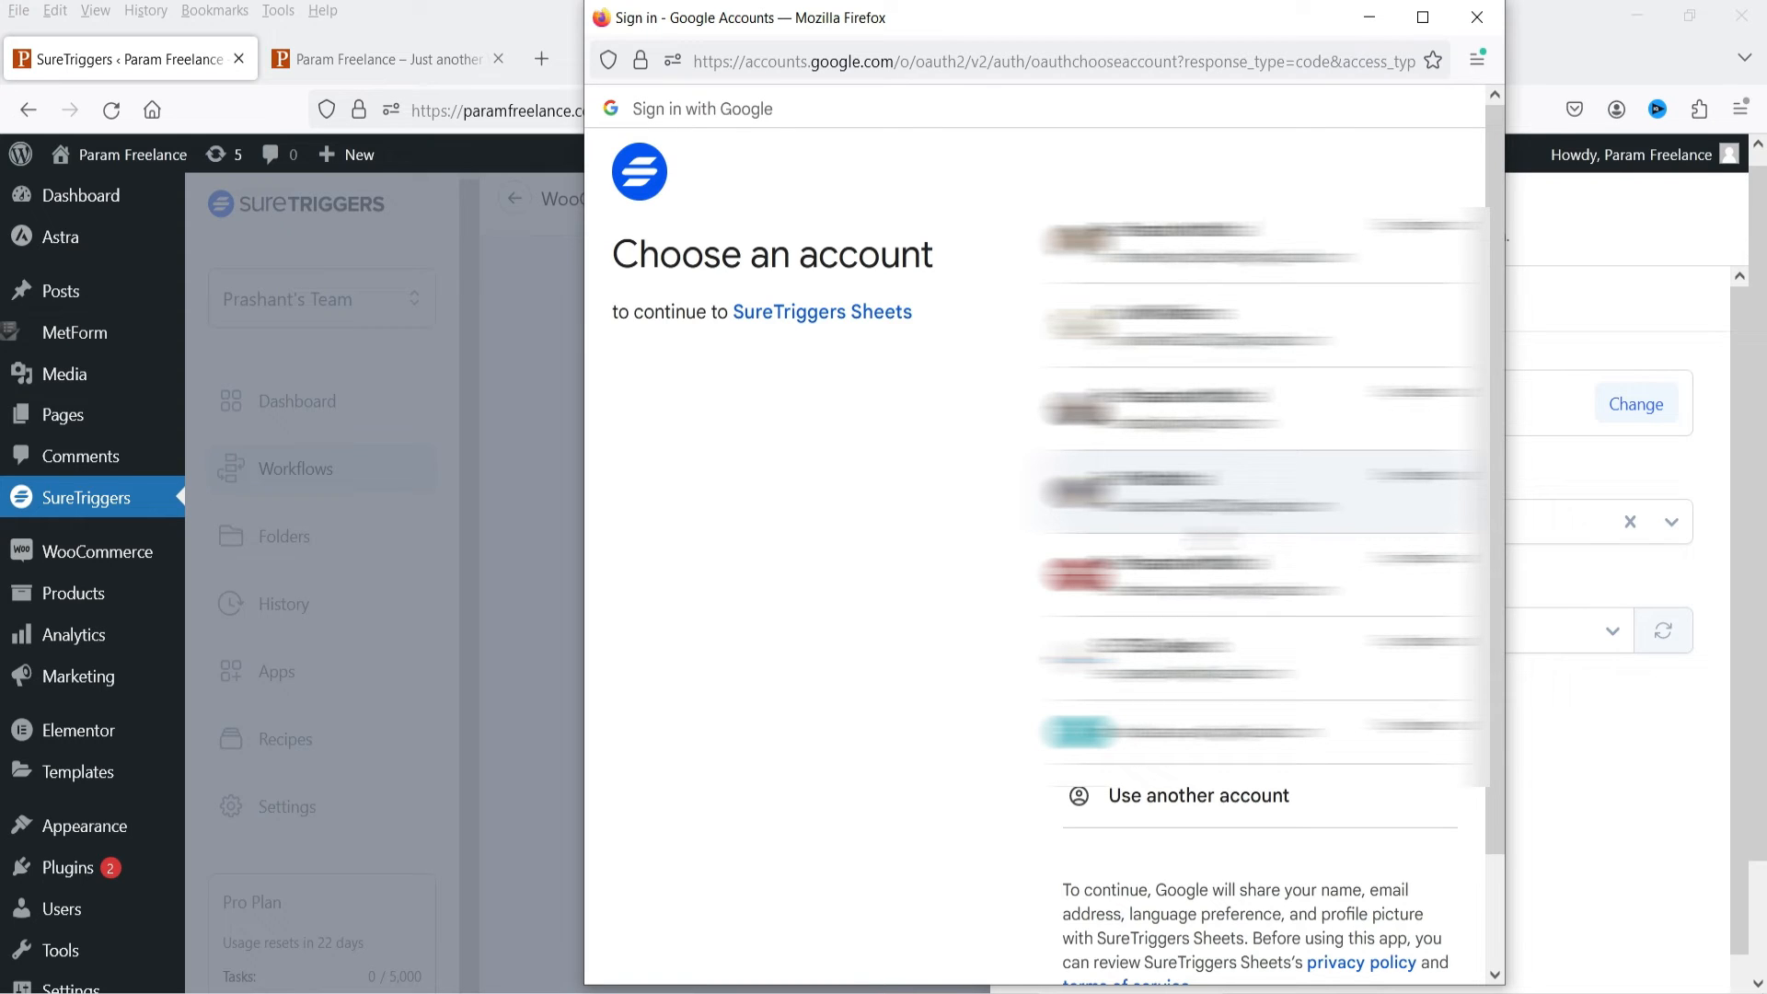
{"action": "left_click", "coordinate": [1477, 18]}
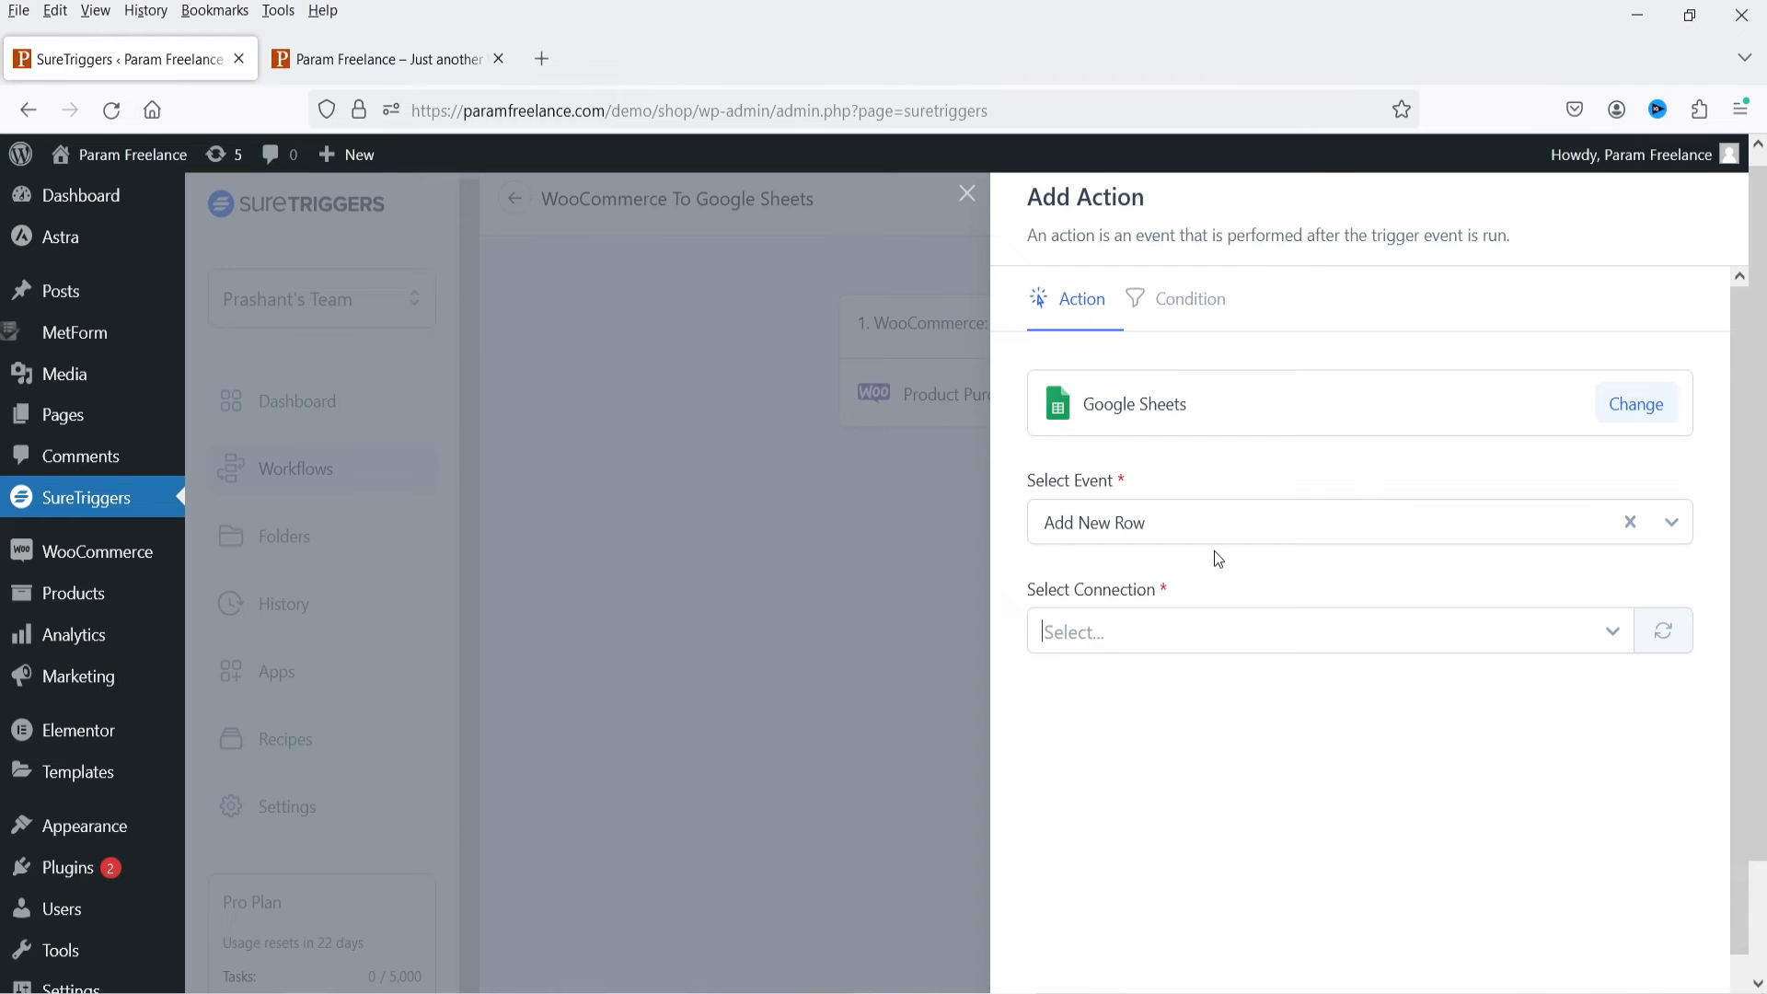
Use the existing Google Sheets connection and choose the spreadsheet WooCommerce Order Data with the worksheet Sheet1
{"action": "left_click", "coordinate": [1182, 635]}
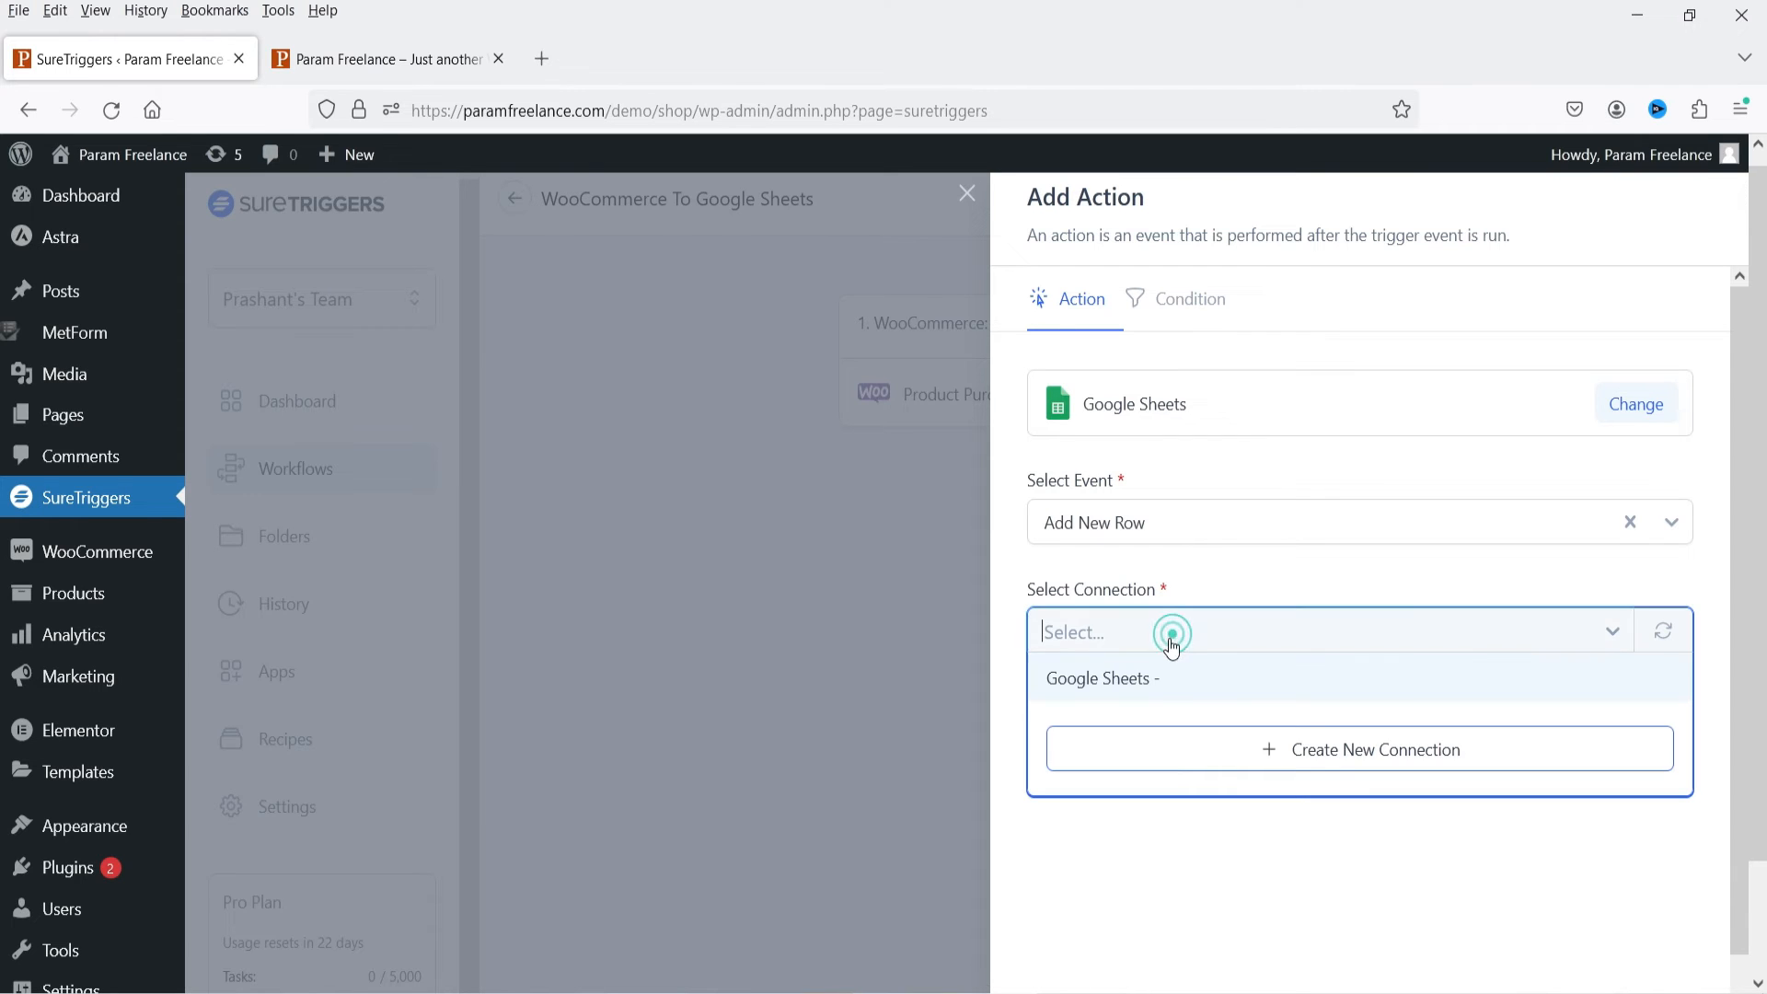
{"action": "left_click", "coordinate": [1148, 681]}
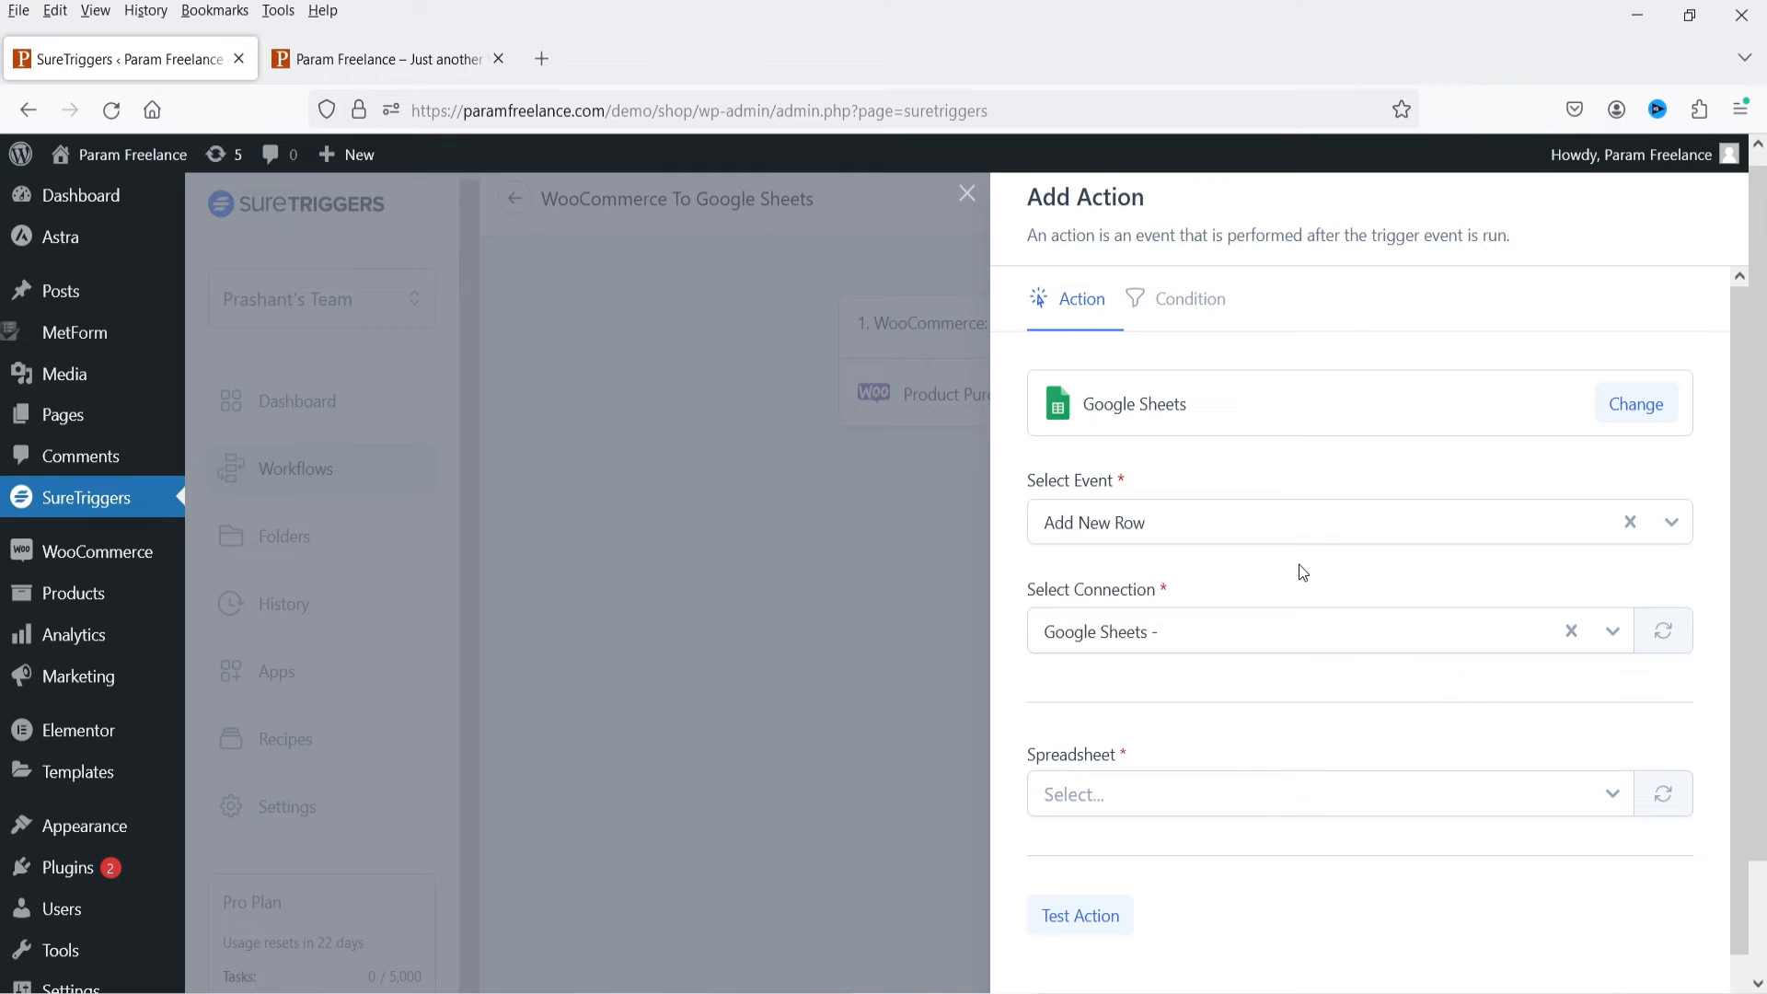
{"action": "left_click", "coordinate": [1163, 799]}
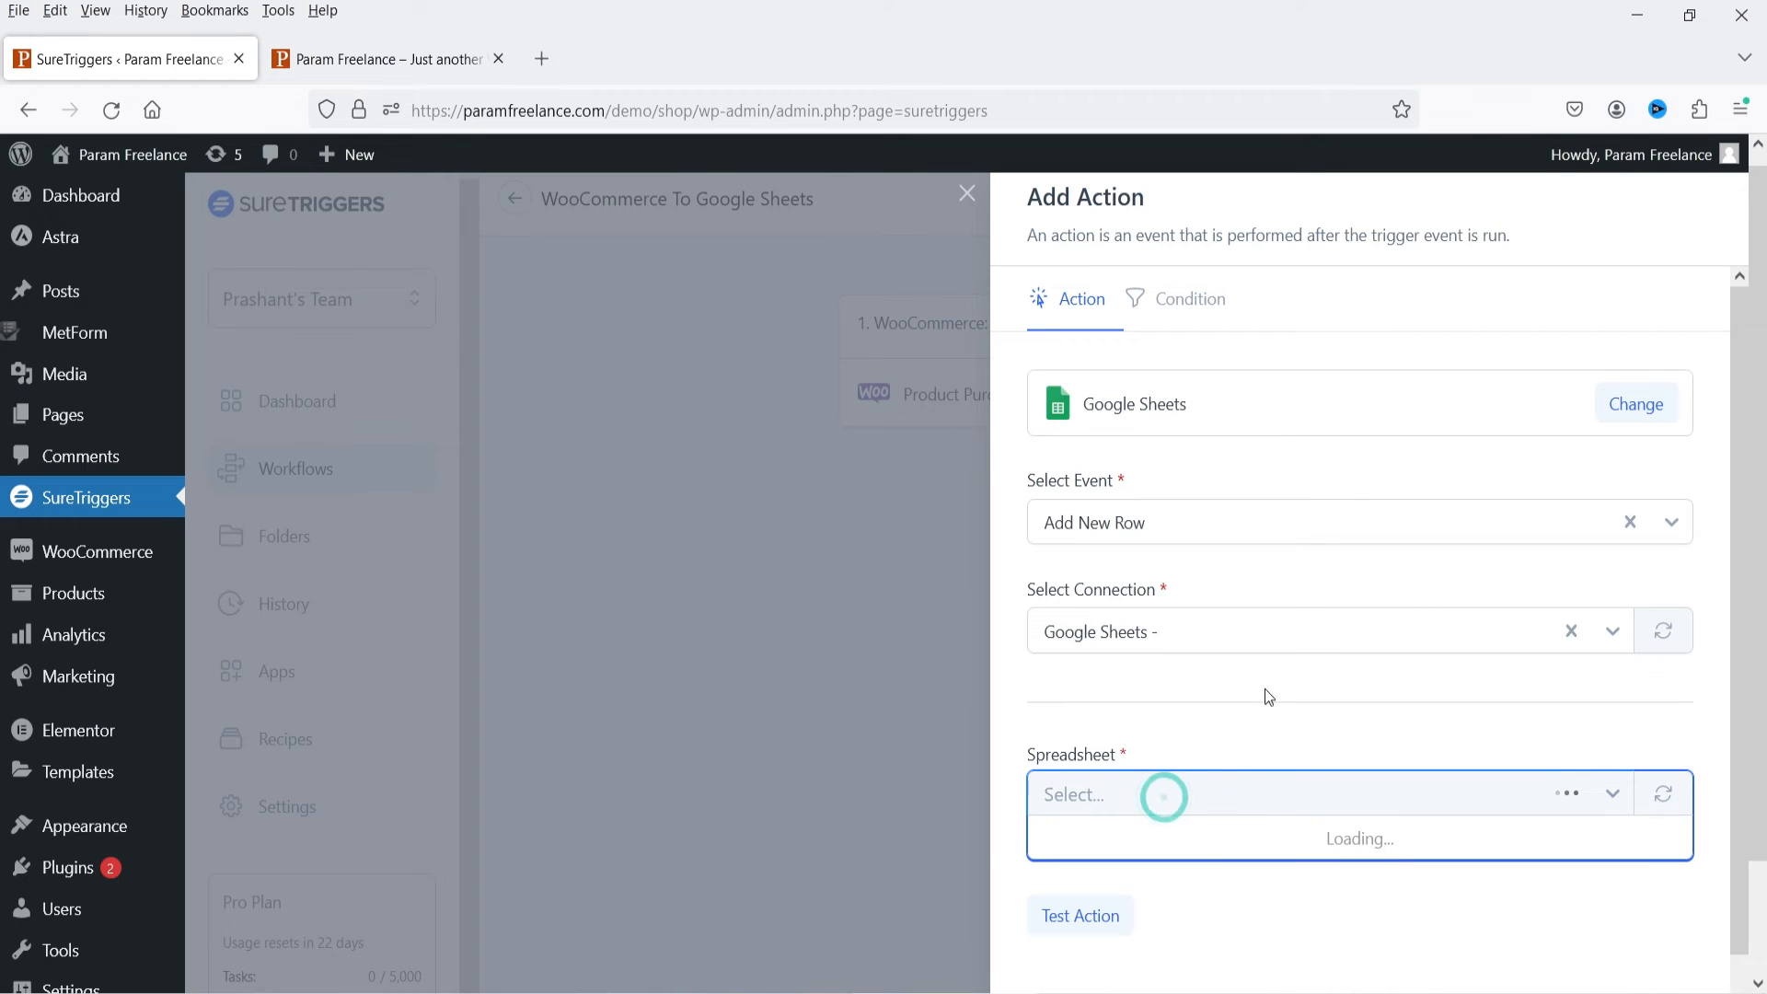
{"action": "scroll", "coordinate": [1338, 532], "scroll_direction": "down", "scroll_amount": 2}
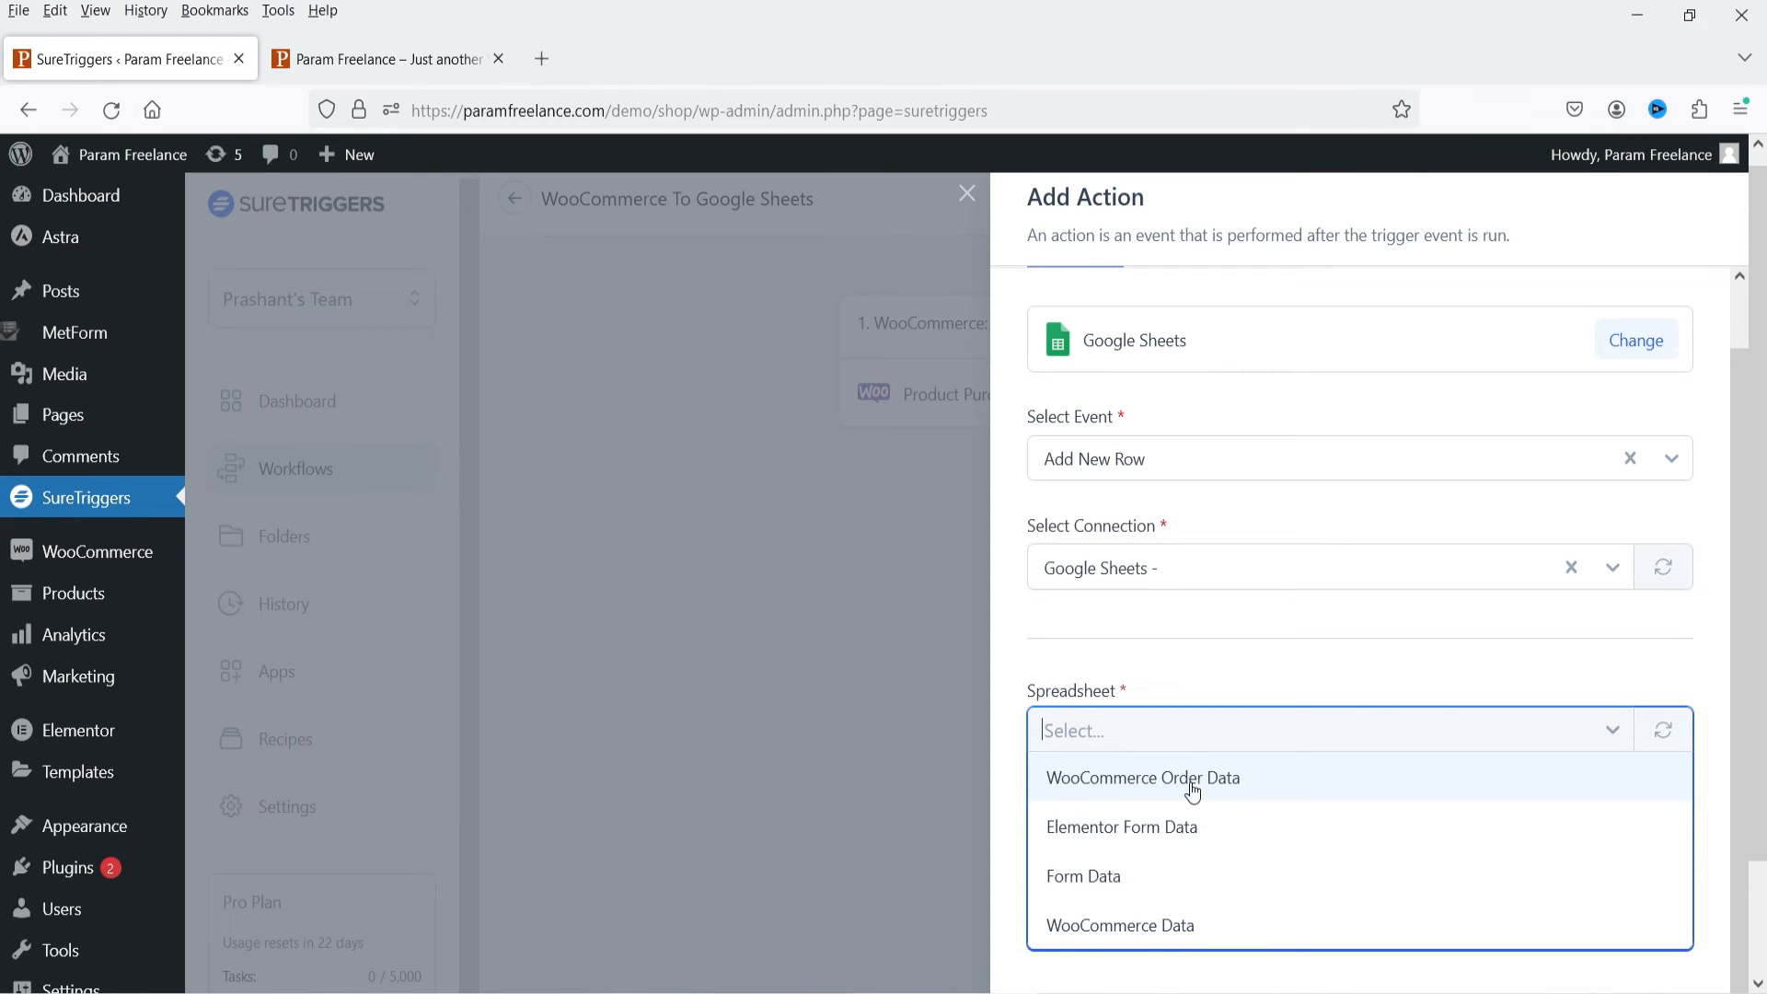
{"action": "left_click", "coordinate": [1115, 783]}
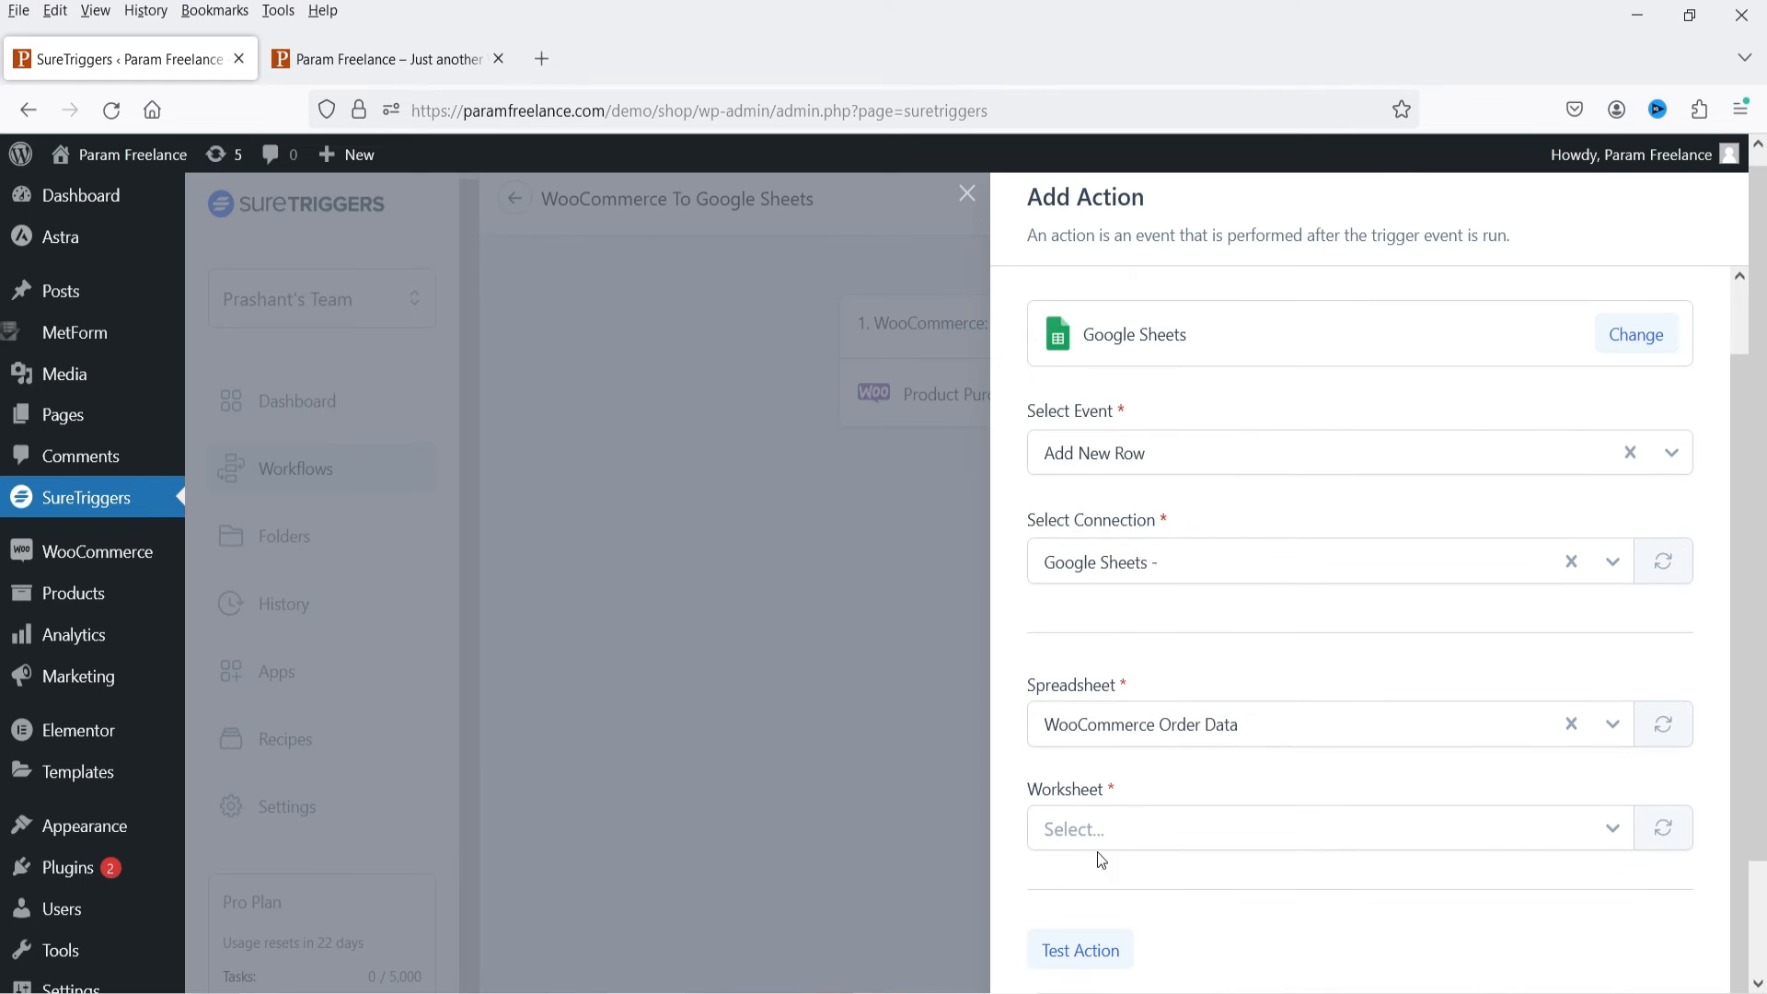
{"action": "left_click", "coordinate": [1121, 828]}
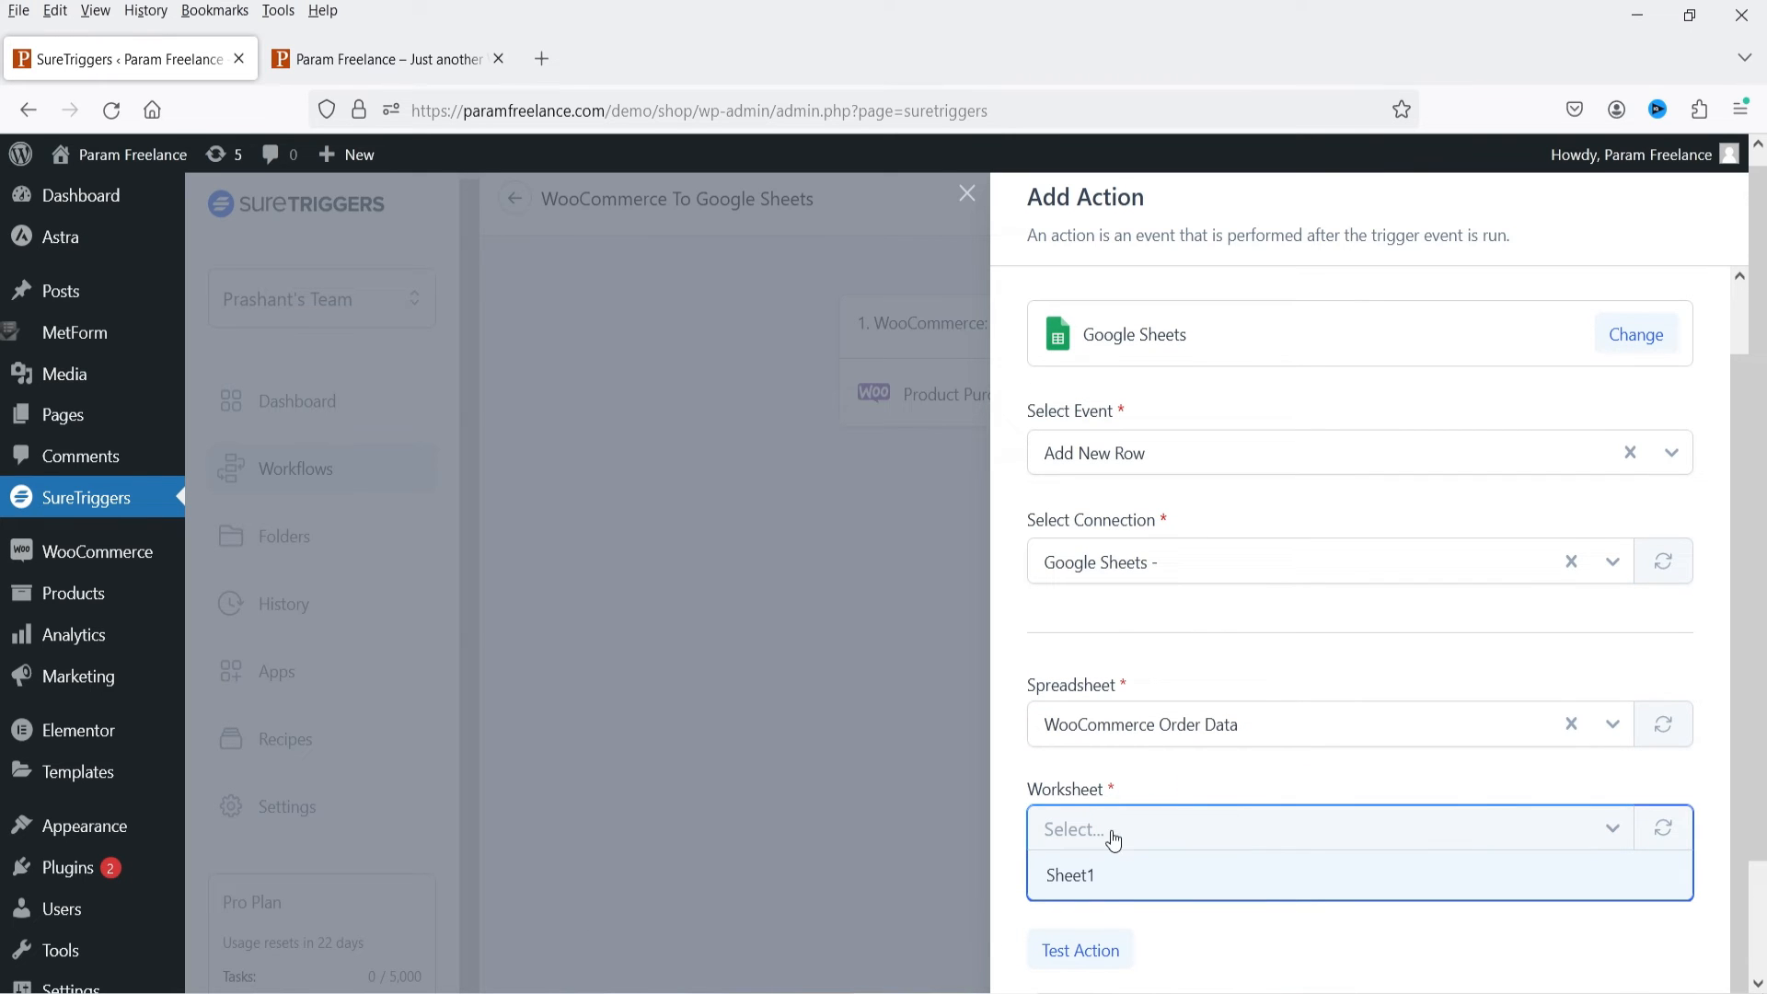
{"action": "left_click", "coordinate": [1091, 886]}
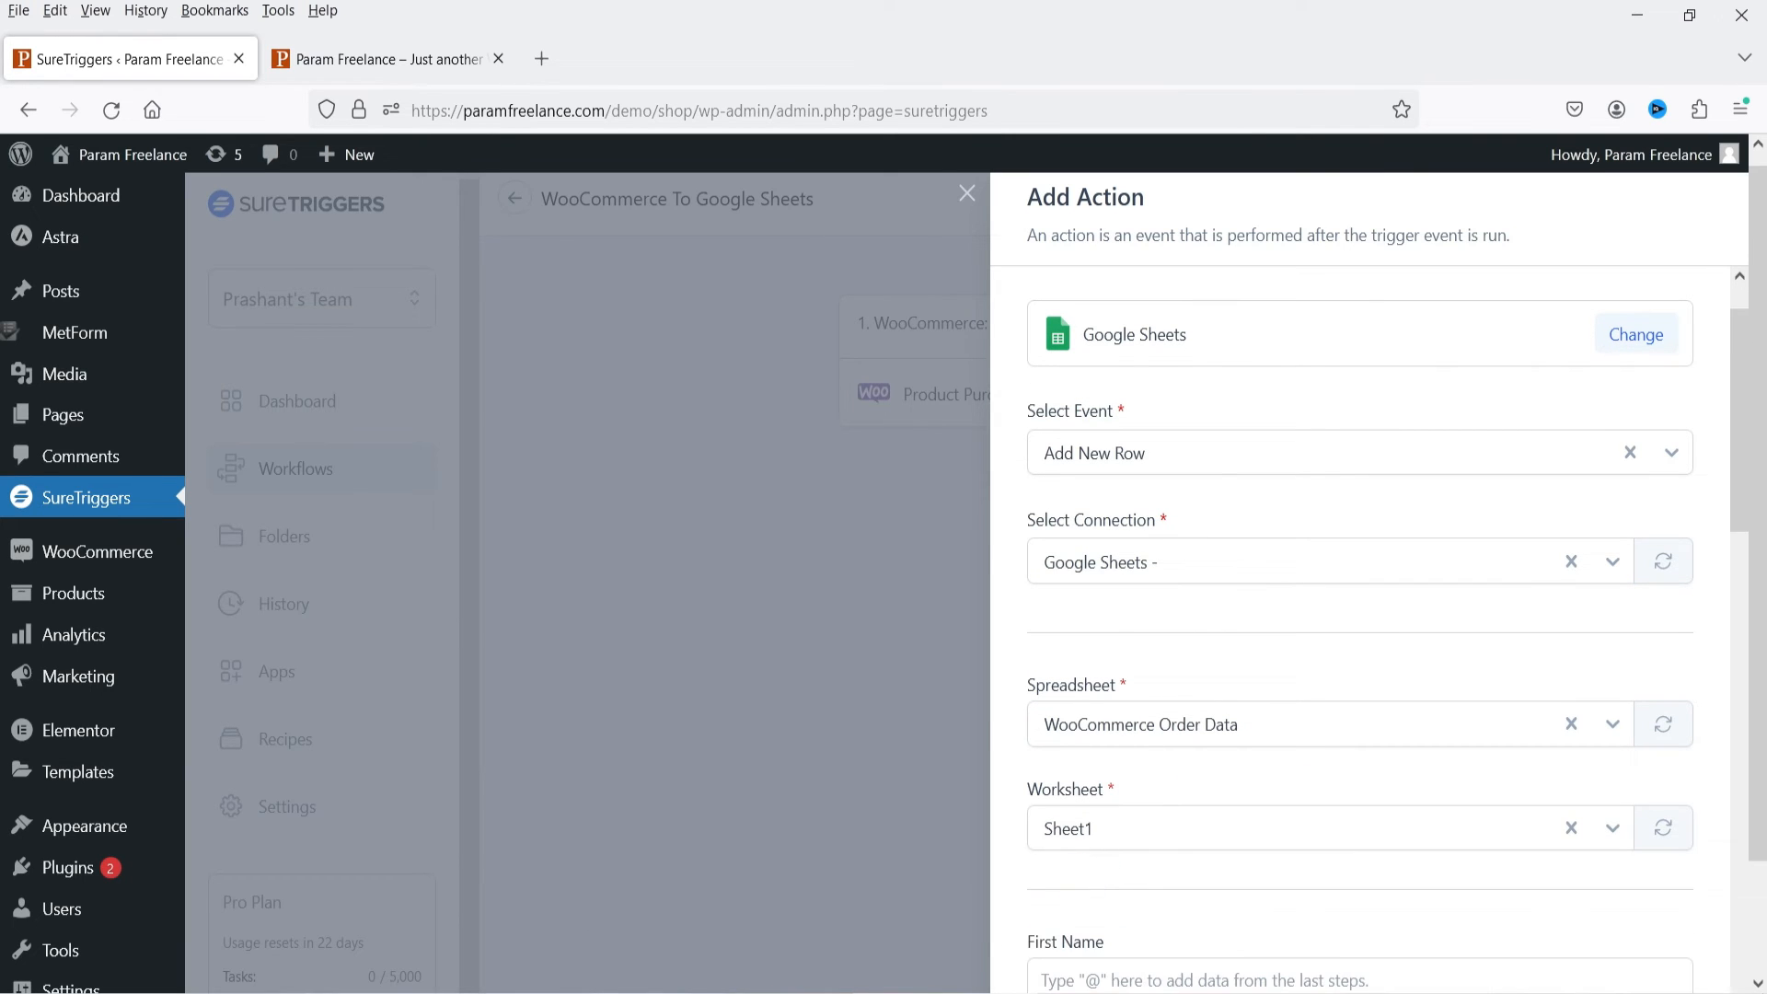
Compare the action's column fields with the spreadsheet headers, and map First Name to the WooCommerce field User Firstname
{"action": "left_click", "coordinate": [599, 990]}
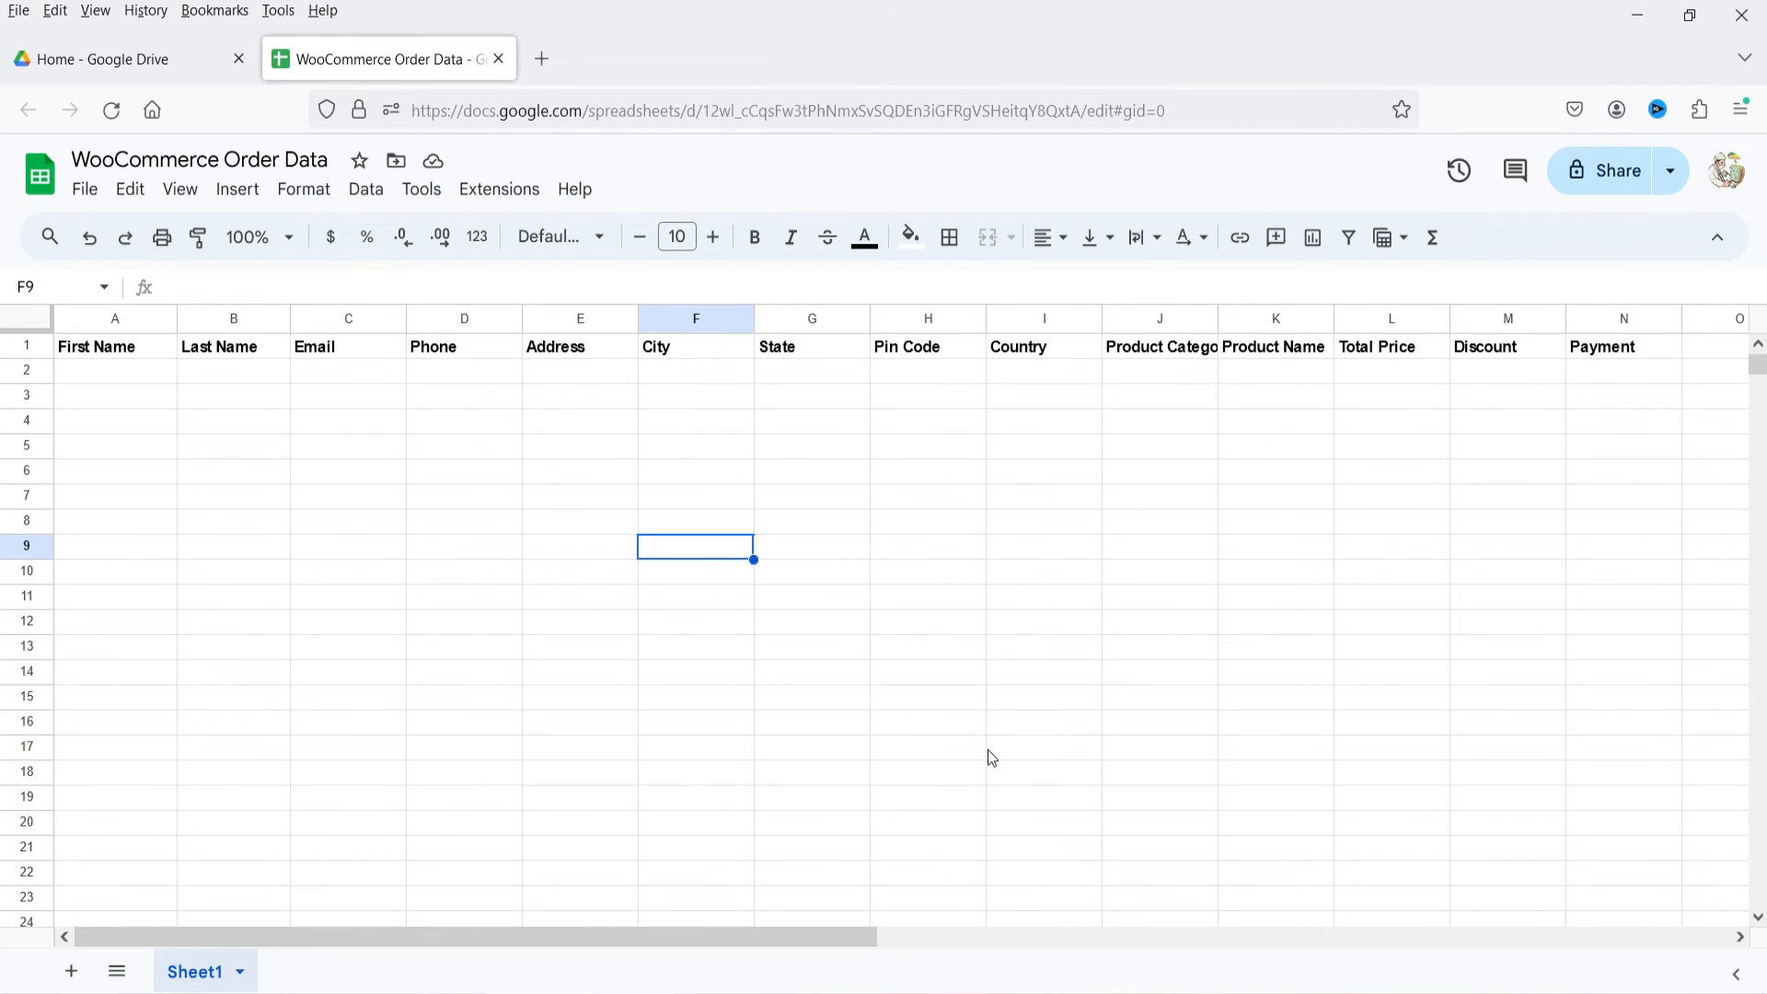
{"action": "key", "text": "alt+Tab"}
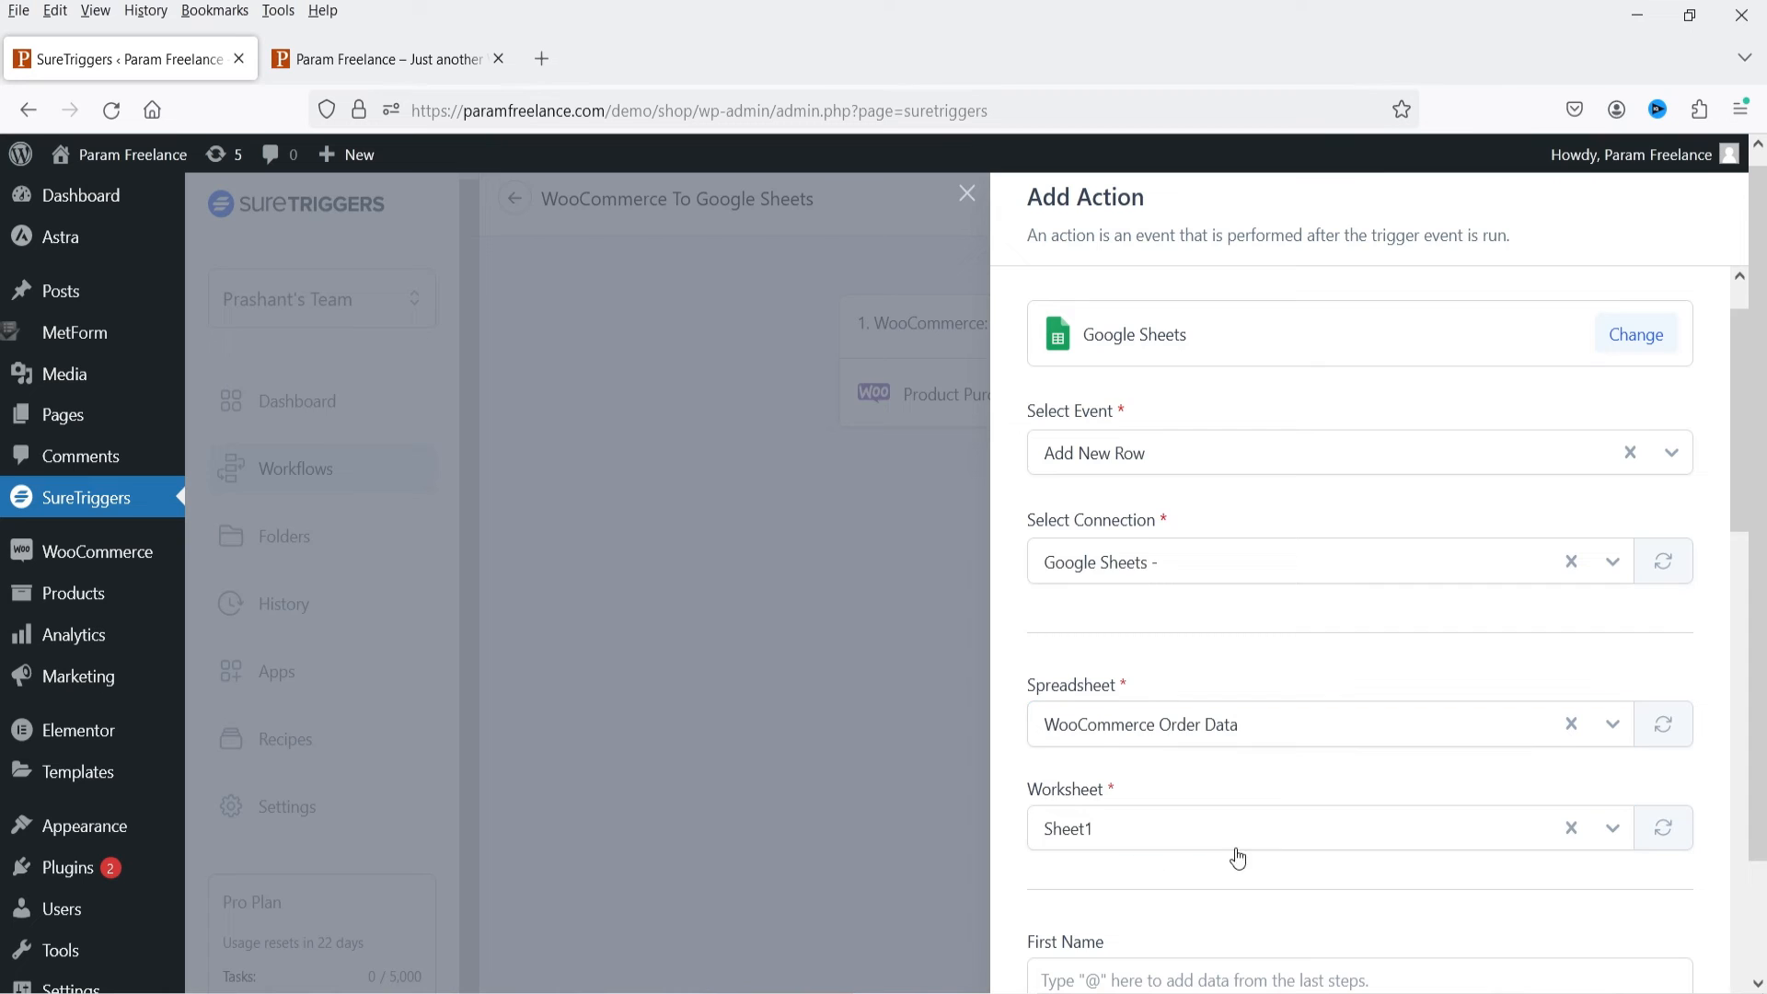
{"action": "scroll", "coordinate": [1415, 735], "scroll_direction": "down", "scroll_amount": 5}
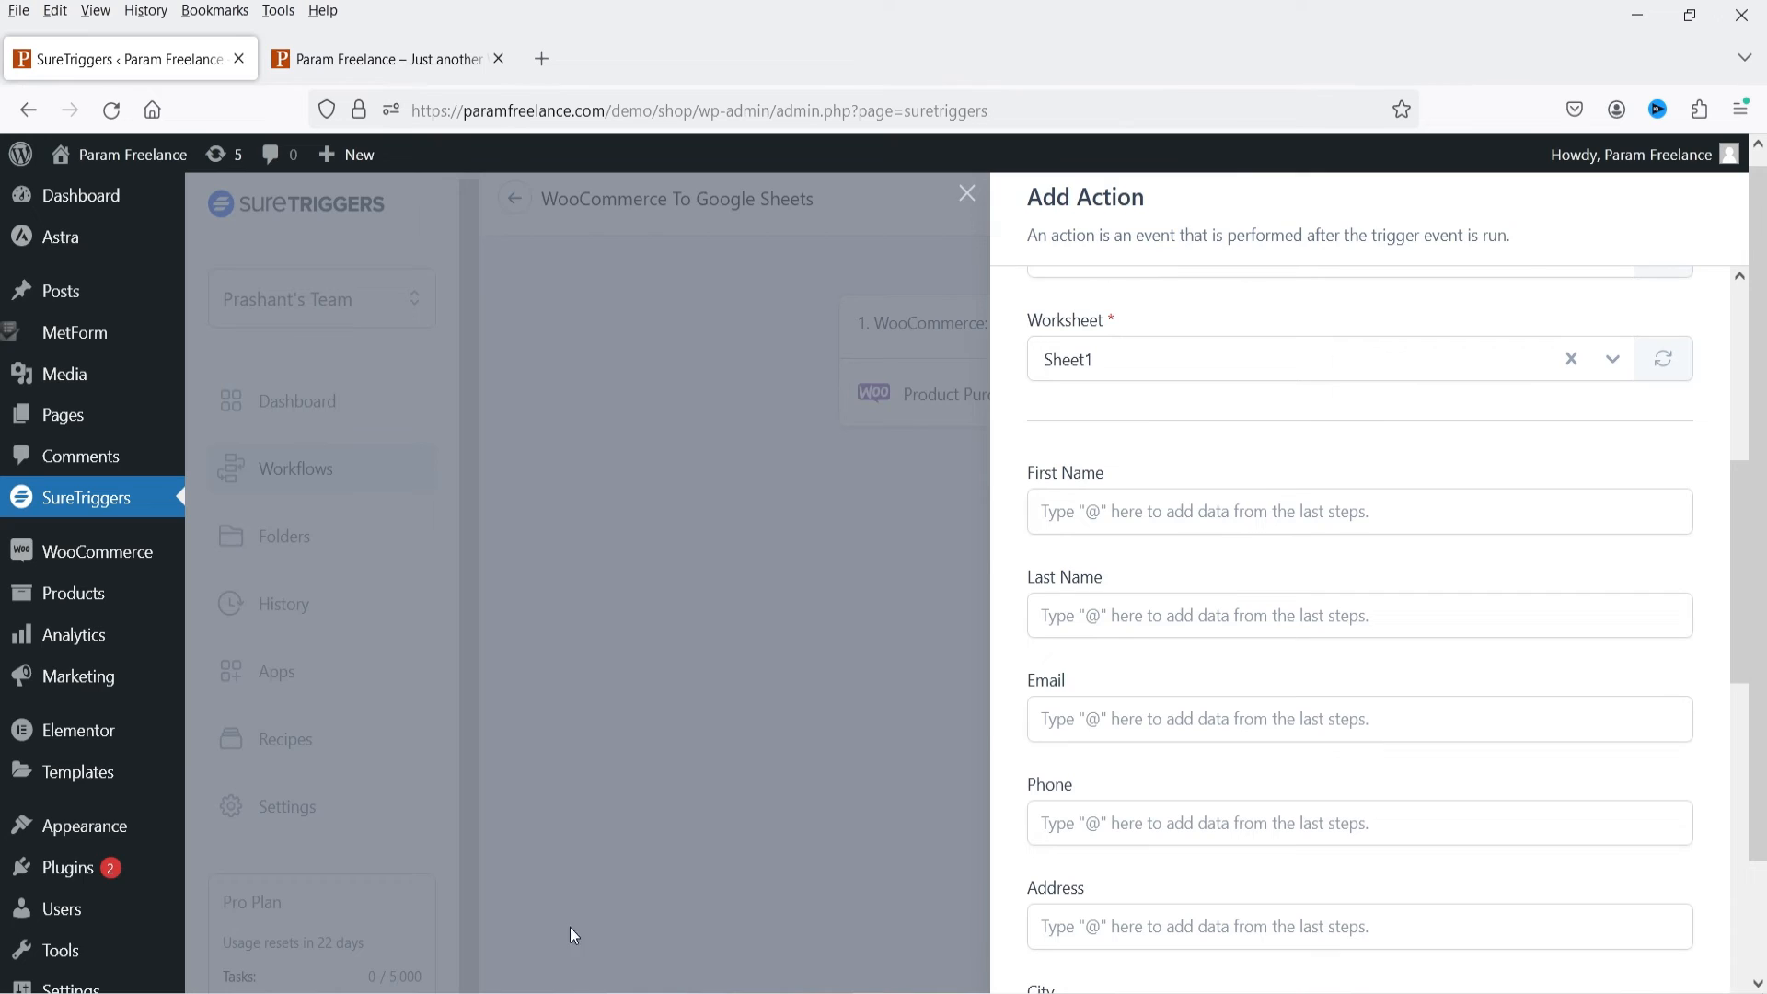
{"action": "key", "text": "alt+Tab"}
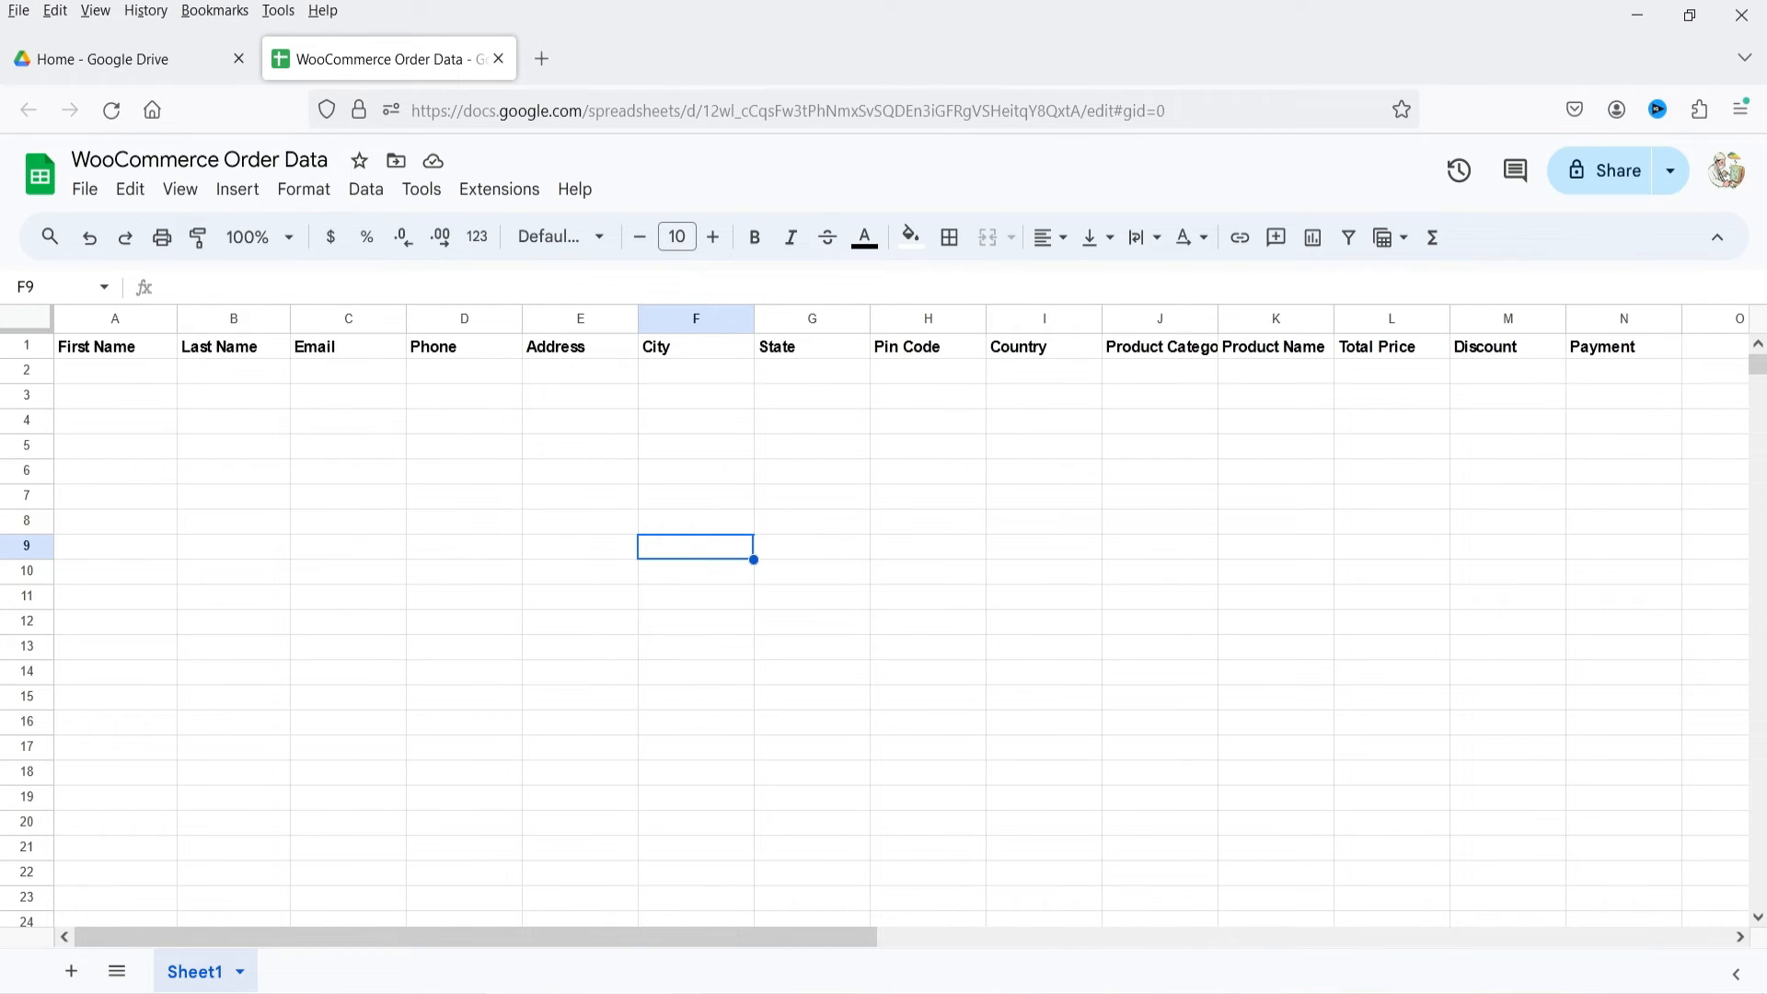
{"action": "key", "text": "alt+Tab"}
{"action": "left_click", "coordinate": [1176, 514]}
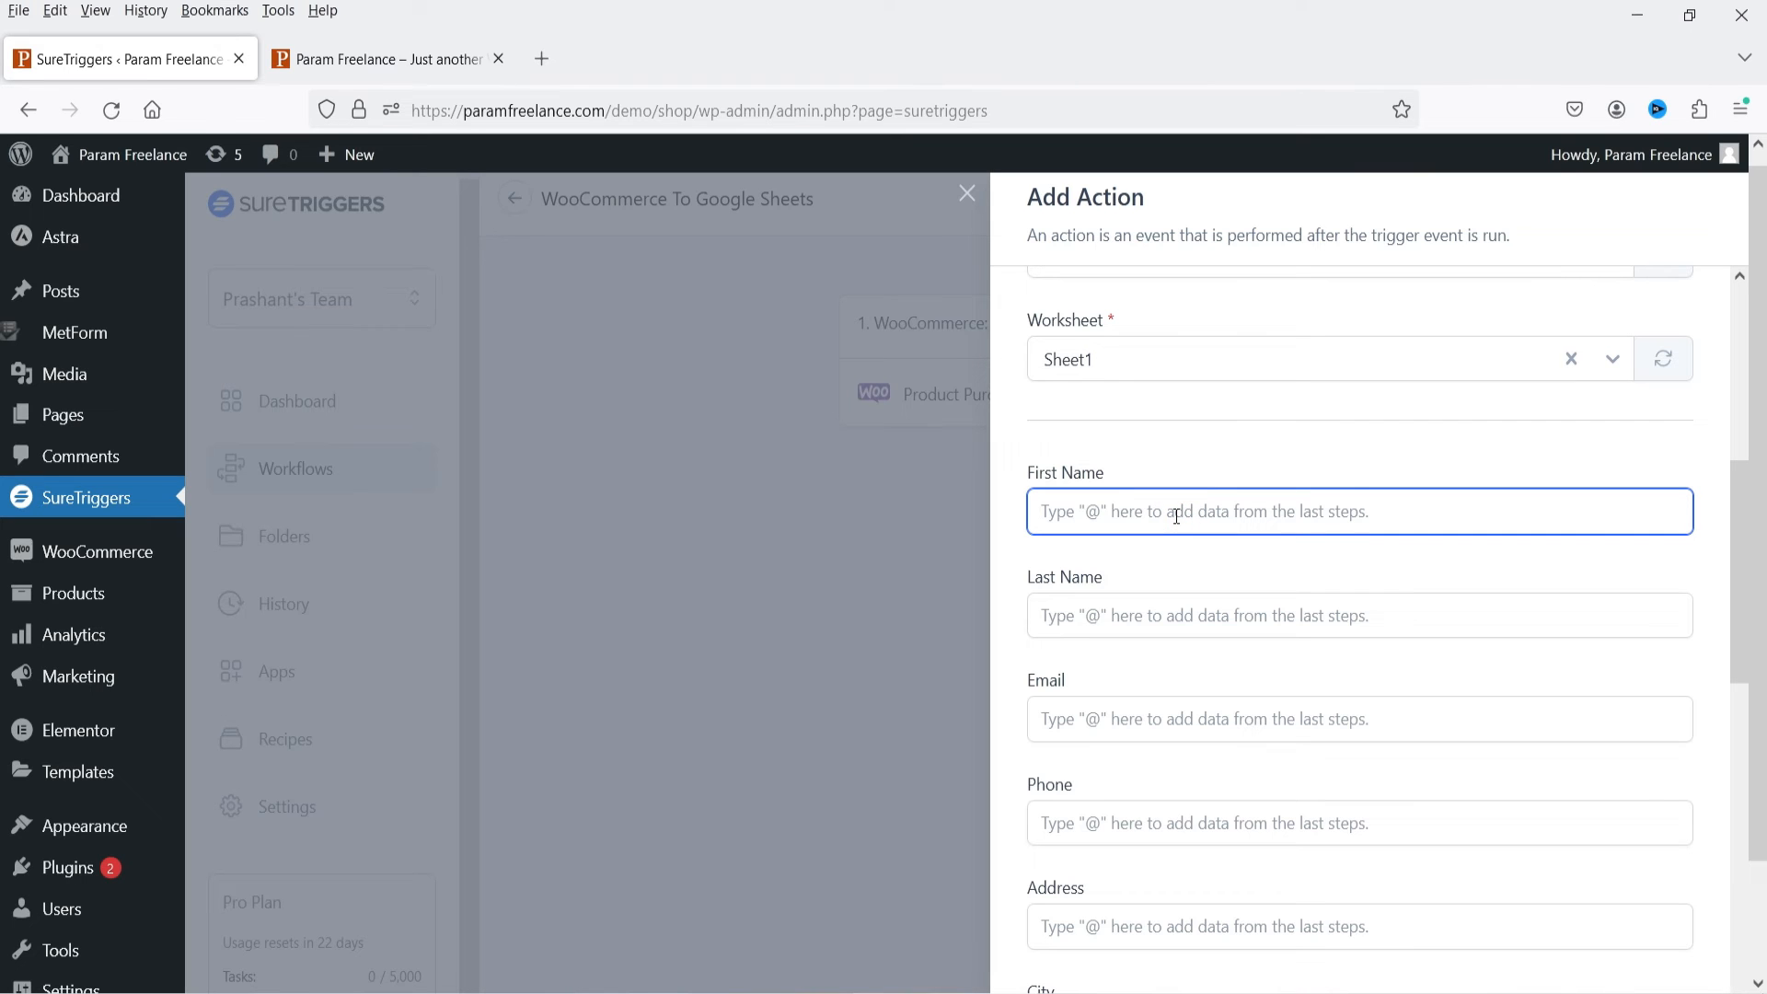
{"action": "type", "text": "@"}
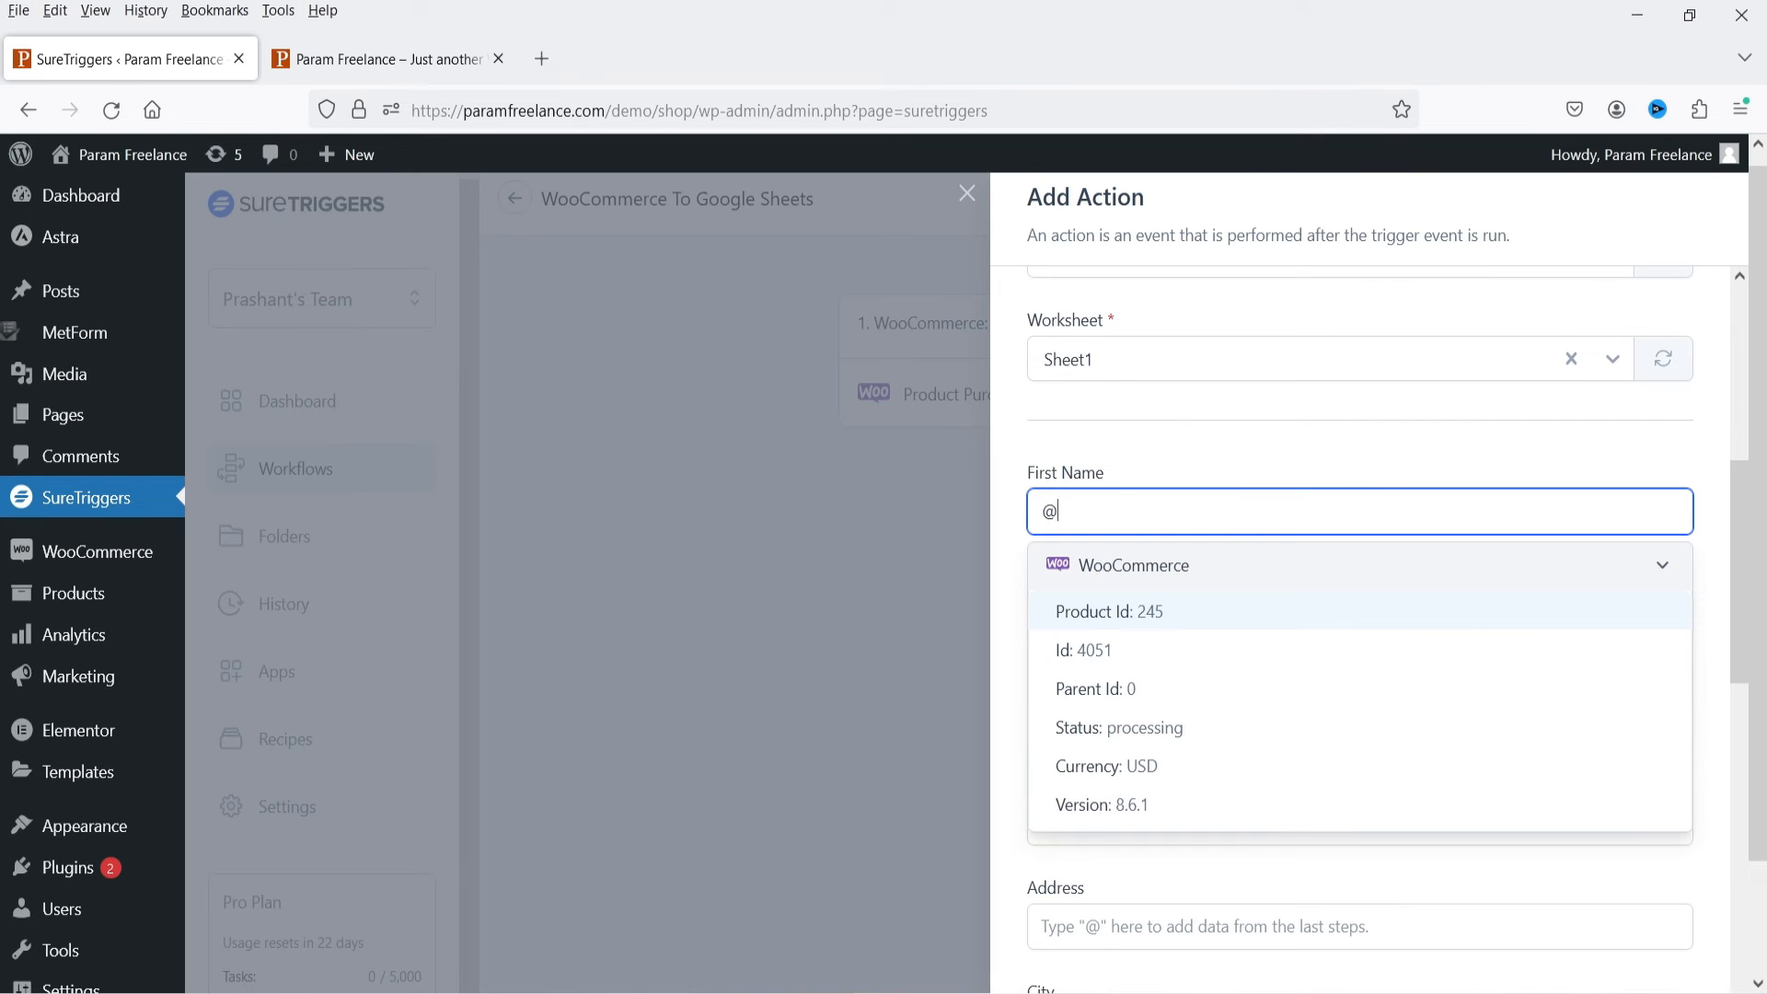
{"action": "type", "text": "nam"}
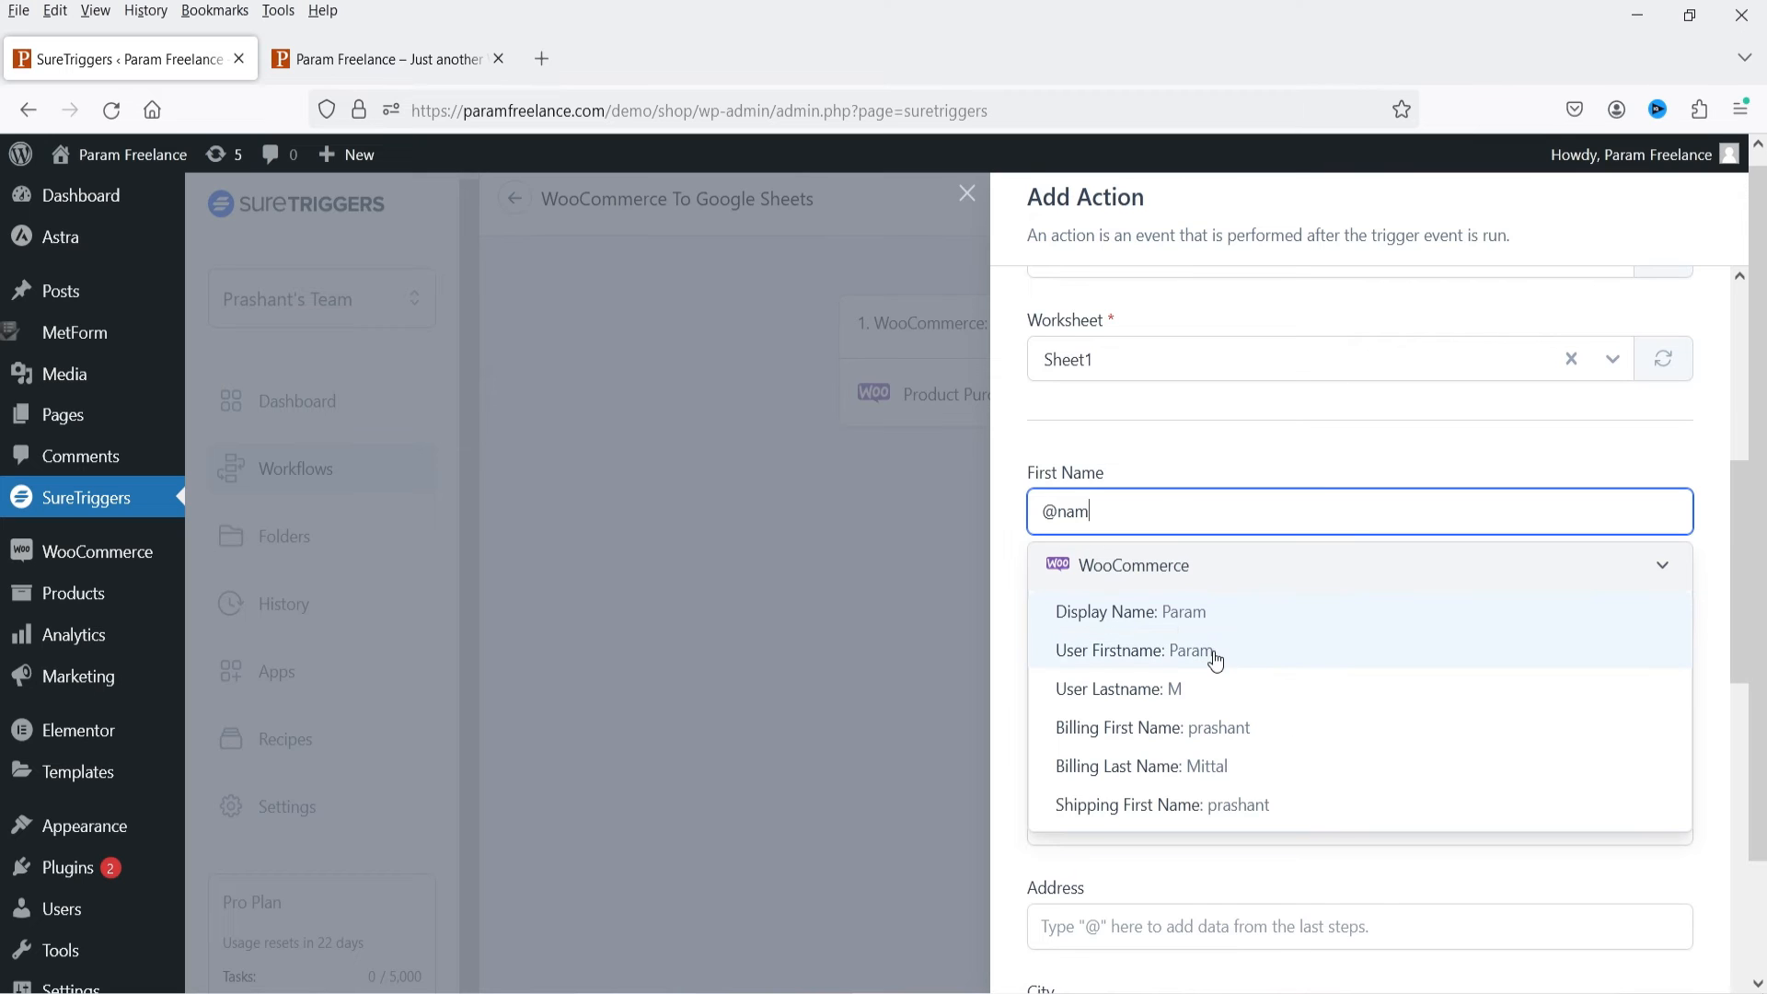
{"action": "left_click", "coordinate": [1216, 659]}
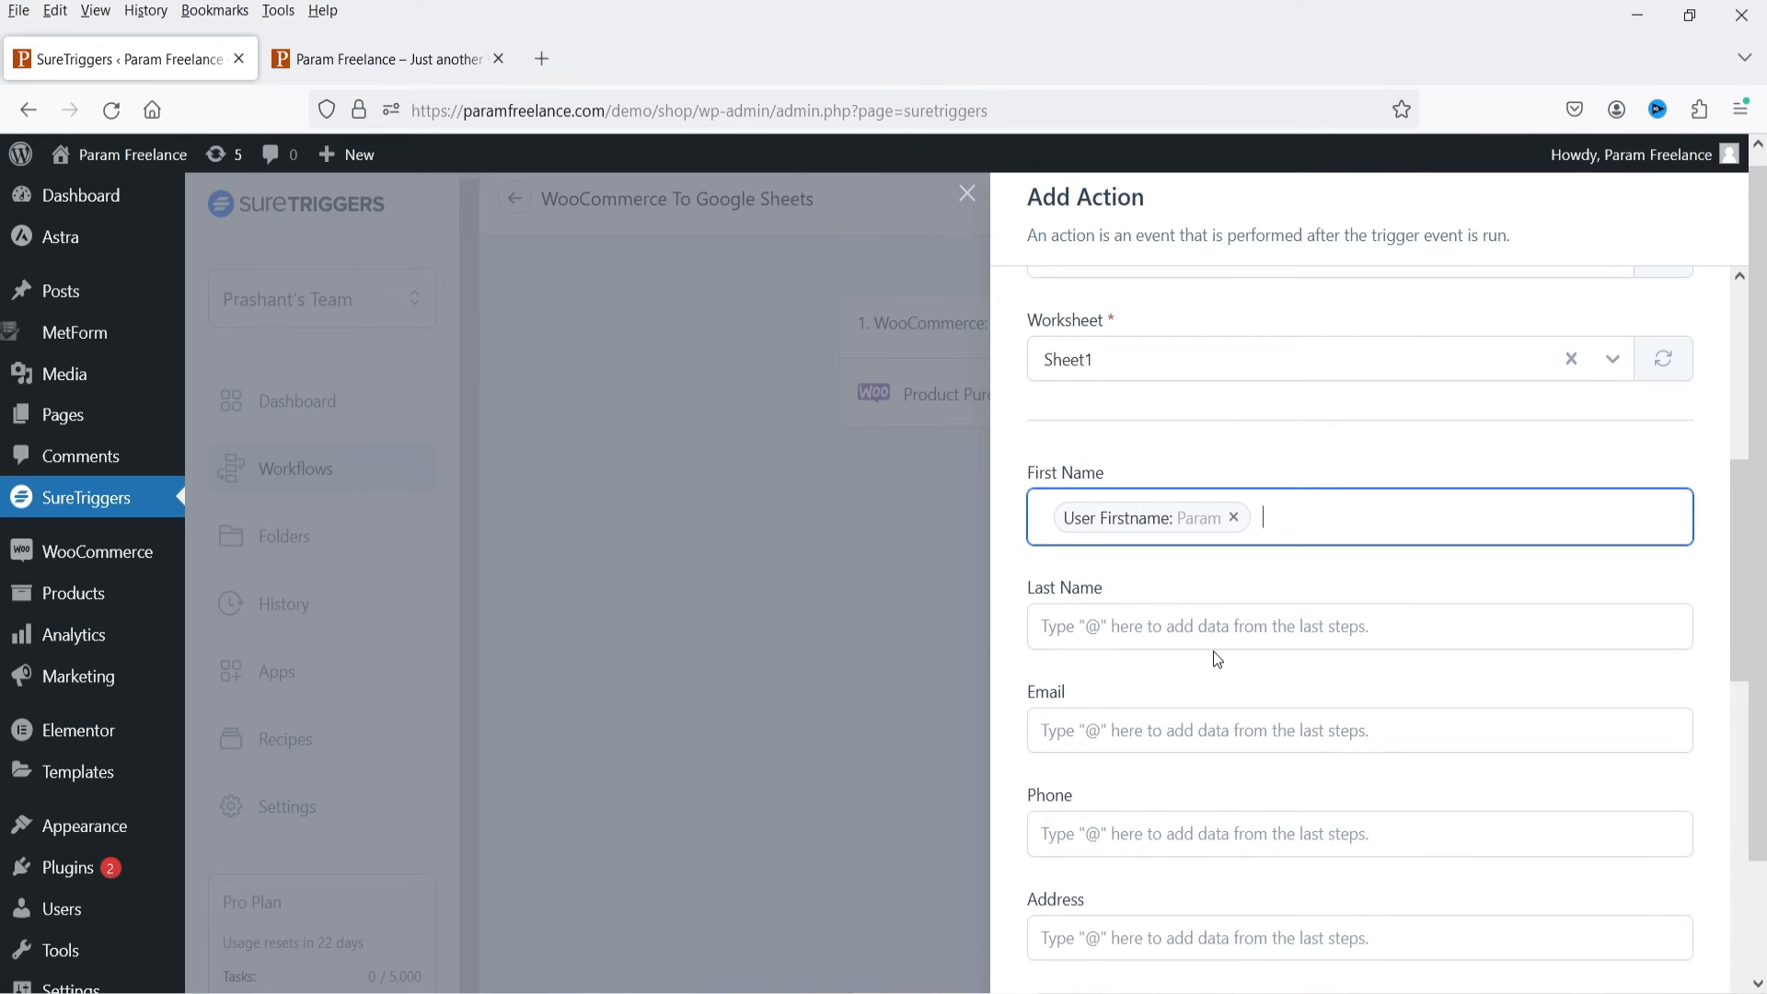
Map Last Name to the WooCommerce field User Lastname and Email to User Email
{"action": "left_click", "coordinate": [1213, 644]}
{"action": "type", "text": "@"}
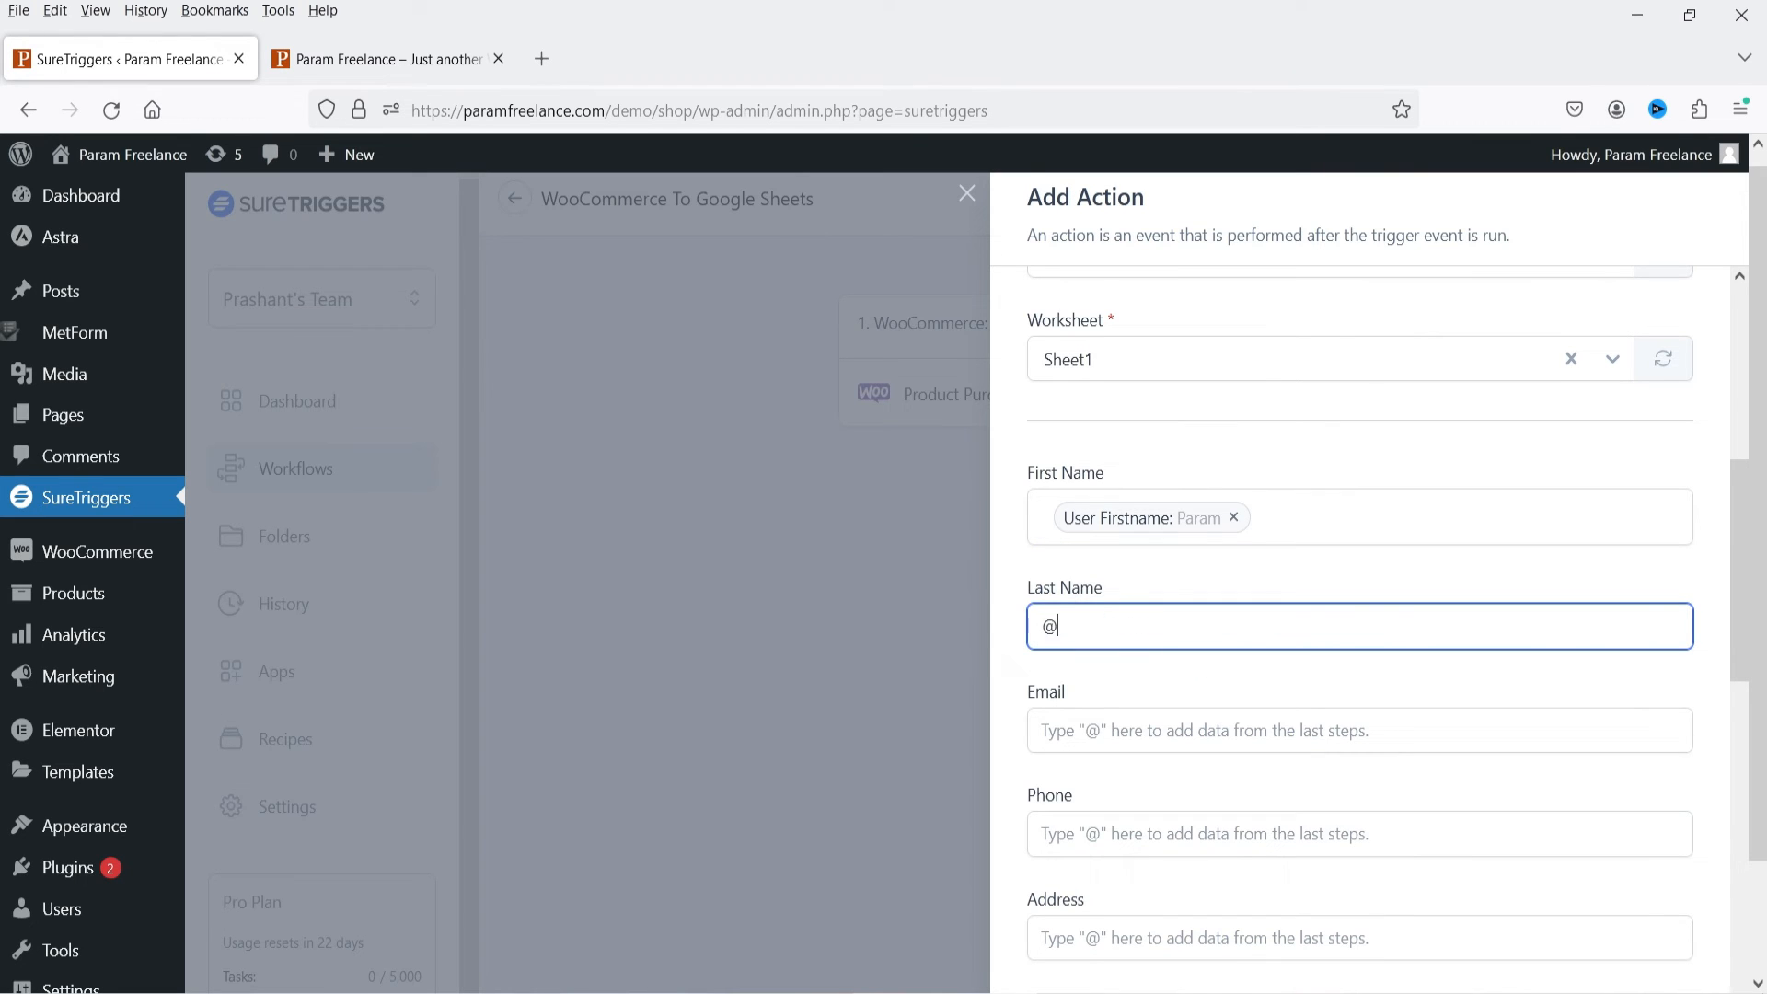
{"action": "type", "text": "last"}
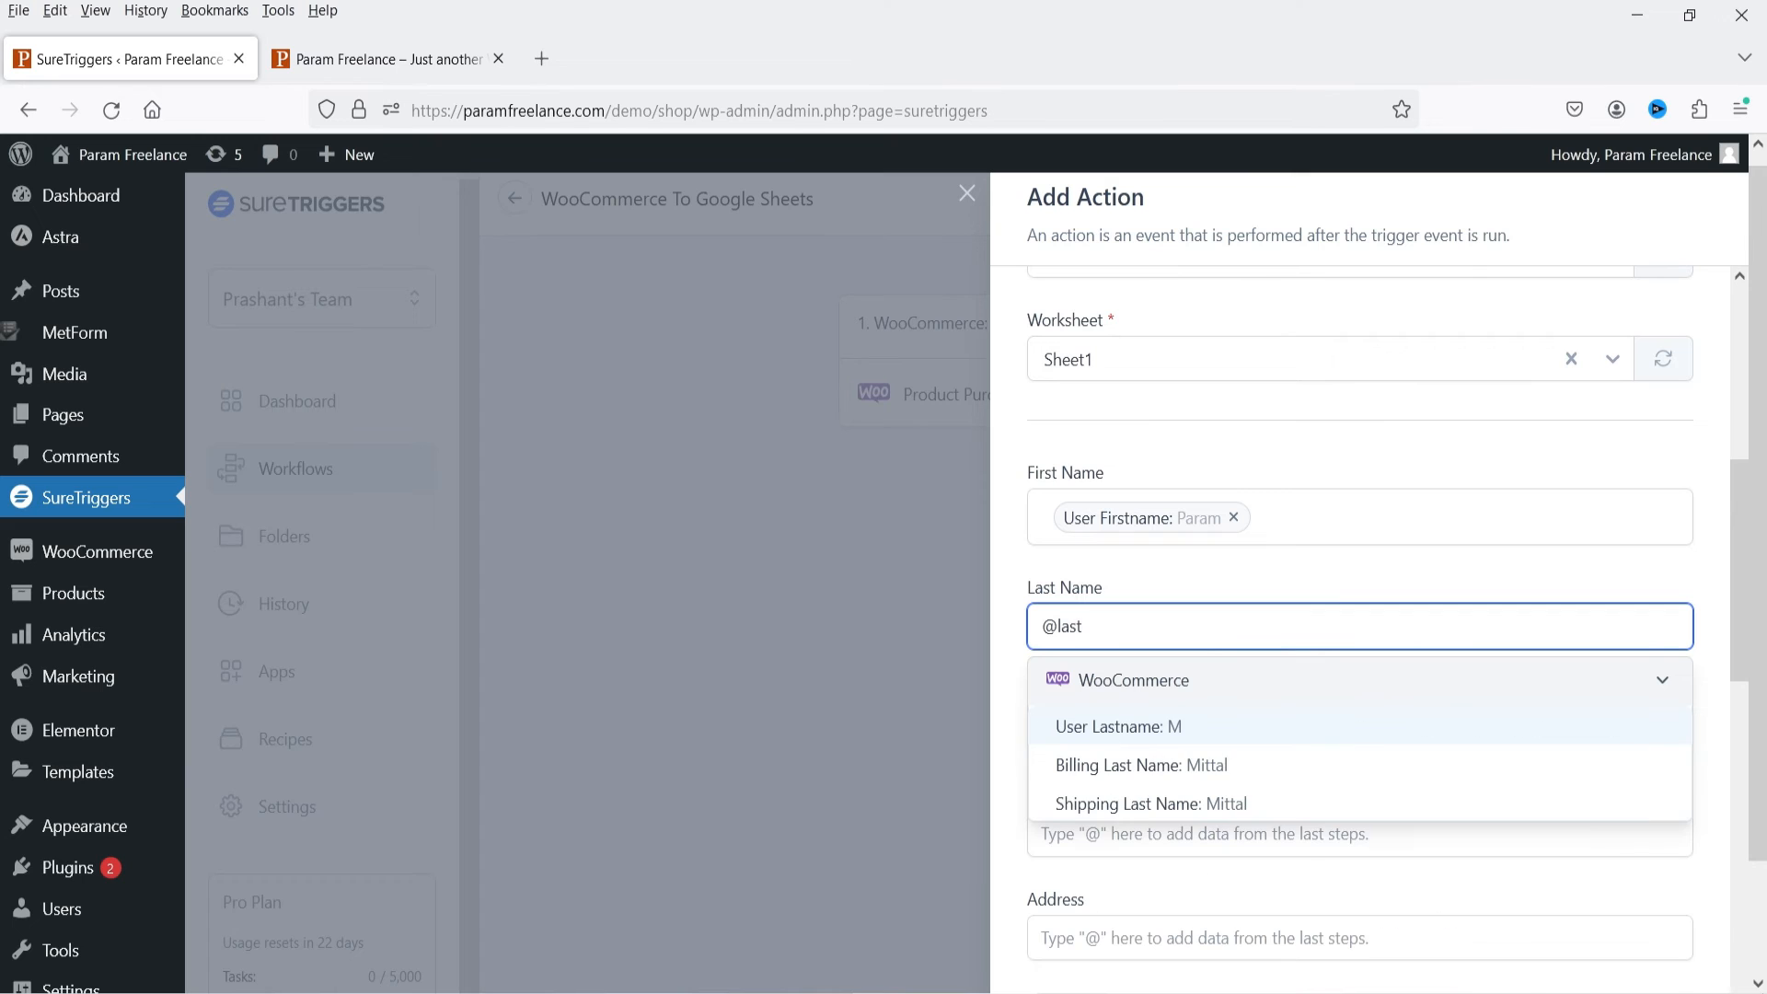
{"action": "left_click", "coordinate": [1124, 729]}
{"action": "left_click", "coordinate": [1115, 734]}
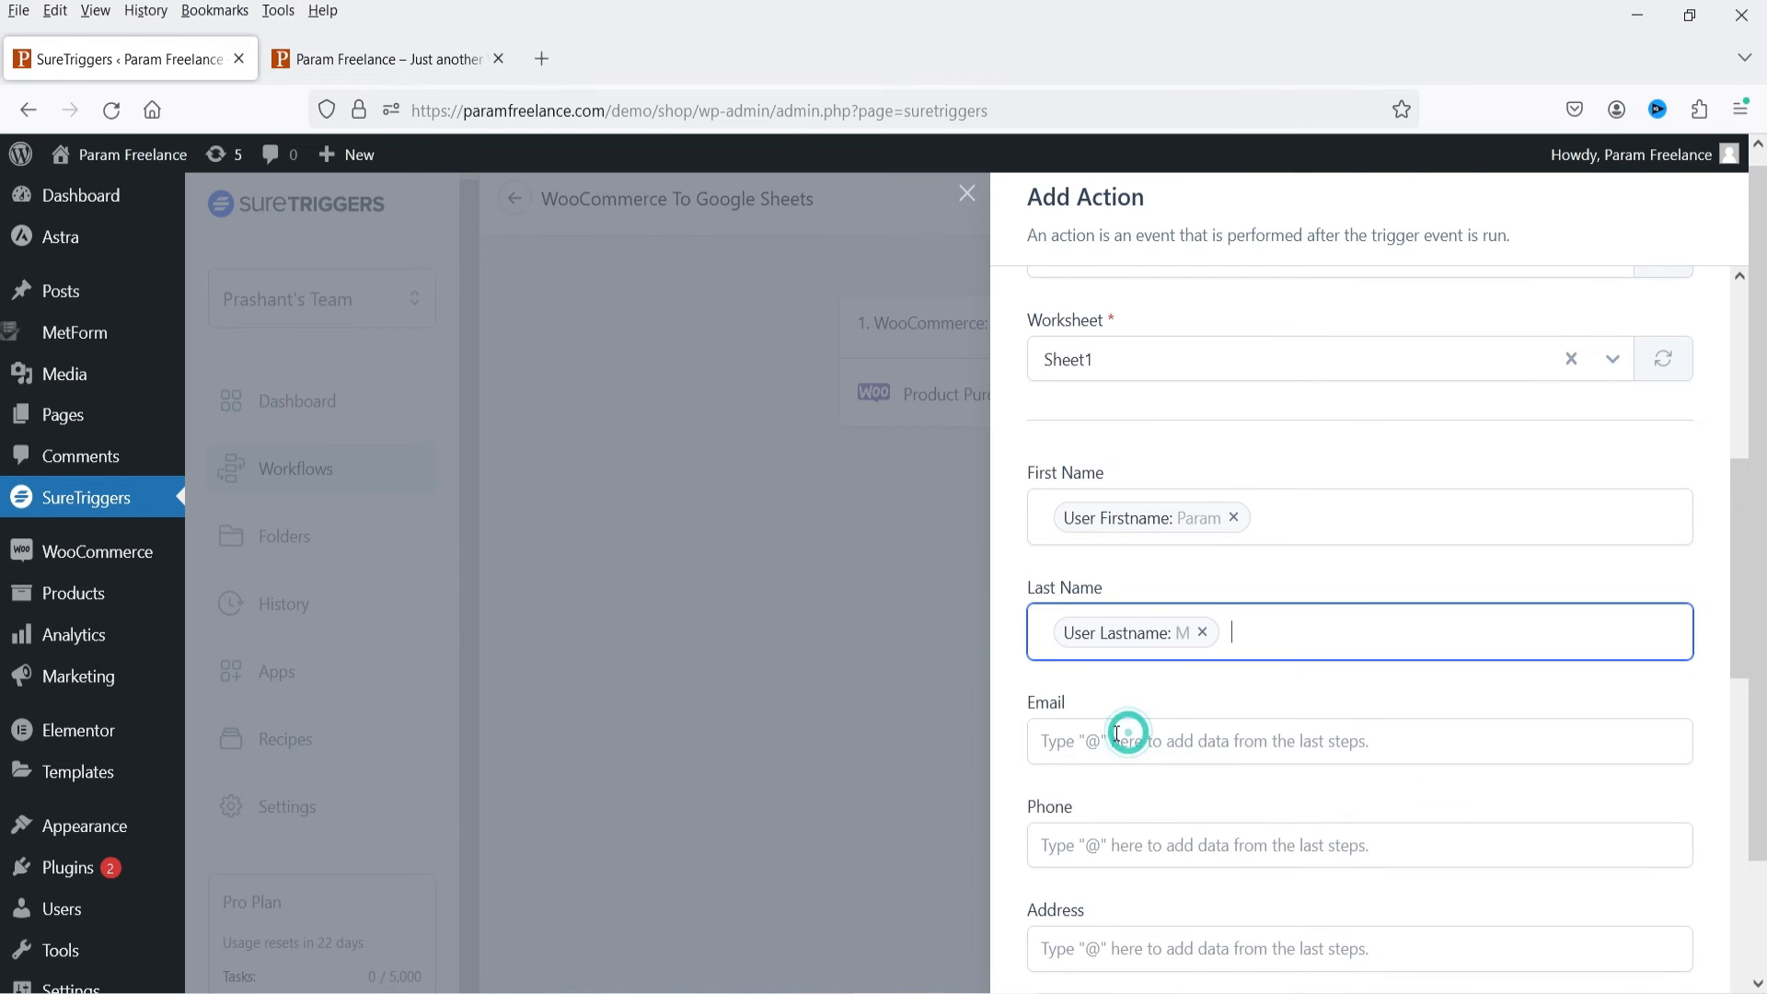
{"action": "type", "text": "@"}
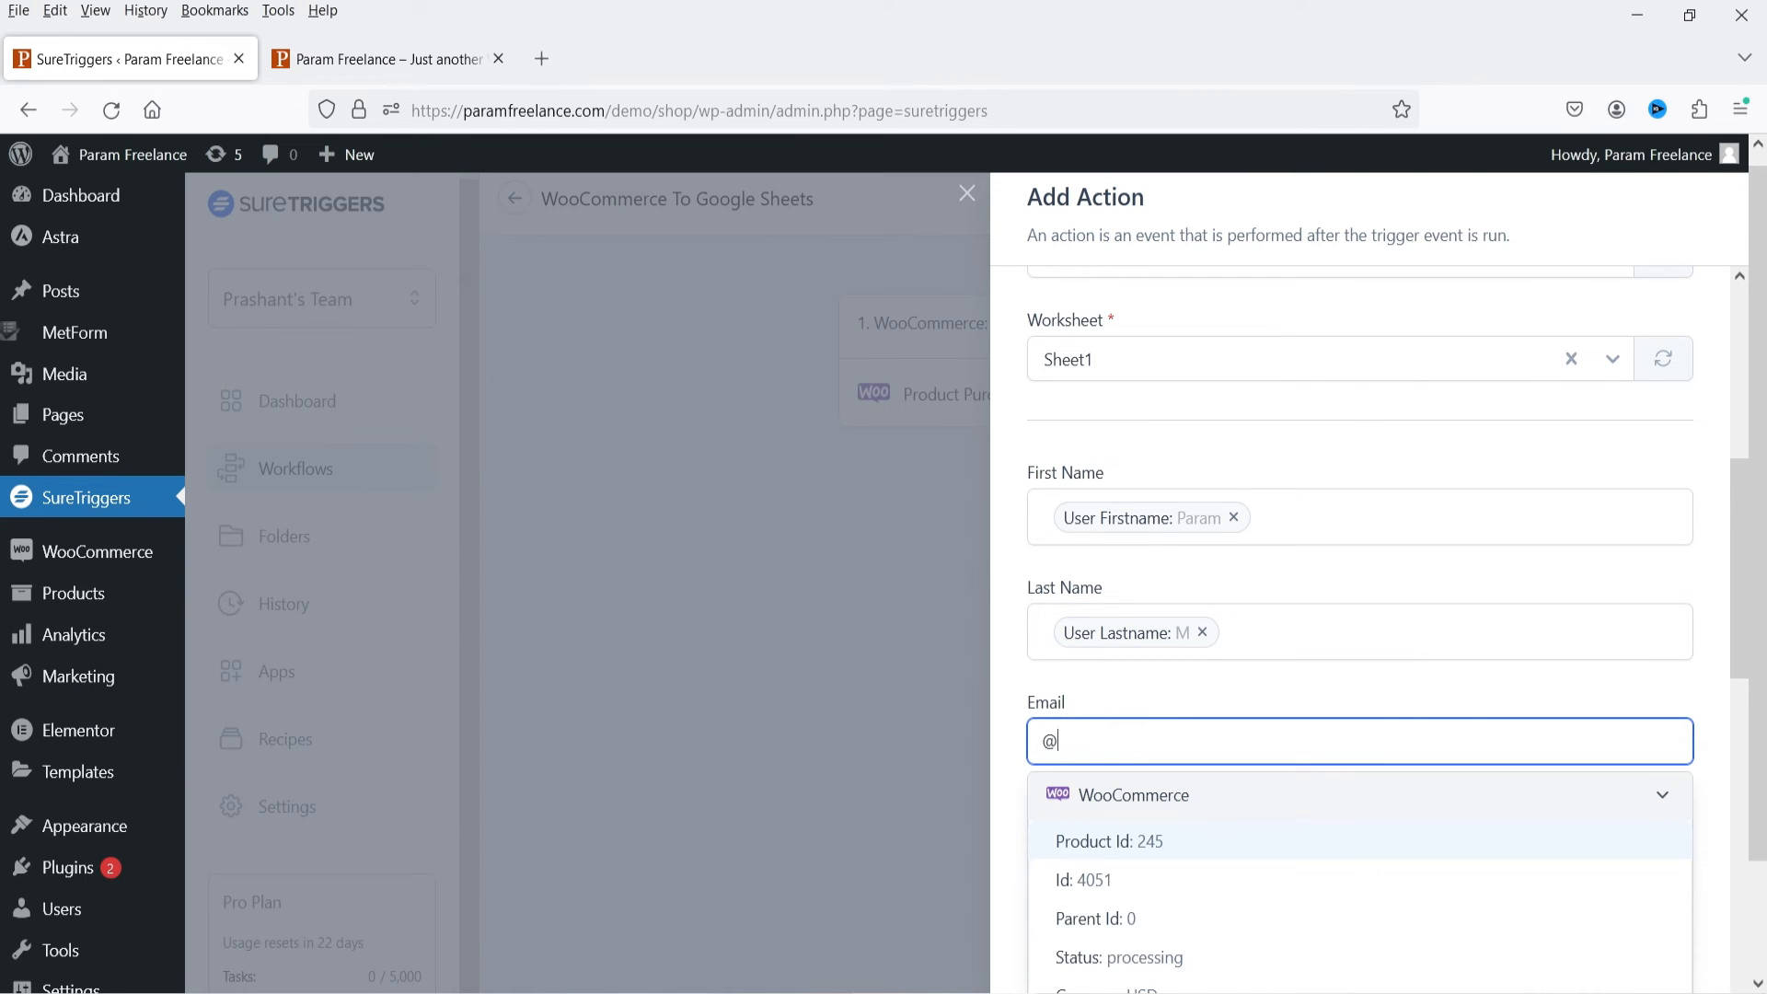
{"action": "type", "text": "emai"}
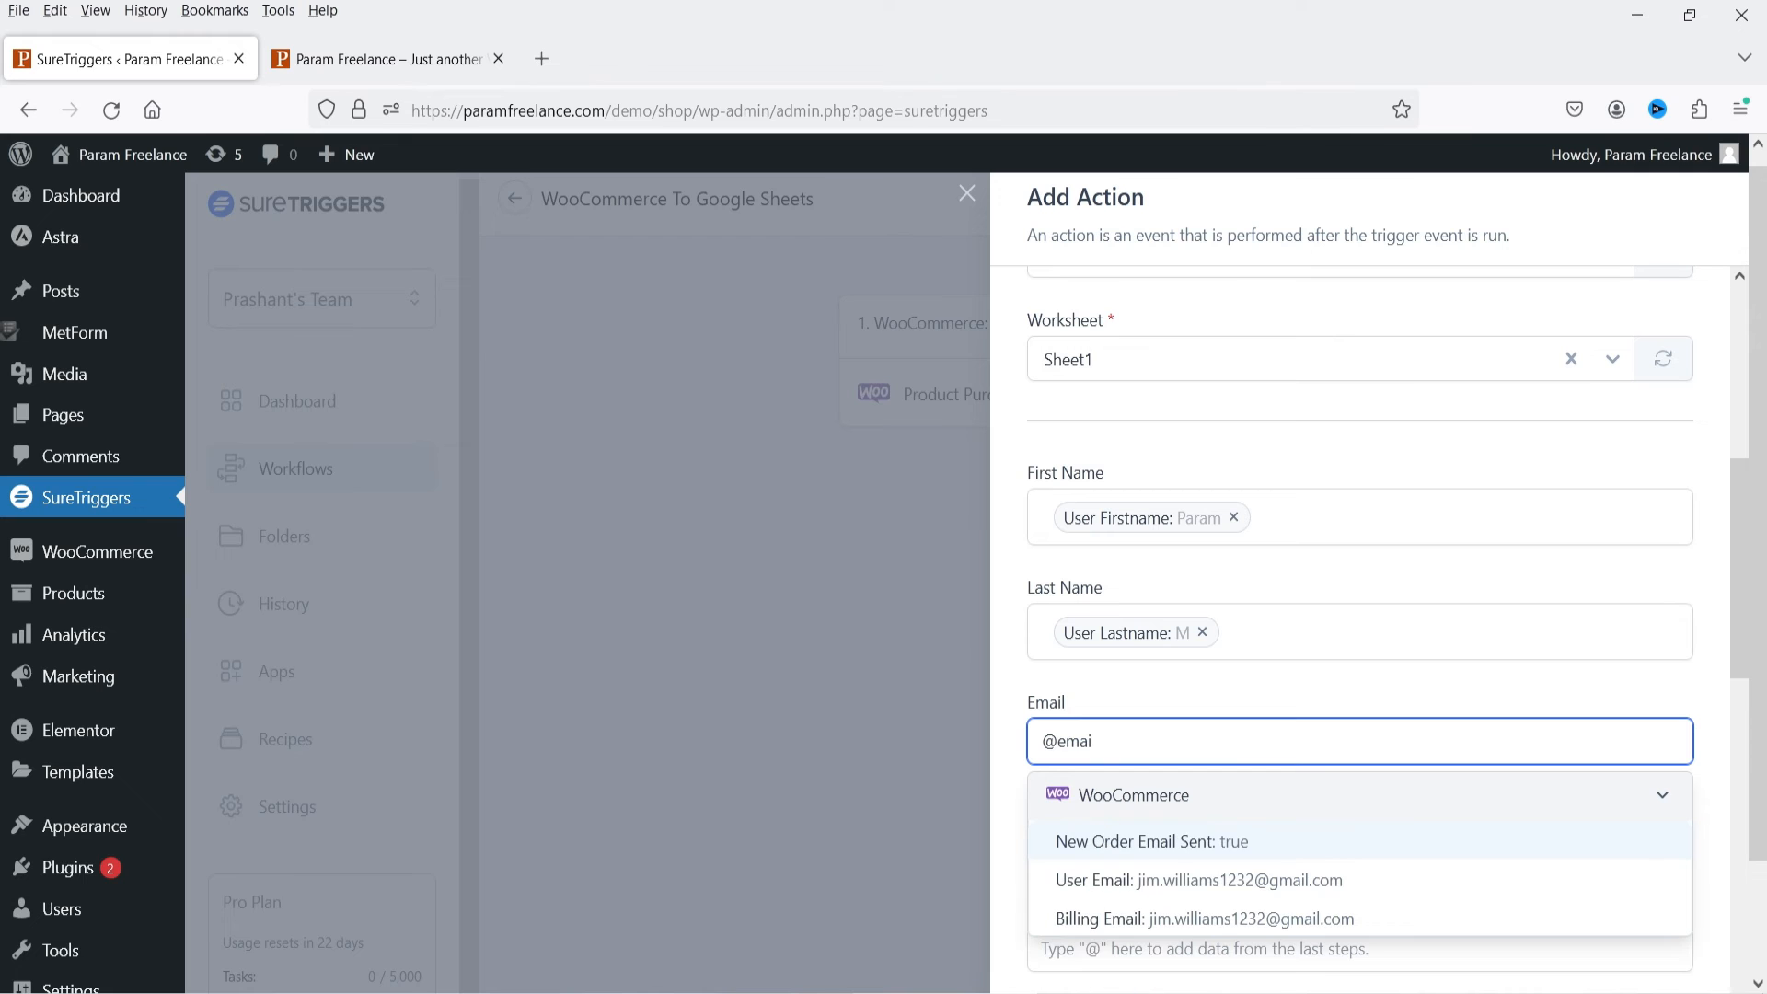
{"action": "left_click", "coordinate": [1191, 893]}
Map the Phone column to the WooCommerce field Billing Phone
{"action": "scroll", "coordinate": [1343, 653], "scroll_direction": "down", "scroll_amount": 5}
{"action": "left_click", "coordinate": [1104, 387]}
{"action": "type", "text": "@phone"}
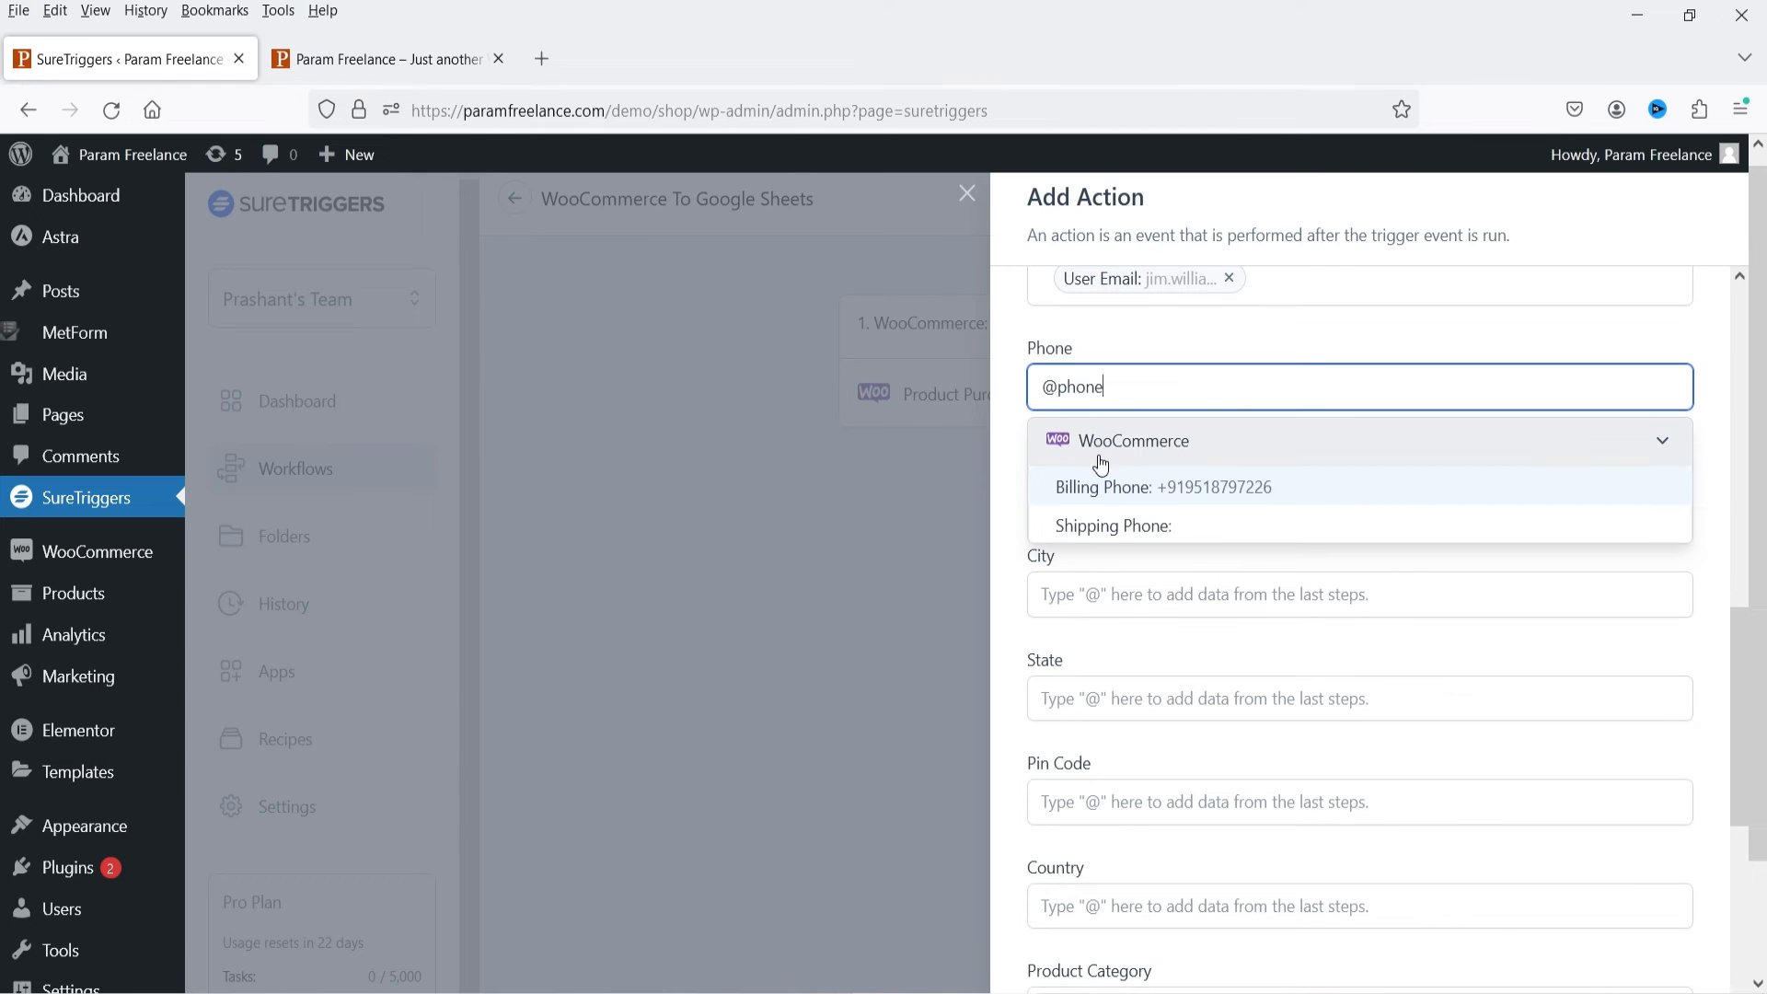
{"action": "left_click", "coordinate": [1104, 486]}
Choose Billing Phone for the Phone column, and map Address to the WooCommerce field Billing Address 1
{"action": "left_click", "coordinate": [1102, 482]}
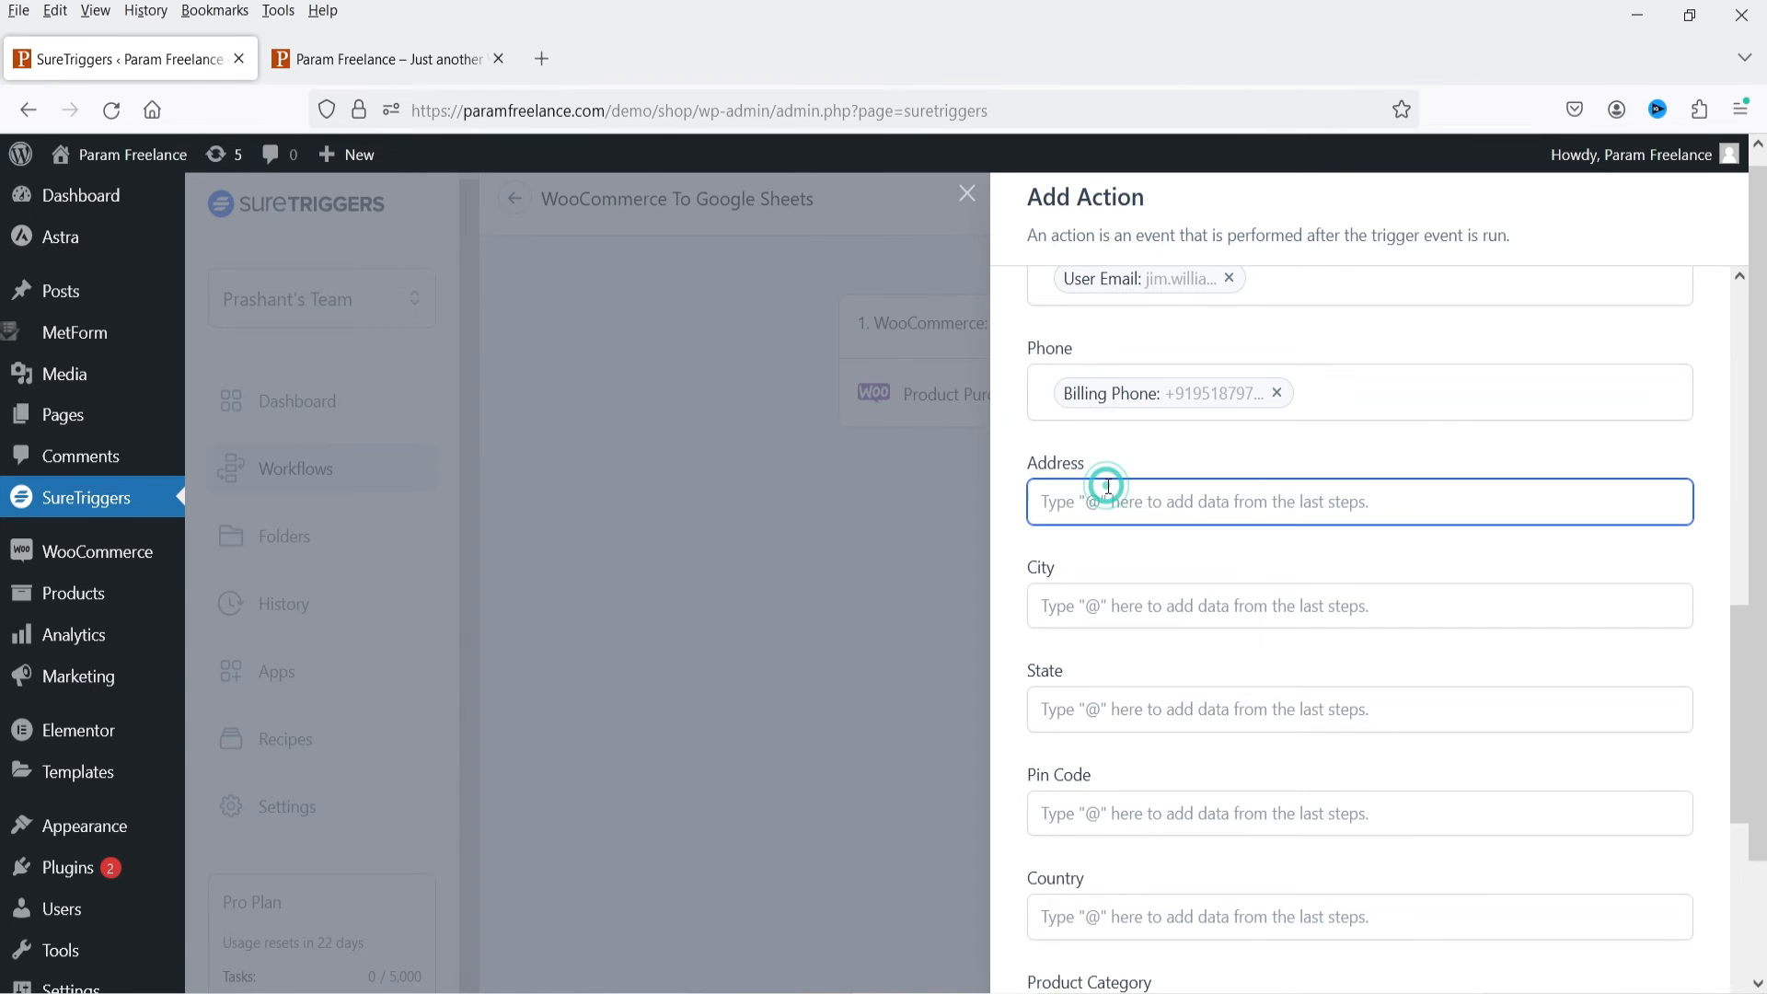
{"action": "type", "text": "@addre"}
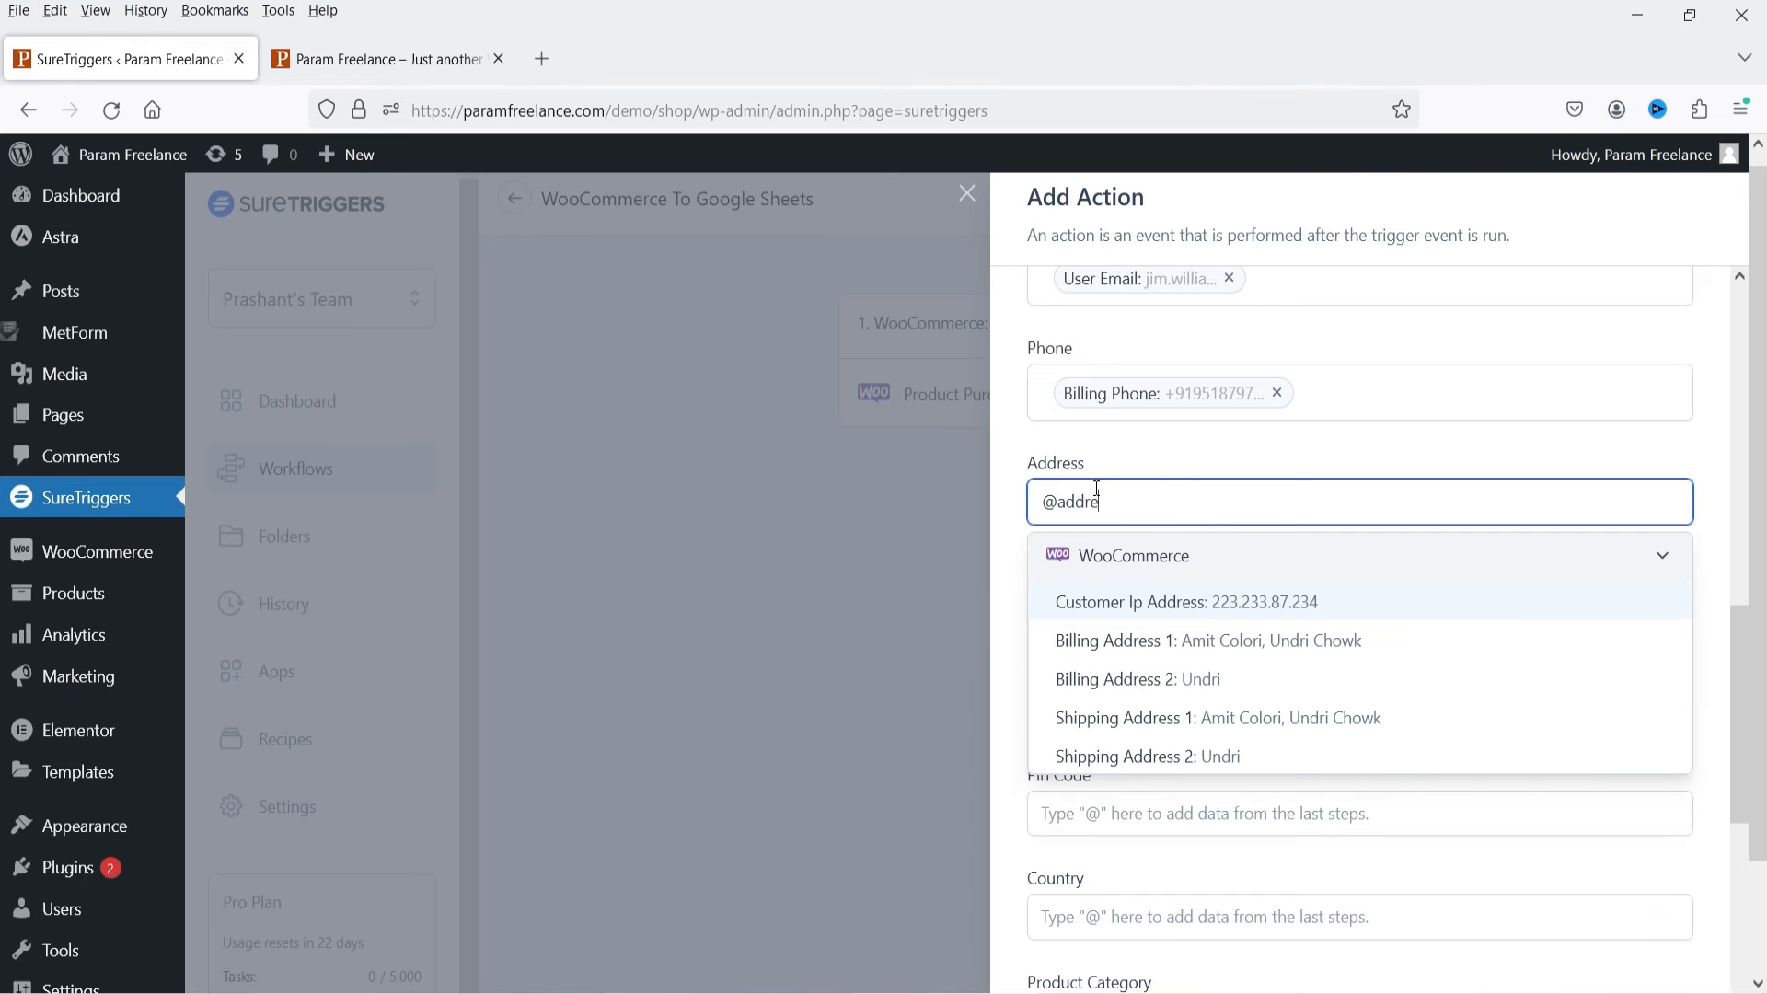
{"action": "left_click", "coordinate": [1184, 644]}
Map City to the WooCommerce field Billing City and State to Billing State
{"action": "left_click", "coordinate": [1119, 614]}
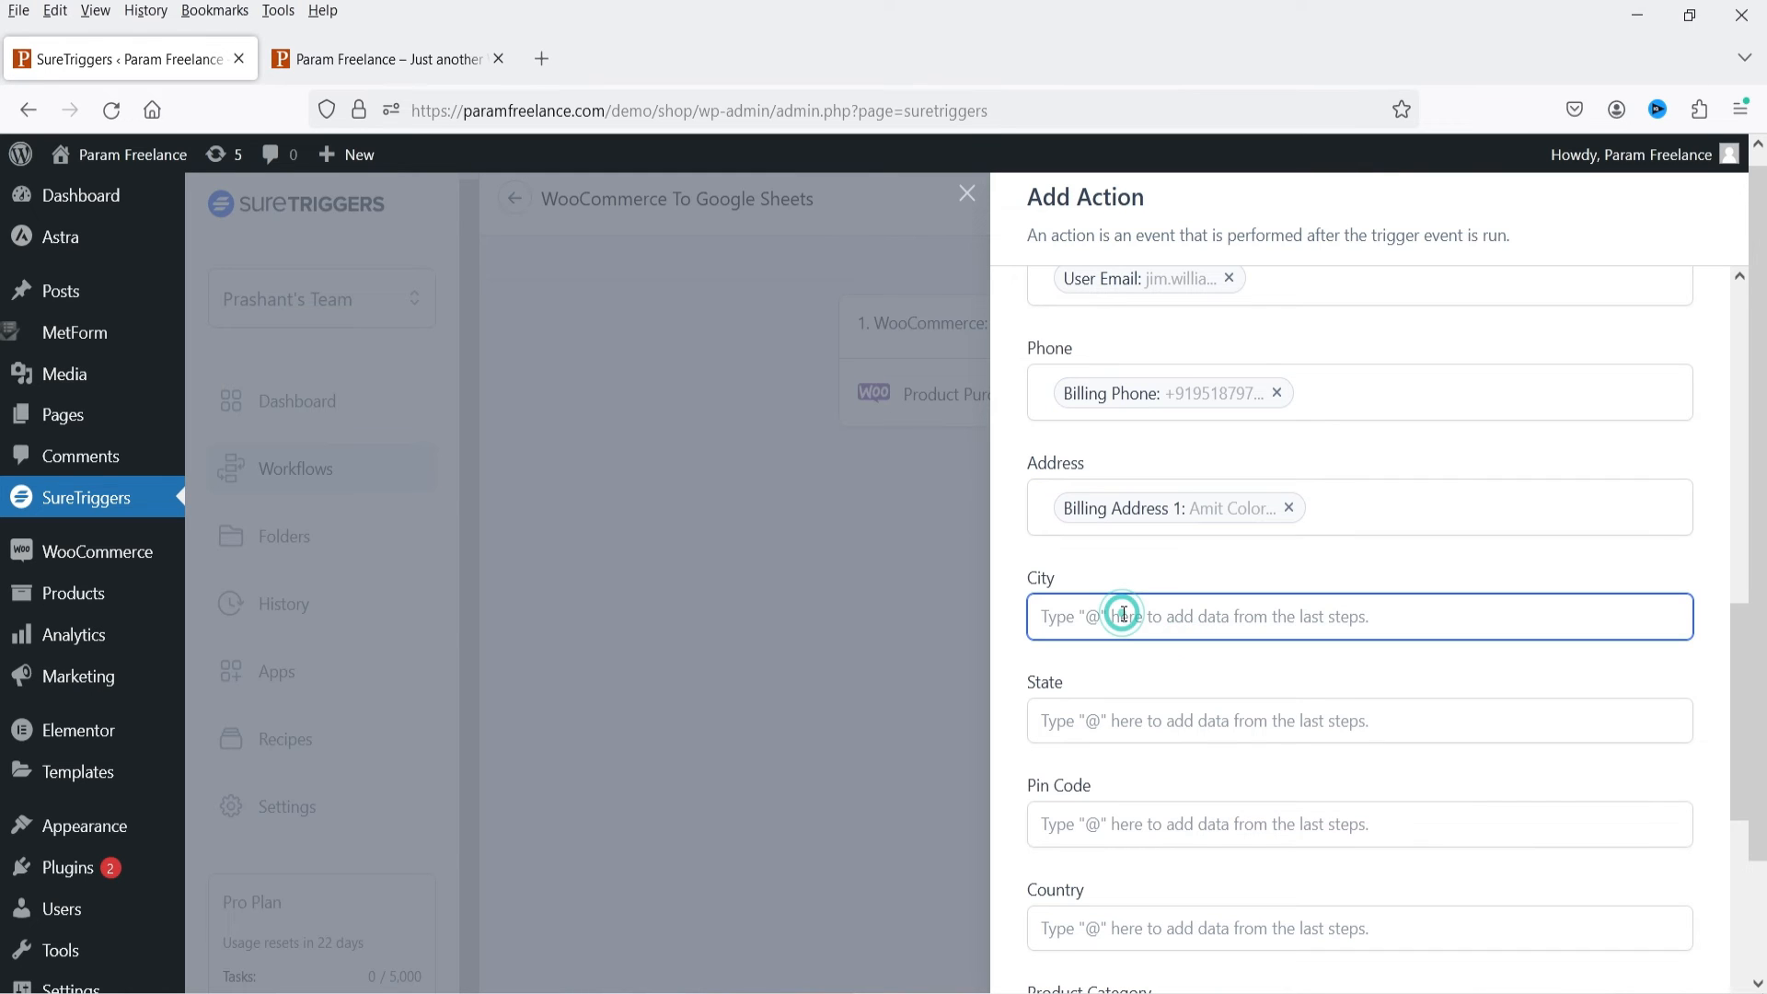
{"action": "type", "text": "@ci"}
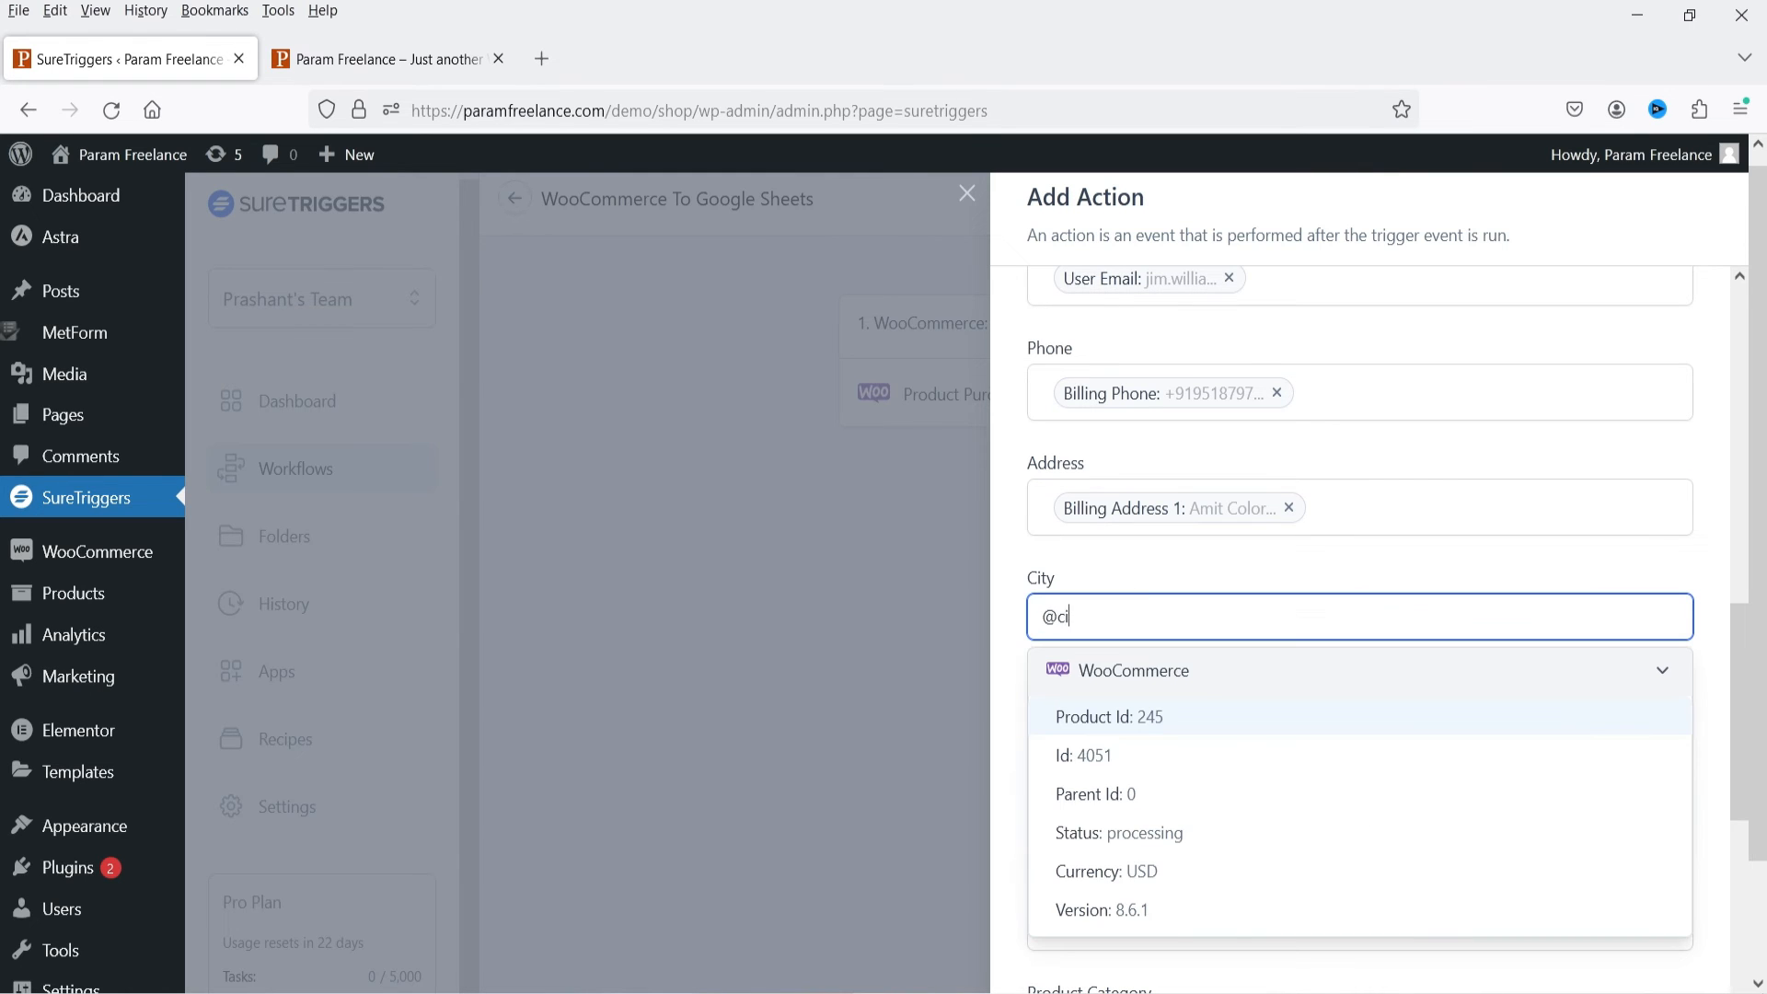
{"action": "type", "text": "ty"}
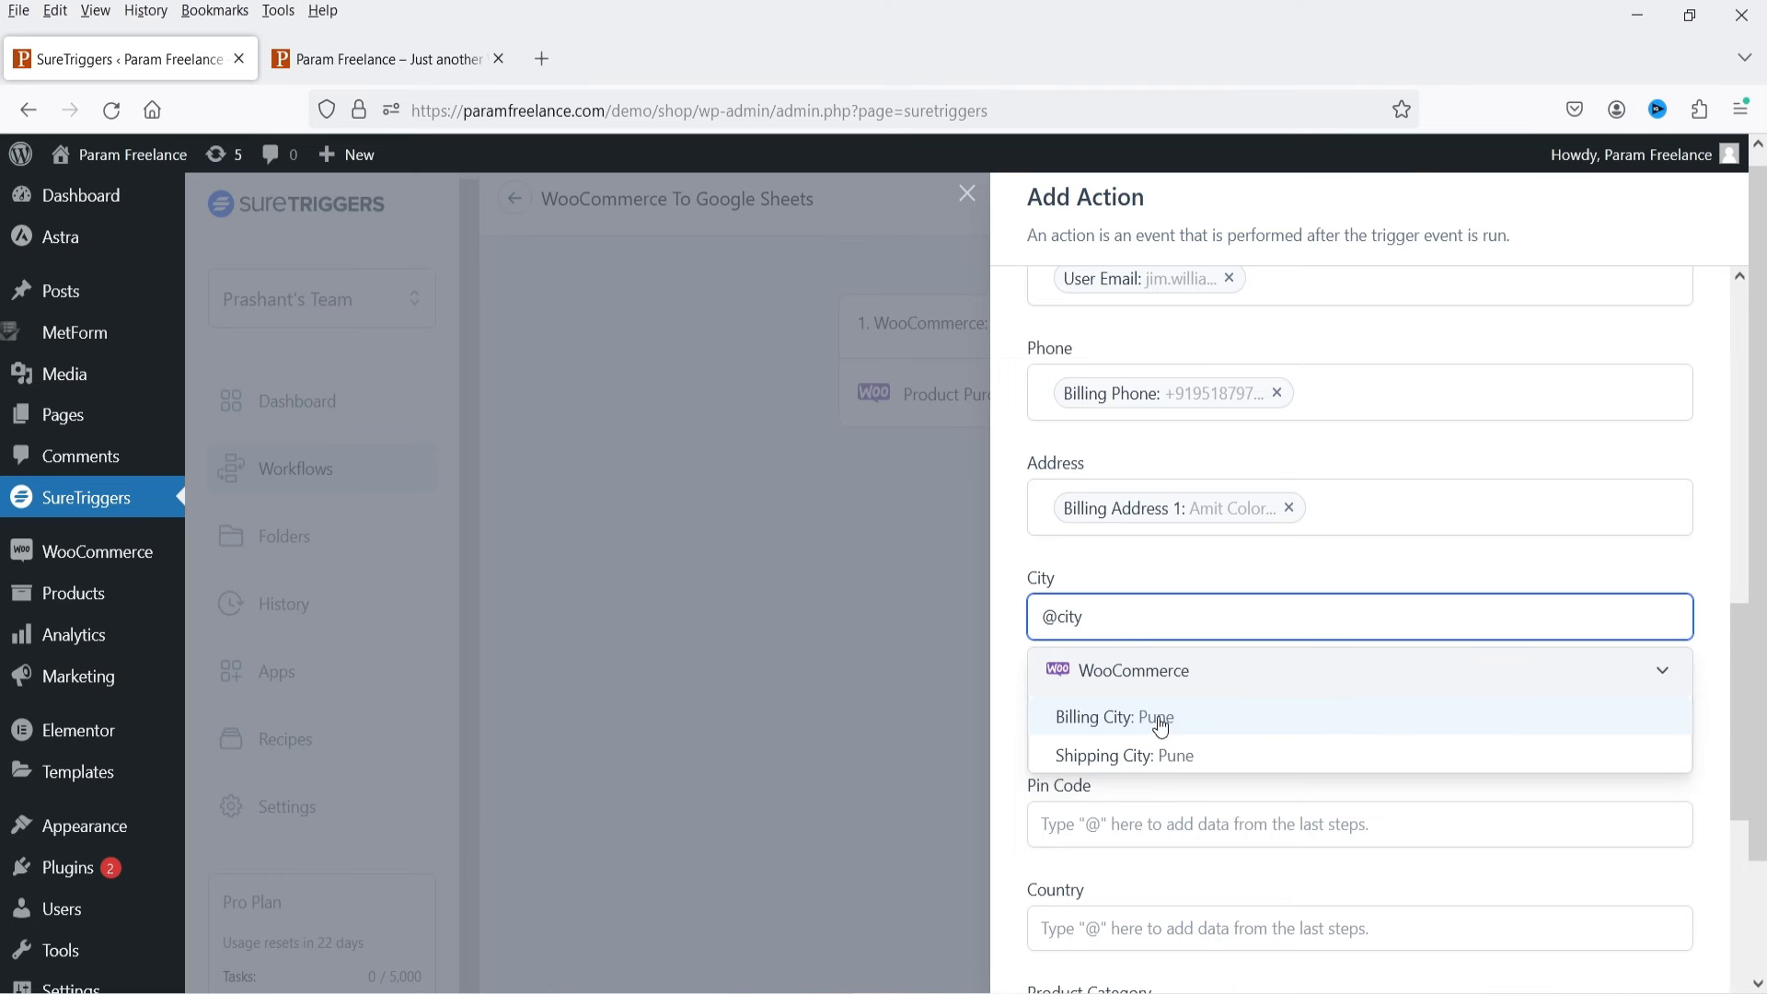
{"action": "left_click", "coordinate": [1161, 726]}
{"action": "left_click", "coordinate": [1101, 722]}
{"action": "type", "text": "@stat"}
{"action": "left_click", "coordinate": [1121, 869]}
{"action": "scroll", "coordinate": [1419, 492], "scroll_direction": "down", "scroll_amount": 5}
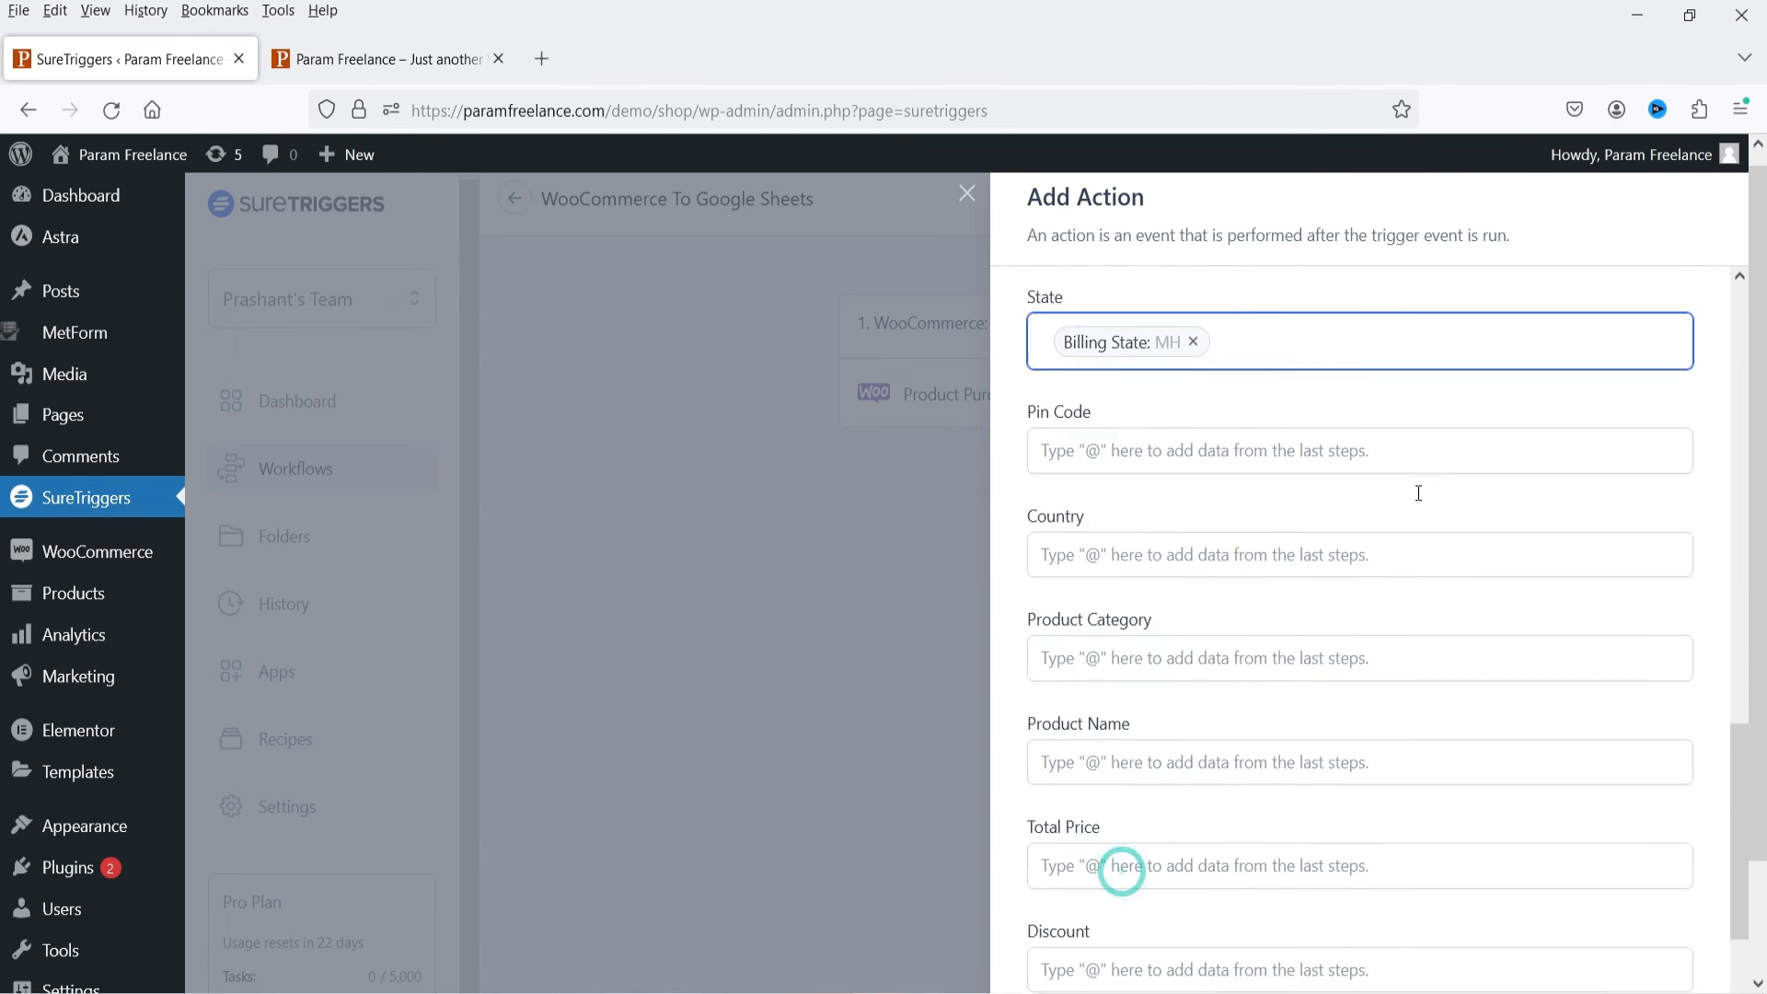
Map Pin Code to the WooCommerce field Billing Postcode and Country to Billing Country
{"action": "left_click", "coordinate": [1113, 360]}
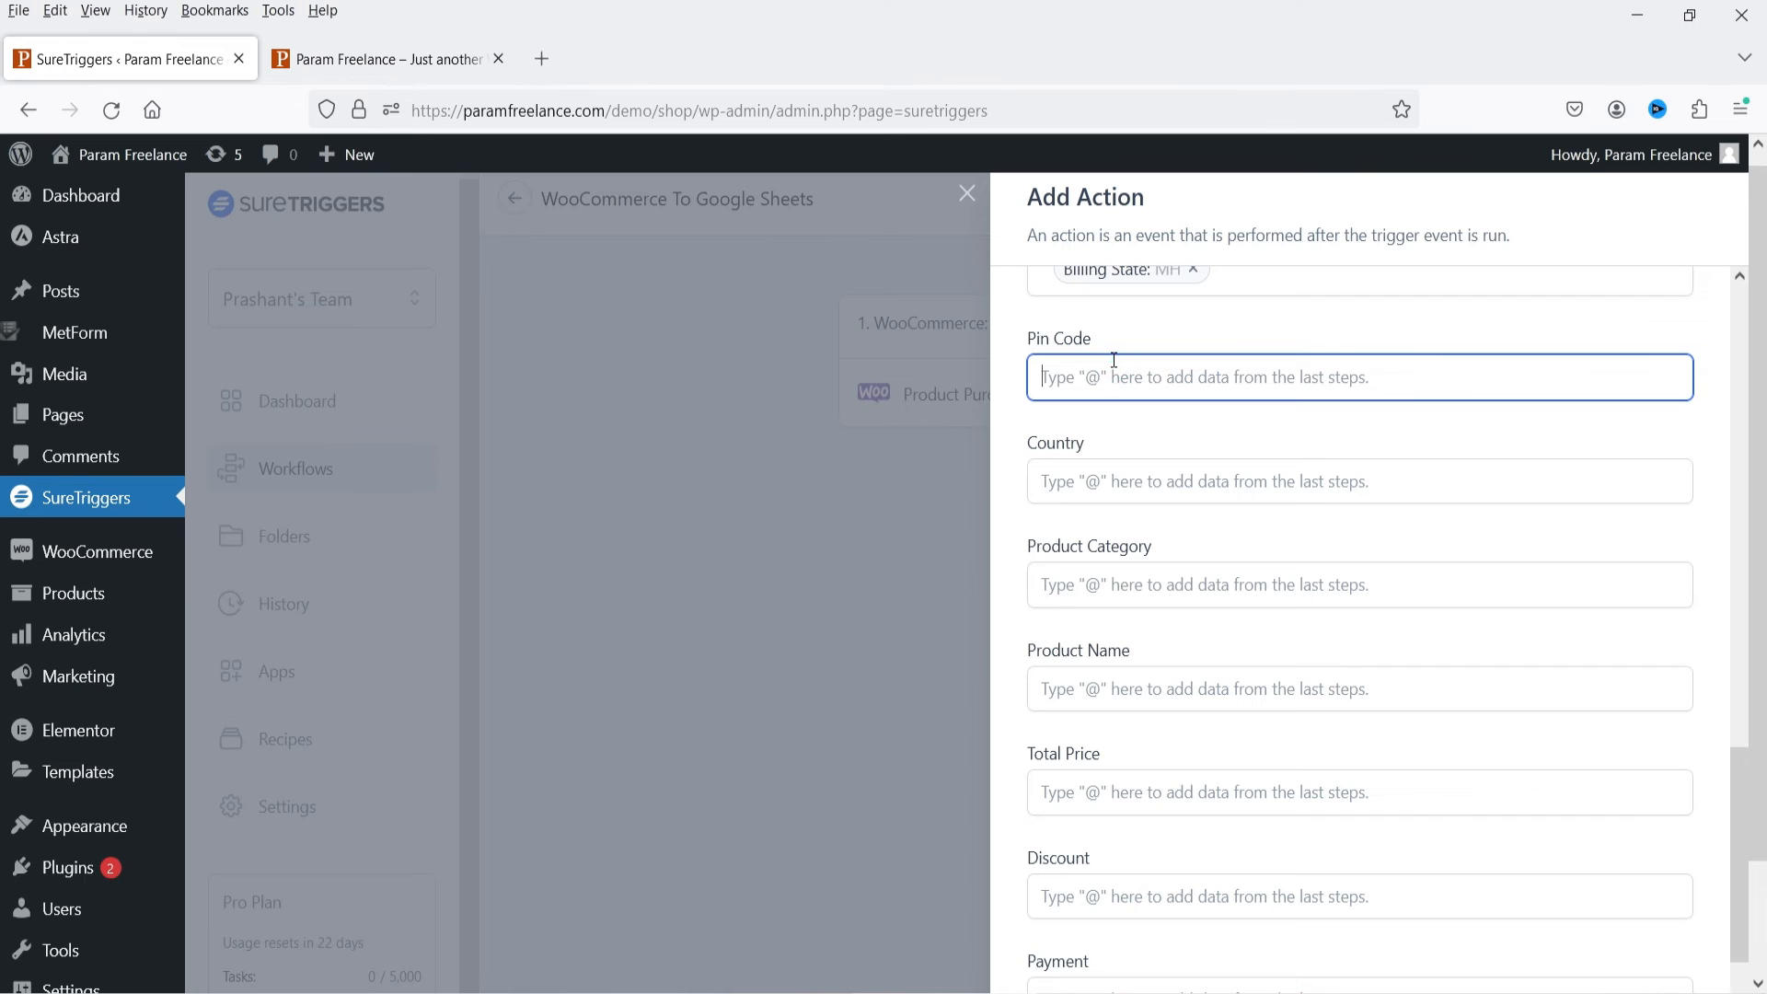
{"action": "type", "text": "@post"}
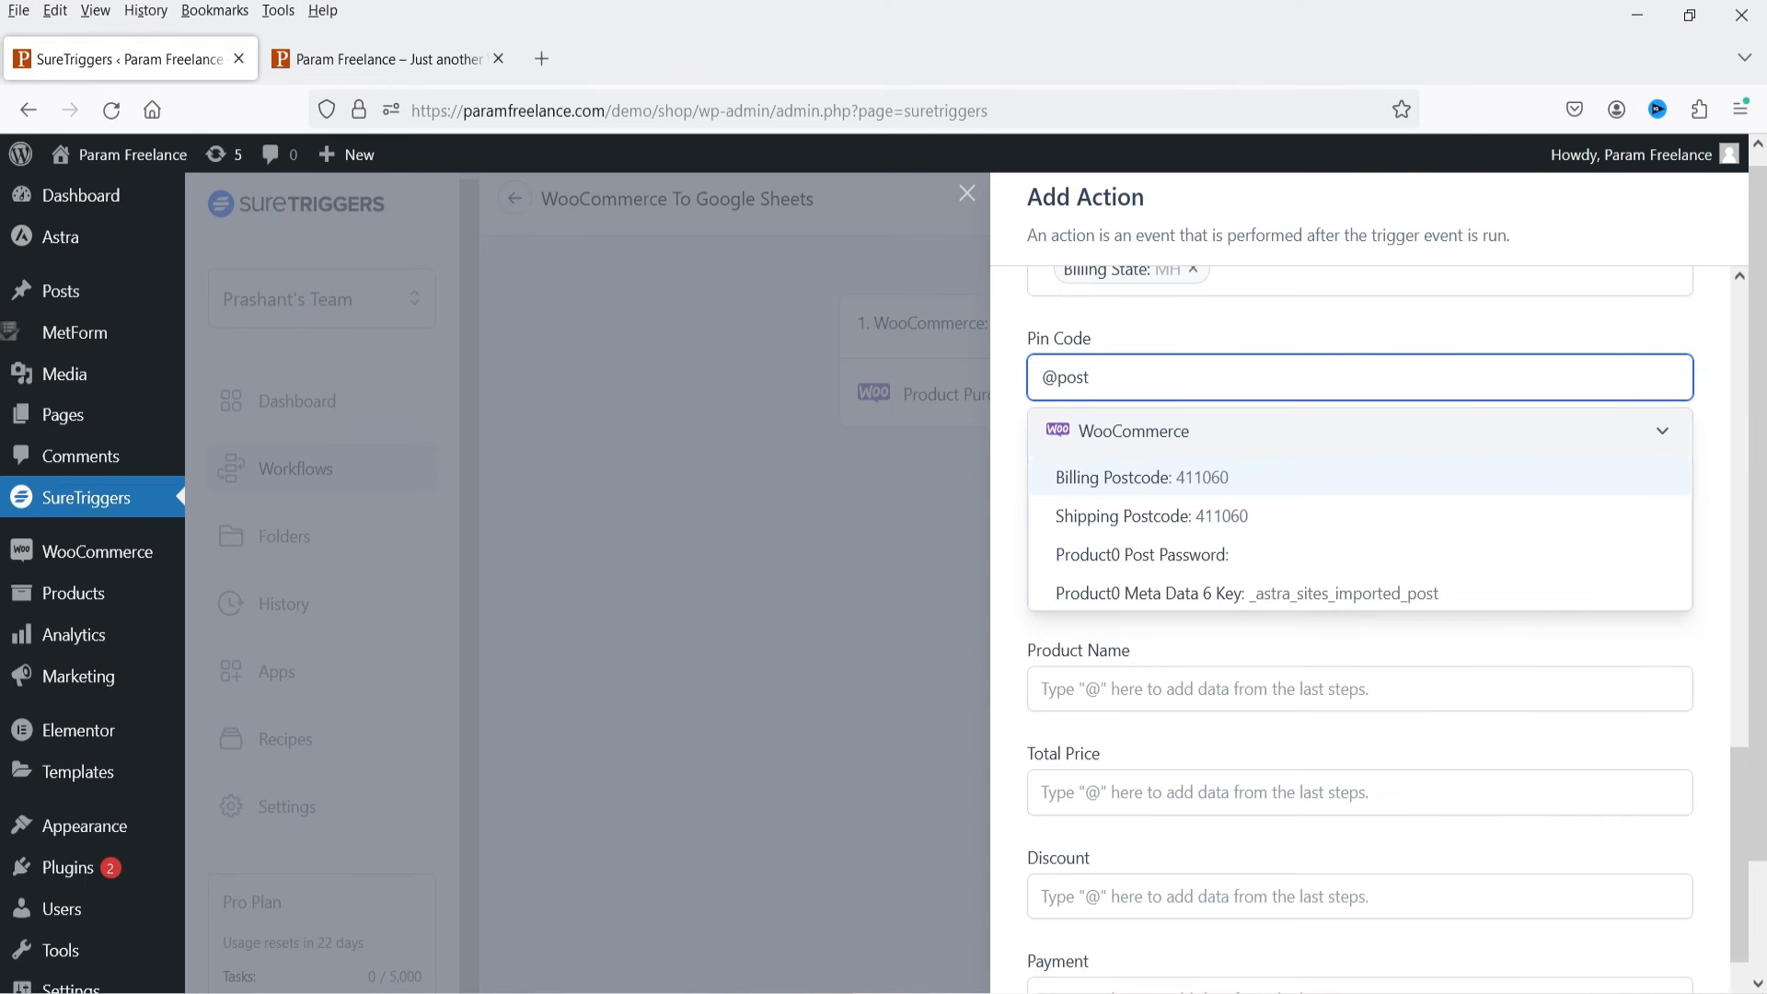
{"action": "left_click", "coordinate": [1145, 482]}
{"action": "left_click", "coordinate": [1148, 489]}
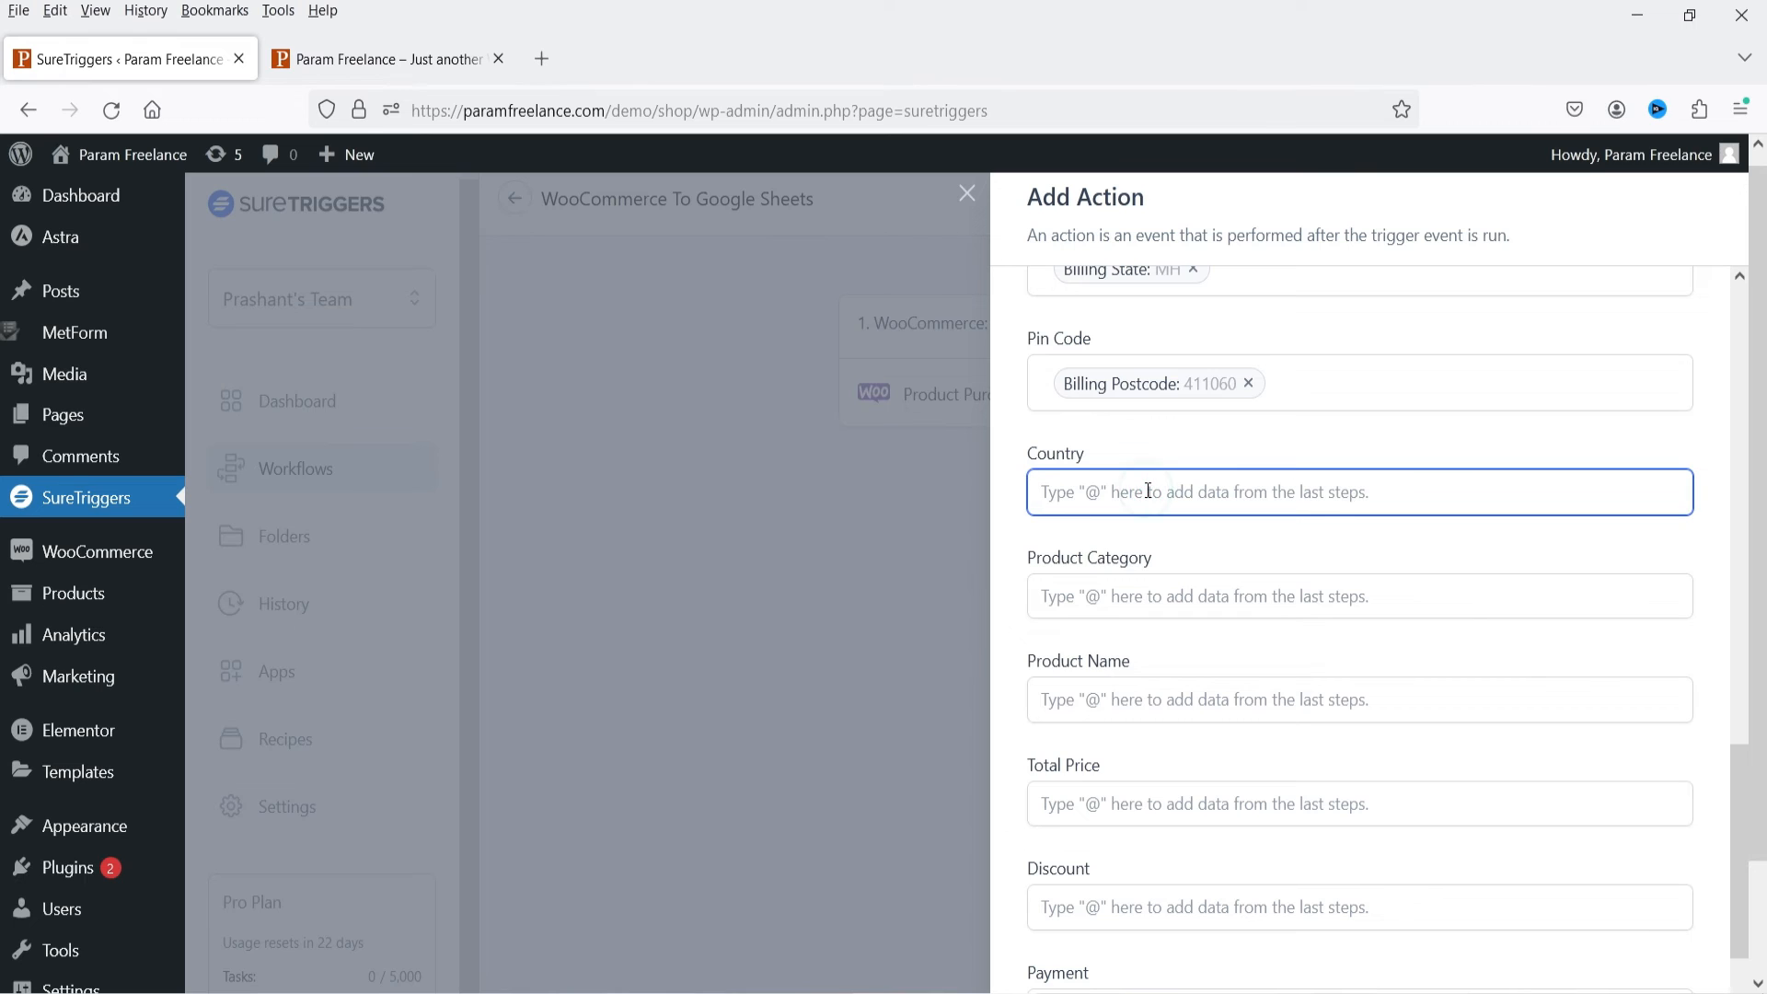
{"action": "type", "text": "@count"}
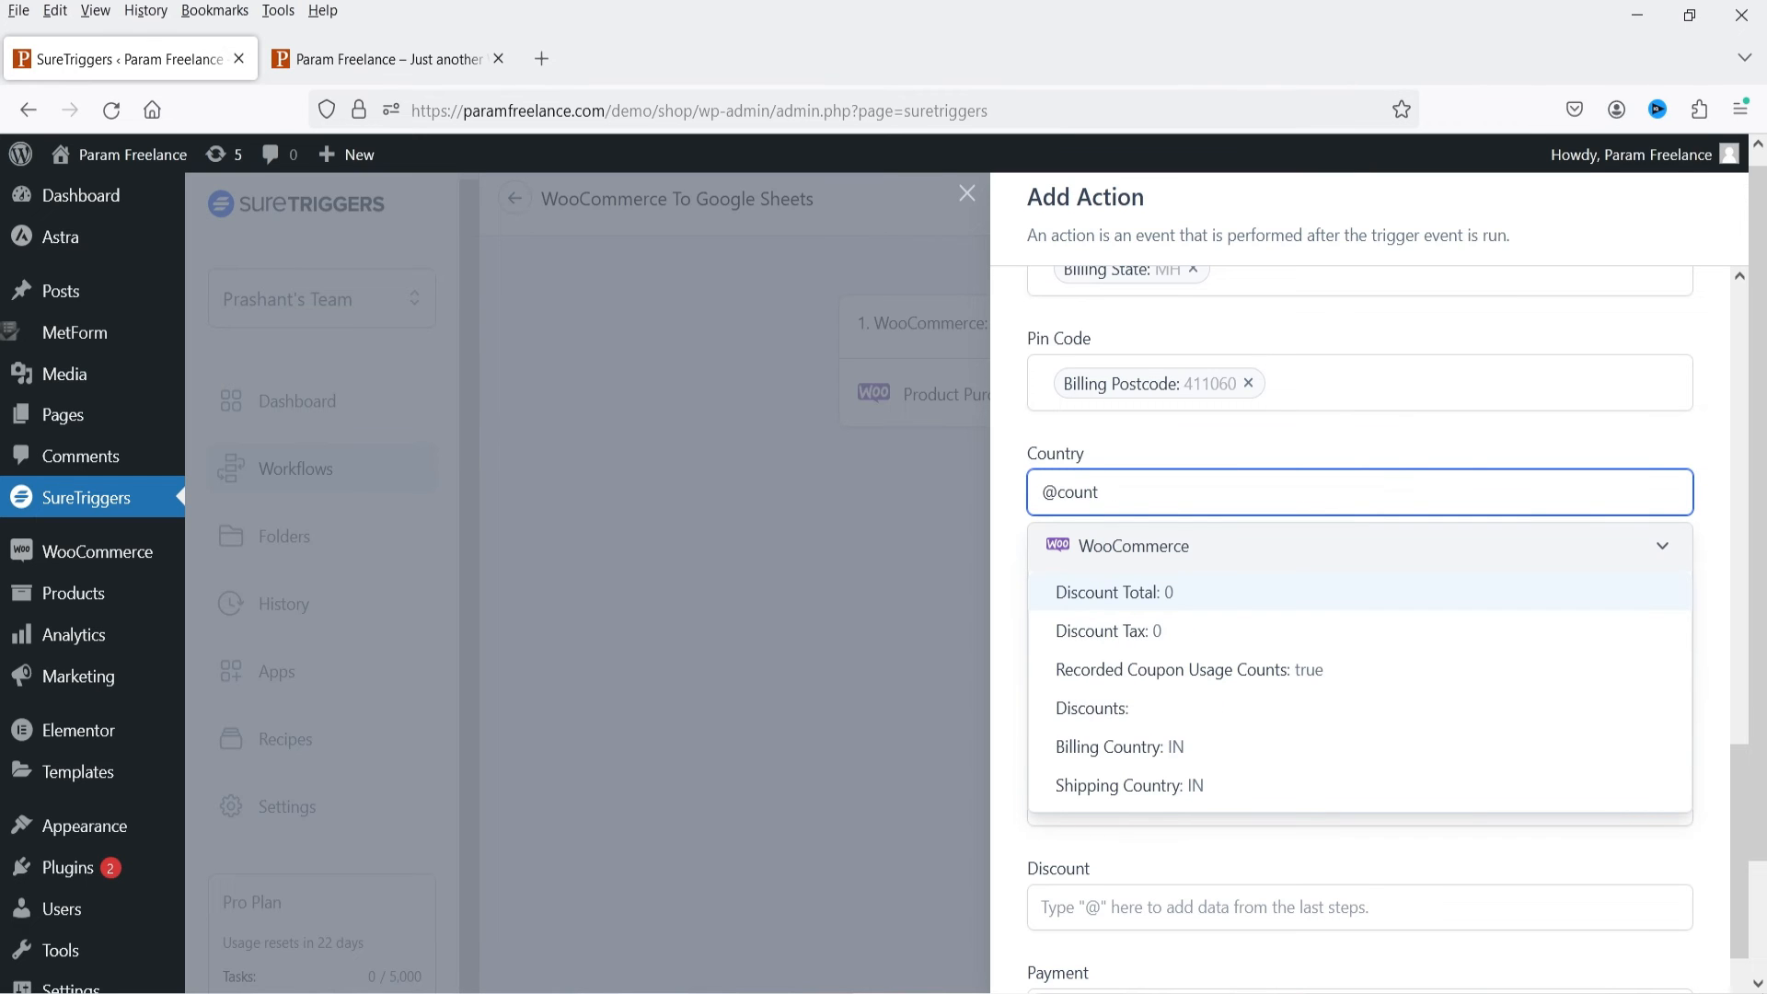
{"action": "left_click", "coordinate": [1174, 748]}
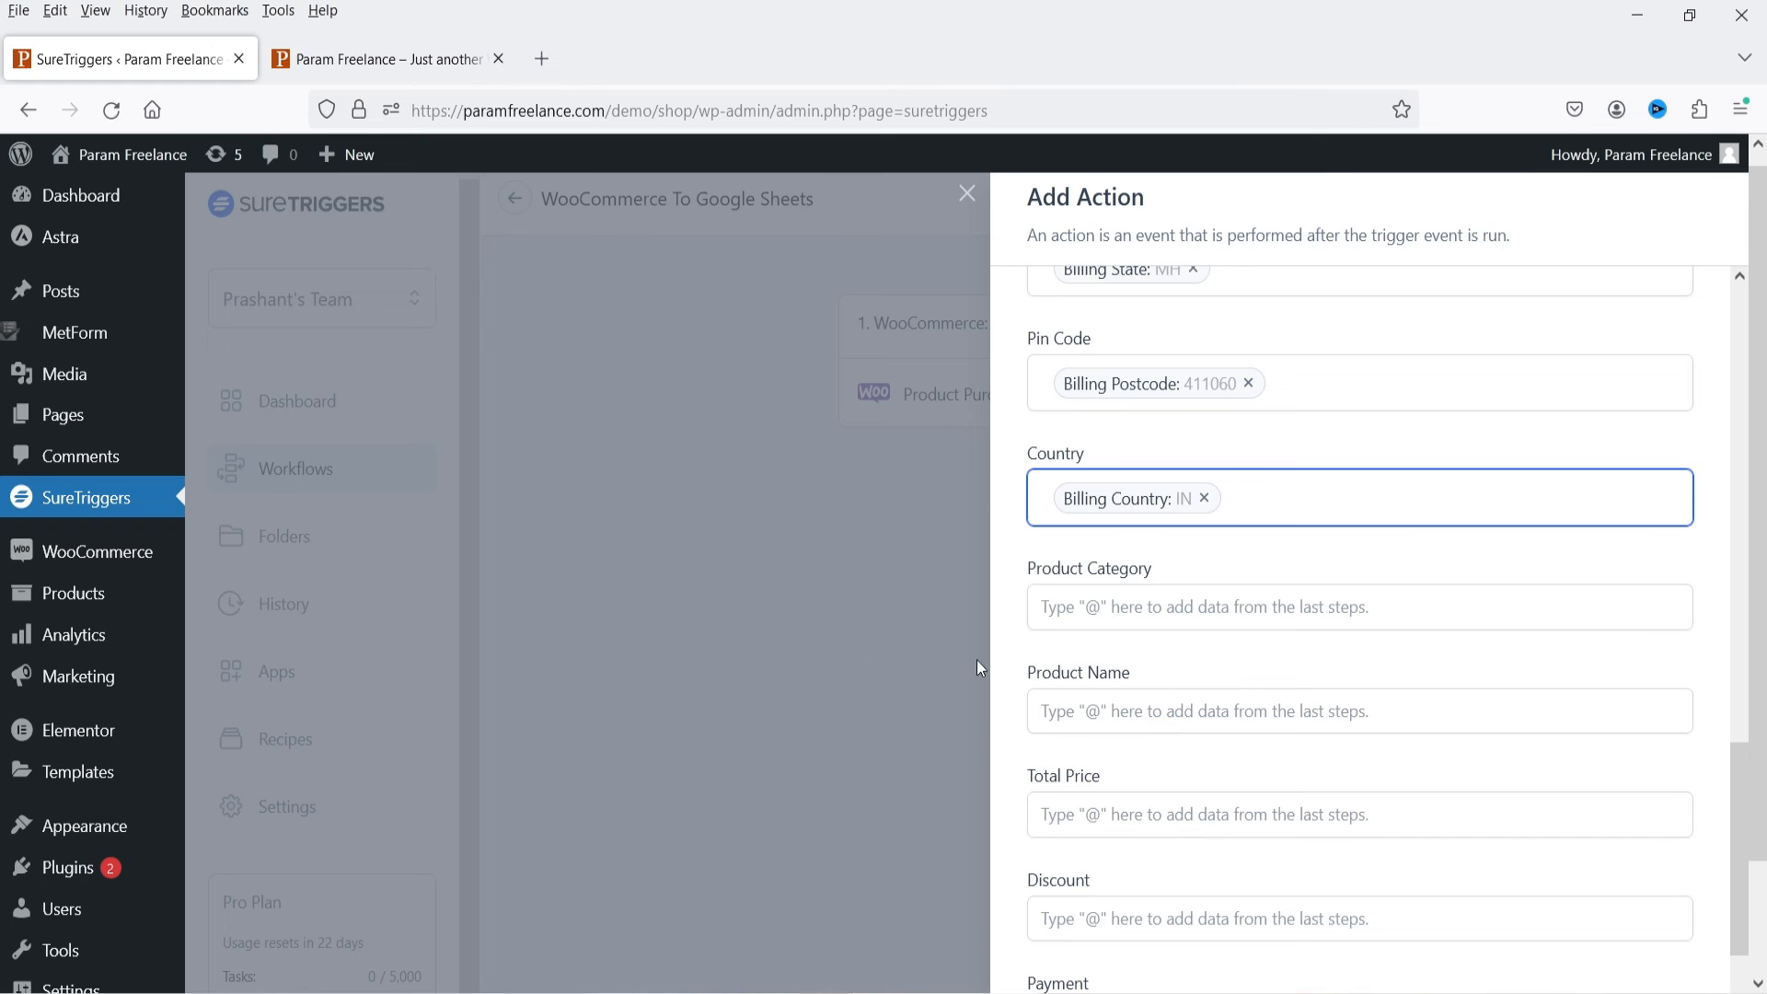
Check the column headers in the spreadsheet, and map Product Category to the WooCommerce field Product0 Category
{"action": "key", "text": "alt+Tab"}
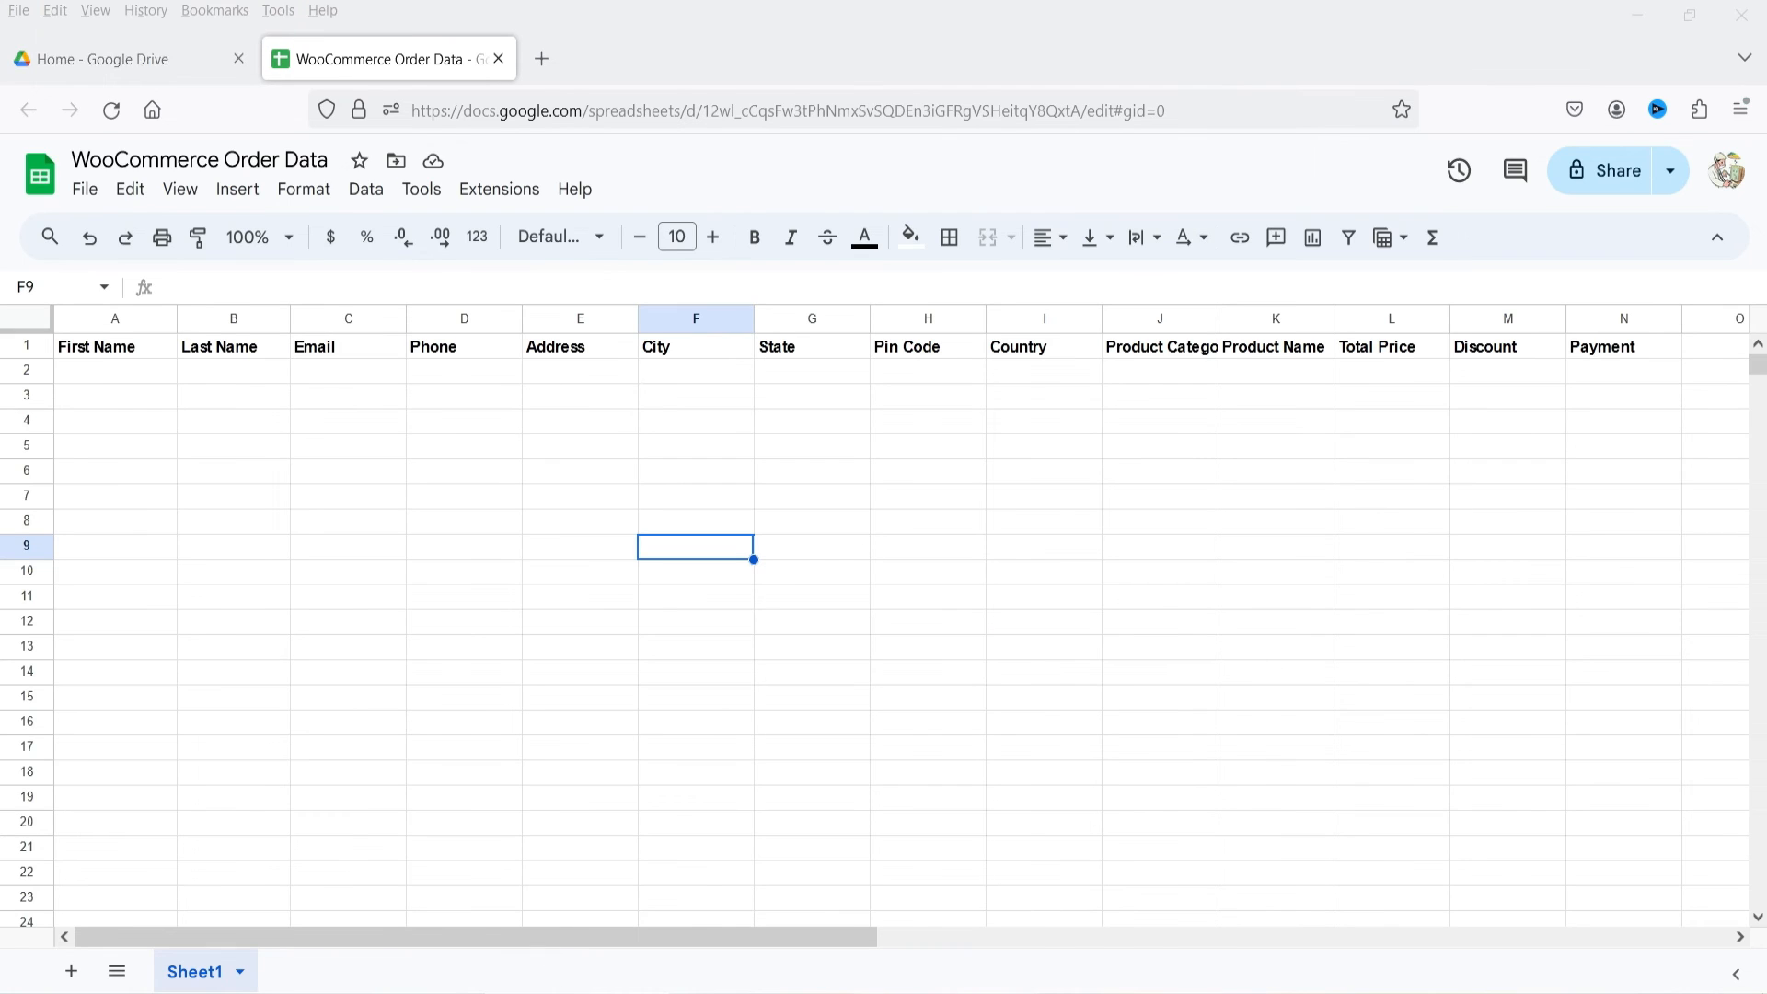
{"action": "key", "text": "alt+Tab"}
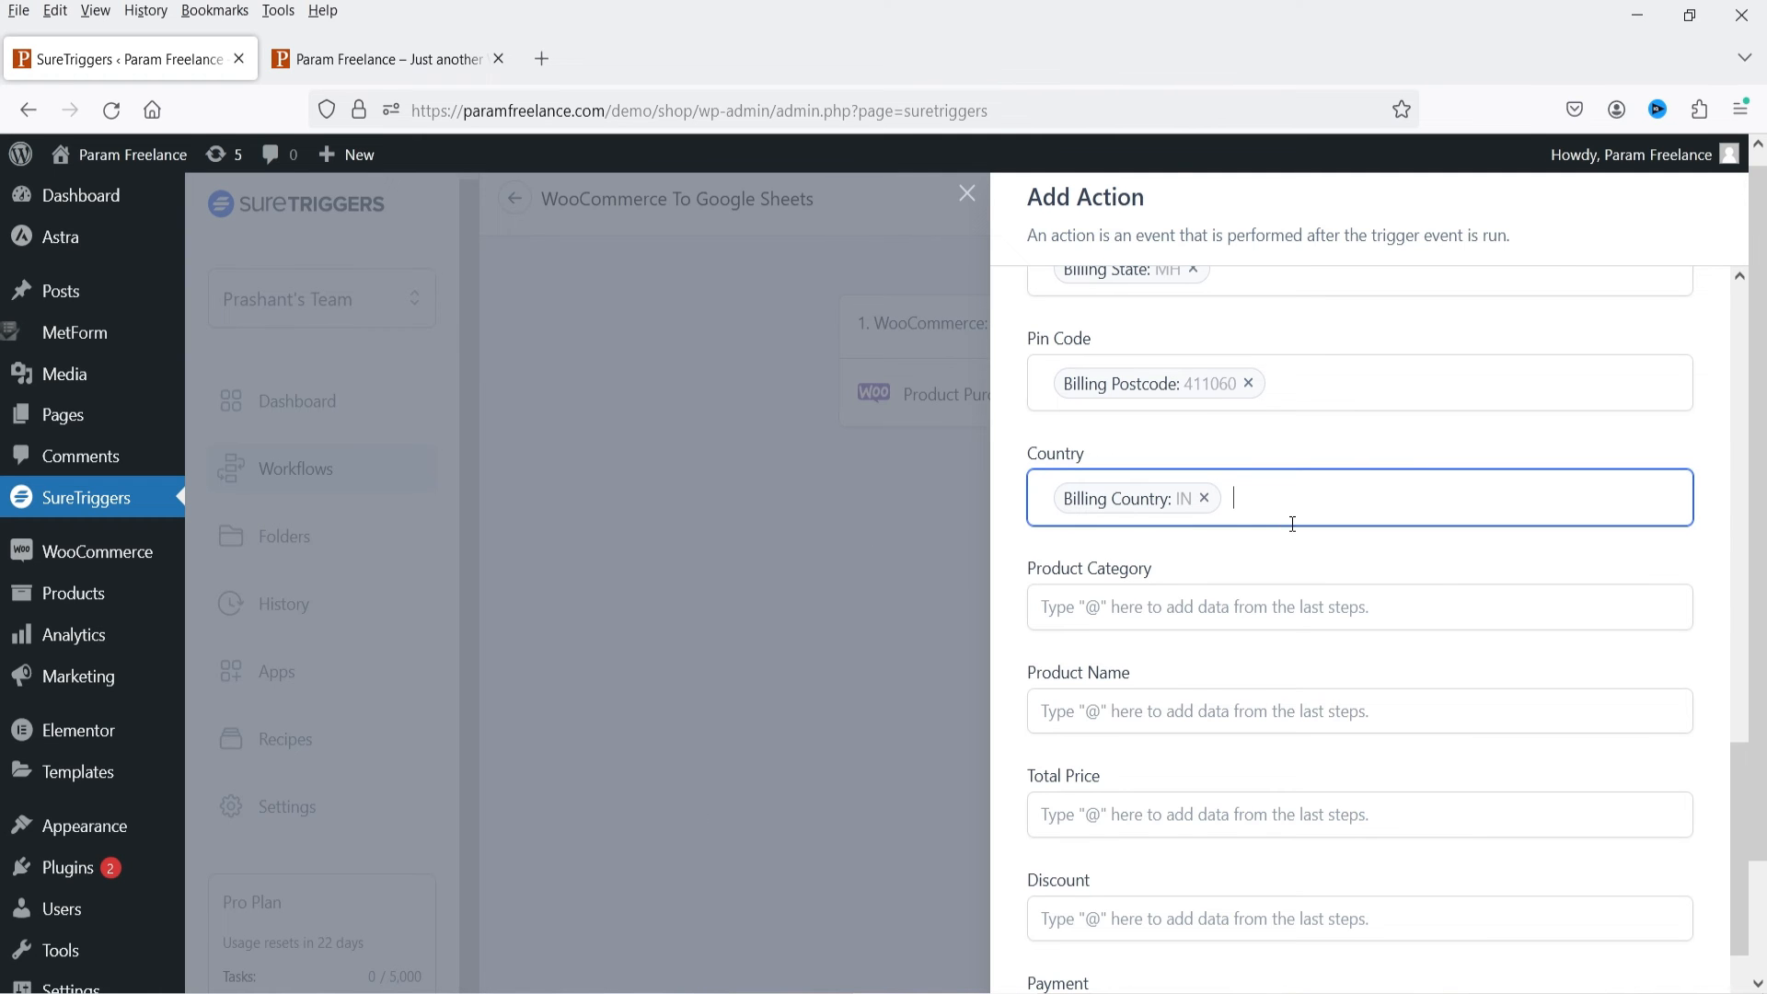
{"action": "left_click", "coordinate": [1176, 603]}
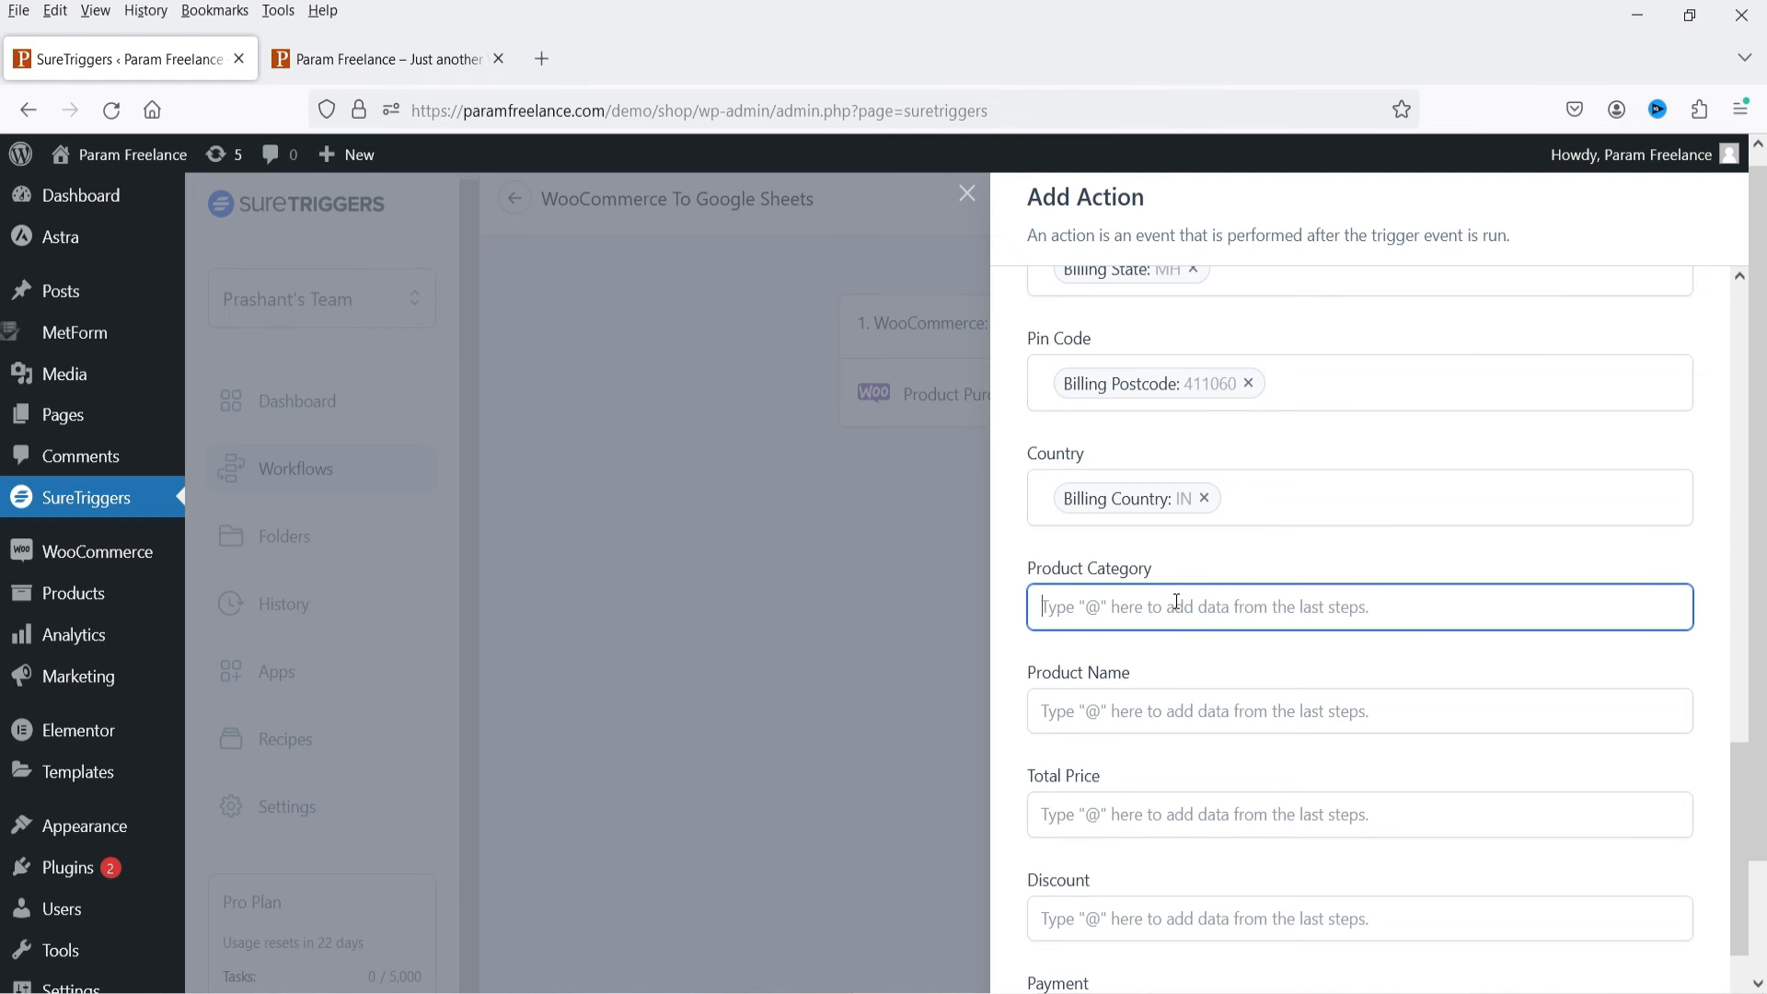
{"action": "type", "text": "@categ"}
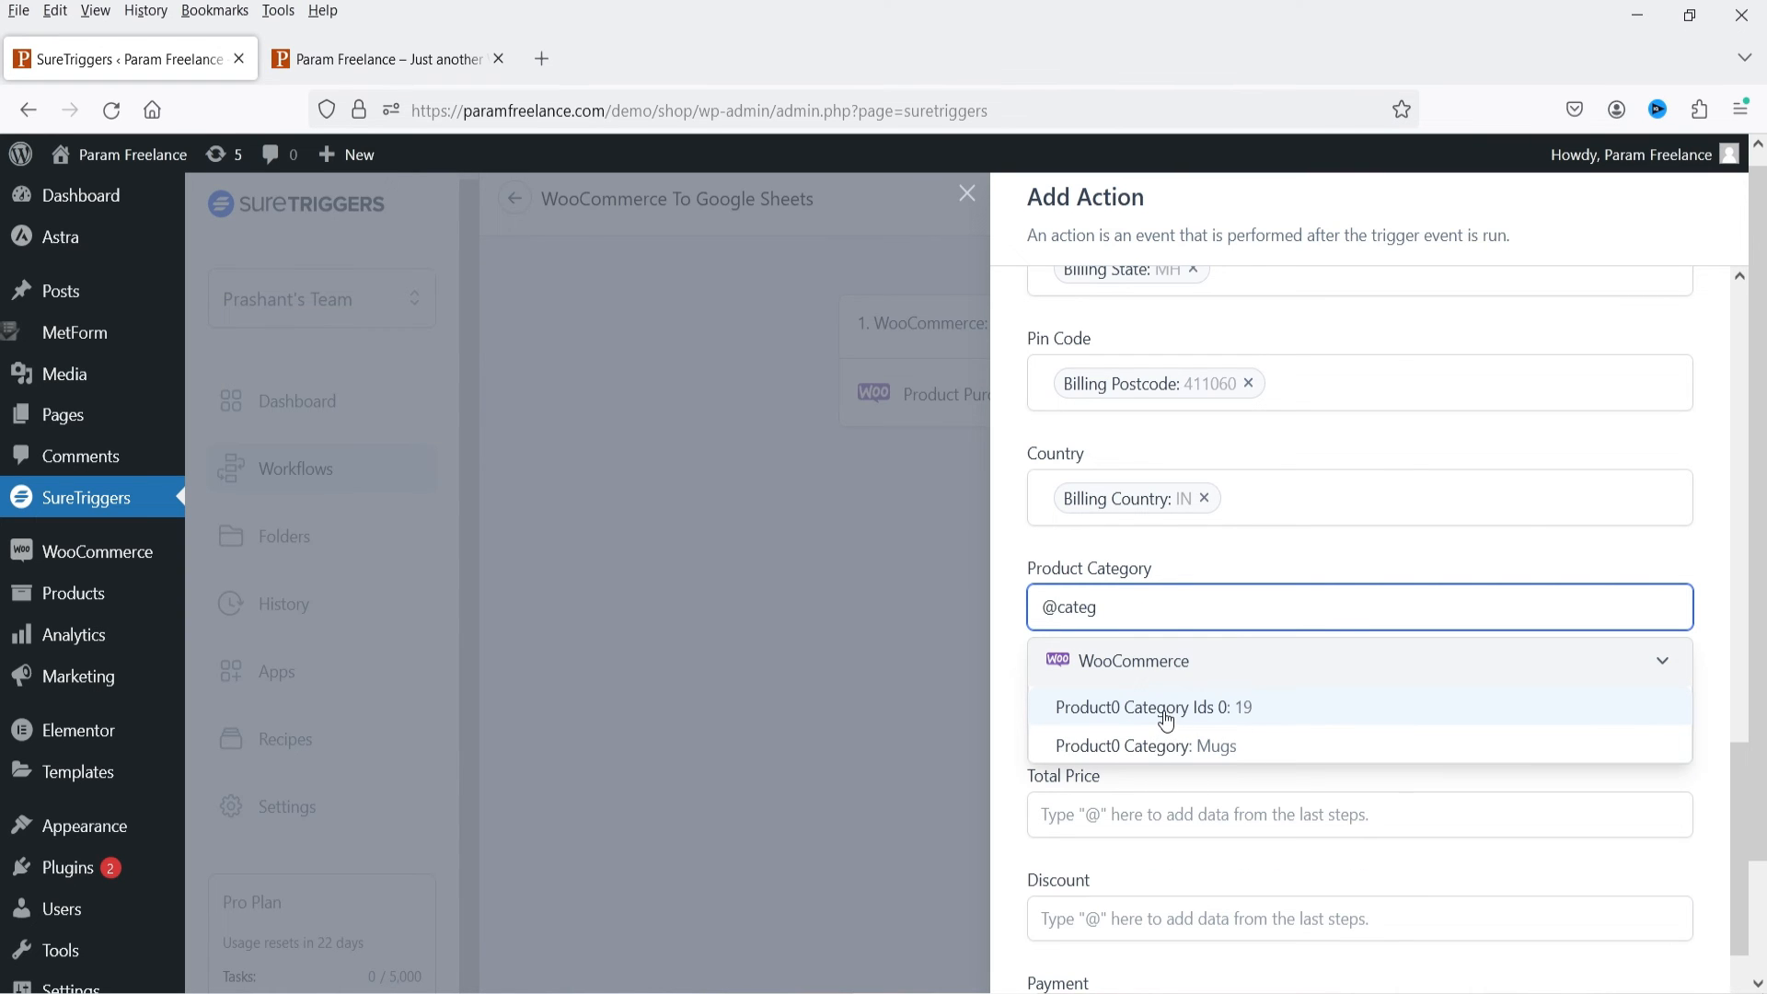
{"action": "left_click", "coordinate": [1150, 745]}
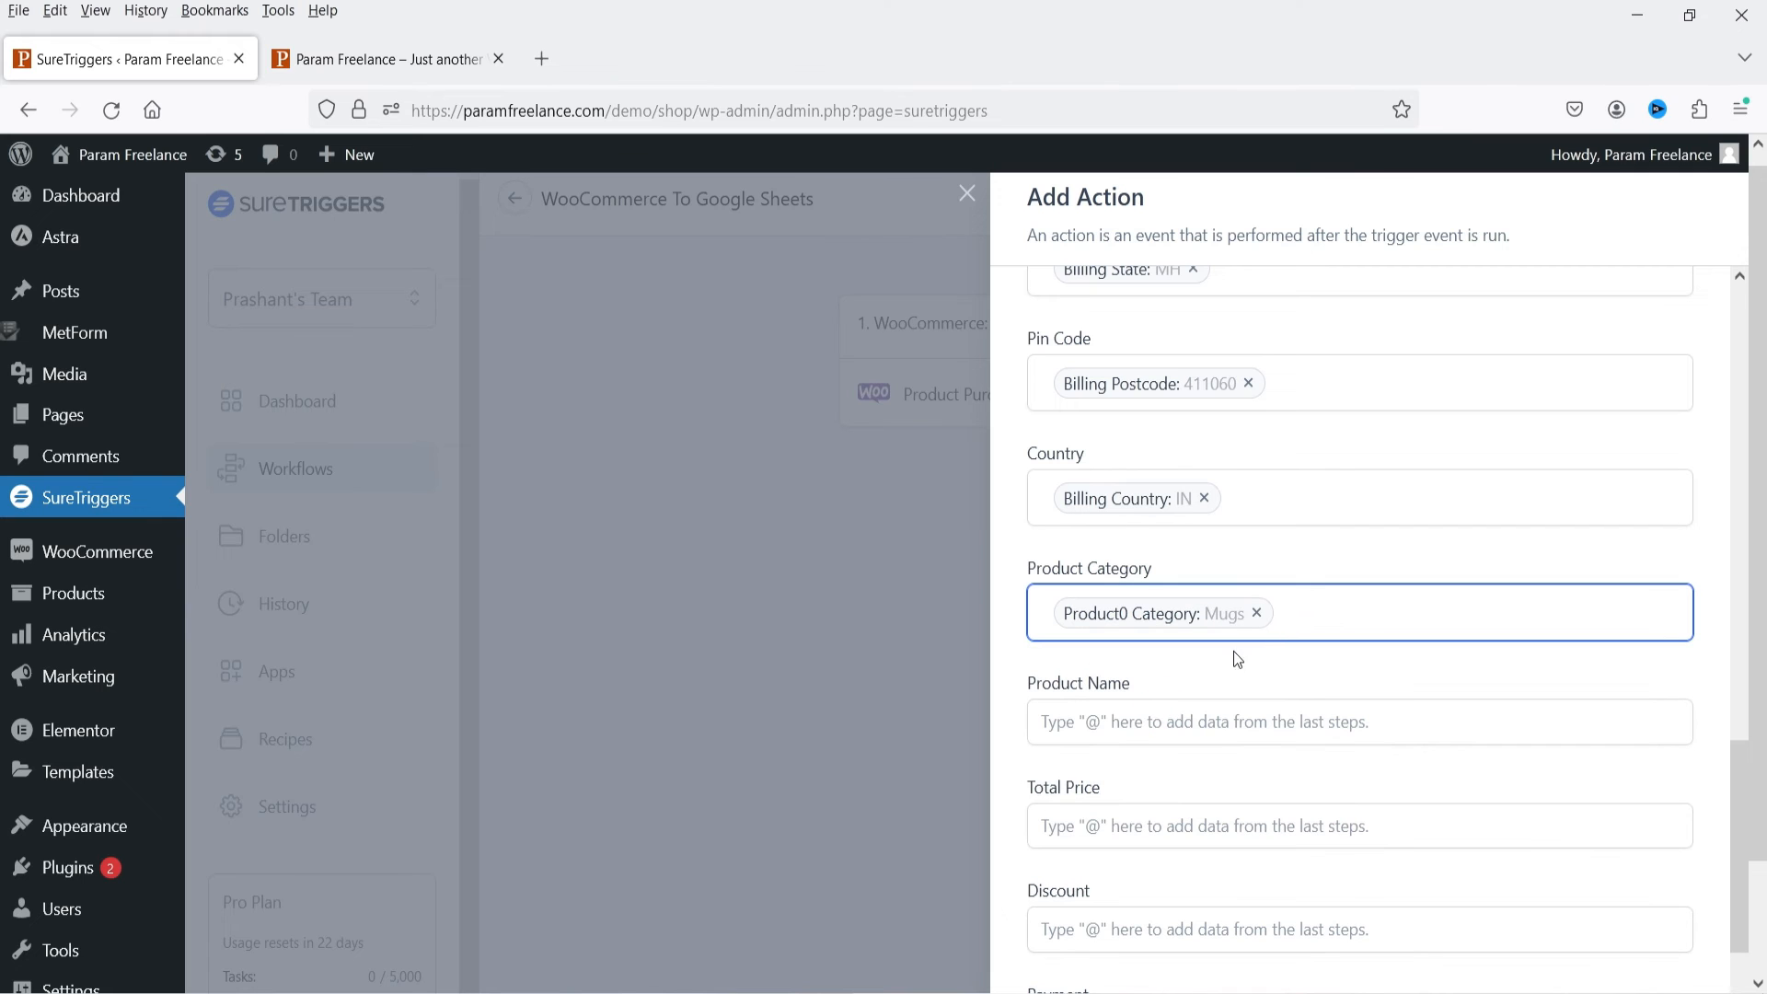
Map the Product Name column to the WooCommerce field Products 0 Name
{"action": "left_click", "coordinate": [1116, 720]}
{"action": "type", "text": "@produ"}
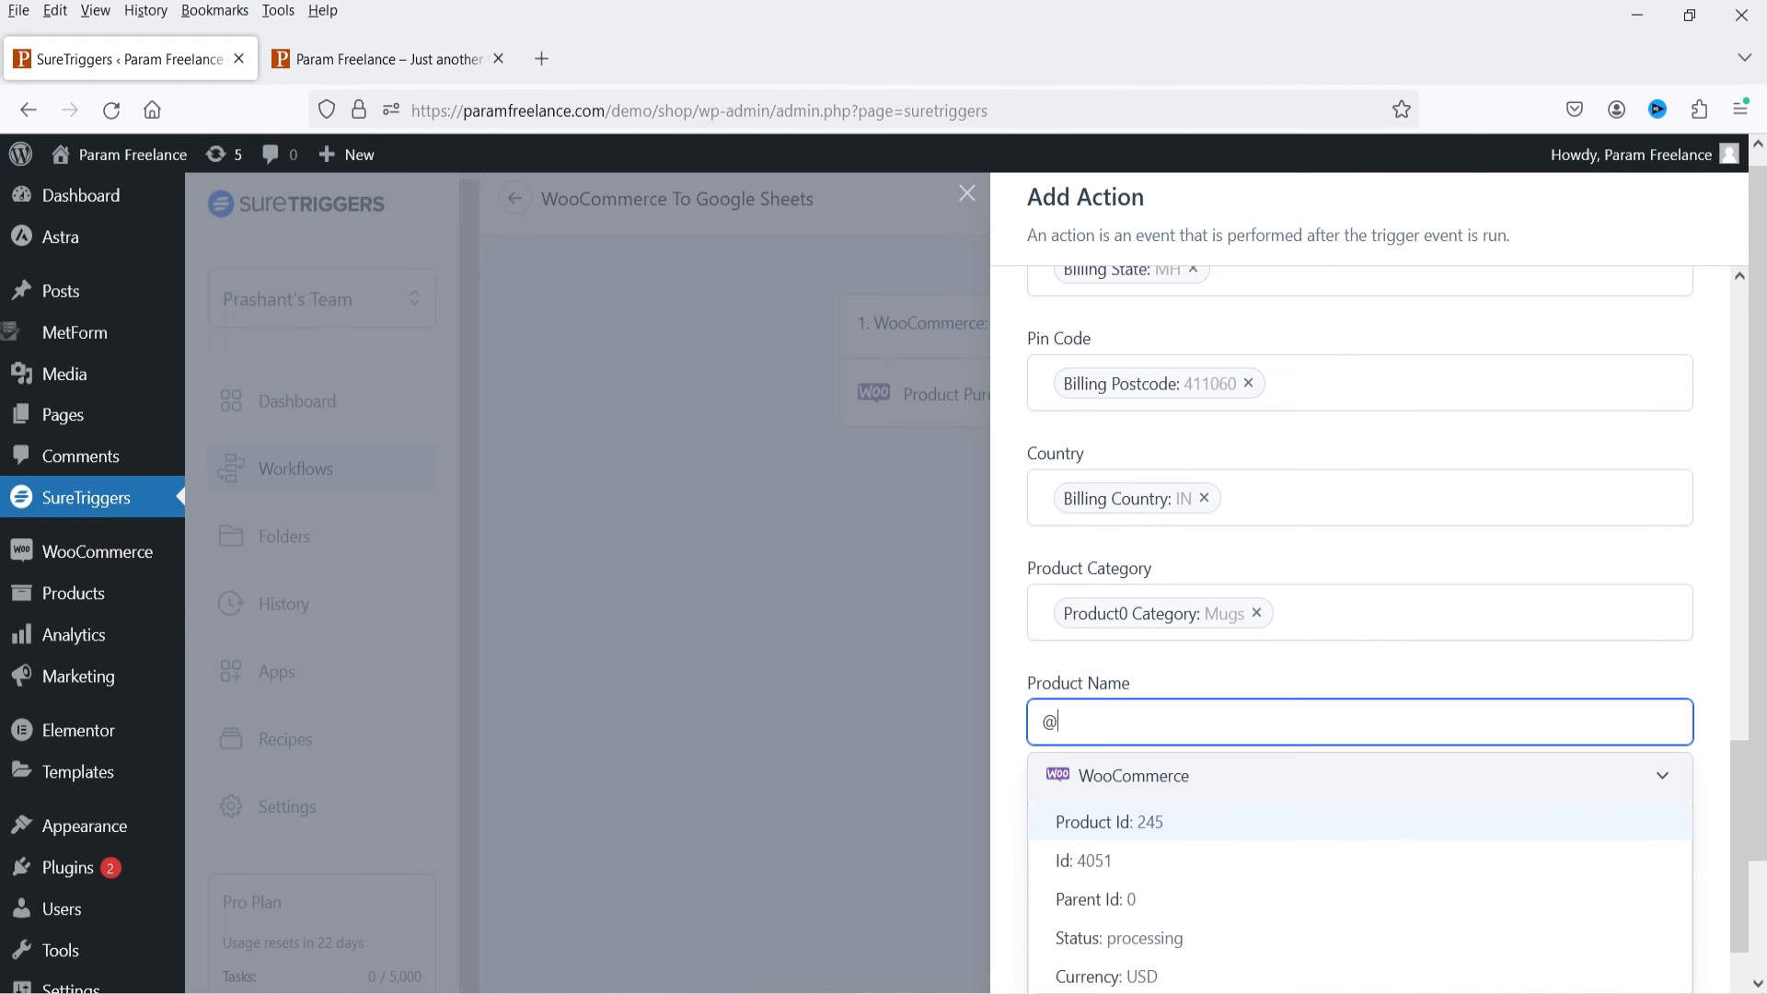
{"action": "scroll", "coordinate": [1493, 608], "scroll_direction": "down", "scroll_amount": 2}
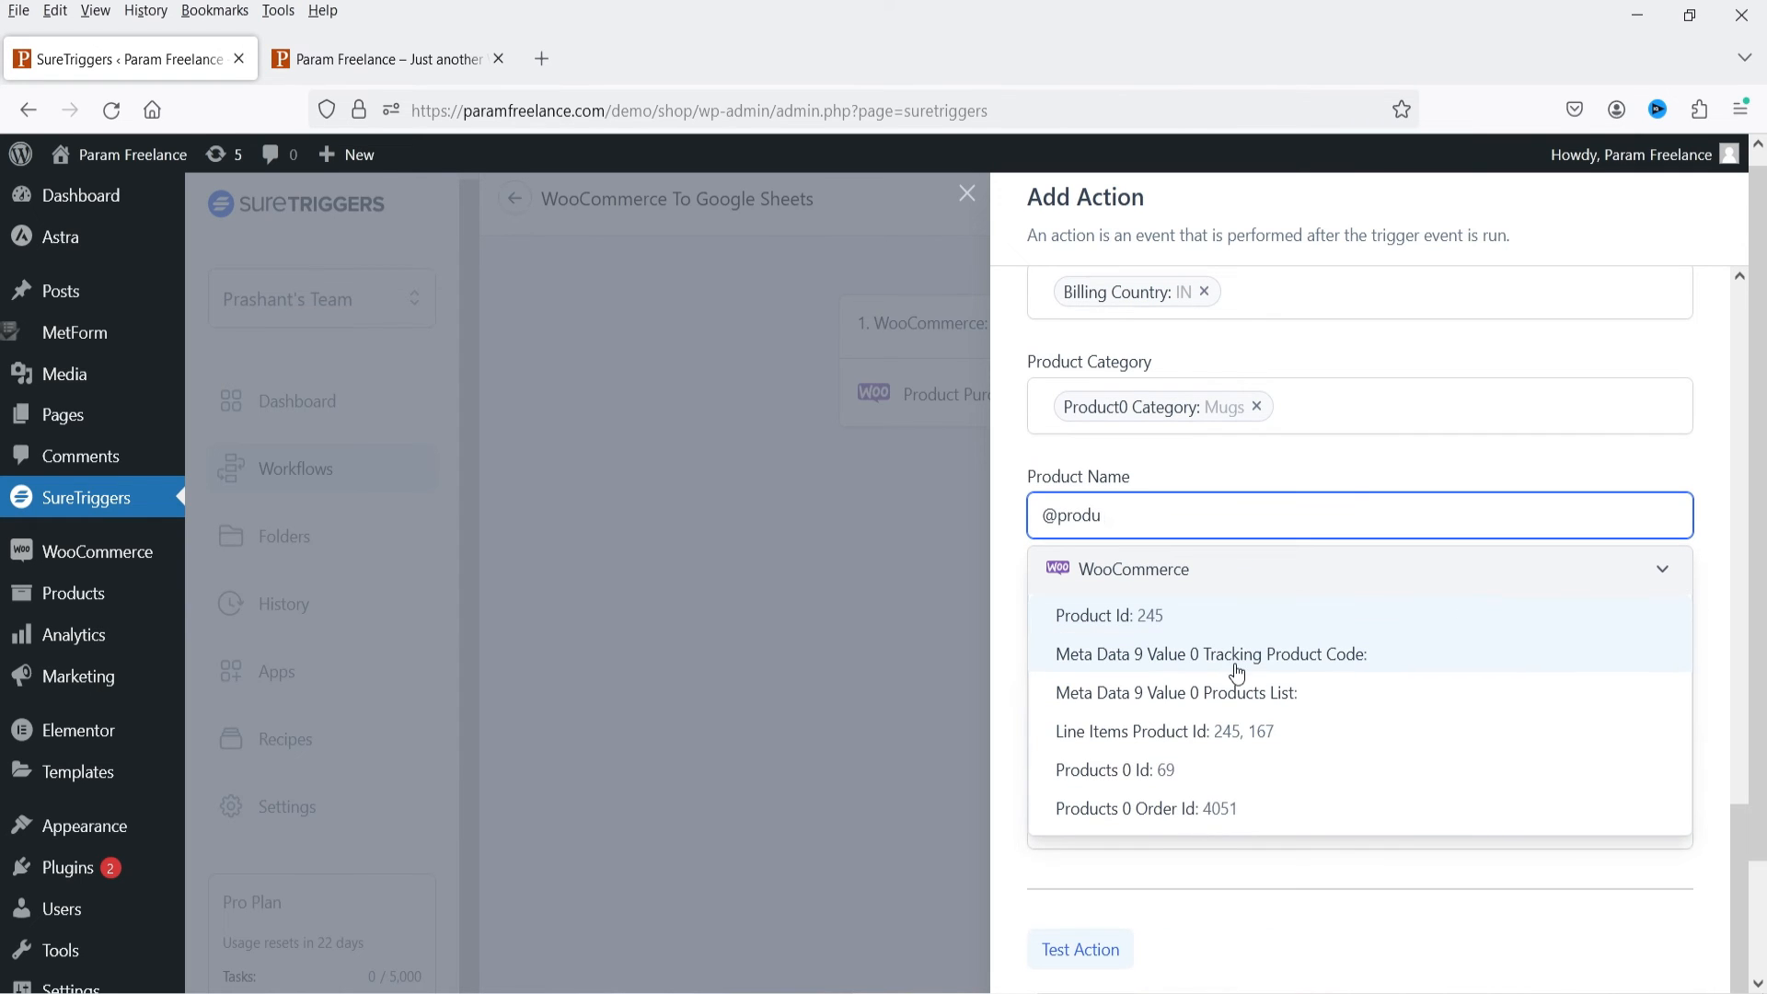
{"action": "key", "text": "BackSpace"}
{"action": "key", "text": "BackSpace"}
{"action": "key", "text": "BackSpace"}
{"action": "key", "text": "BackSpace"}
{"action": "key", "text": "BackSpace"}
{"action": "type", "text": "name"}
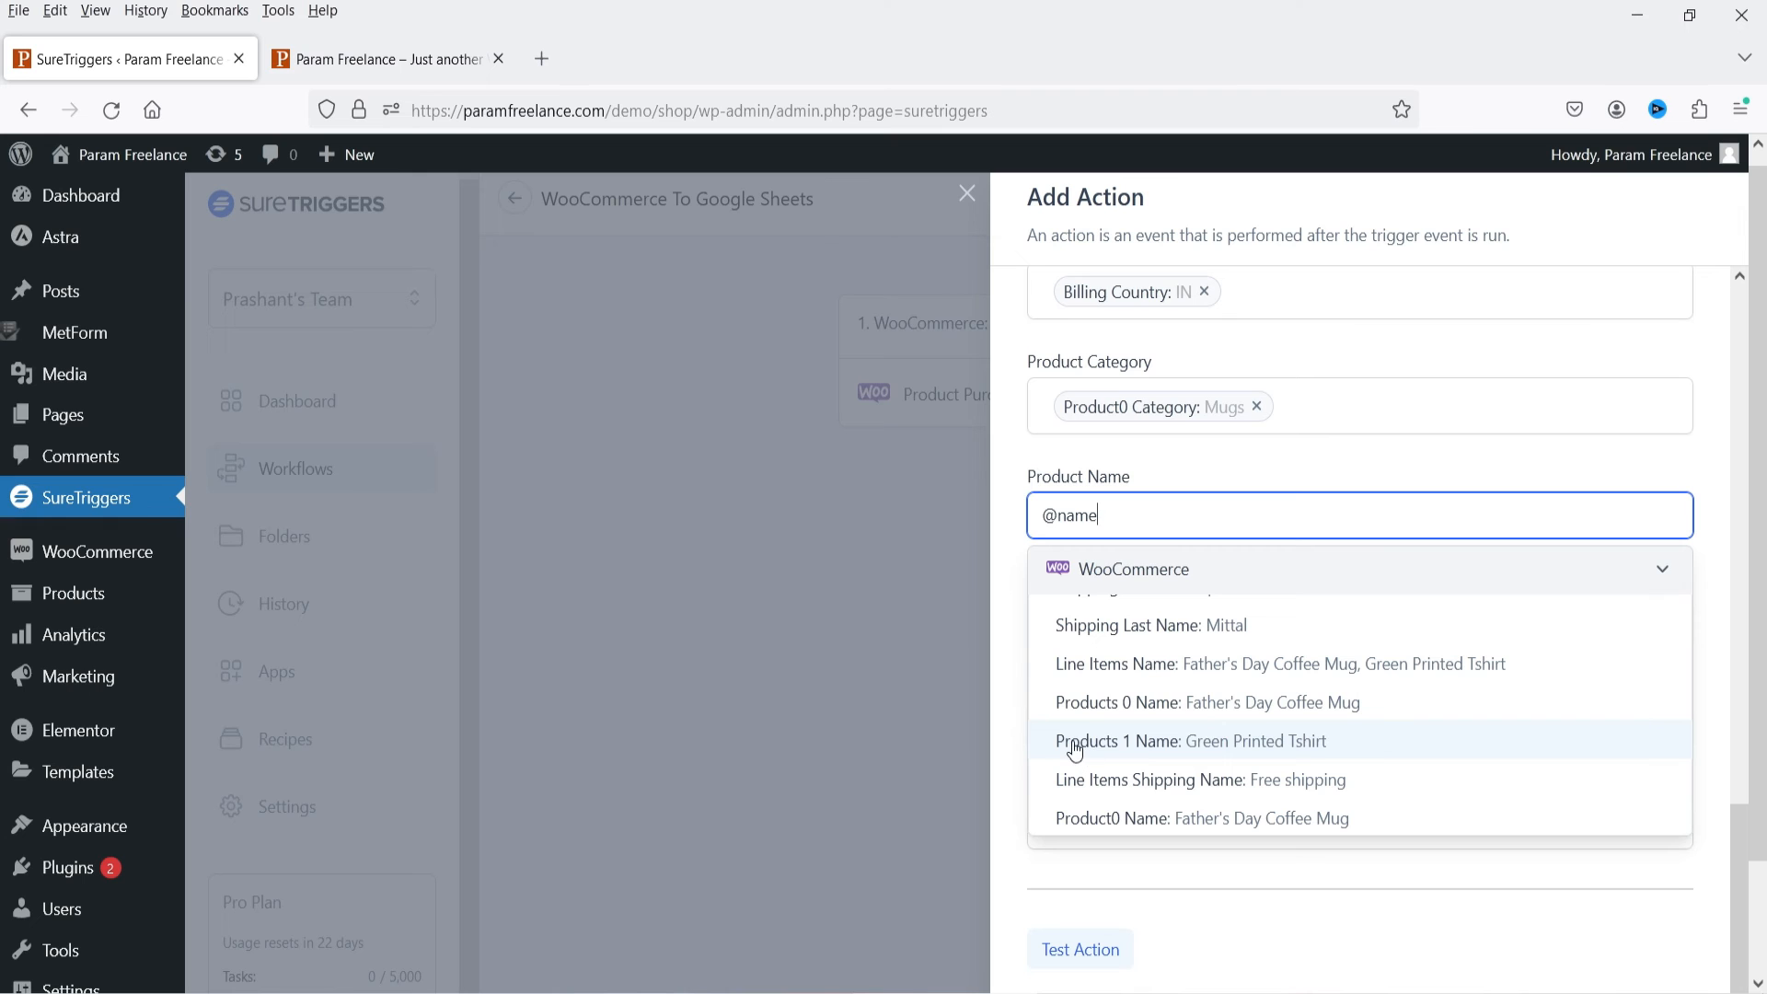
{"action": "left_click", "coordinate": [1150, 704]}
Map Total Price to the WooCommerce field Total and Discount to Discount Total
{"action": "left_click", "coordinate": [1165, 637]}
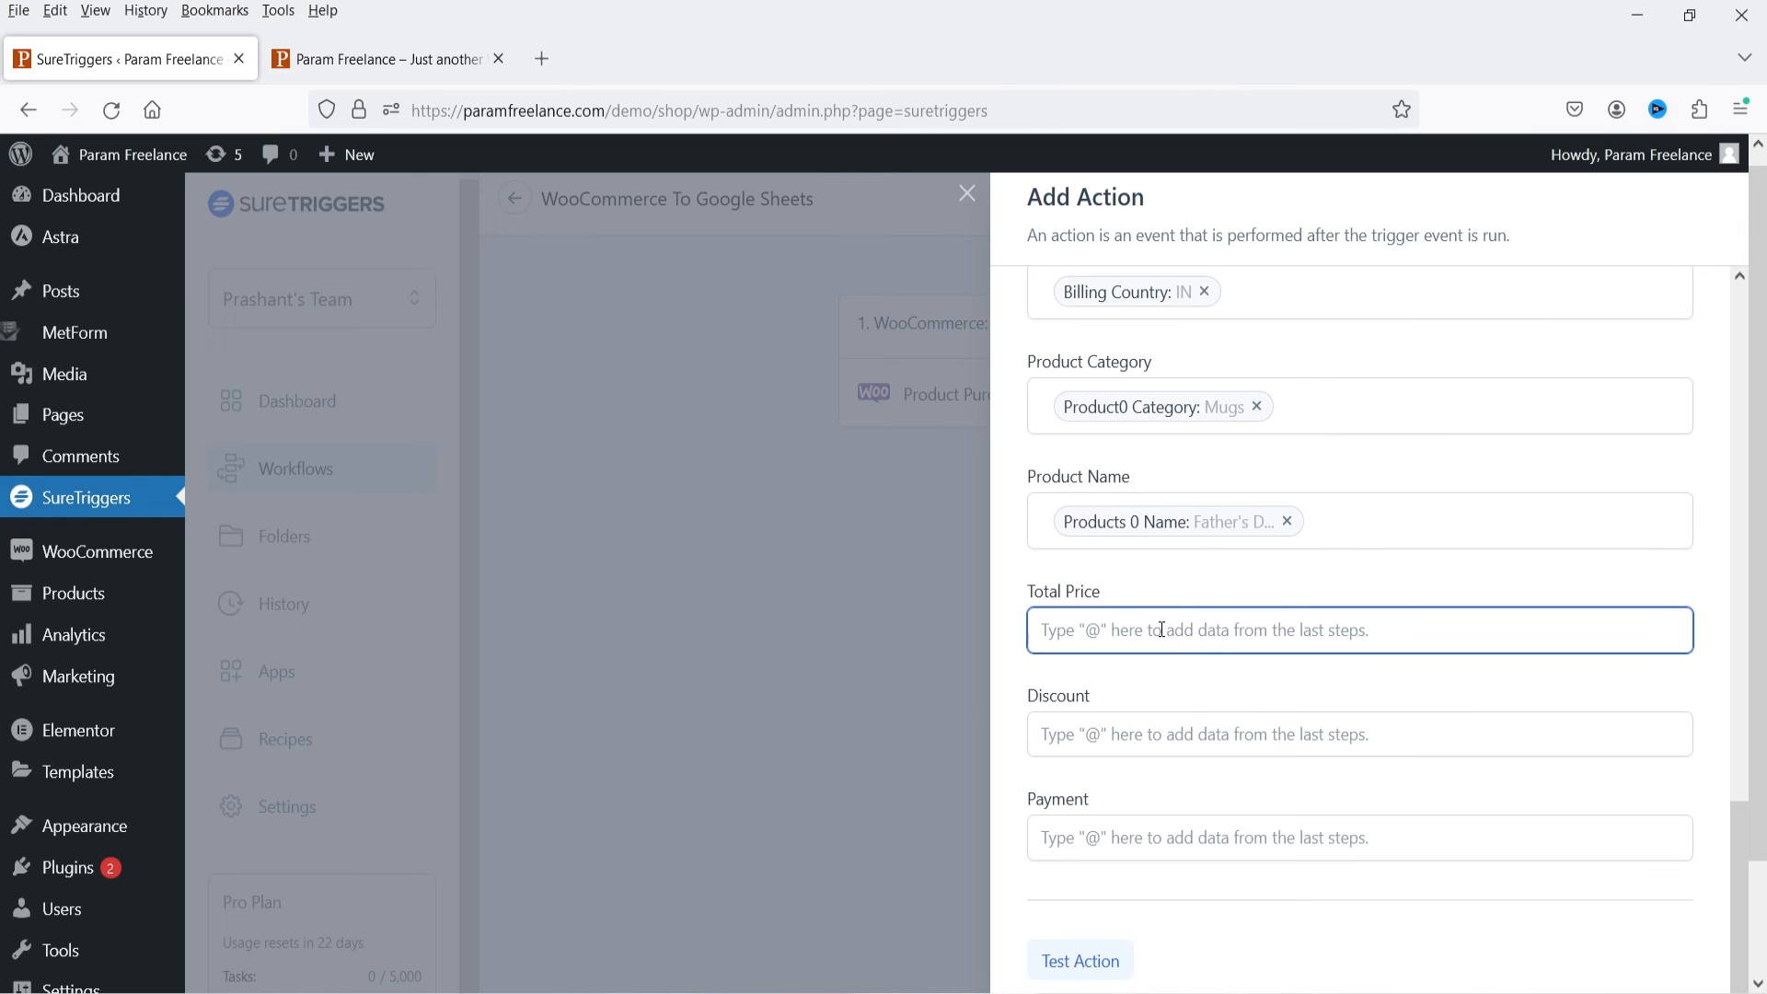
{"action": "type", "text": "@tot"}
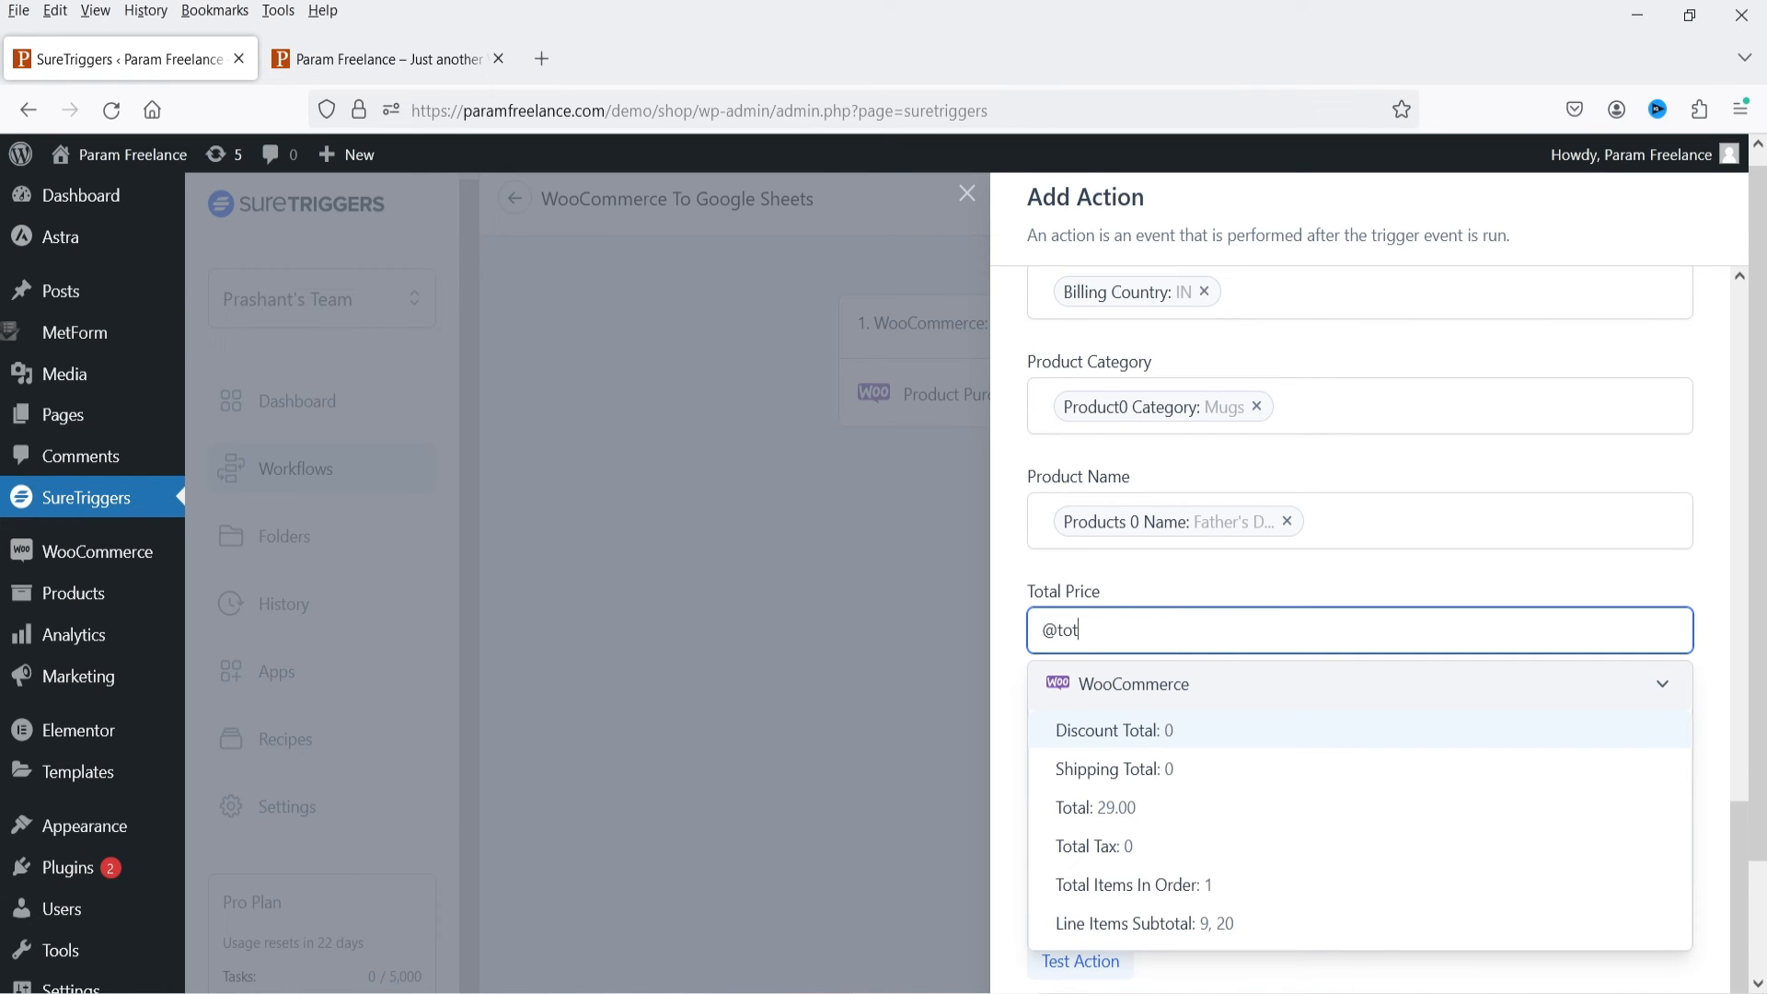
{"action": "left_click", "coordinate": [1131, 810]}
{"action": "left_click", "coordinate": [1125, 747]}
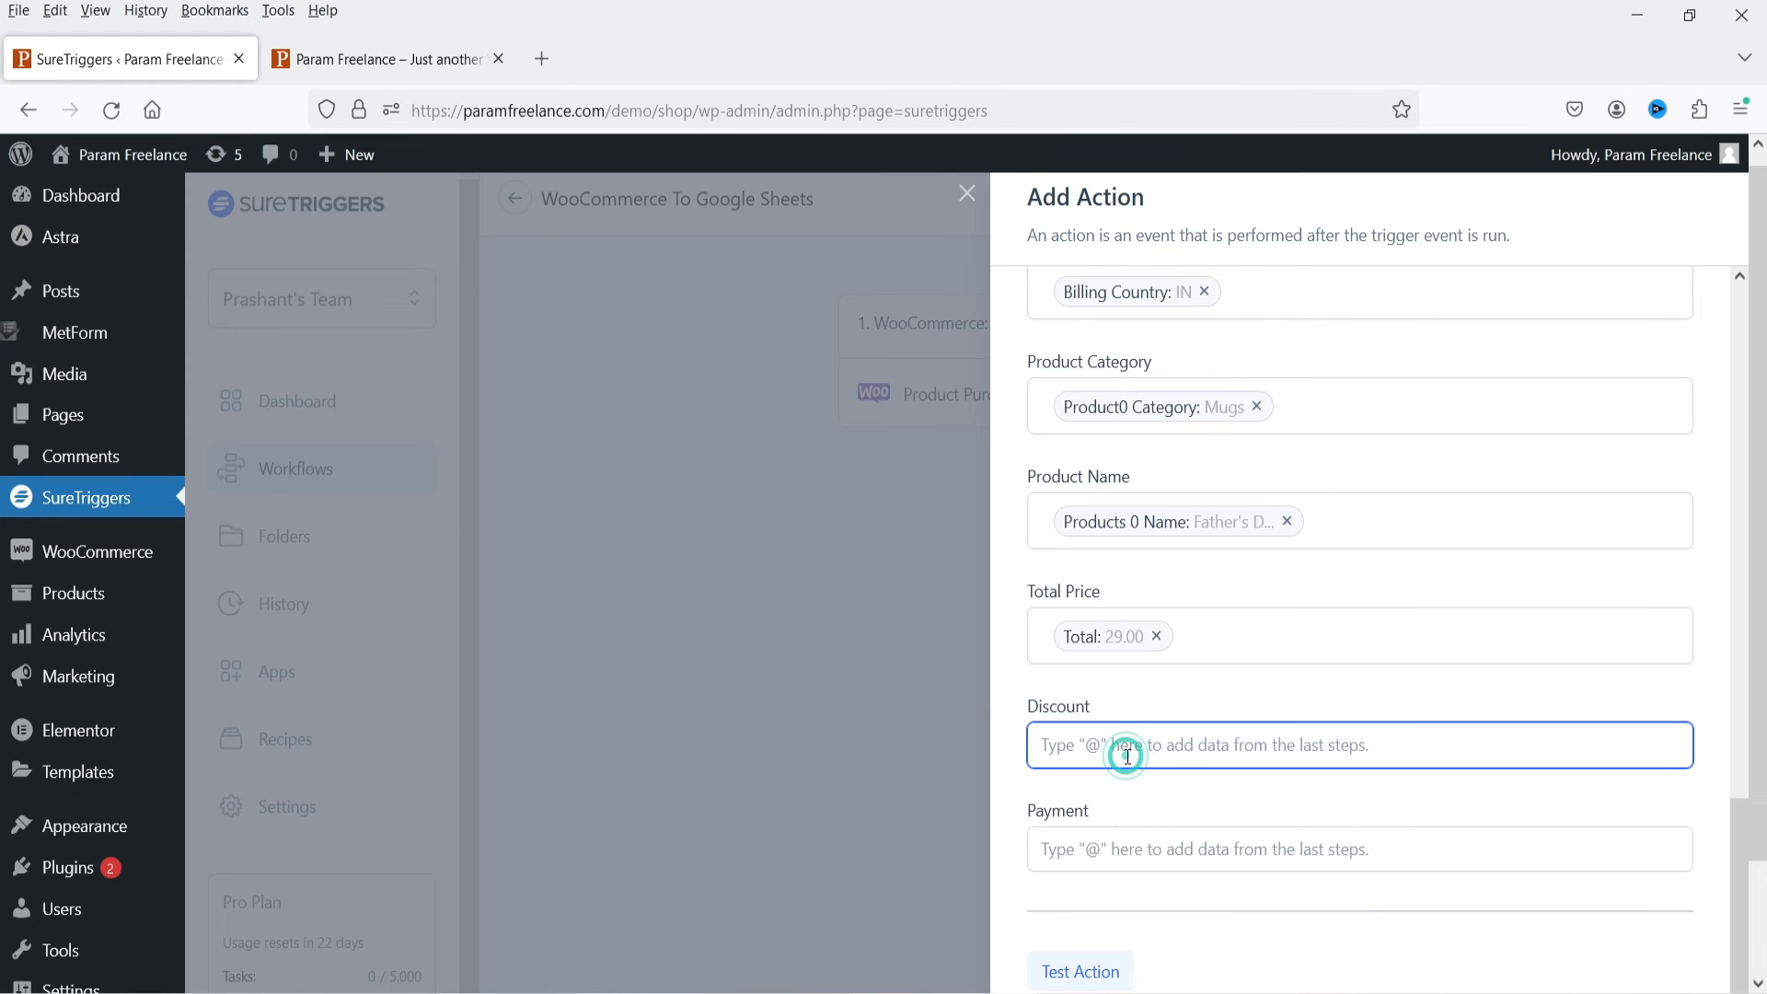
{"action": "type", "text": "@disc"}
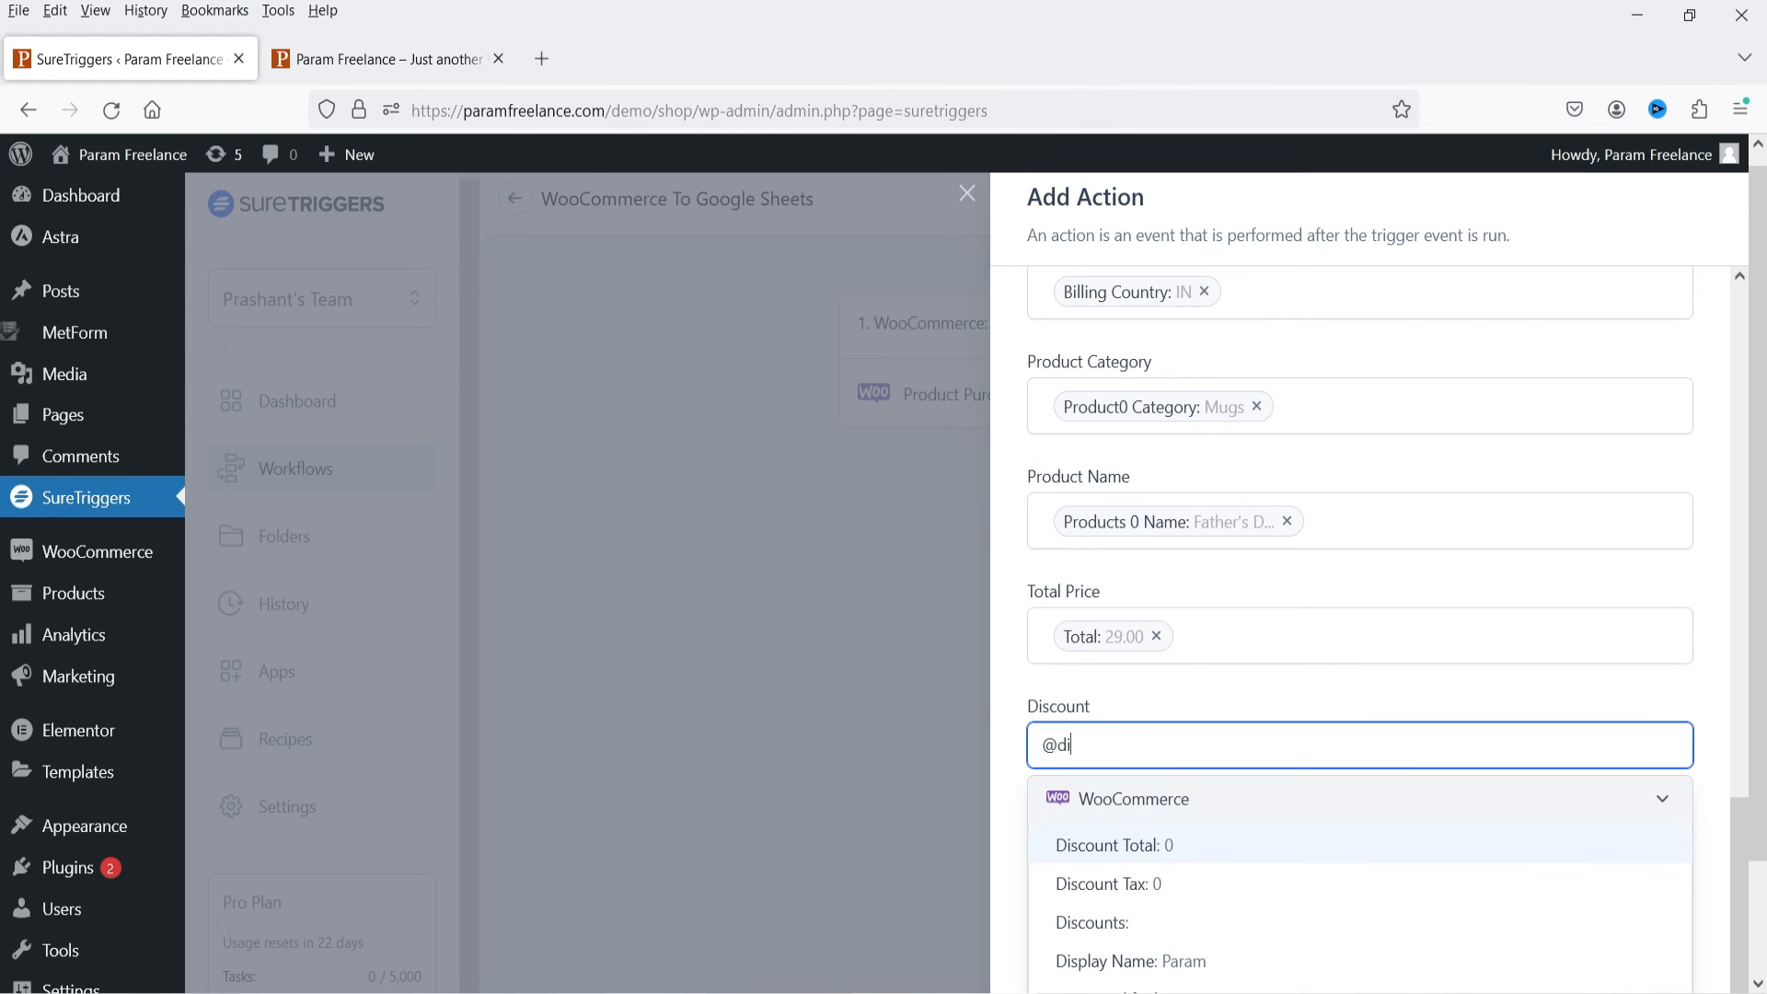
{"action": "left_click", "coordinate": [1144, 845]}
Map the Payment column to the WooCommerce field Payment Method
{"action": "left_click", "coordinate": [1128, 822]}
{"action": "type", "text": "@pay"}
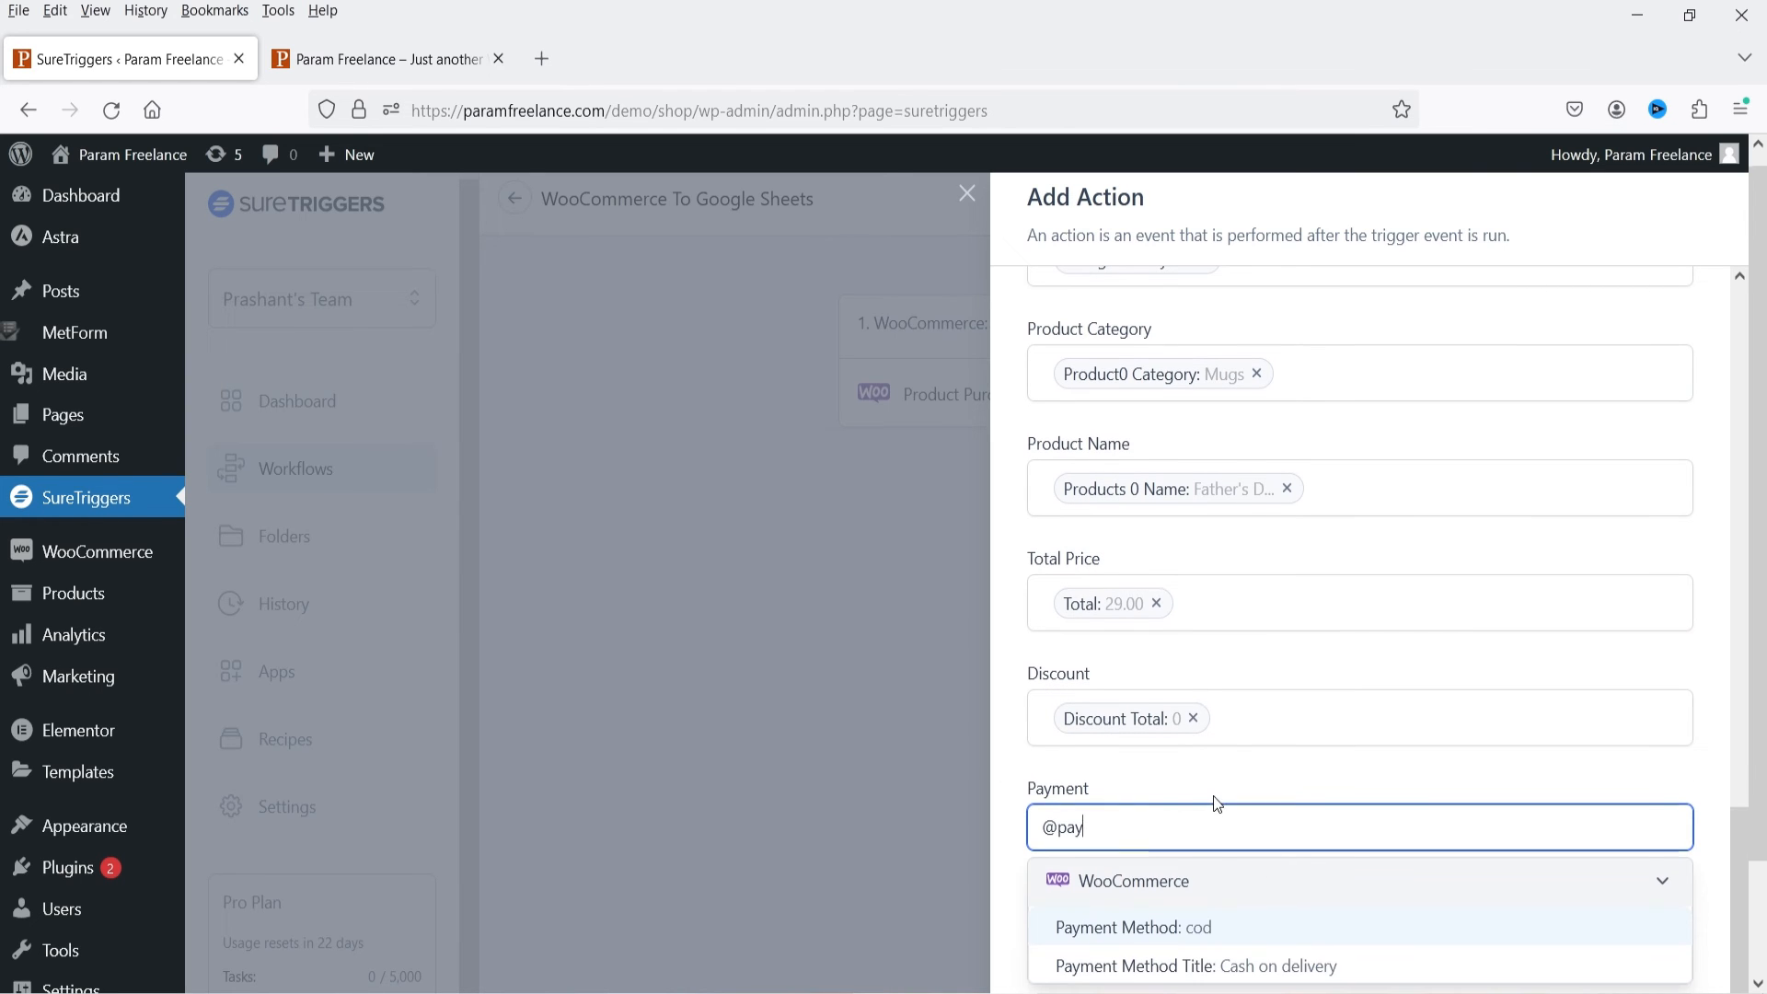
{"action": "scroll", "coordinate": [1218, 803], "scroll_direction": "down", "scroll_amount": 2}
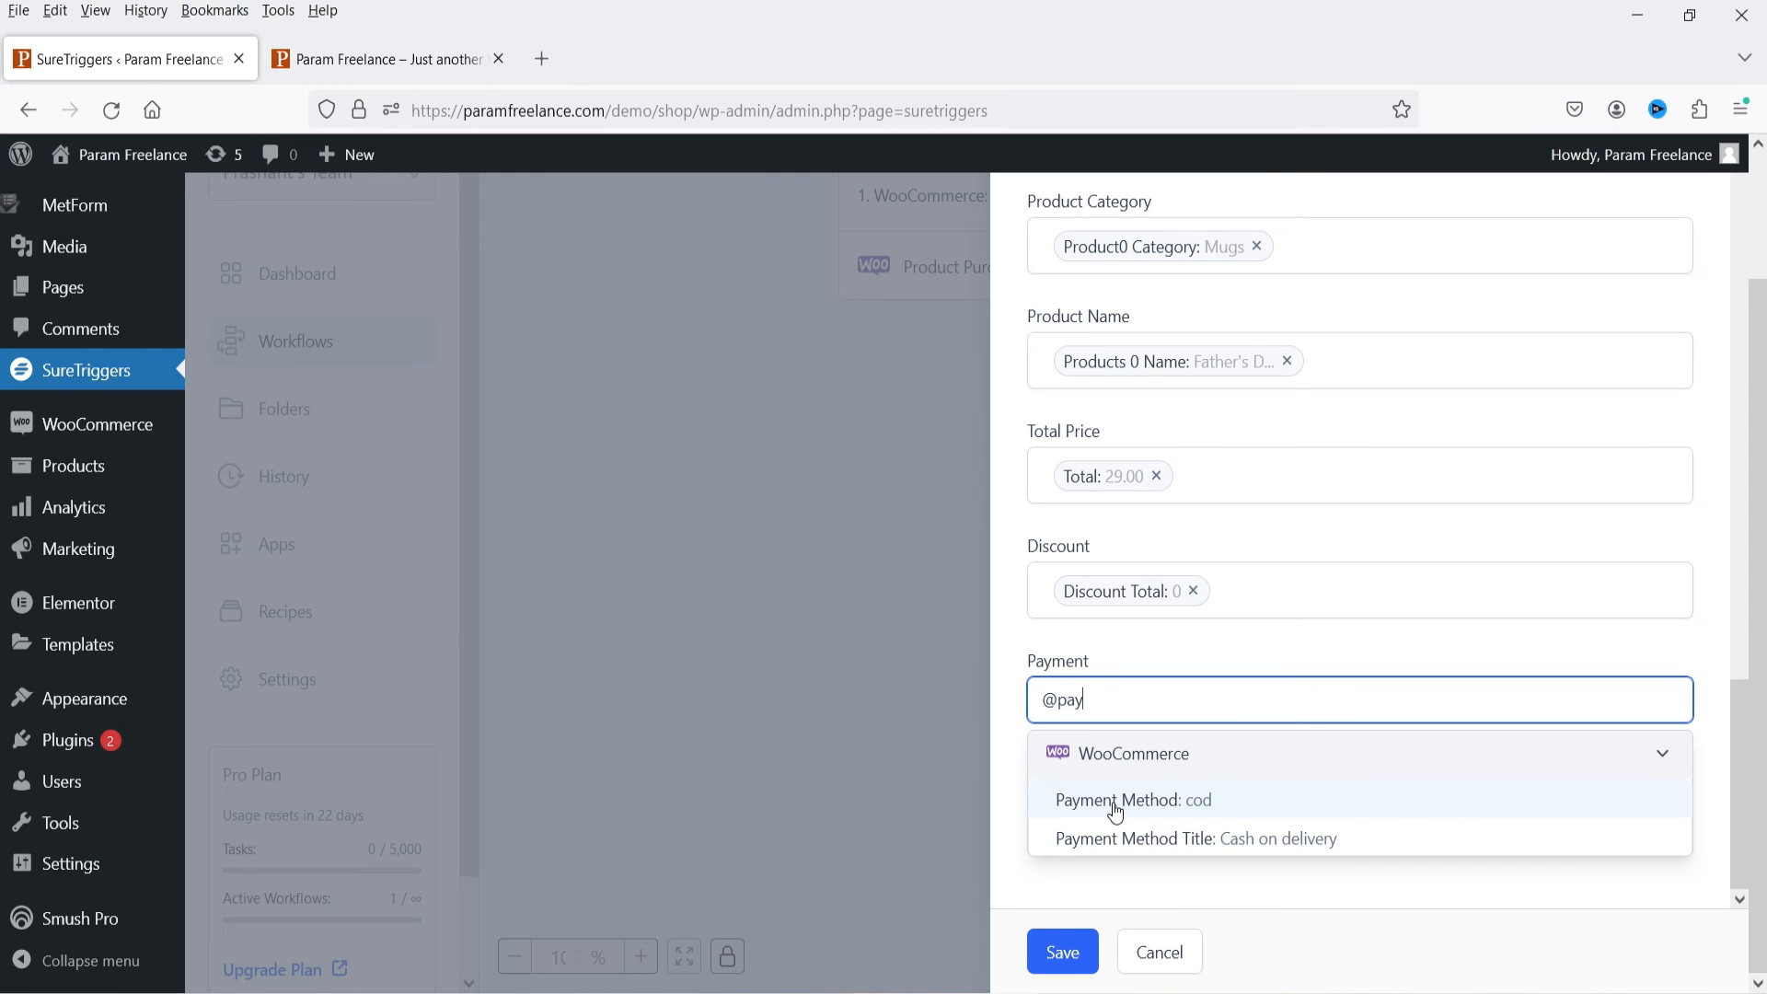
{"action": "scroll", "coordinate": [1294, 783], "scroll_direction": "down", "scroll_amount": 1}
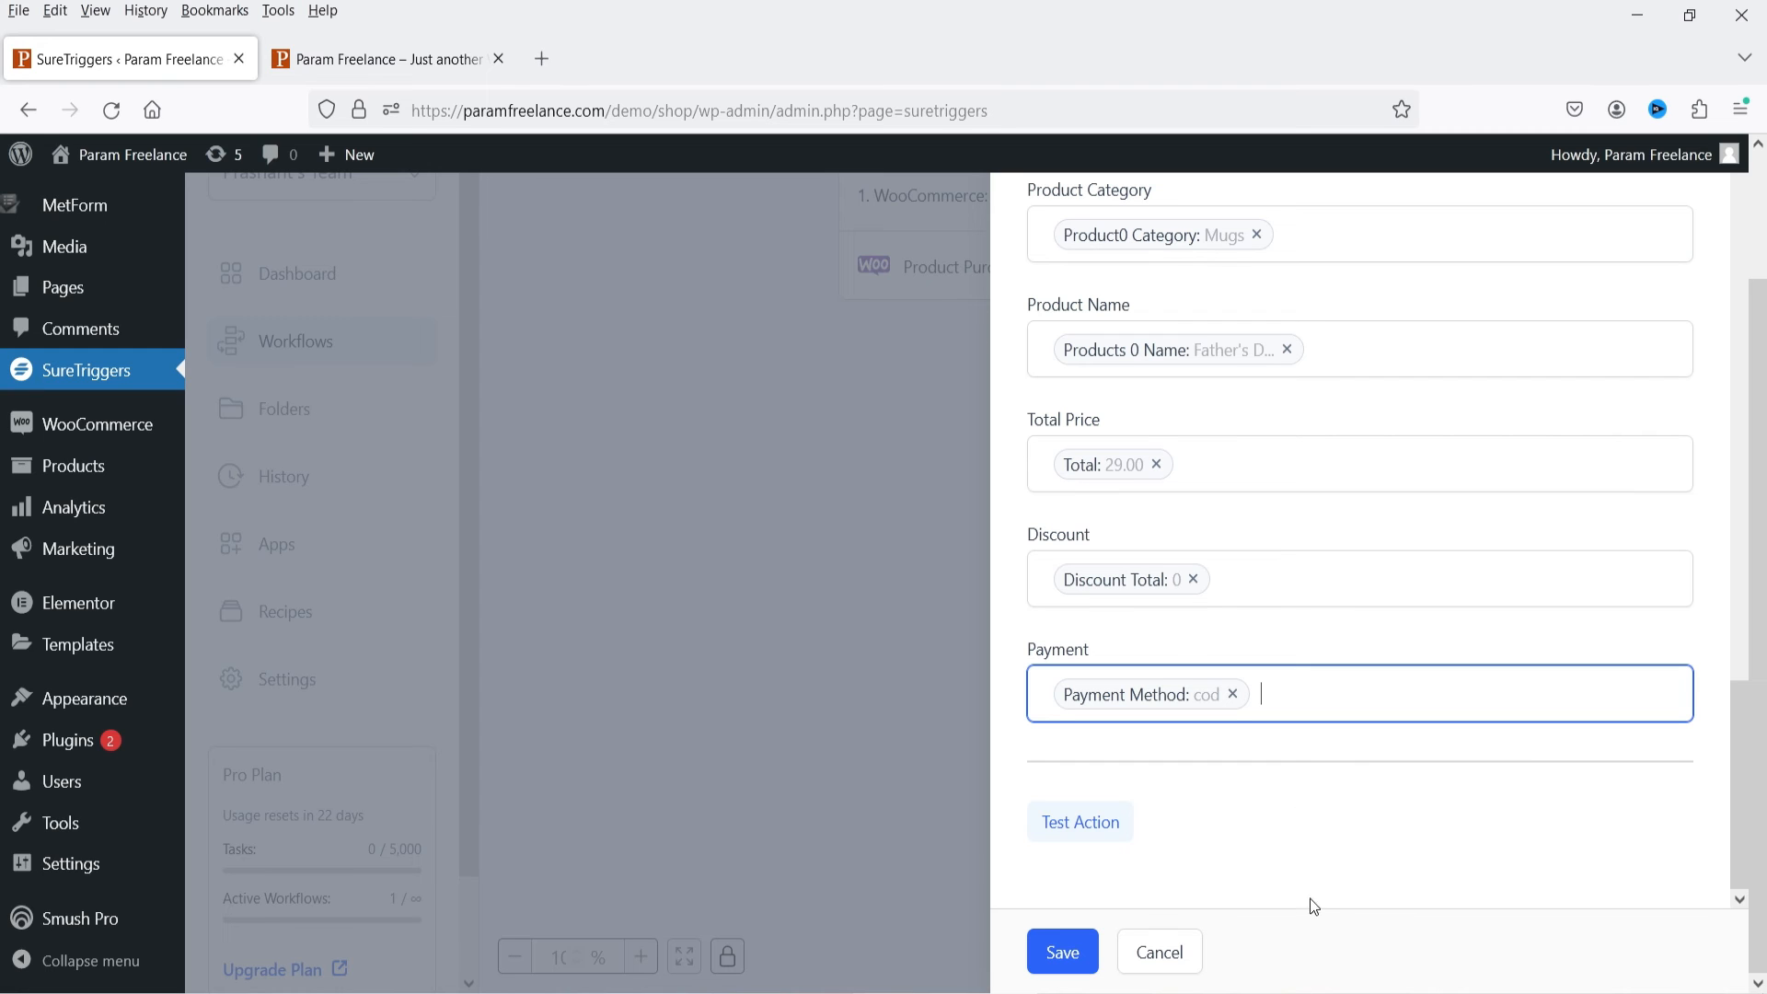
Test and save the Google Sheets Add New Row action, and publish the workflow
{"action": "left_click", "coordinate": [1077, 822]}
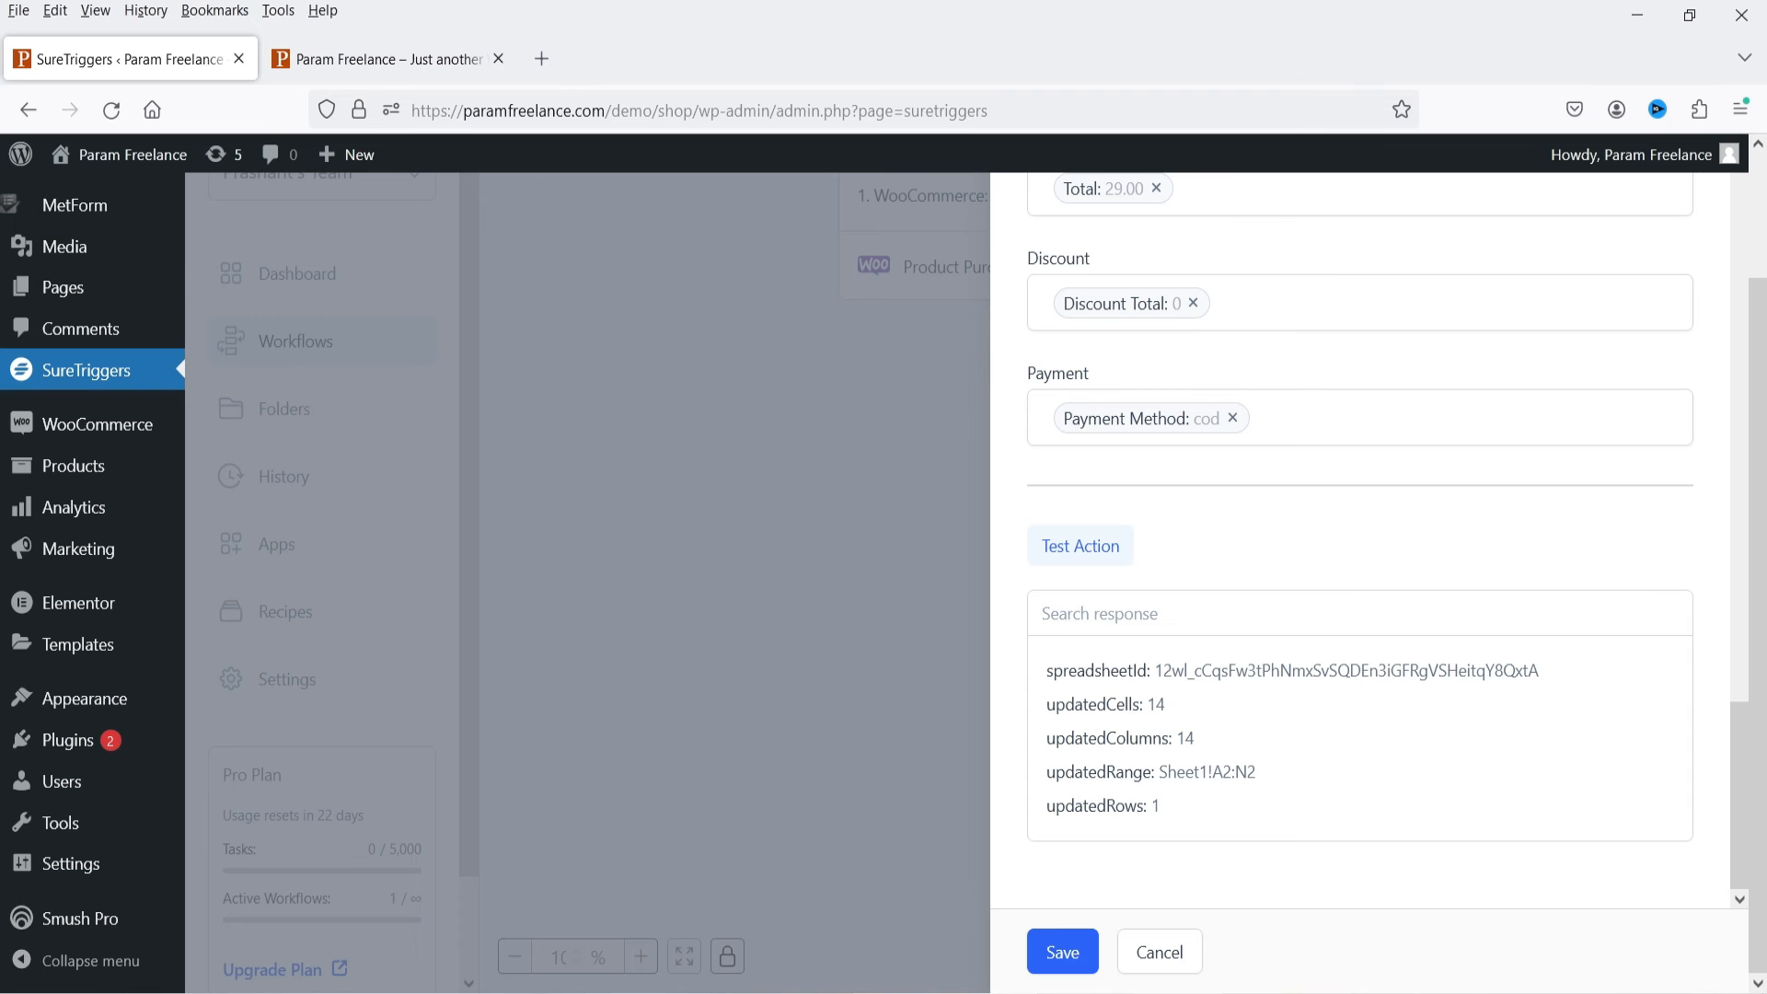
{"action": "left_click", "coordinate": [1058, 953]}
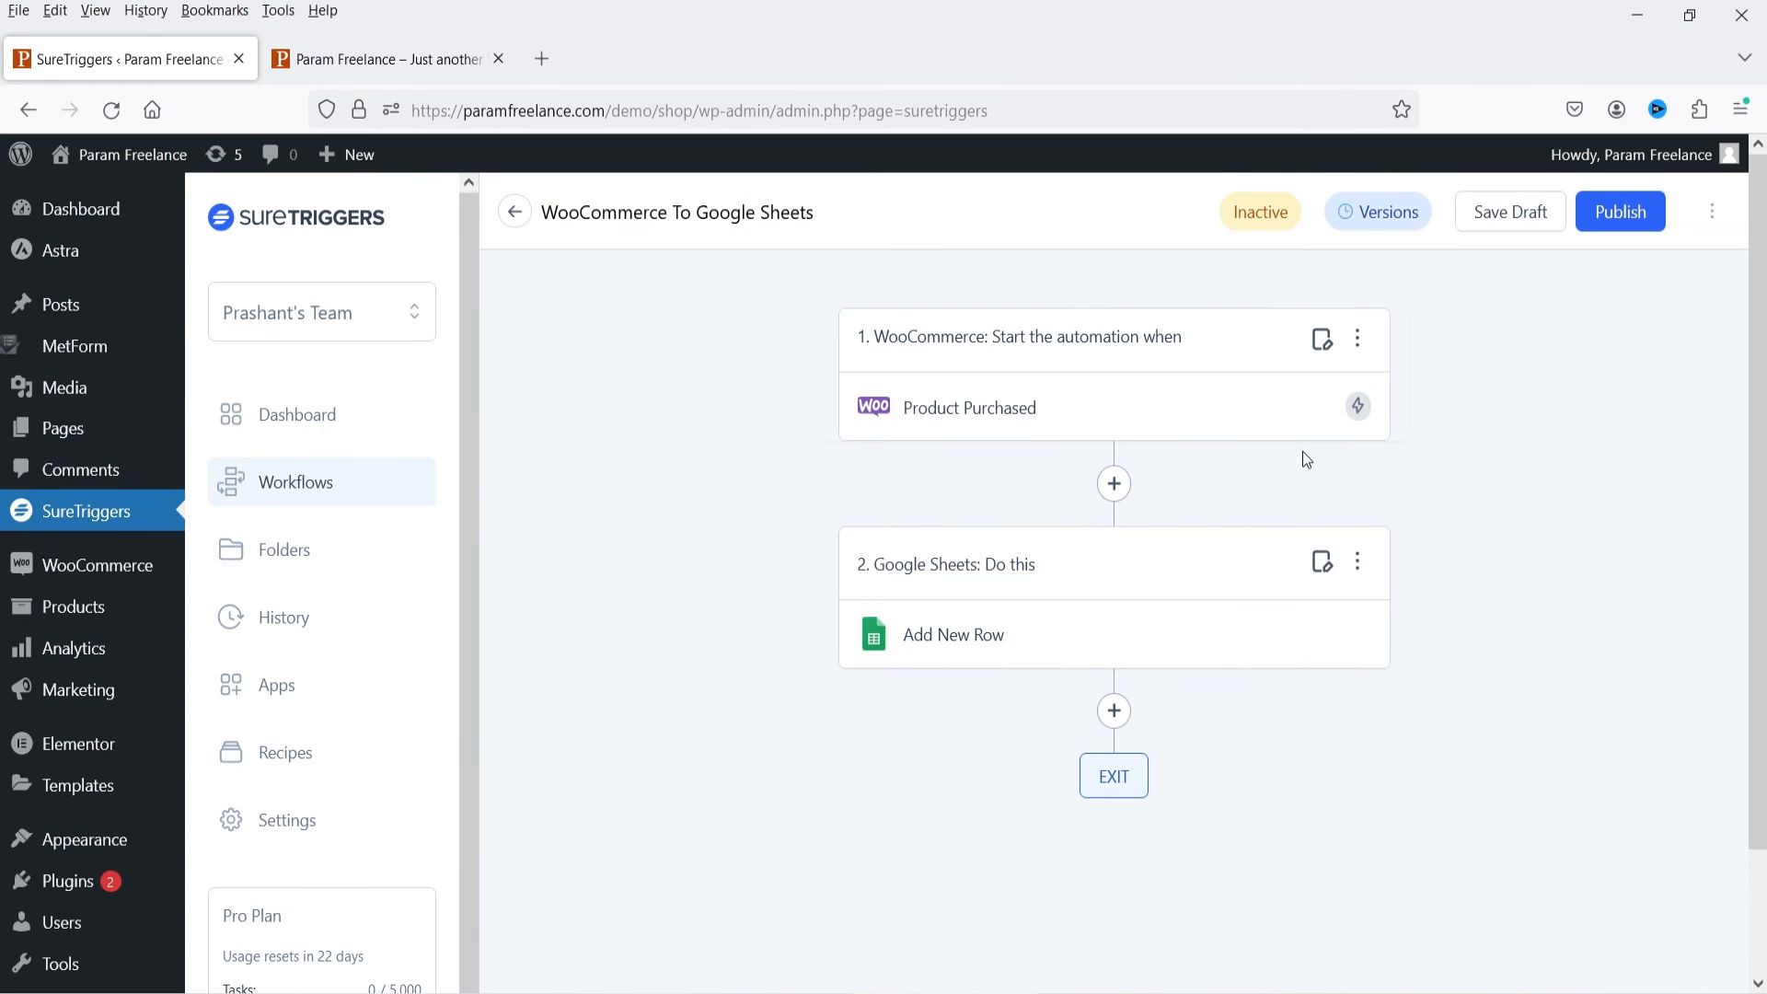
{"action": "left_click", "coordinate": [1619, 211]}
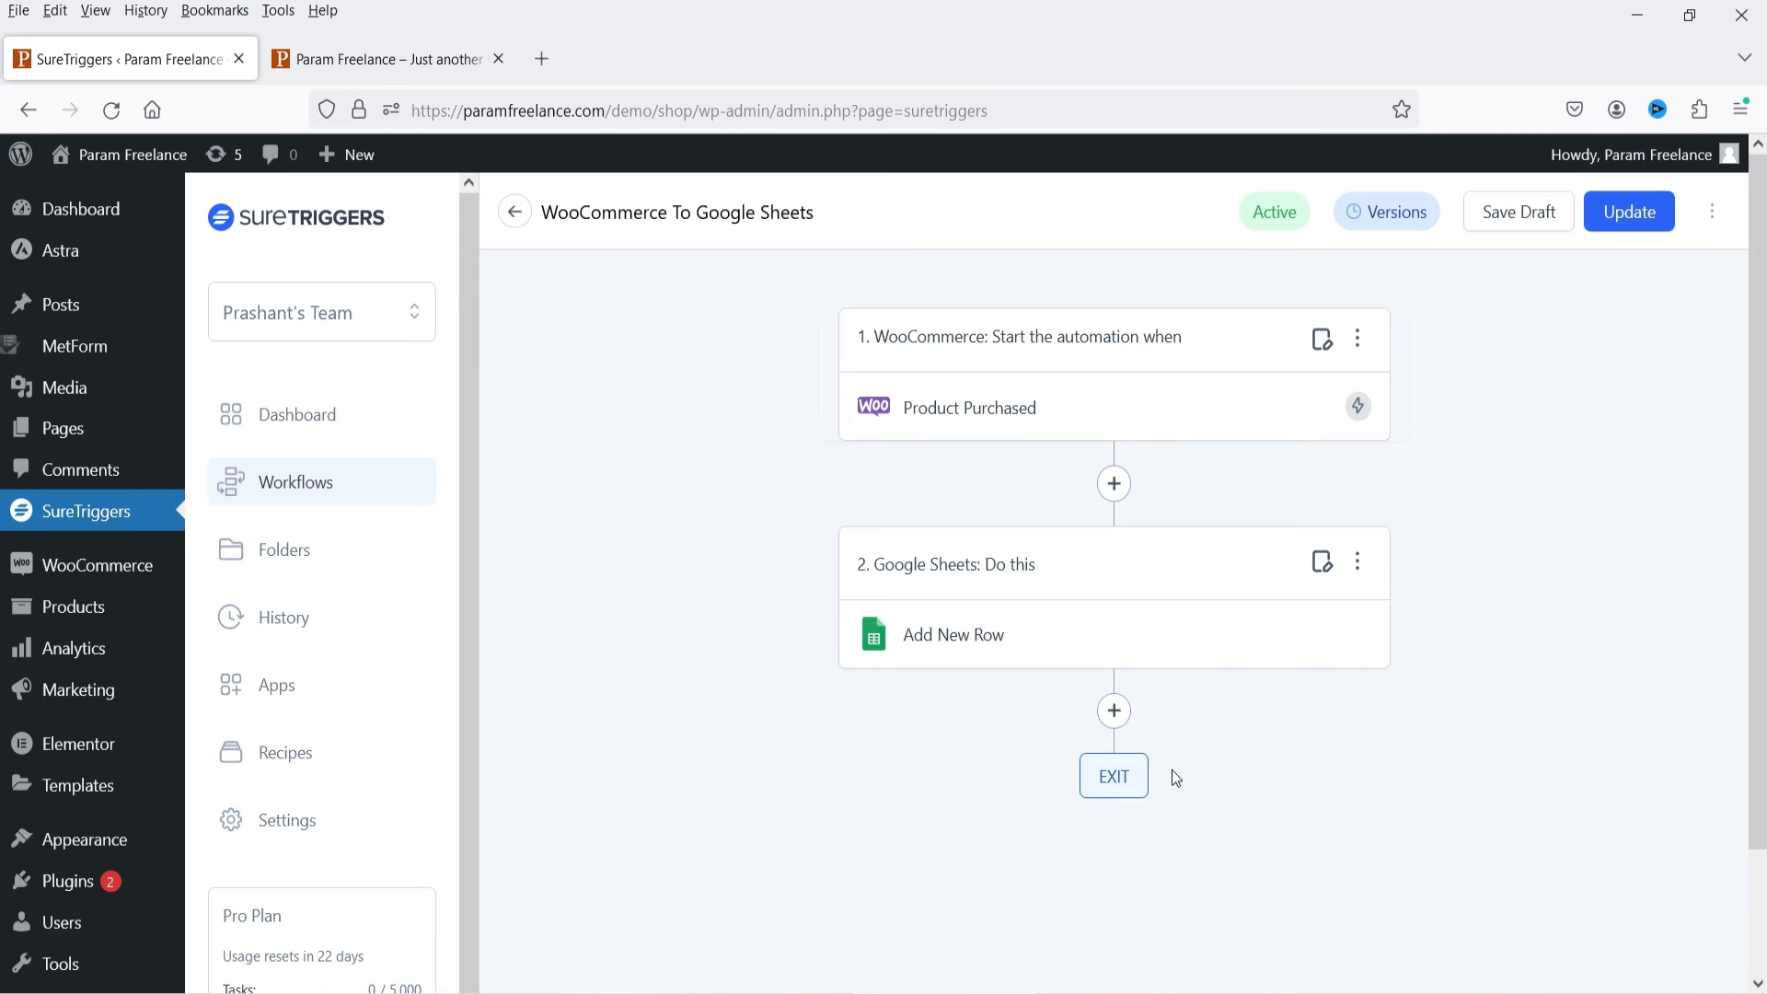
Search the apps available for a further action for email, Gmail and WhatsApp, and close the selection without adding one
{"action": "left_click", "coordinate": [1114, 711]}
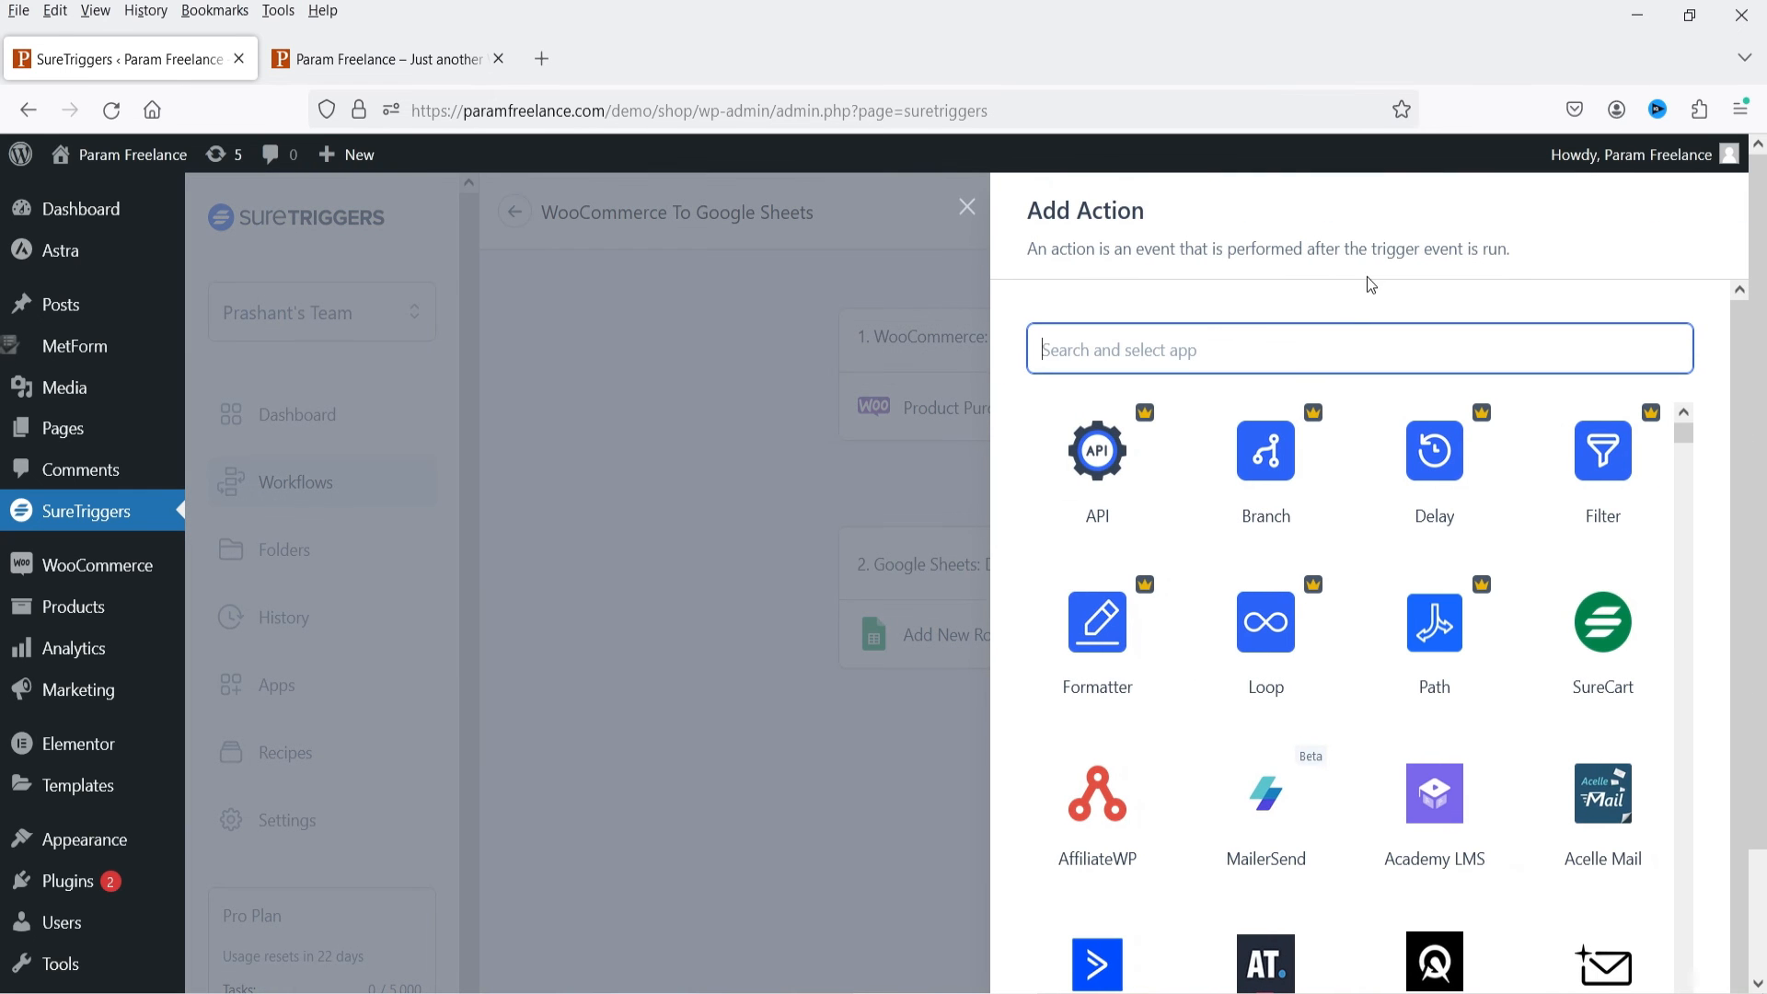
{"action": "type", "text": "emai"}
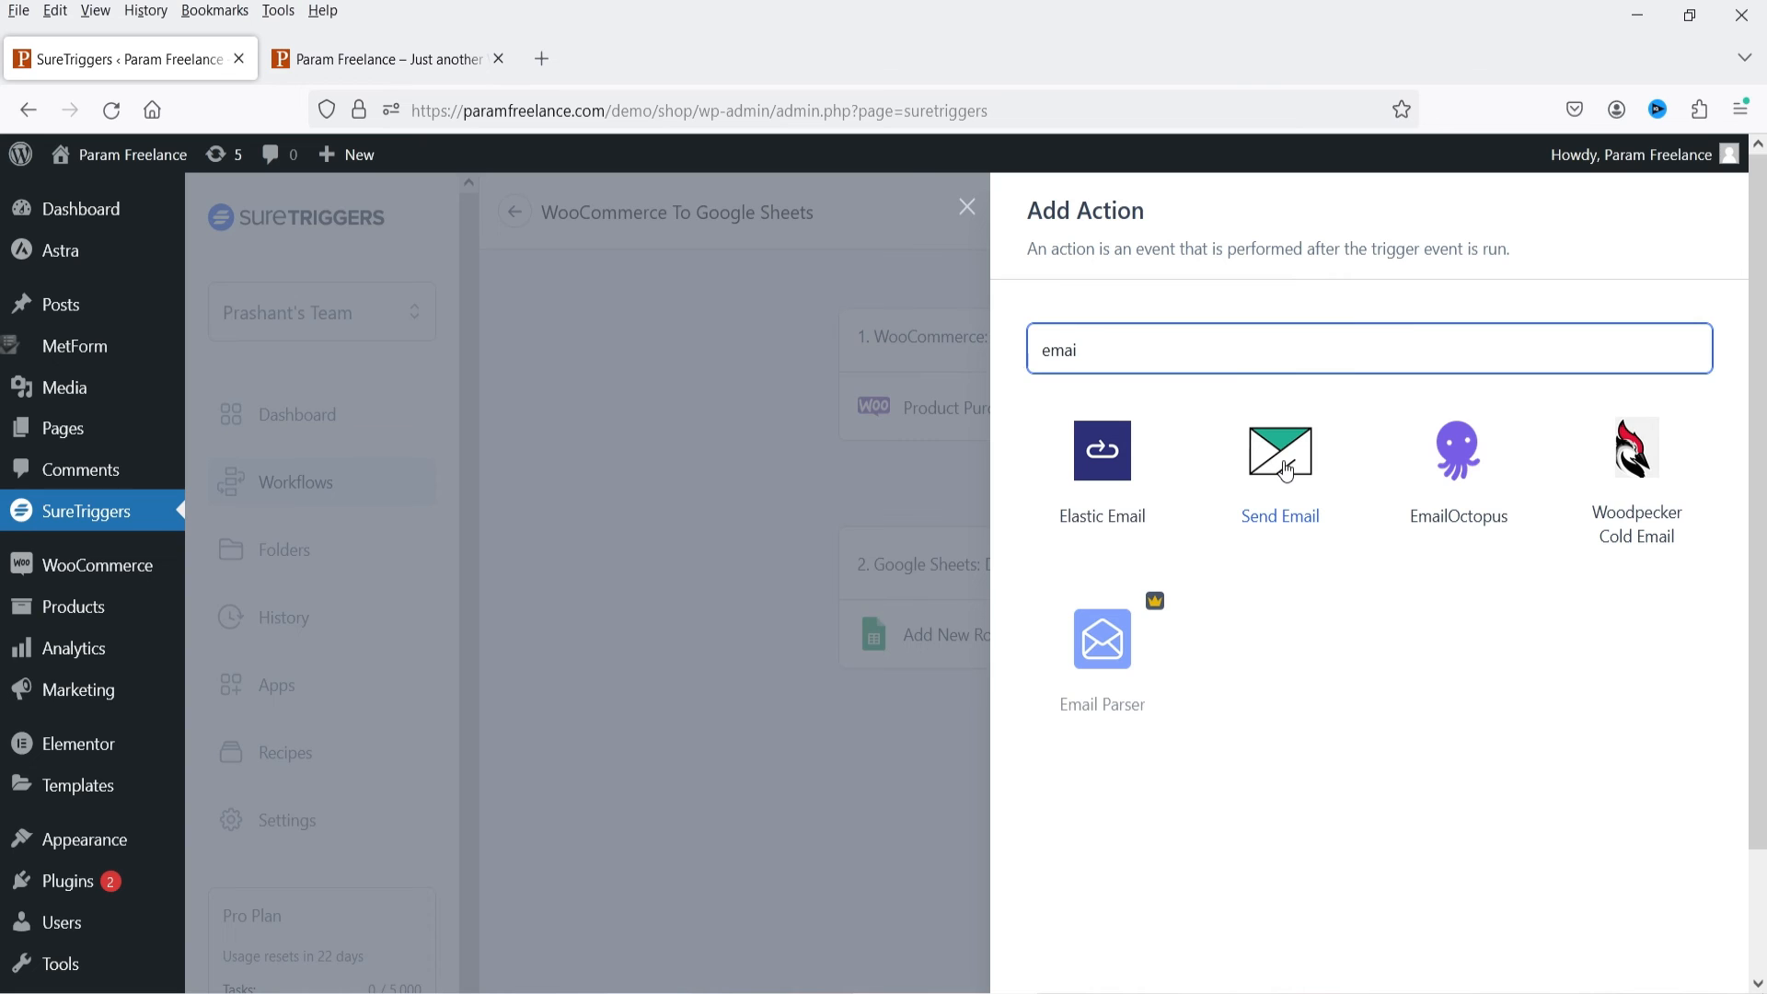
{"action": "double_click", "coordinate": [1118, 353]}
{"action": "type", "text": "gmai"}
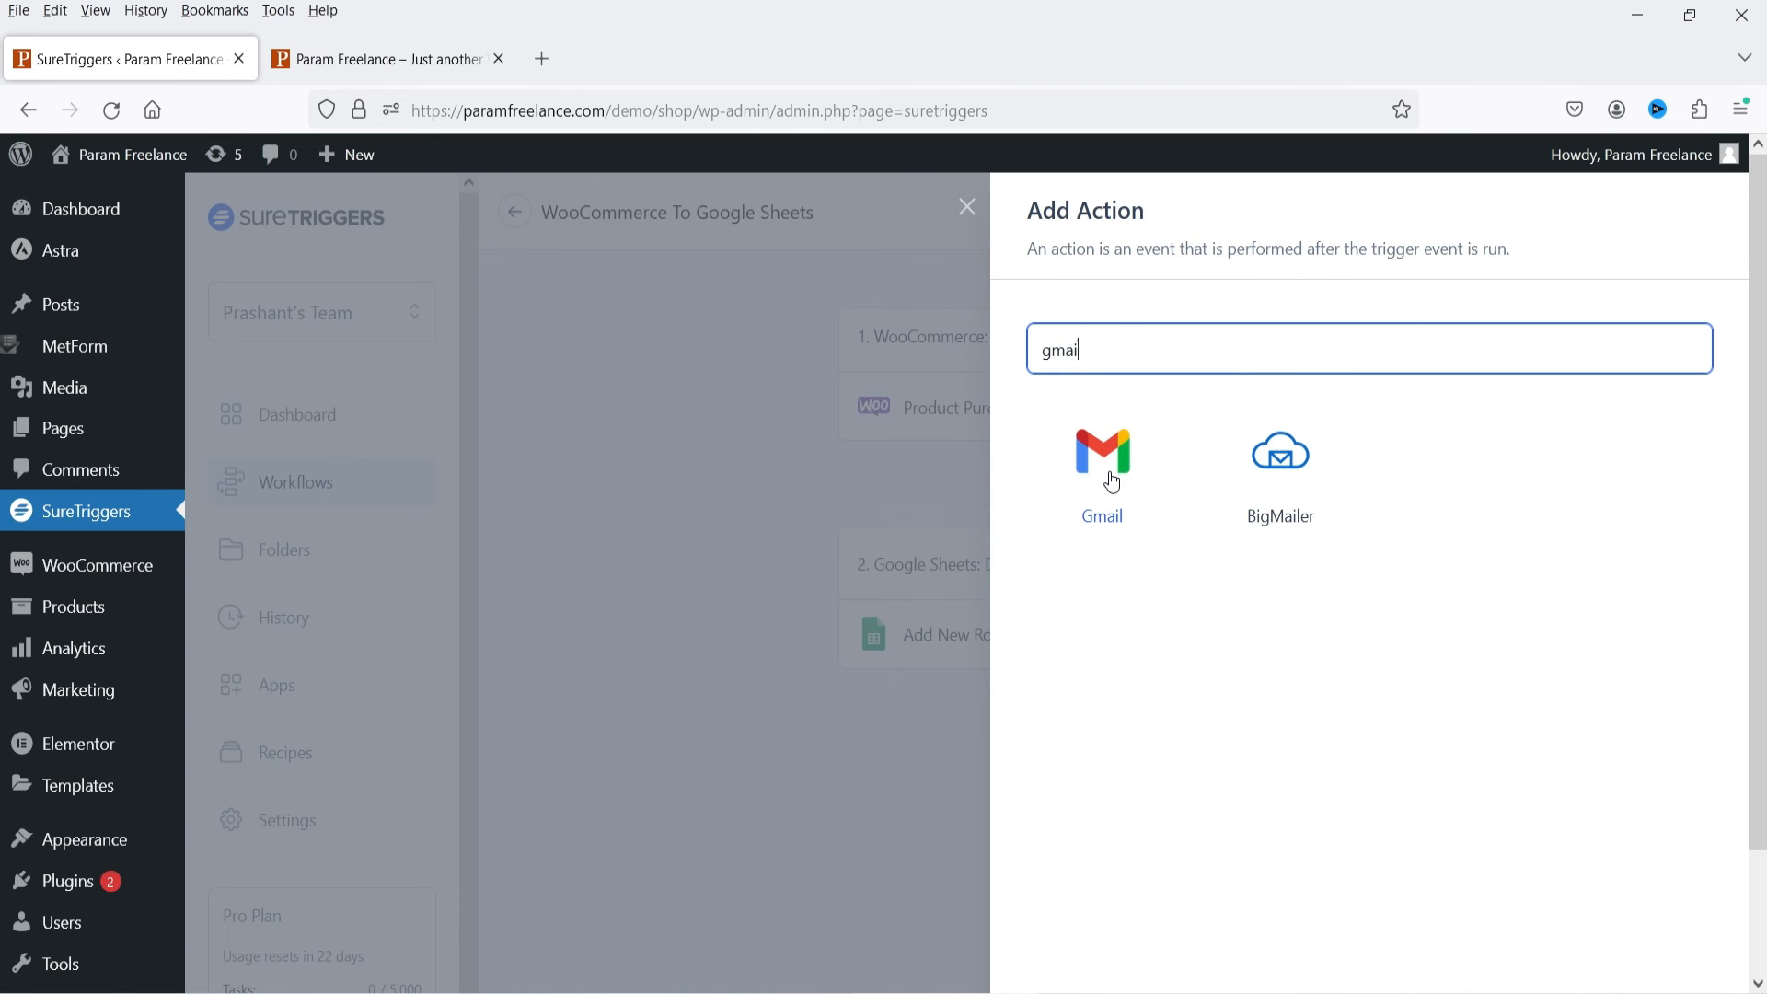
{"action": "key", "text": "BackSpace"}
{"action": "key", "text": "BackSpace"}
{"action": "key", "text": "BackSpace"}
{"action": "key", "text": "BackSpace"}
{"action": "type", "text": "what"}
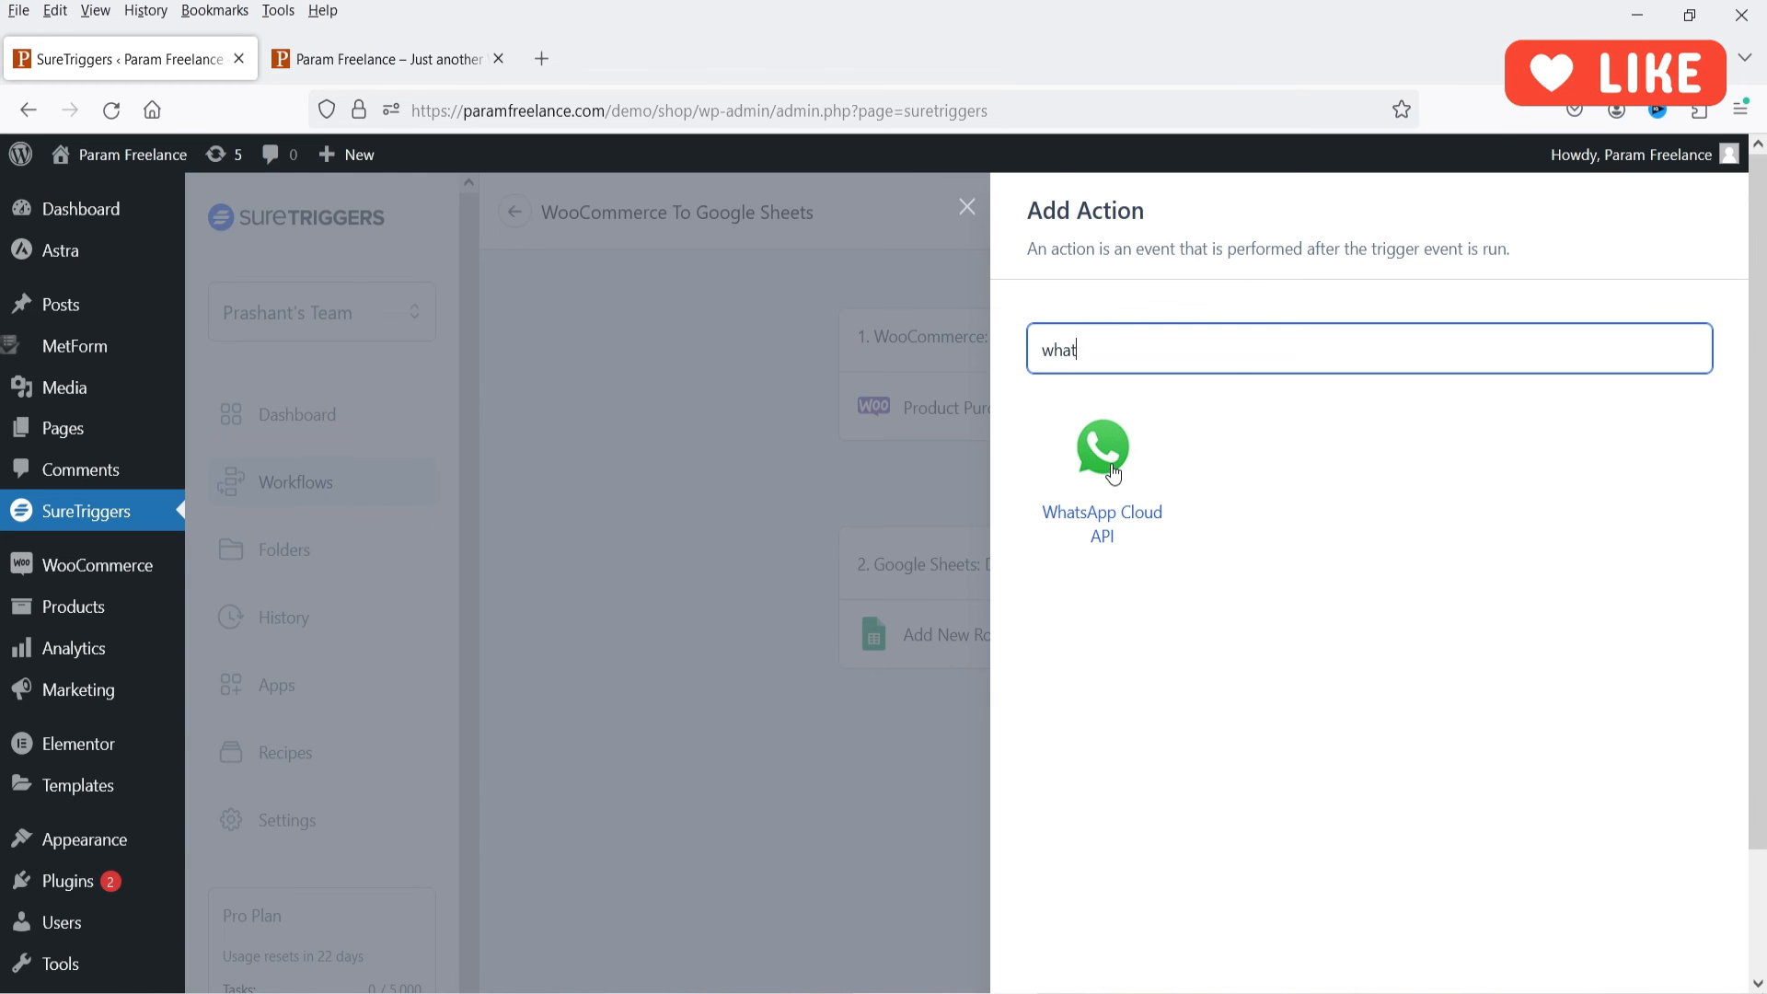
{"action": "left_click", "coordinate": [966, 206]}
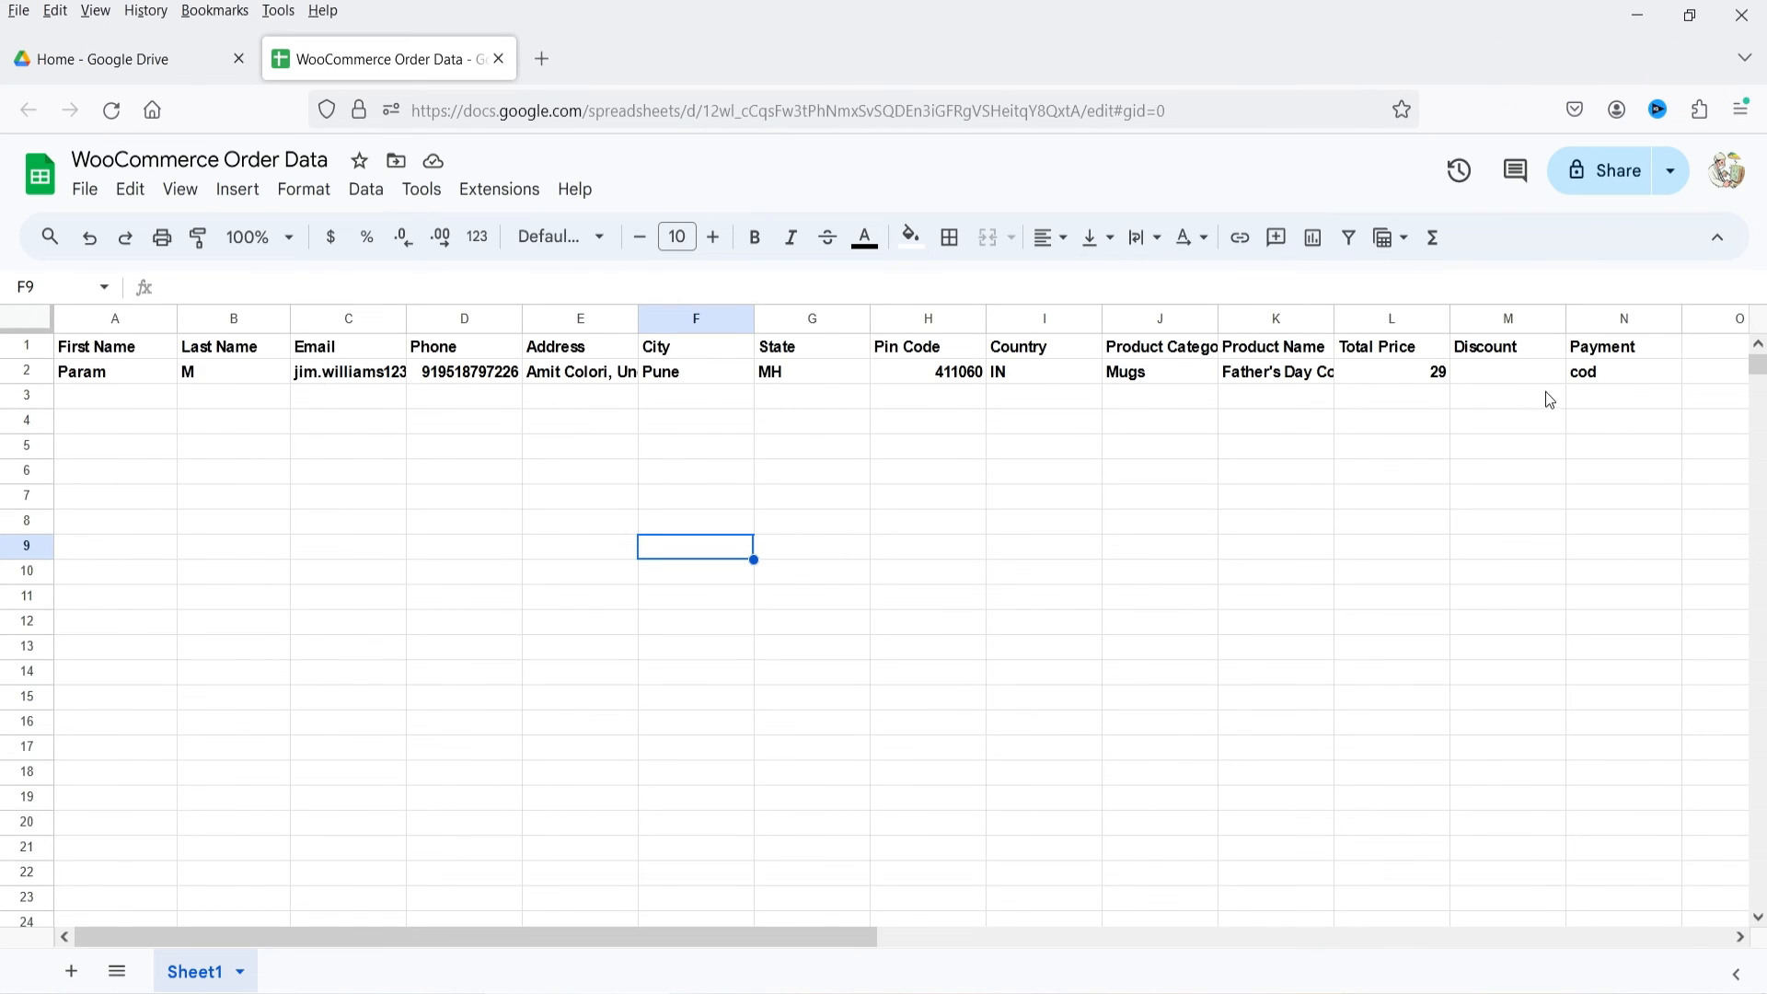
Review the test order's row in the WooCommerce Order Data spreadsheet cell by cell, from Payment back to First Name
{"action": "left_click", "coordinate": [1647, 377]}
{"action": "key", "text": "Left"}
{"action": "key", "text": "Left"}
{"action": "key", "text": "Left"}
{"action": "key", "text": "Left"}
{"action": "key", "text": "Left"}
{"action": "key", "text": "Left"}
{"action": "key", "text": "Left"}
{"action": "key", "text": "Left"}
{"action": "key", "text": "Left"}
{"action": "key", "text": "Left"}
{"action": "key", "text": "Left"}
{"action": "key", "text": "Left"}
{"action": "key", "text": "Left"}
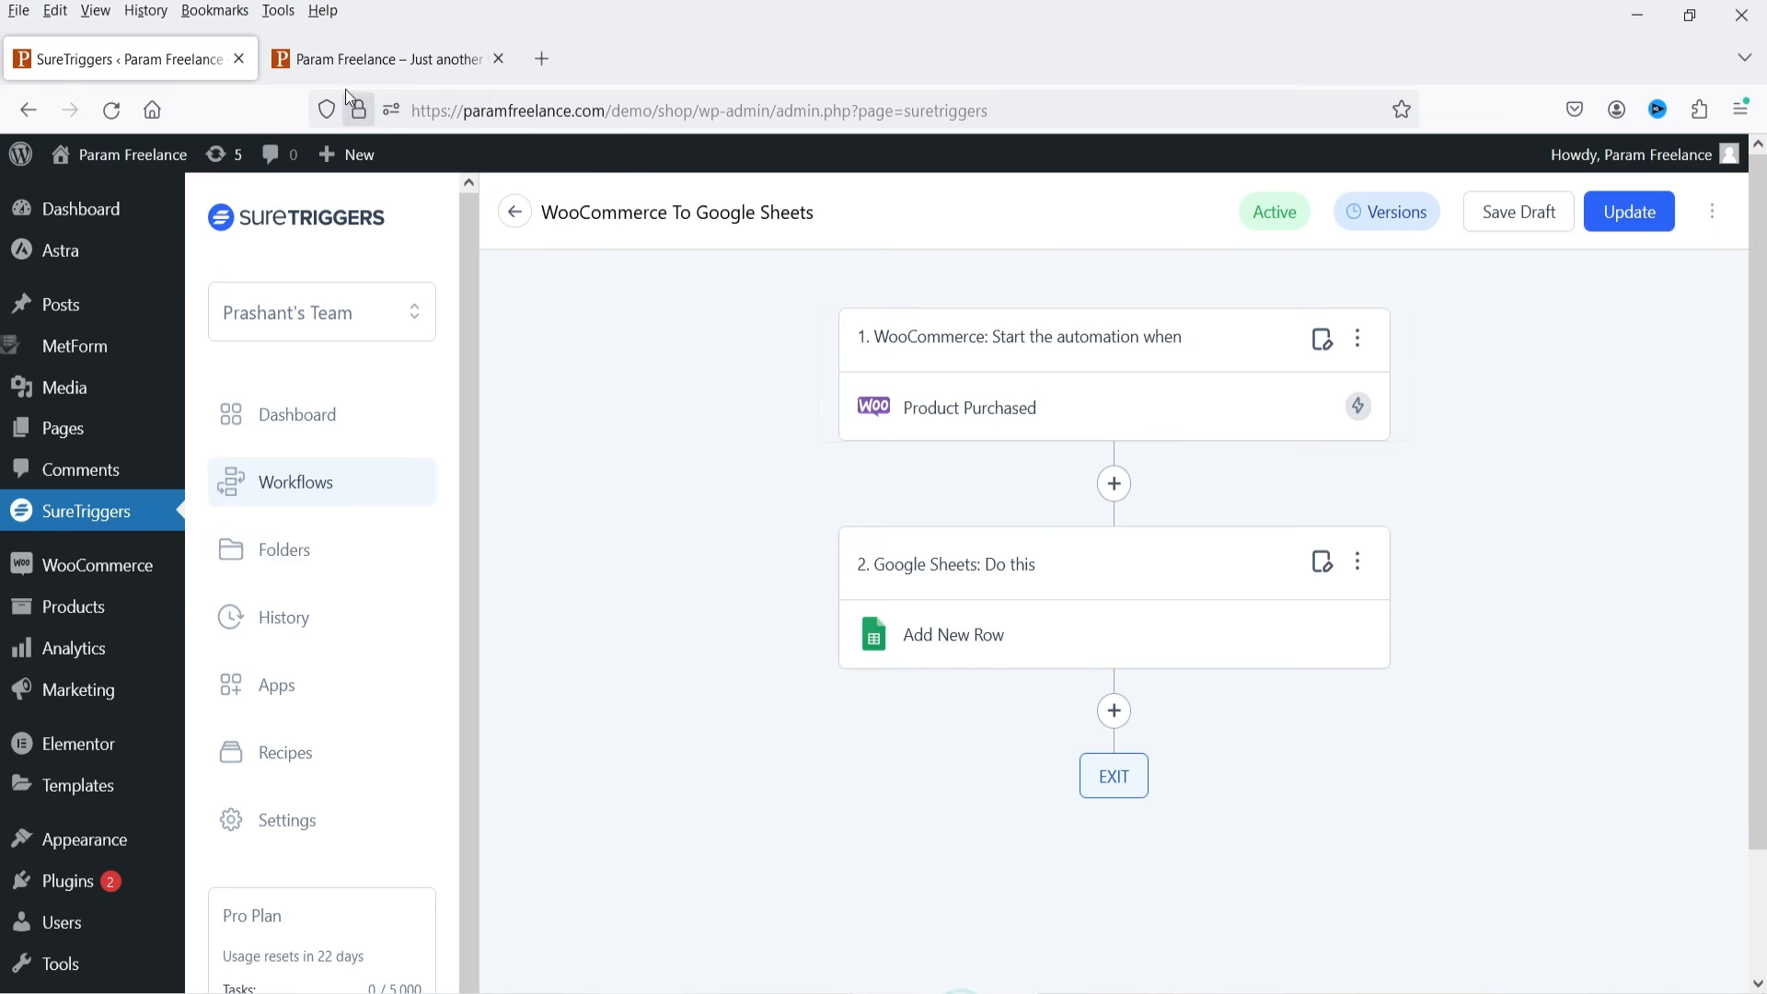
Add the Green Printed Tshirt to the cart in the Param Freelance shop and proceed to checkout
{"action": "left_click", "coordinate": [336, 55]}
{"action": "scroll", "coordinate": [1342, 504], "scroll_direction": "down", "scroll_amount": 20}
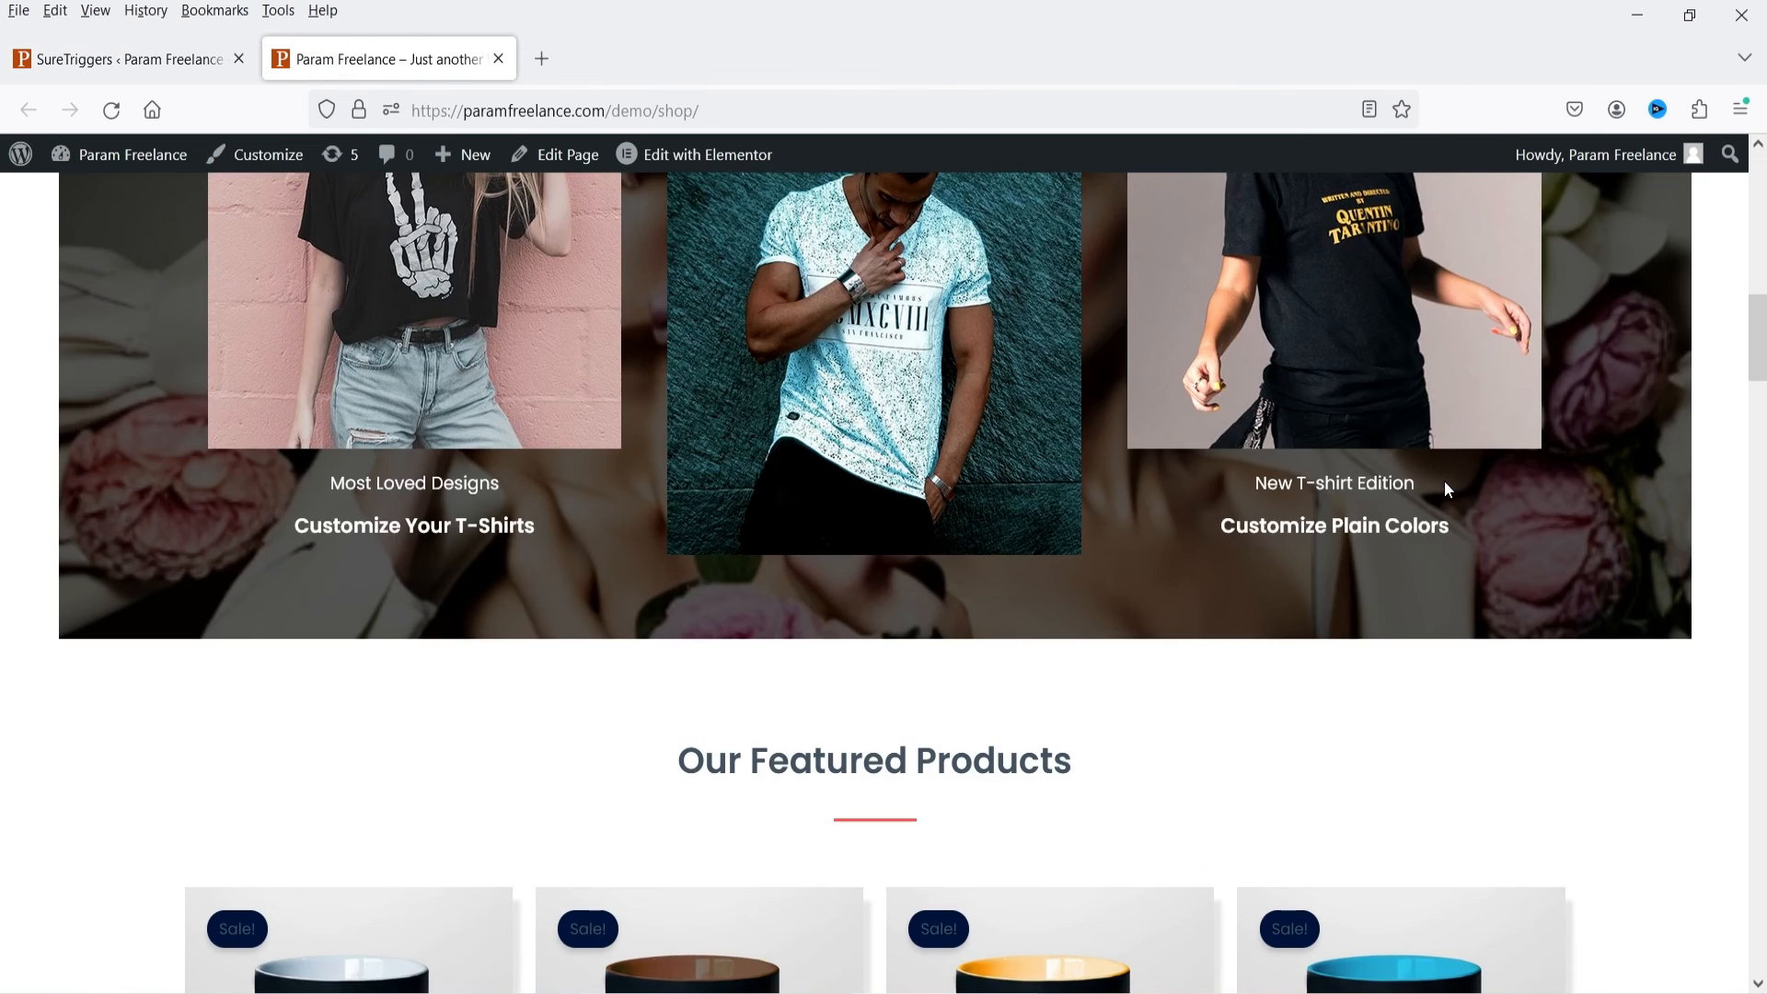
{"action": "scroll", "coordinate": [1711, 459], "scroll_direction": "down", "scroll_amount": 10}
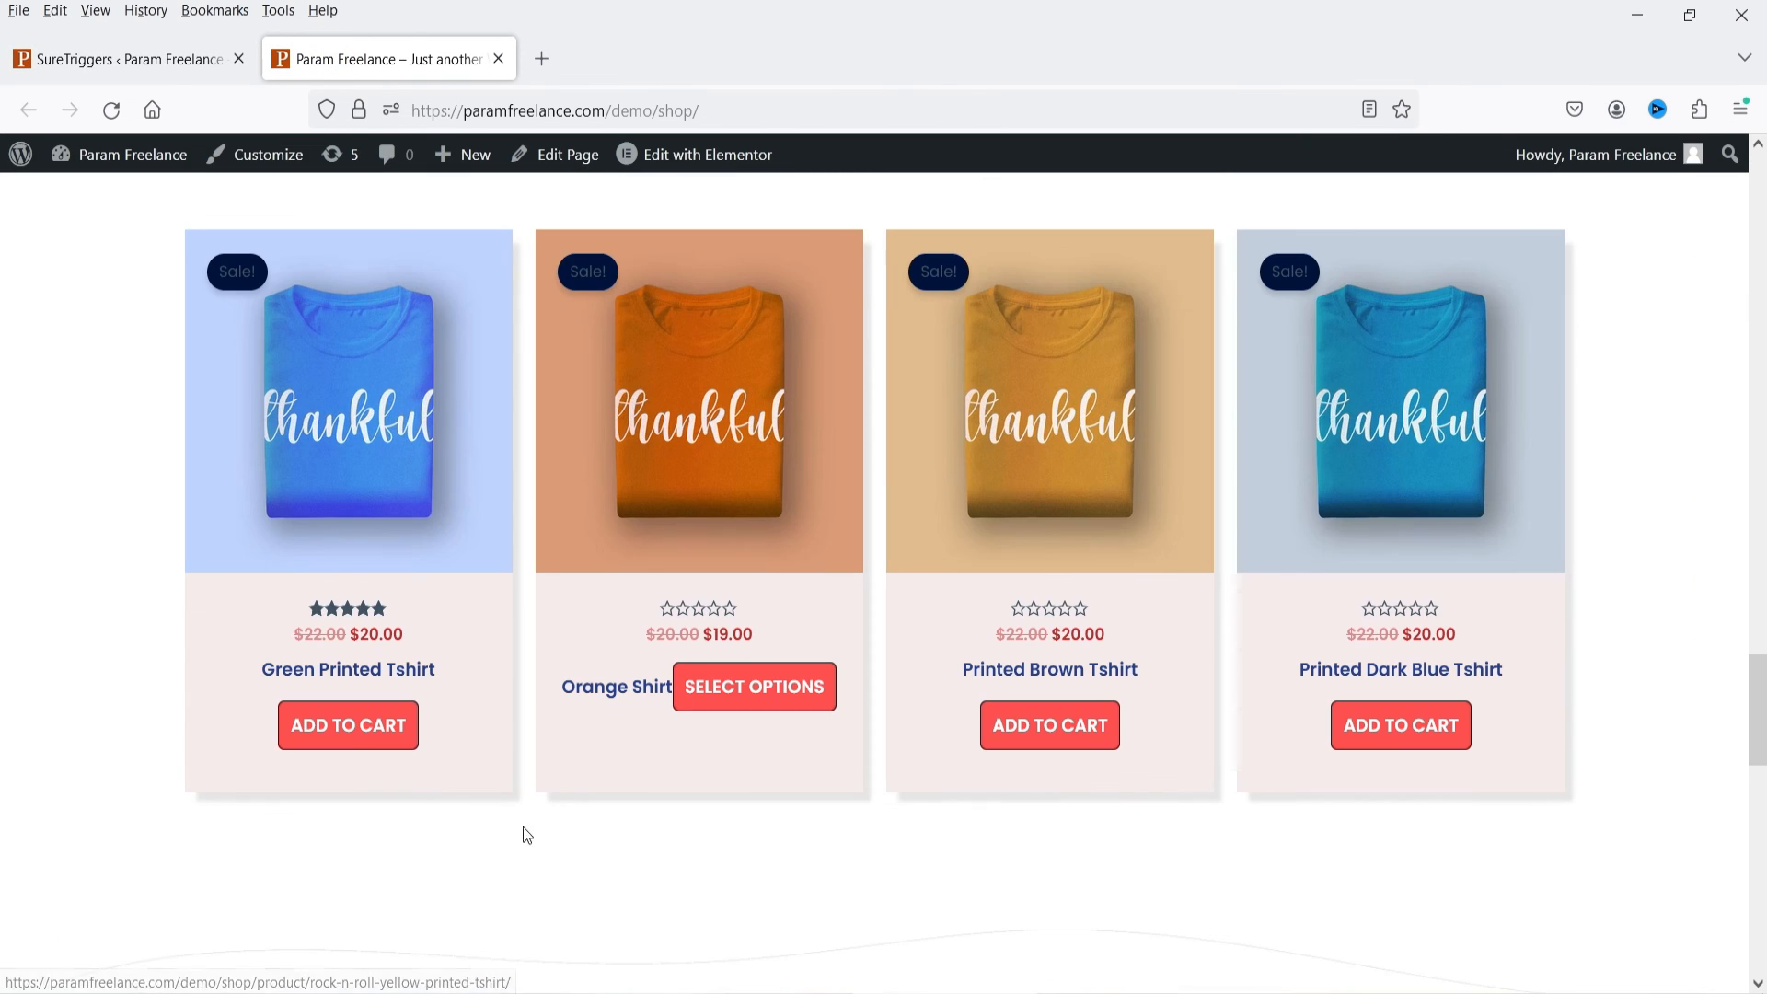
{"action": "left_click", "coordinate": [346, 732]}
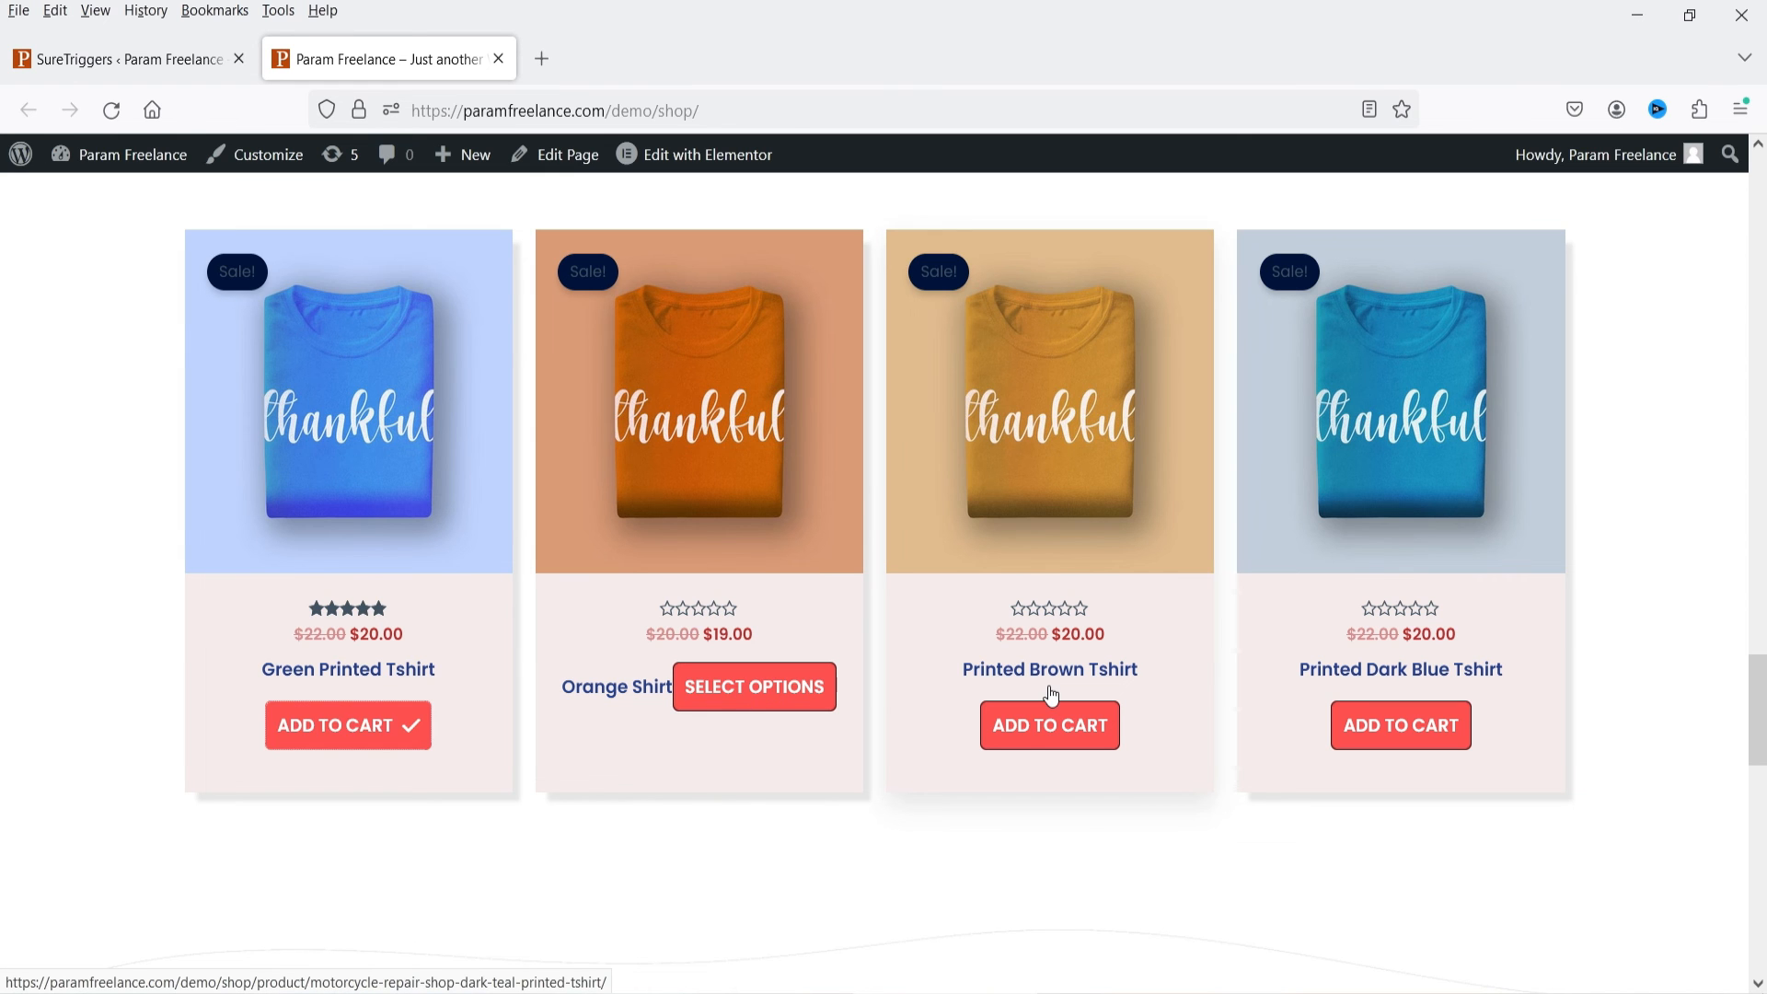
{"action": "left_click_drag", "start_coordinate": [1755, 722], "coordinate": [1755, 221]}
{"action": "mouse_move", "coordinate": [1541, 245]}
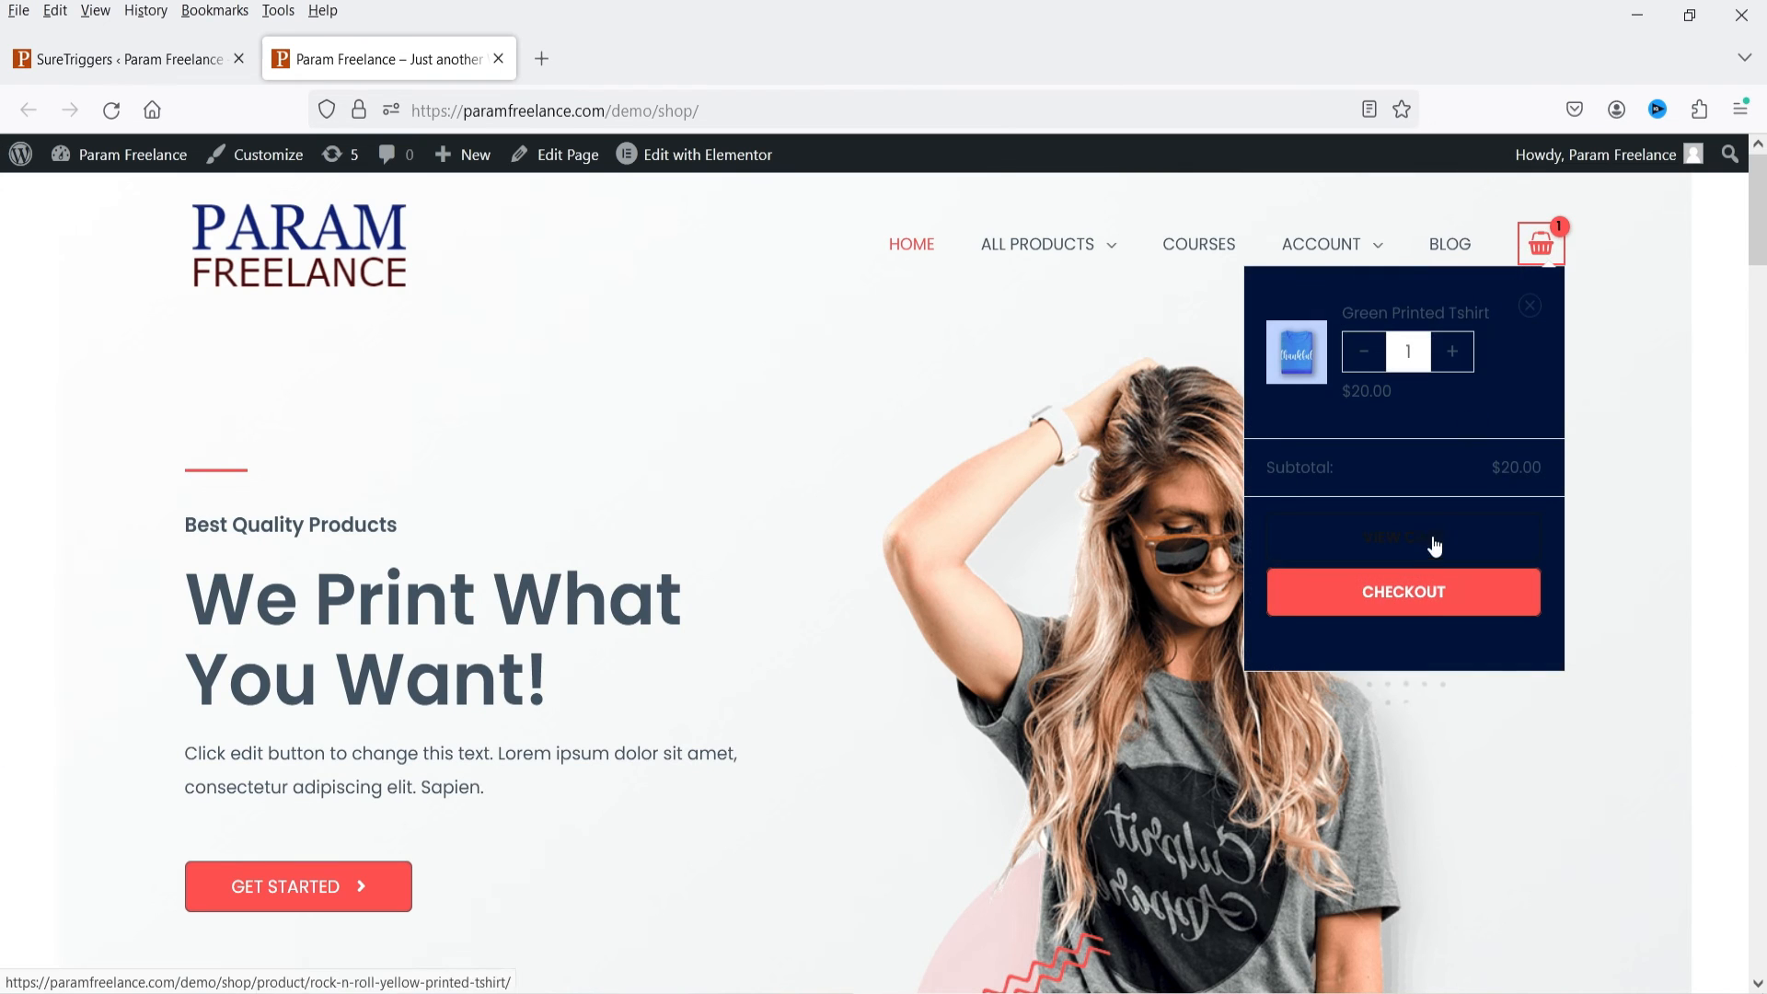
{"action": "left_click", "coordinate": [1422, 594]}
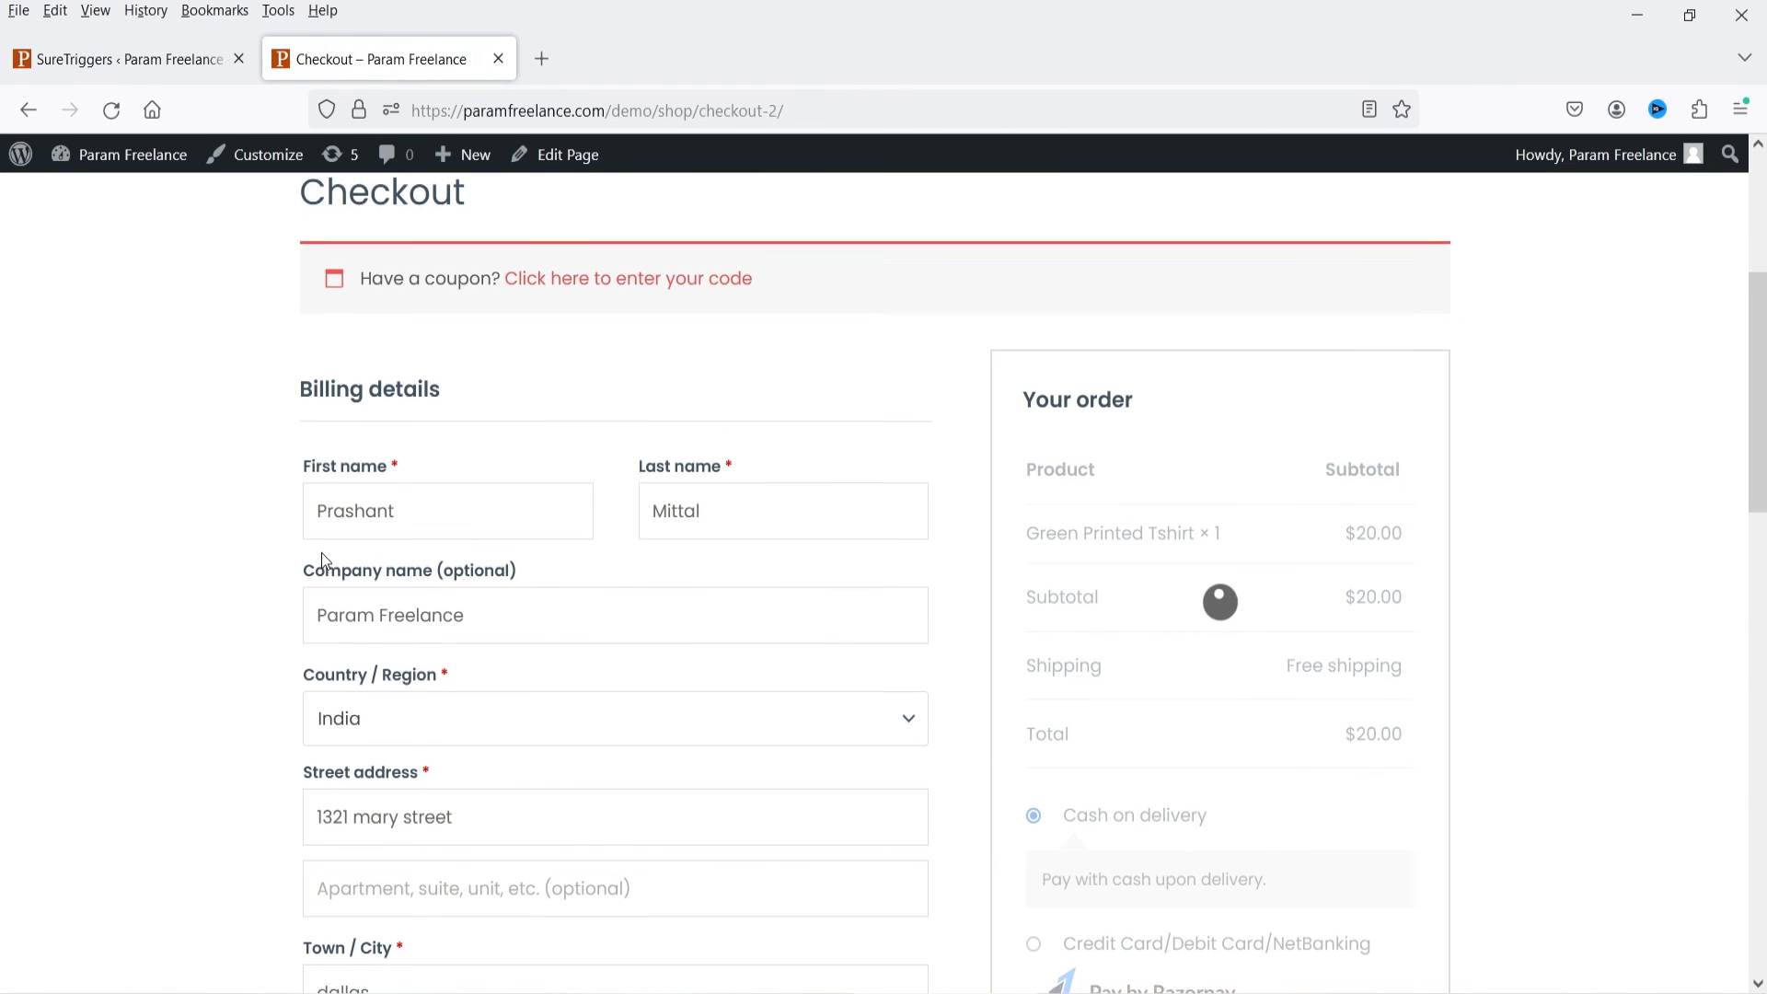
Check the prefilled billing details, place the order with Cash on delivery, and look through the order confirmation
{"action": "scroll", "coordinate": [323, 552], "scroll_direction": "down", "scroll_amount": 2}
{"action": "scroll", "coordinate": [368, 566], "scroll_direction": "down", "scroll_amount": 7}
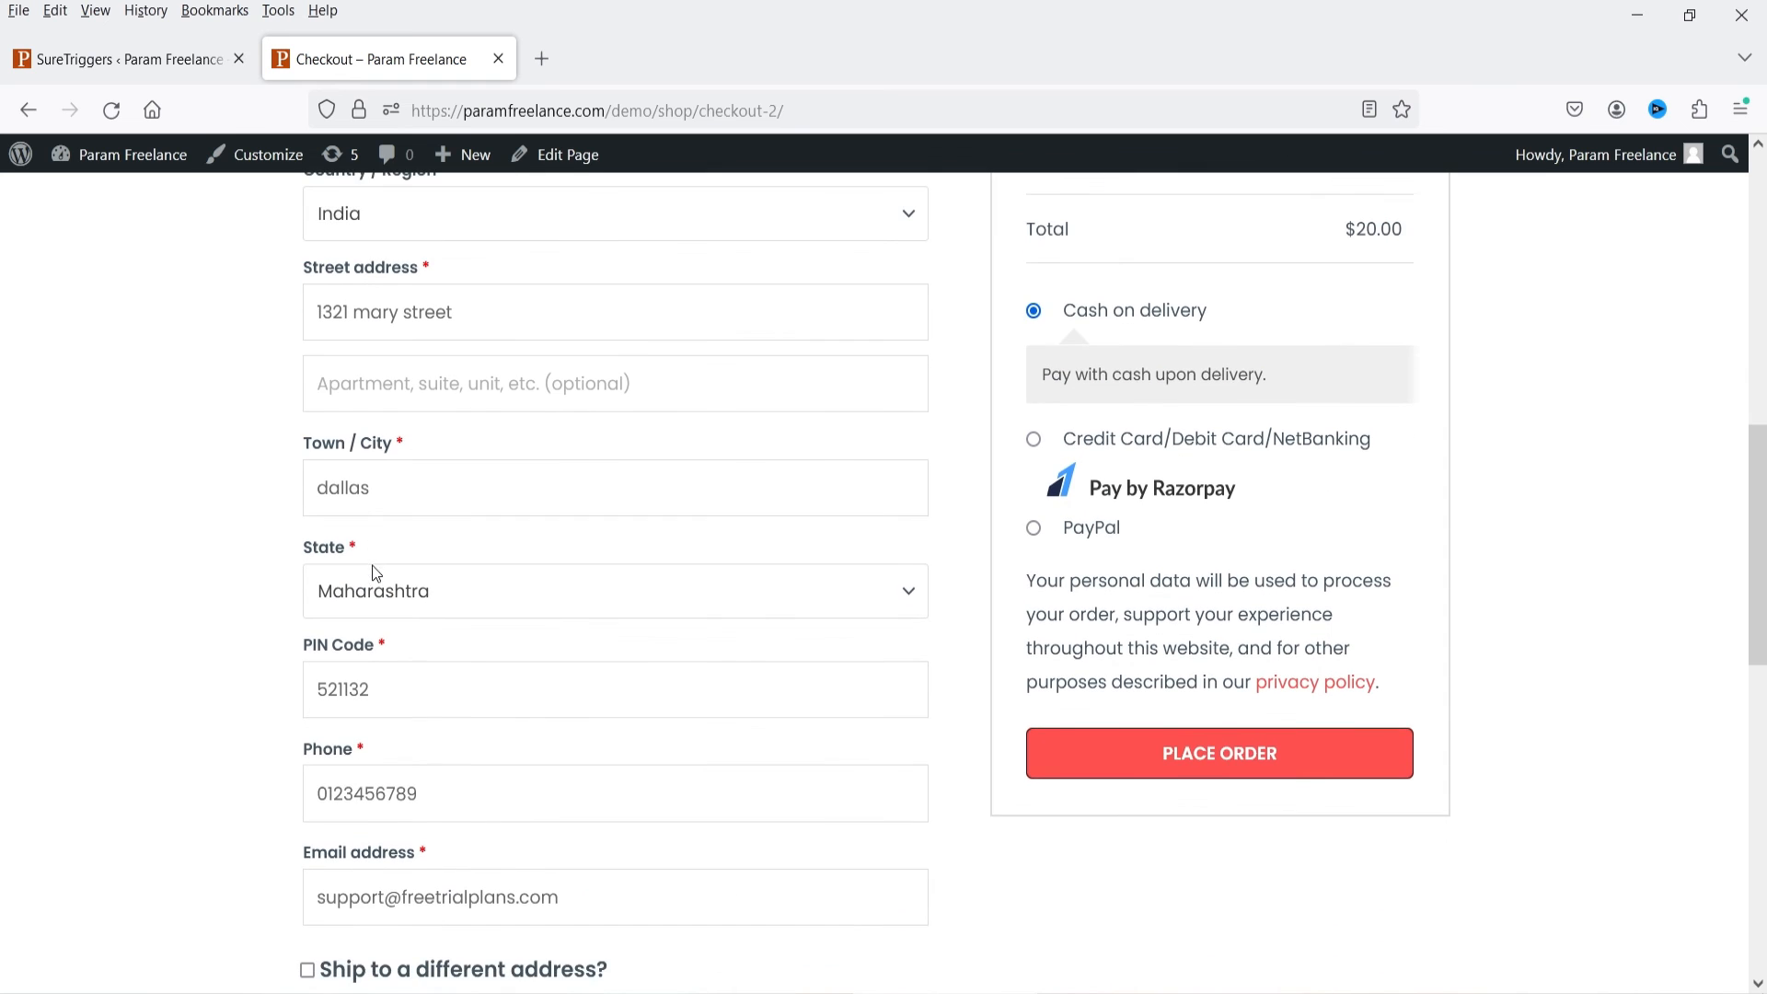
{"action": "scroll", "coordinate": [337, 549], "scroll_direction": "down", "scroll_amount": 5}
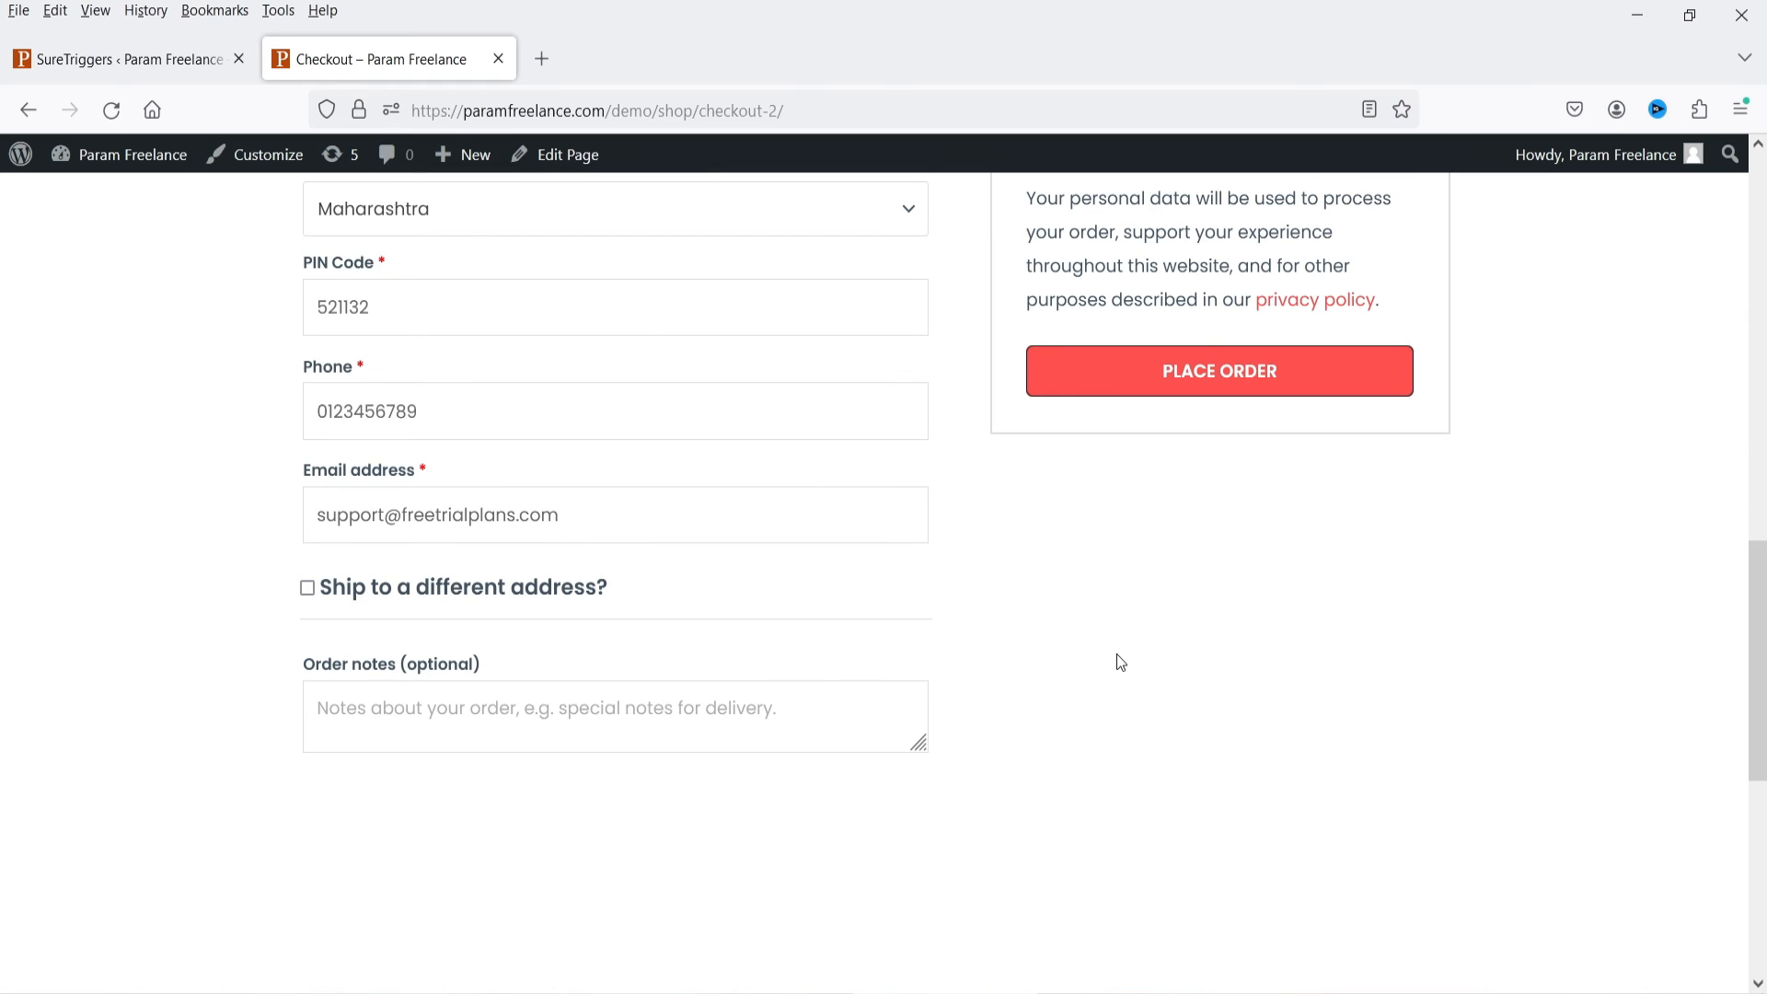
{"action": "scroll", "coordinate": [1593, 646], "scroll_direction": "up", "scroll_amount": 10}
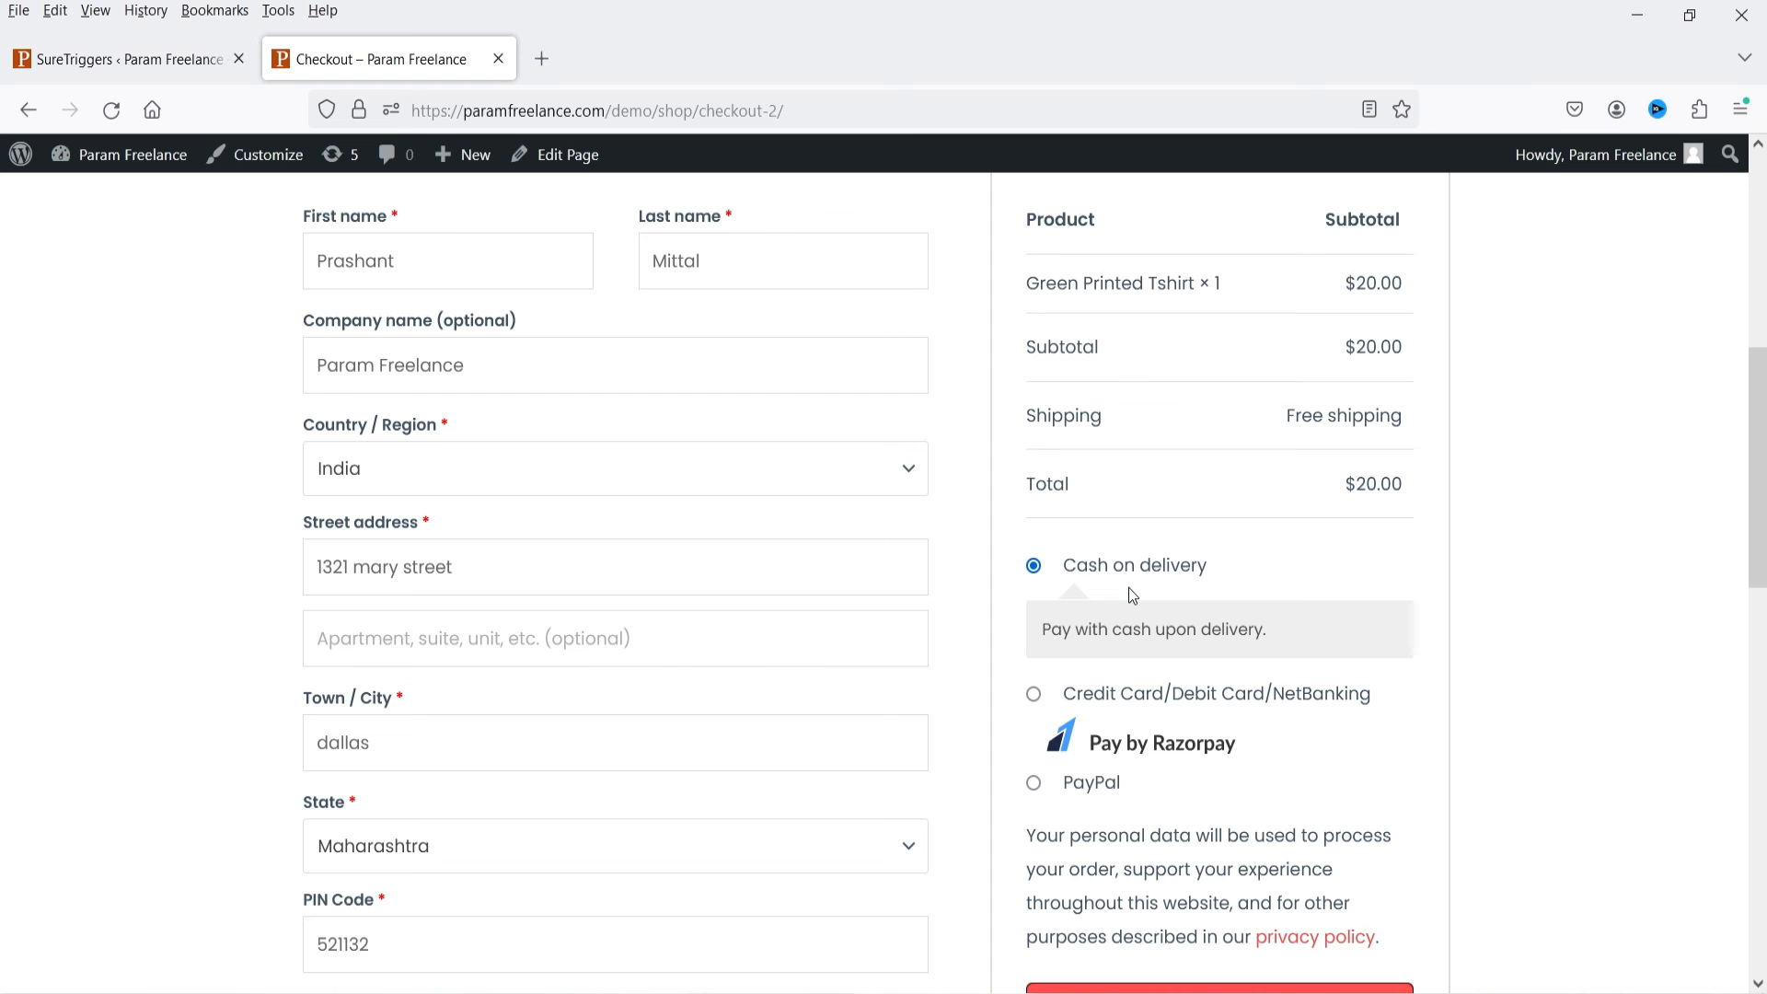
{"action": "scroll", "coordinate": [1275, 592], "scroll_direction": "down", "scroll_amount": 4}
{"action": "left_click", "coordinate": [1184, 627]}
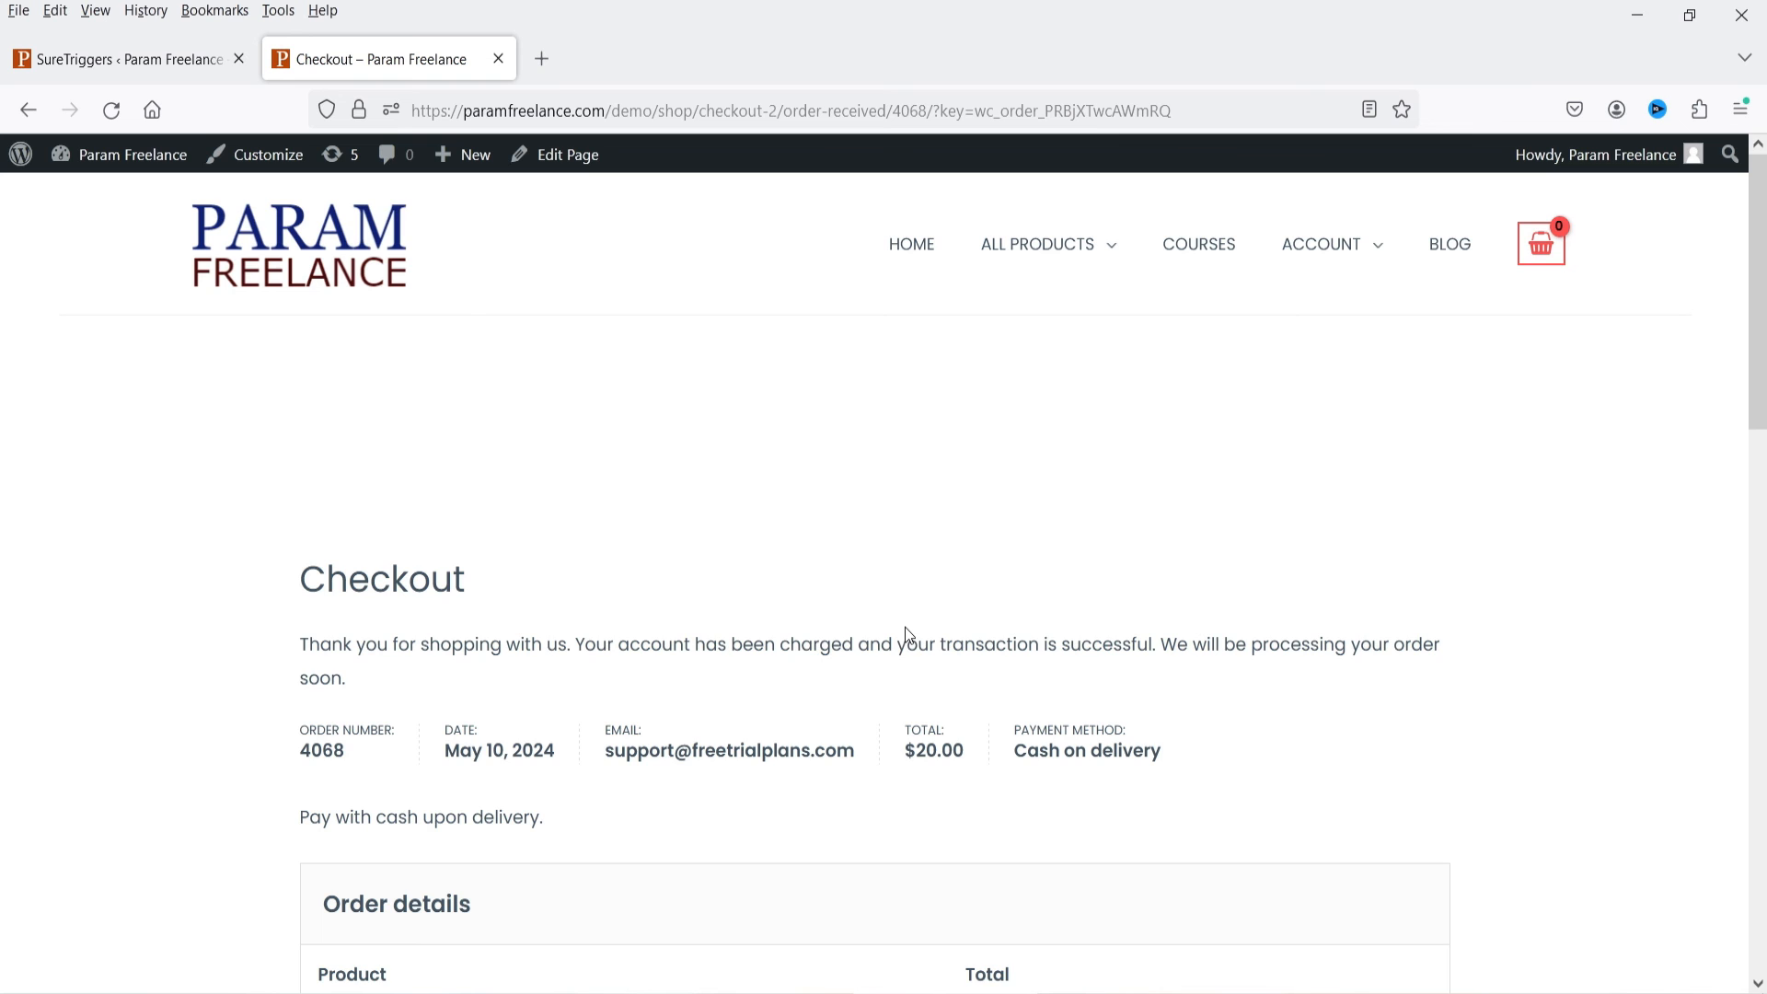
{"action": "scroll", "coordinate": [903, 627], "scroll_direction": "down", "scroll_amount": 6}
{"action": "scroll", "coordinate": [897, 608], "scroll_direction": "up", "scroll_amount": 6}
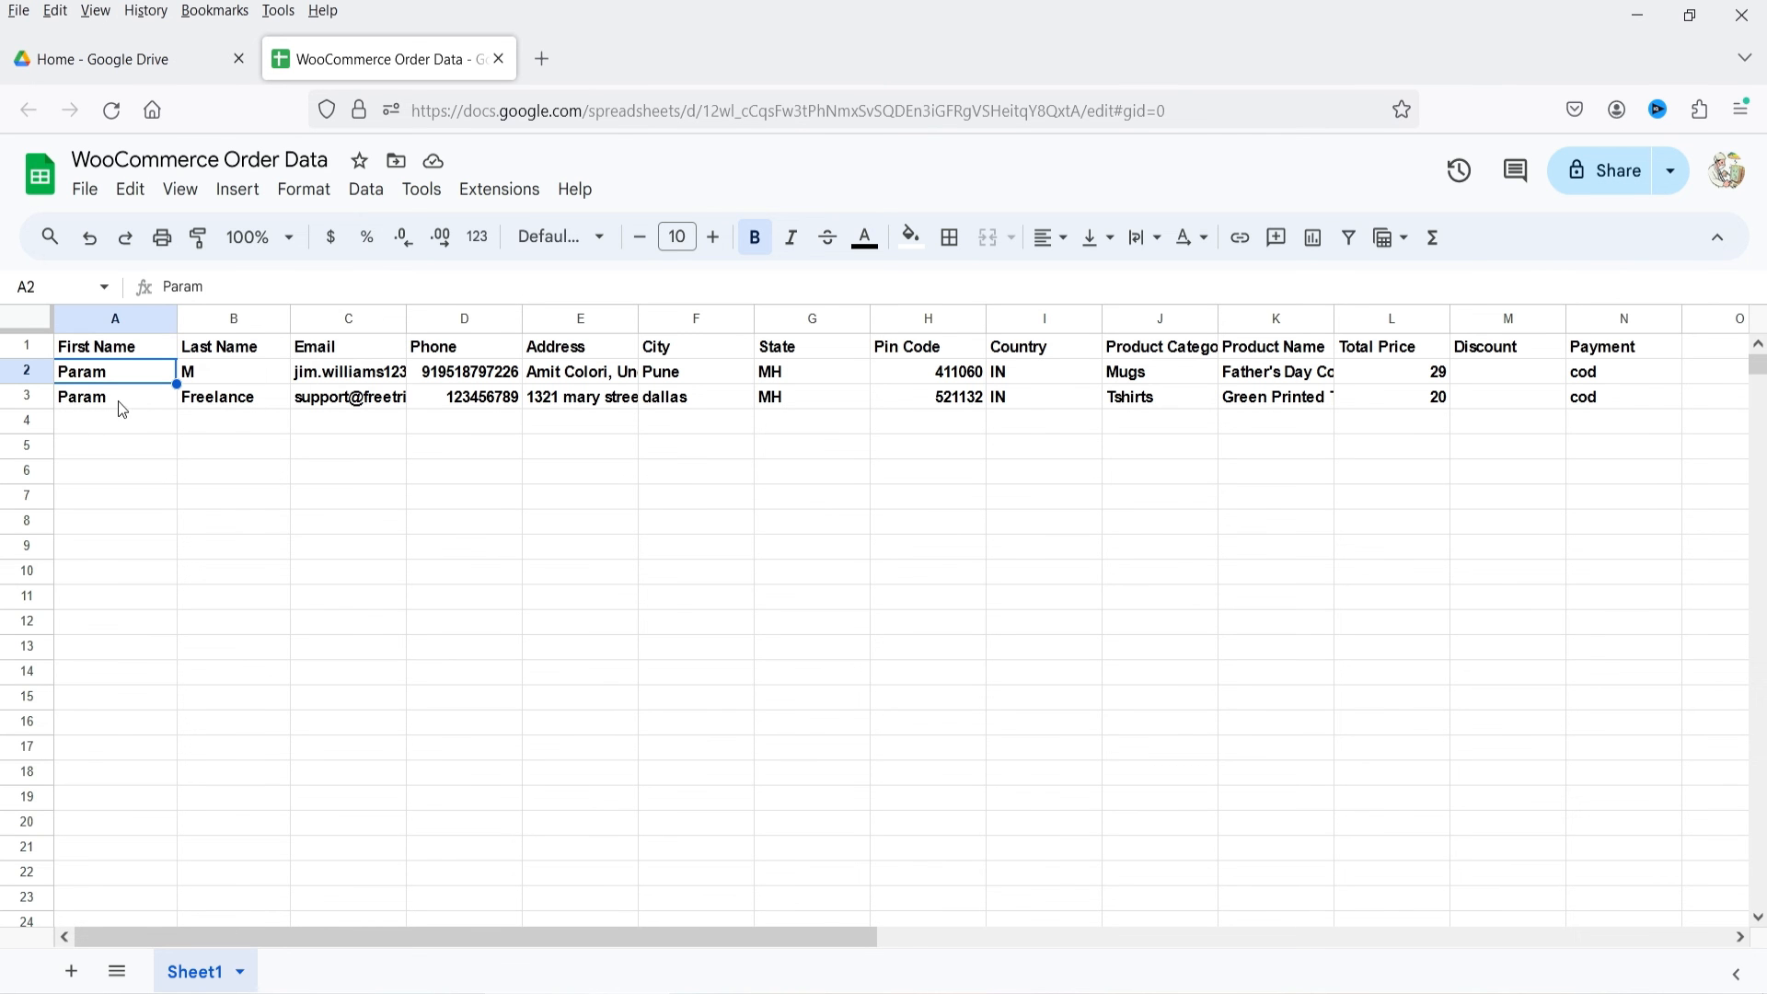
Check the name, product category and product name in the new order's spreadsheet row, and compare them with the shop's order confirmation
{"action": "left_click", "coordinate": [113, 398]}
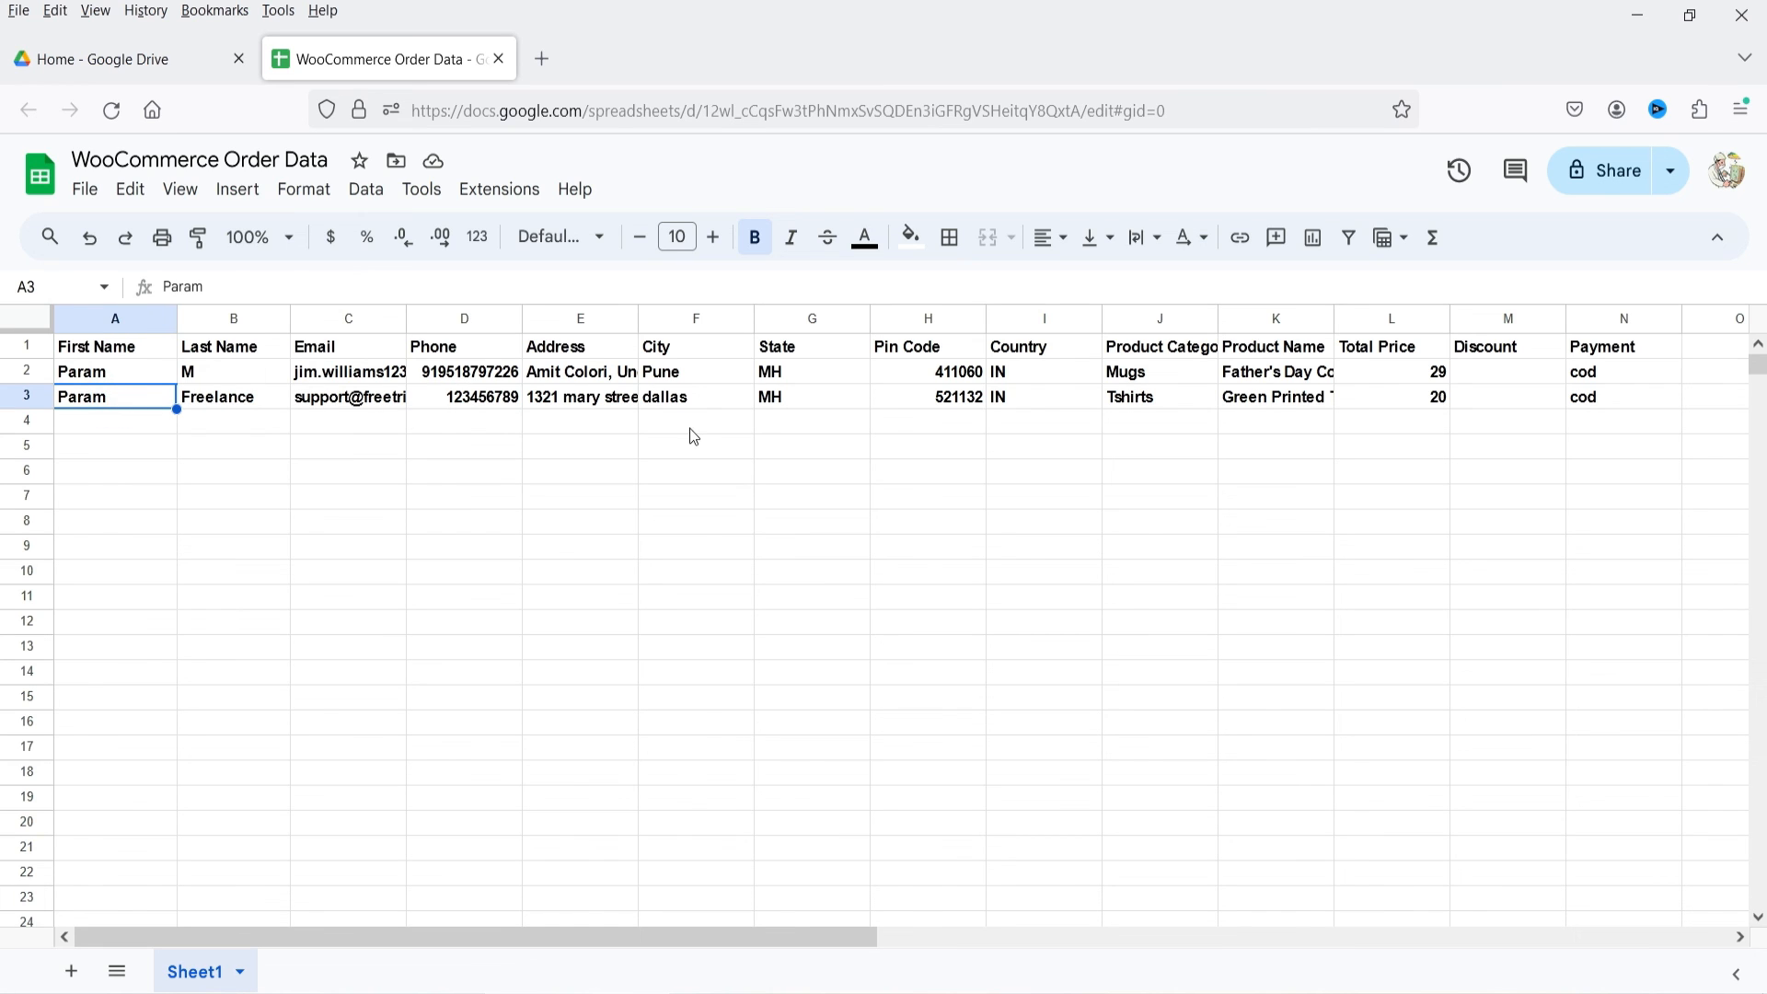
{"action": "left_click", "coordinate": [216, 394]}
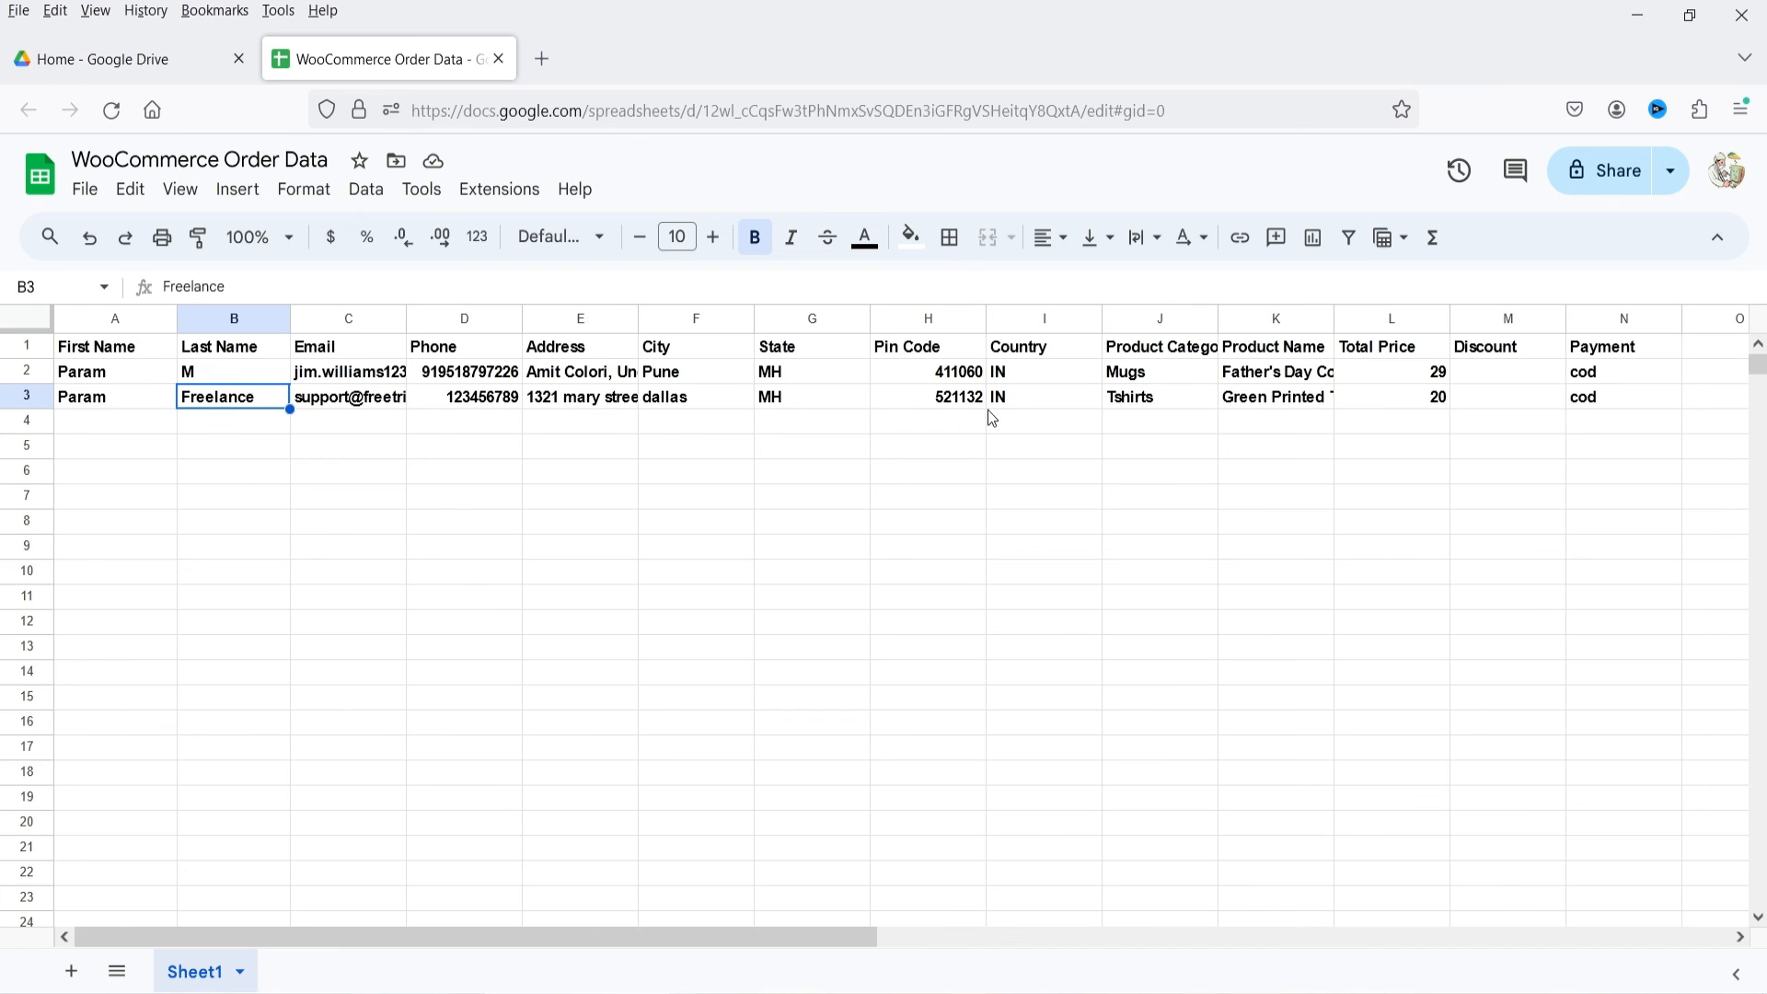
{"action": "left_click", "coordinate": [1158, 405]}
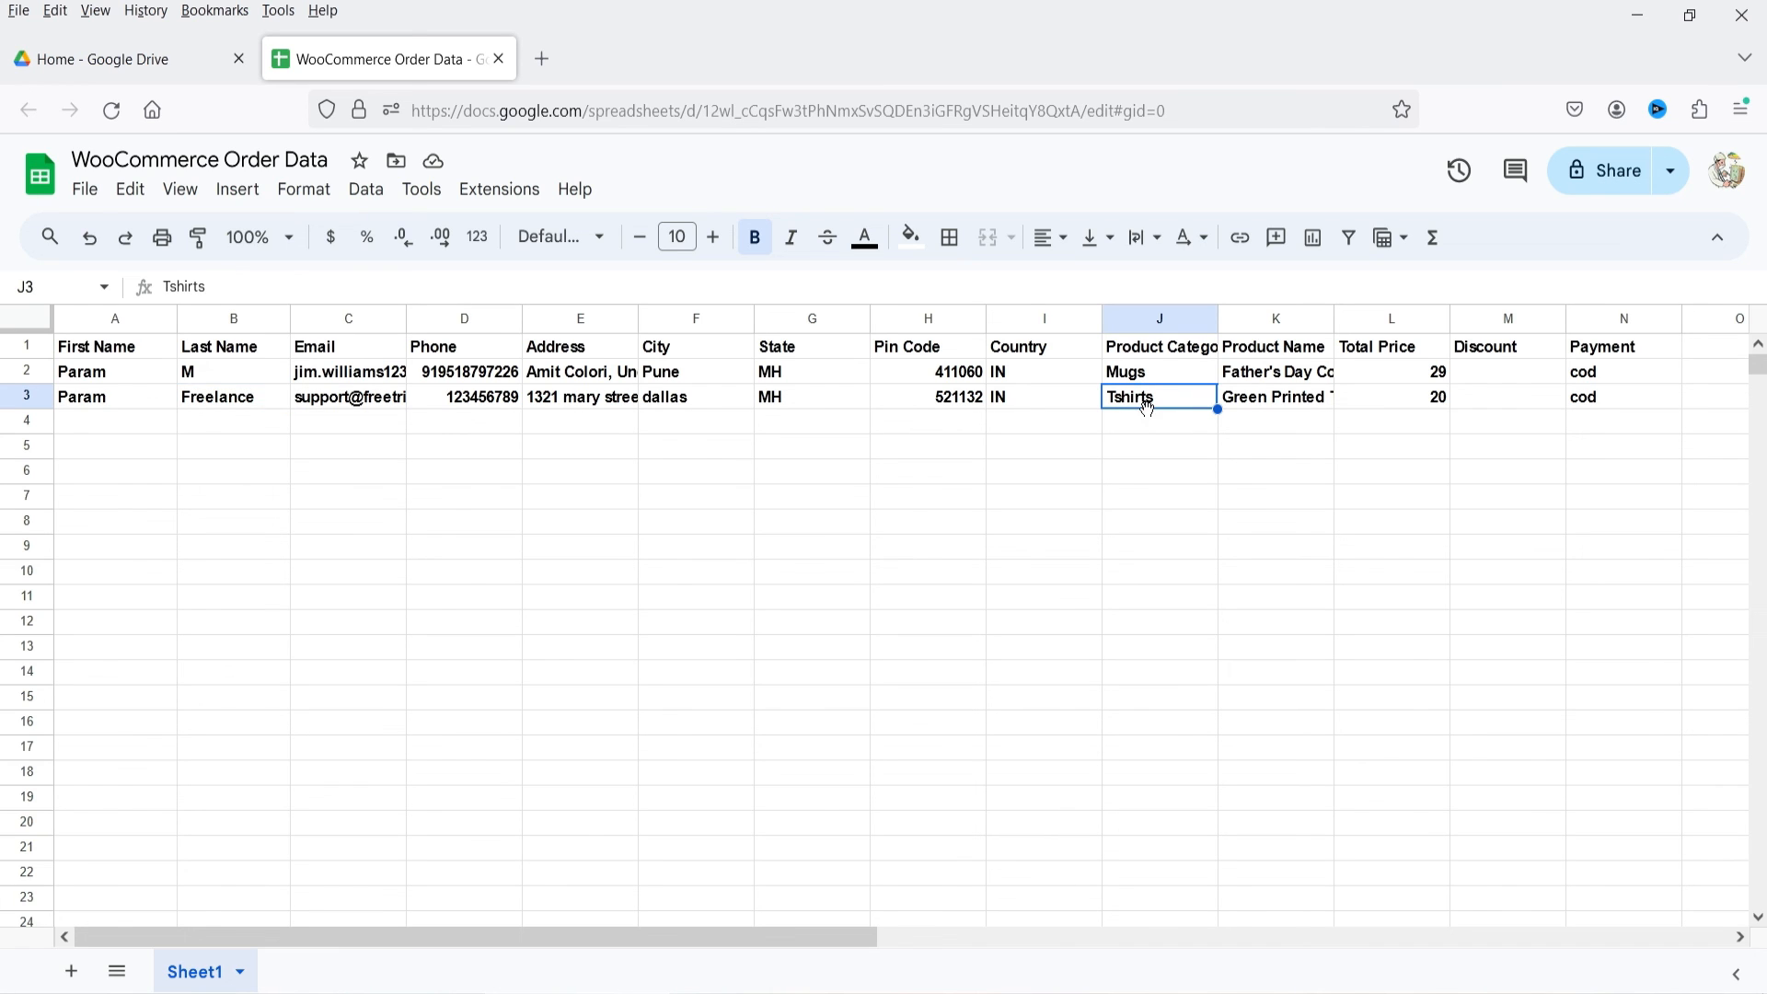
{"action": "left_click", "coordinate": [1268, 400]}
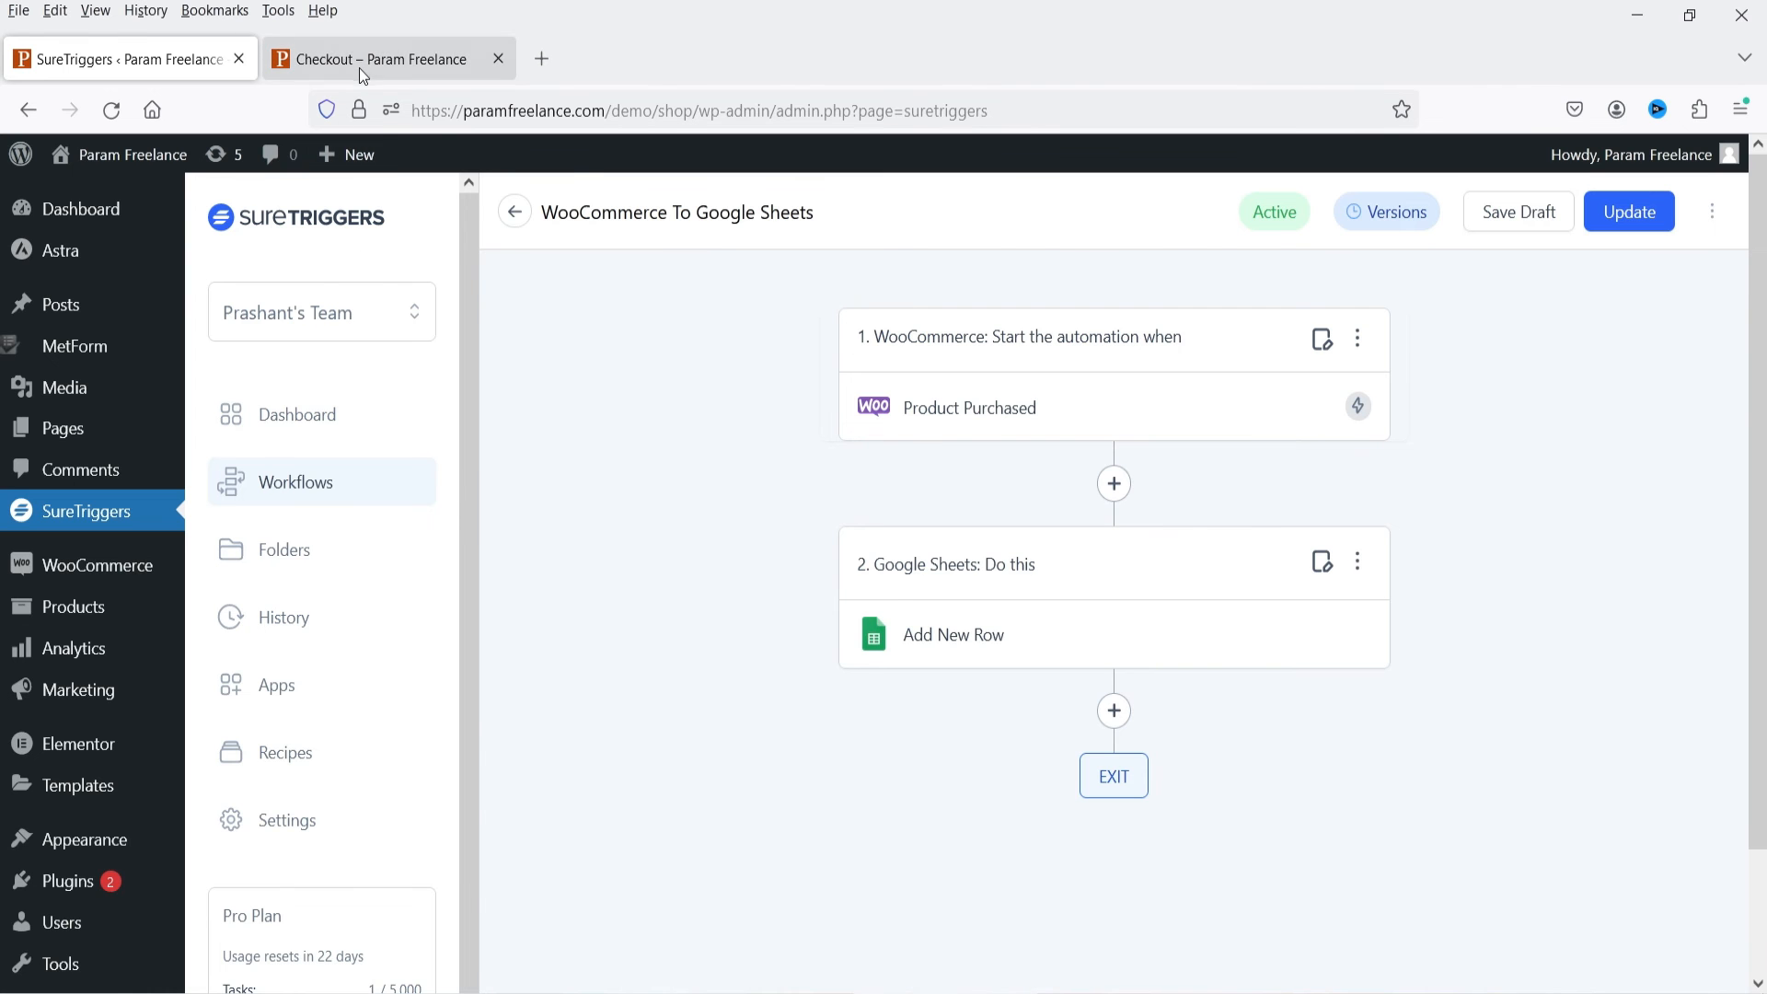
{"action": "left_click", "coordinate": [358, 59]}
{"action": "scroll", "coordinate": [1108, 528], "scroll_direction": "down", "scroll_amount": 3}
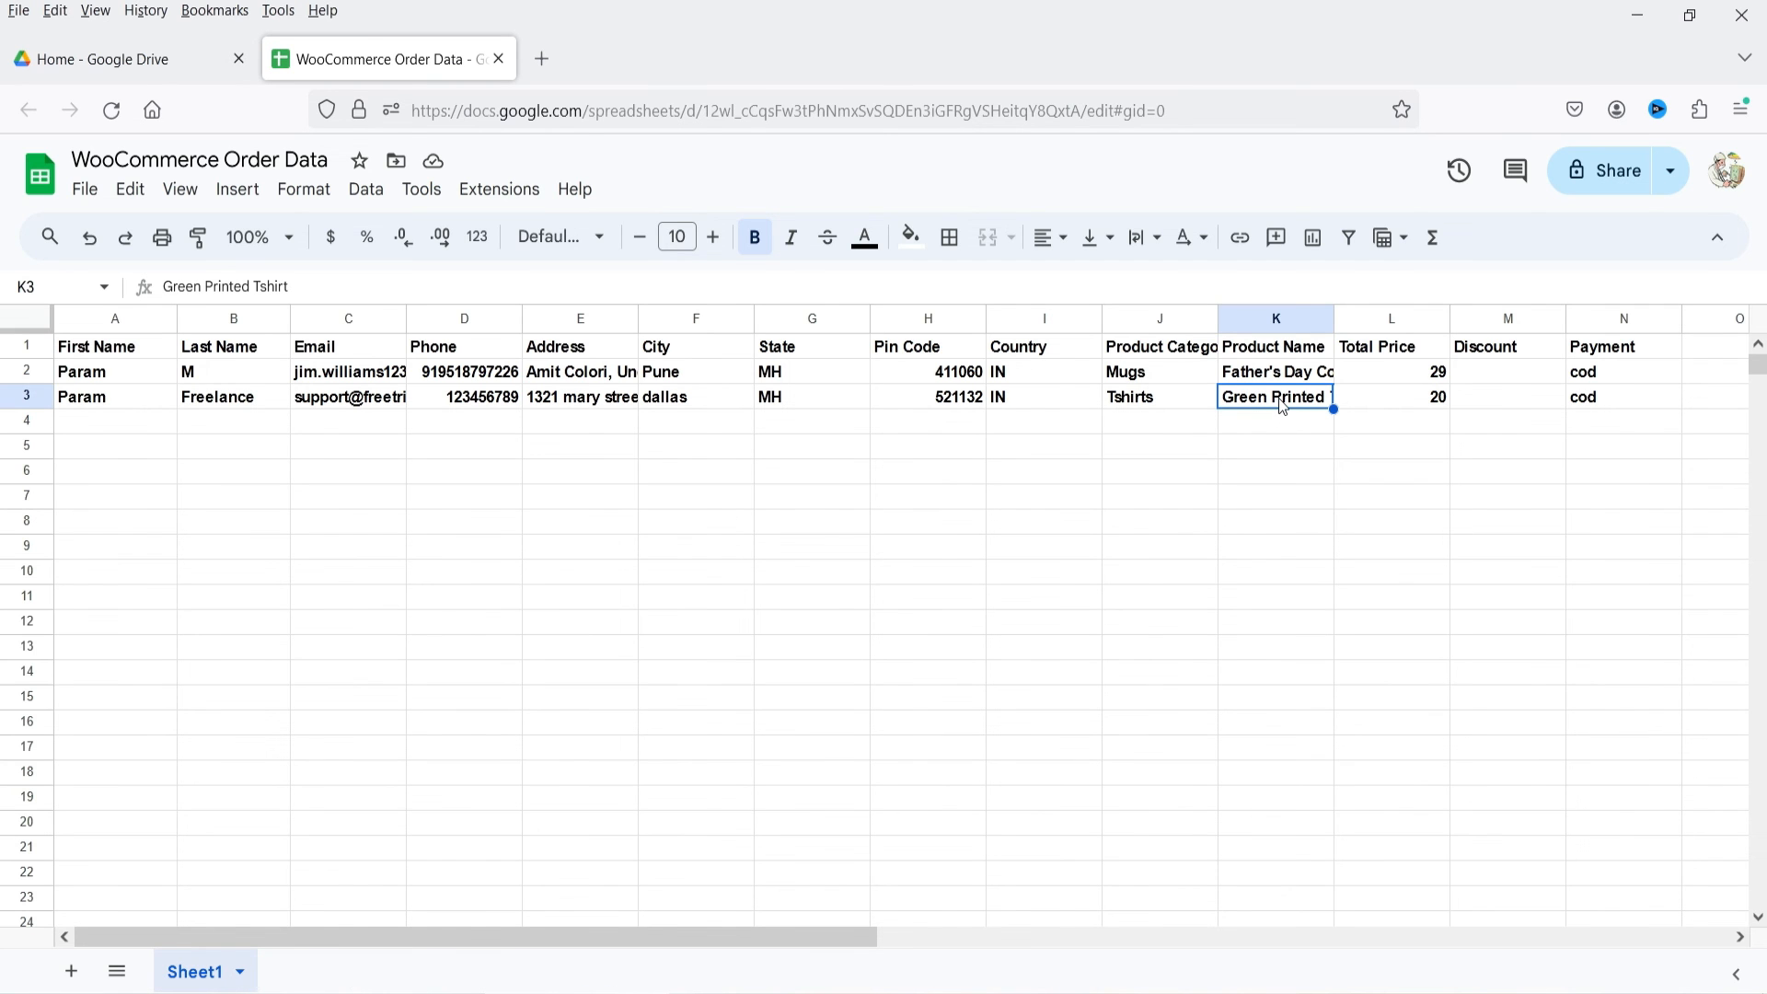
Check the Total Price, Discount and Payment cells of the new order's row in the WooCommerce Order Data spreadsheet
{"action": "left_click", "coordinate": [1187, 578]}
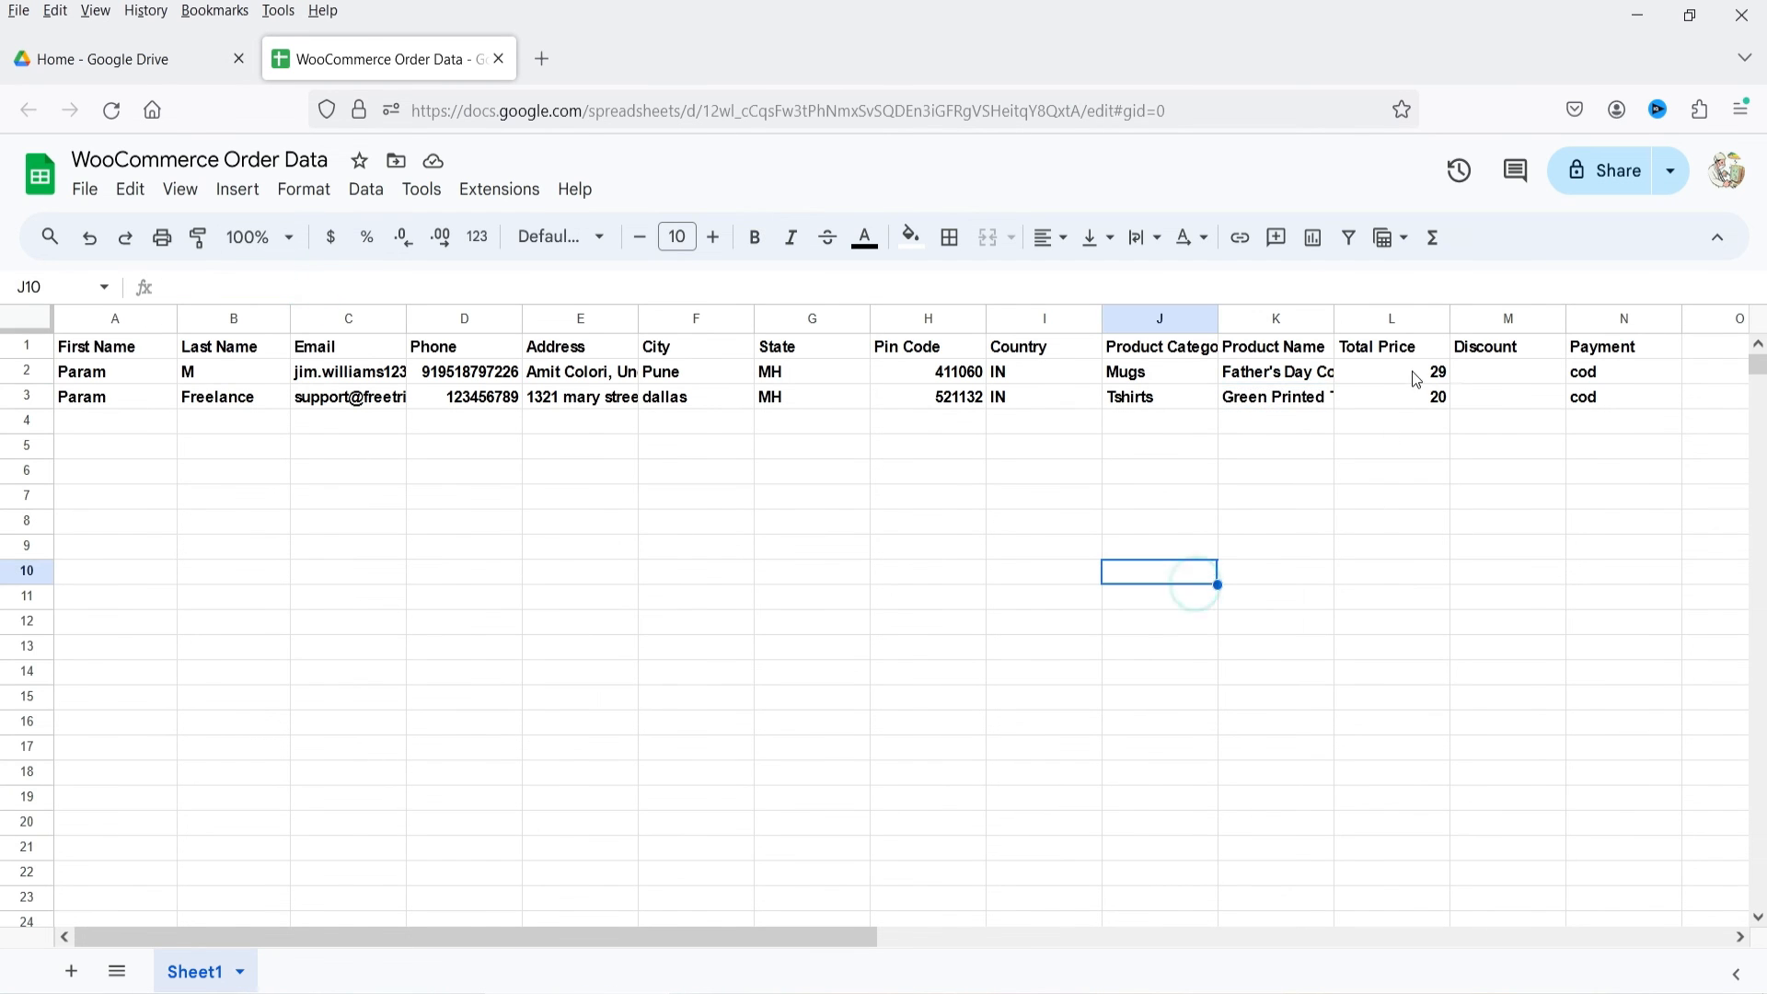
{"action": "left_click", "coordinate": [1424, 403]}
{"action": "left_click", "coordinate": [1520, 351]}
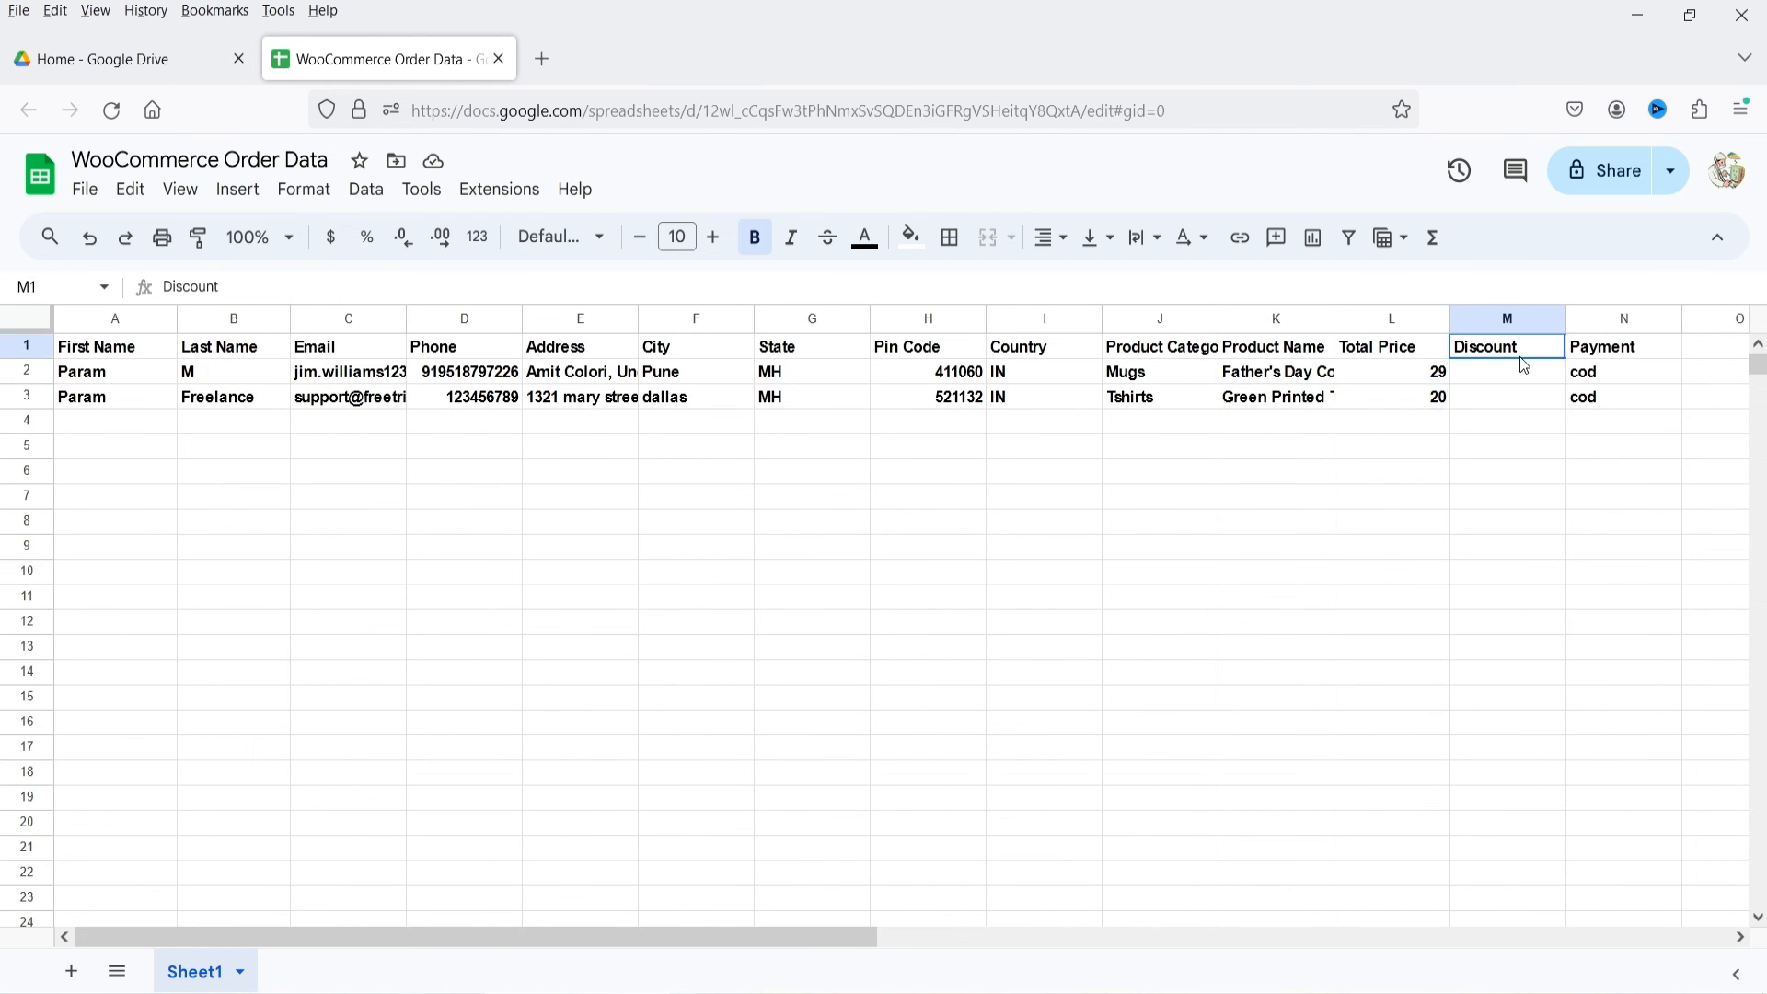
{"action": "left_click", "coordinate": [1491, 402]}
{"action": "left_click", "coordinate": [1599, 394]}
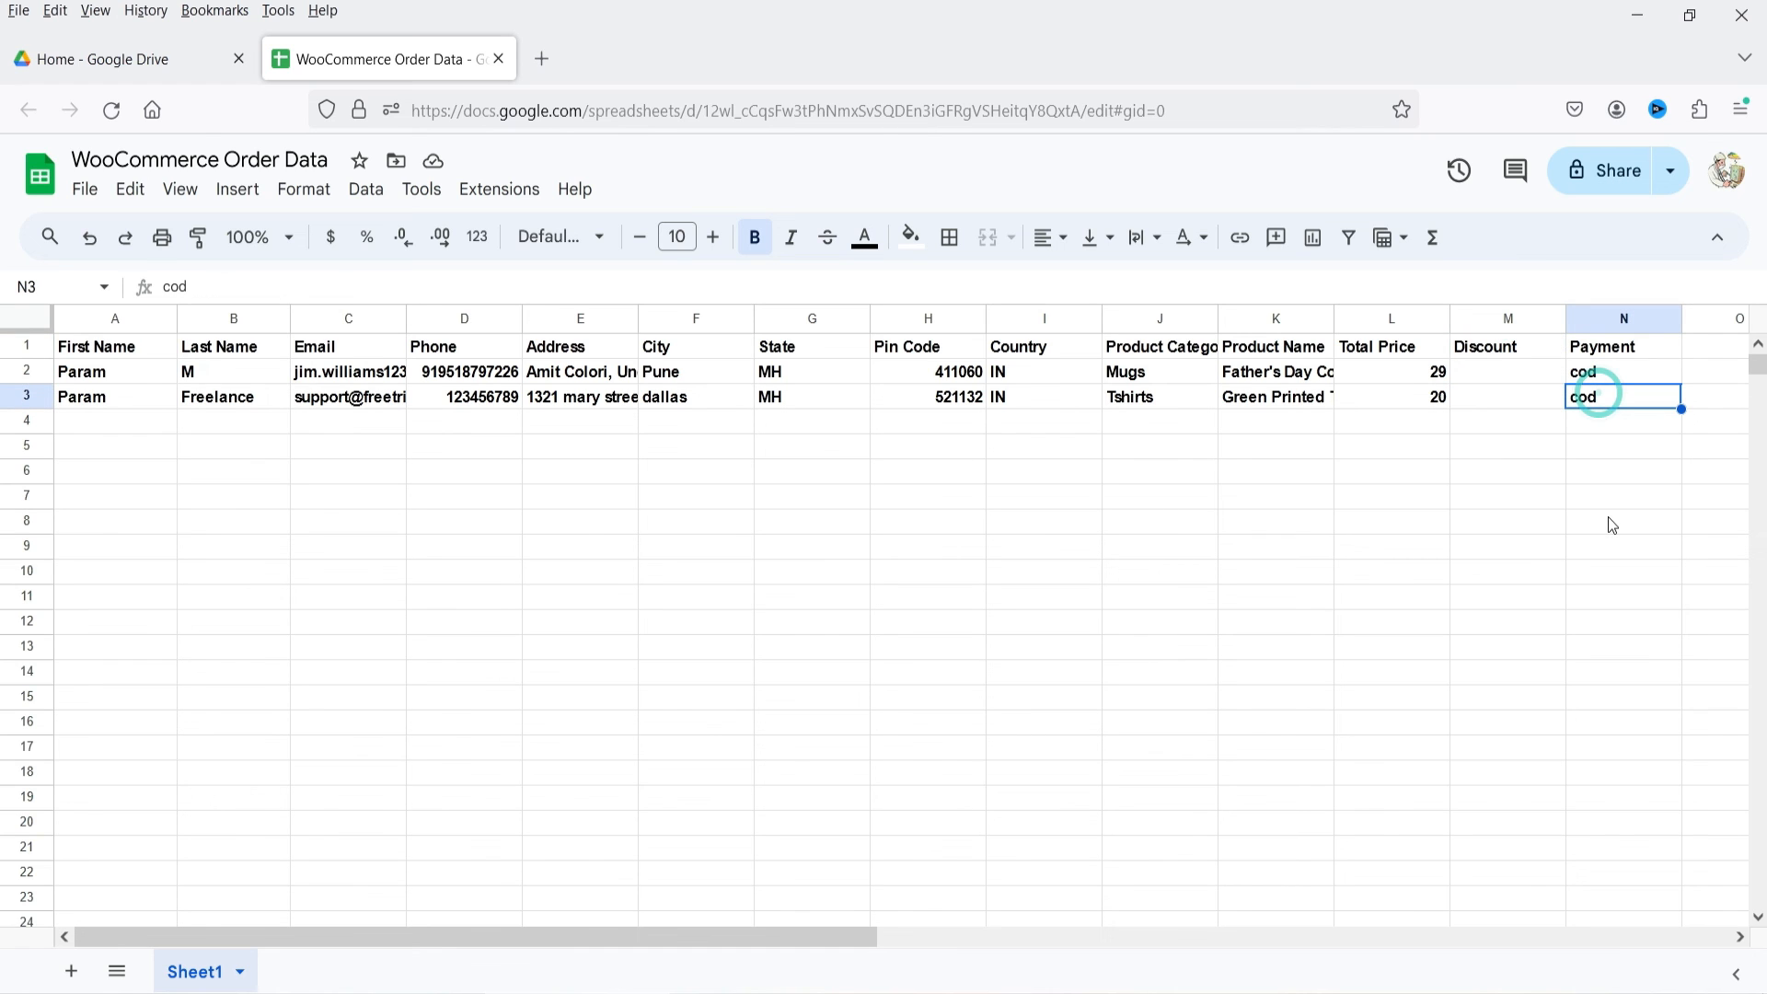
{"action": "key", "text": "Left"}
{"action": "key", "text": "Left"}
{"action": "key", "text": "Left"}
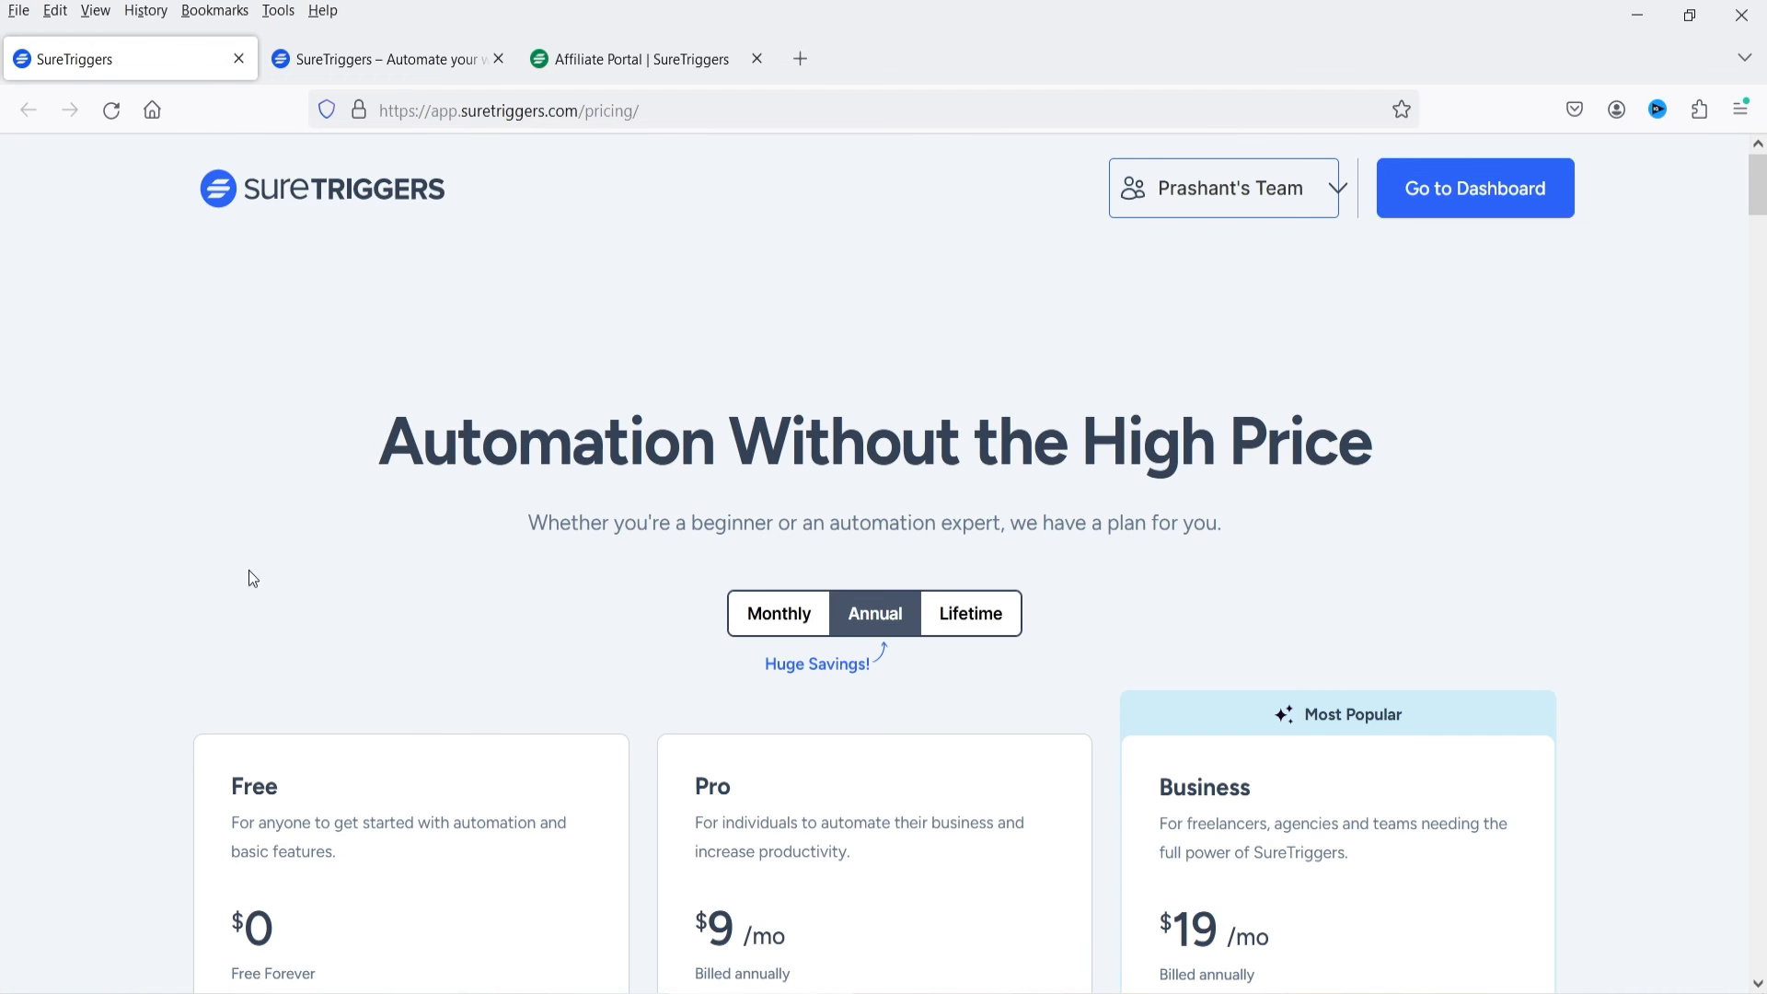
Examine the Free, Pro and Business plans on the SureTriggers pricing page
{"action": "scroll", "coordinate": [659, 479], "scroll_direction": "down", "scroll_amount": 5}
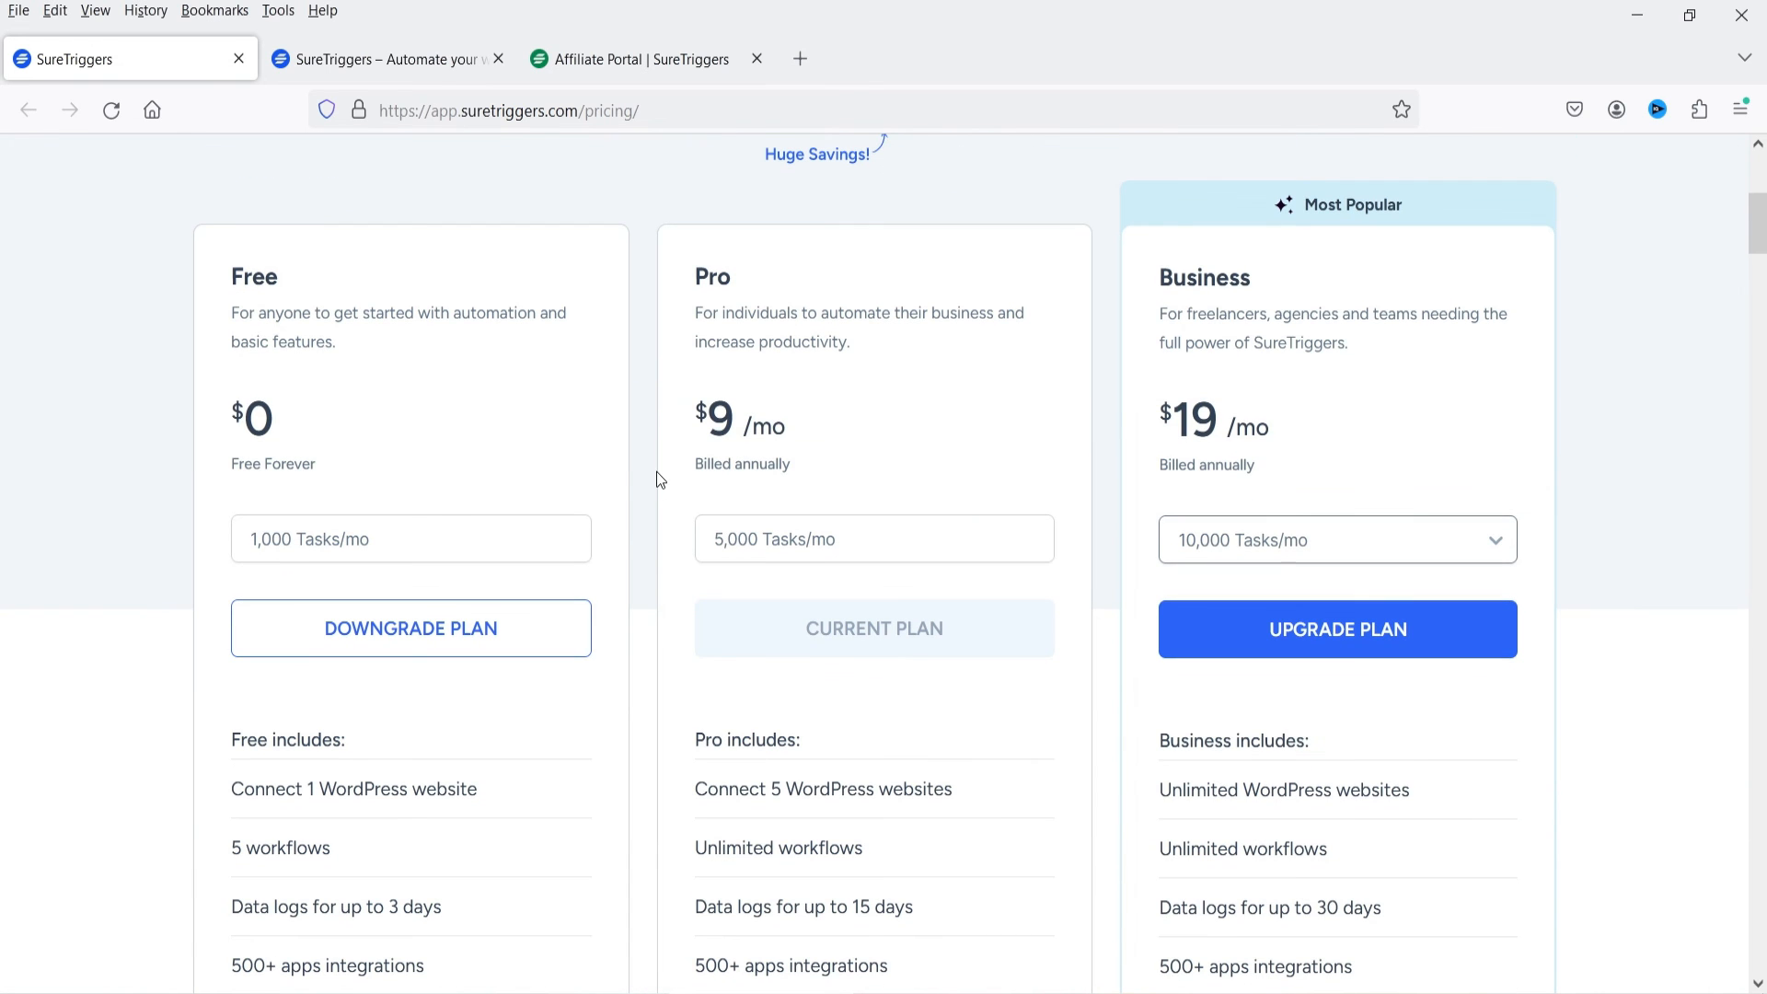